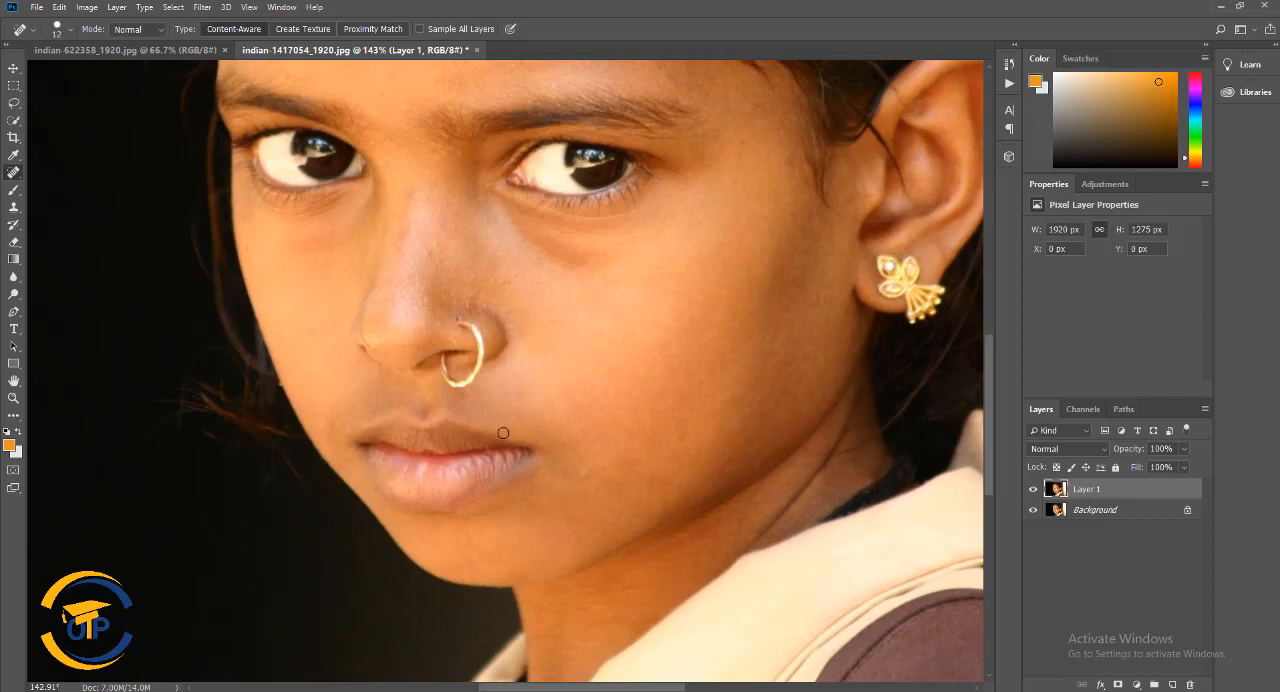
# Remove the small blemishes on the nose and the adjoining cheek with the Spot Healing Brush
pyautogui.scroll(1, 510, 420)
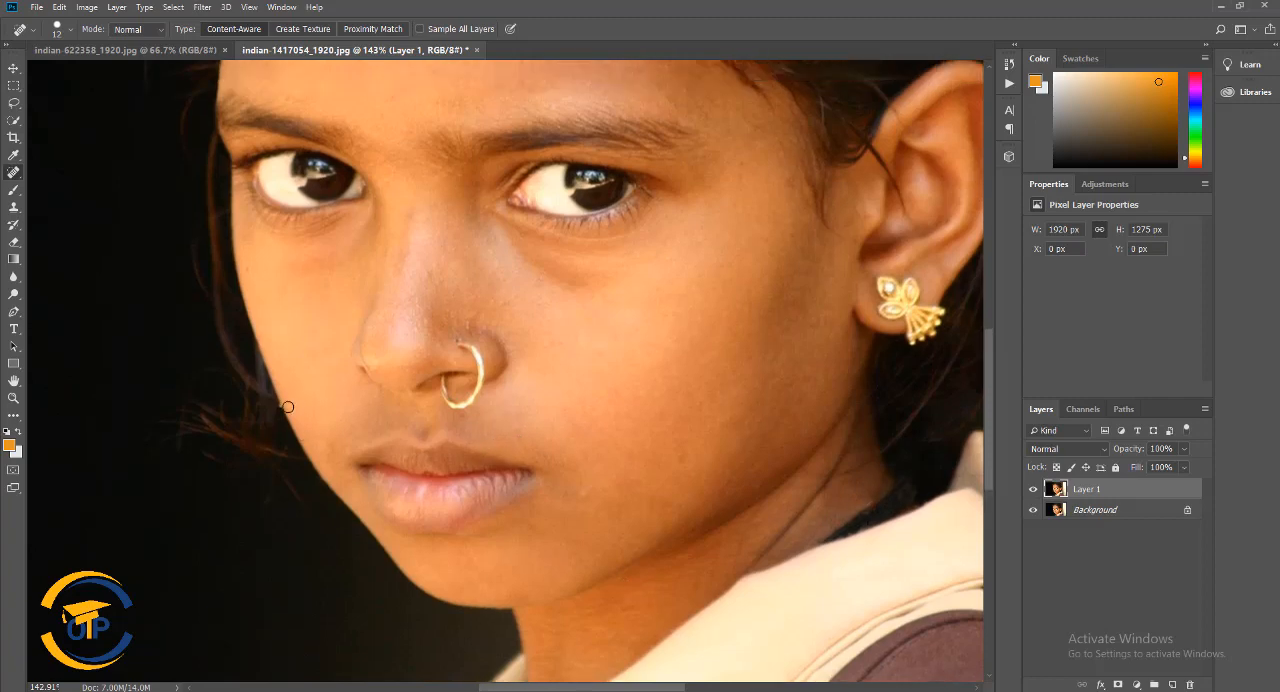
pyautogui.scroll(2, 265, 466)
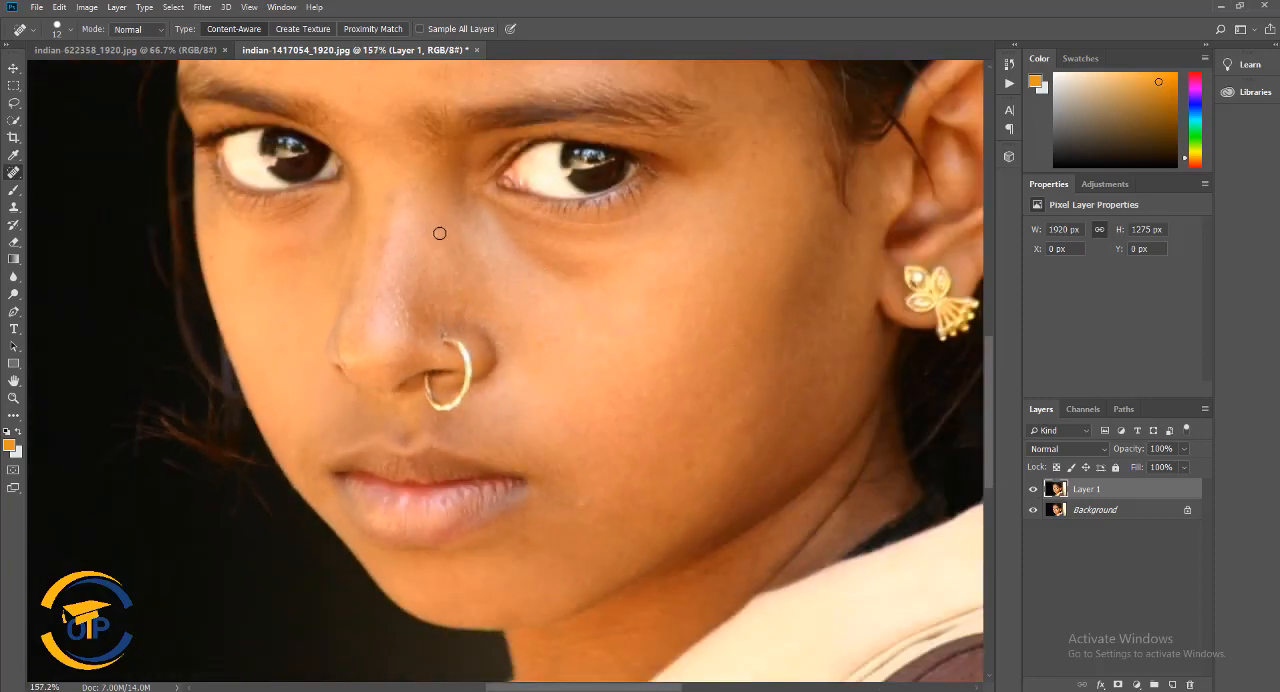
pyautogui.click(407, 313)
pyautogui.click(436, 315)
pyautogui.moveTo(655, 472); pyautogui.dragTo(692, 462)
# Heal the remaining spots on the lower cheek and along the jaw
pyautogui.scroll(8, 687, 419)
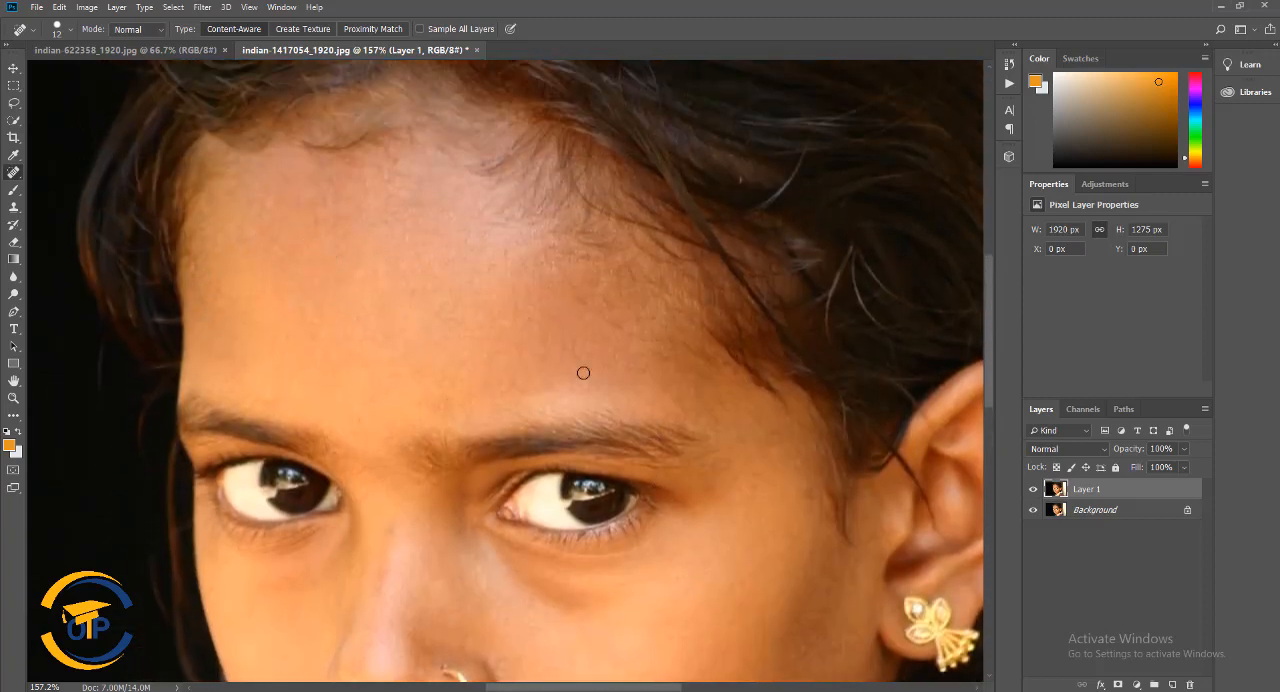
pyautogui.scroll(1, 694, 365)
pyautogui.scroll(-10, 403, 397)
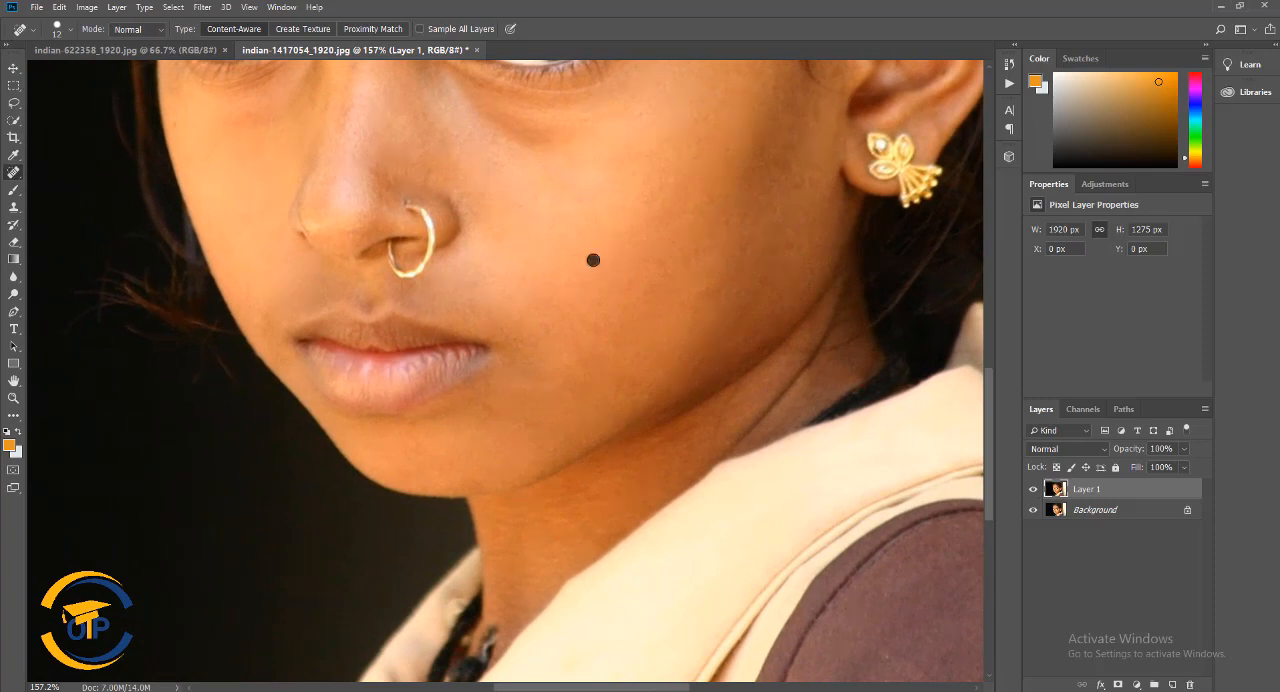
pyautogui.moveTo(660, 463); pyautogui.dragTo(565, 469)
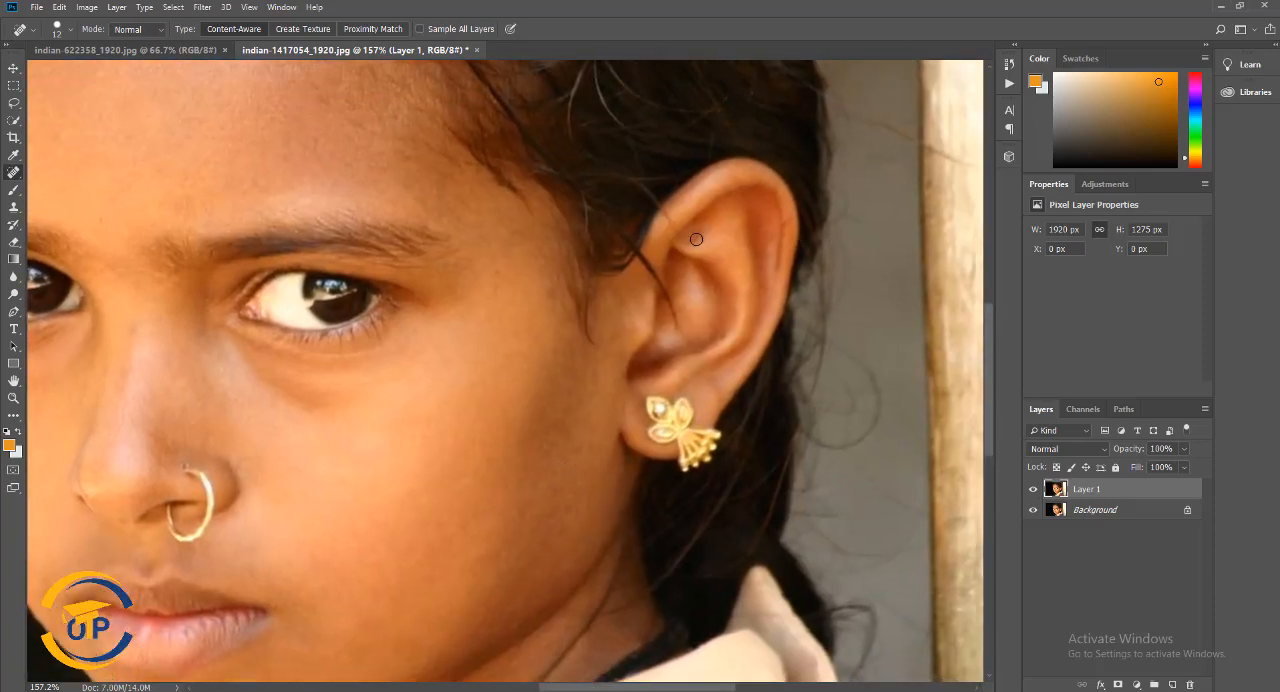
# Heal the small blemishes across the forehead and near the hairline with the Spot Healing Brush
pyautogui.moveTo(571, 378); pyautogui.dragTo(808, 568)
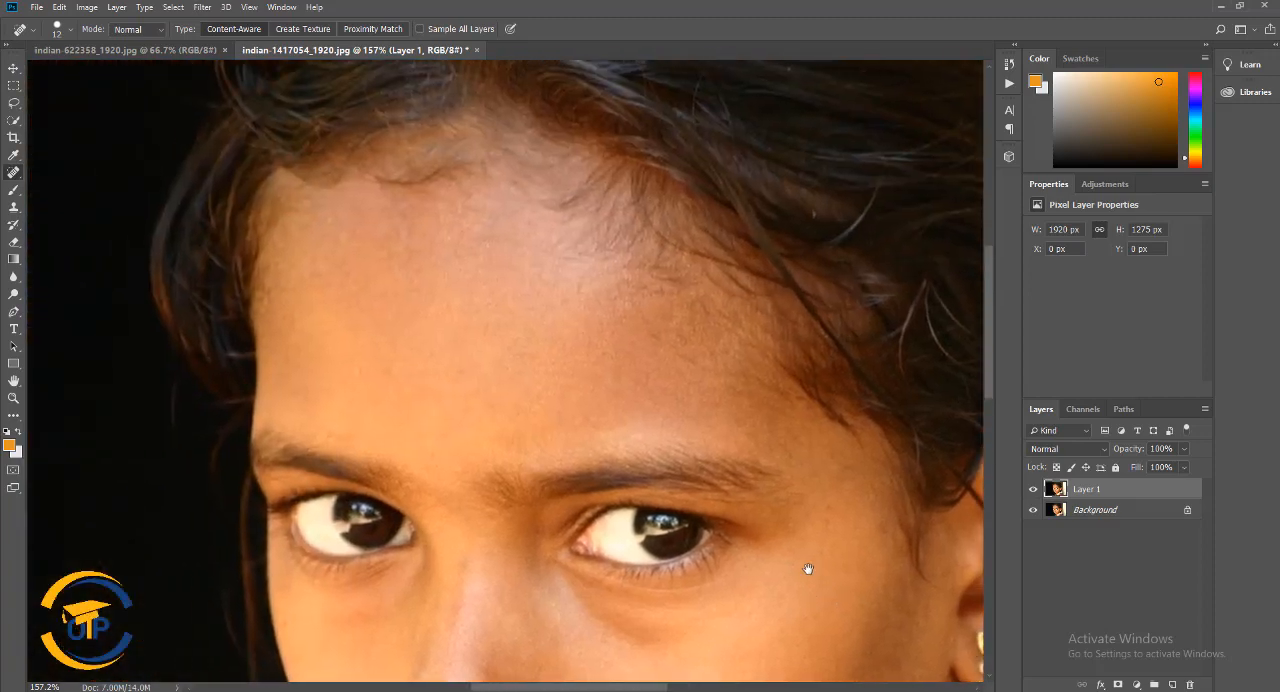
pyautogui.click(656, 337)
pyautogui.moveTo(762, 382); pyautogui.dragTo(812, 408)
pyautogui.moveTo(565, 347); pyautogui.dragTo(698, 280)
# Examine the whole portrait and the face up close for remaining skin blemishes
pyautogui.scroll(-8, 640, 345)
pyautogui.scroll(3, 645, 404)
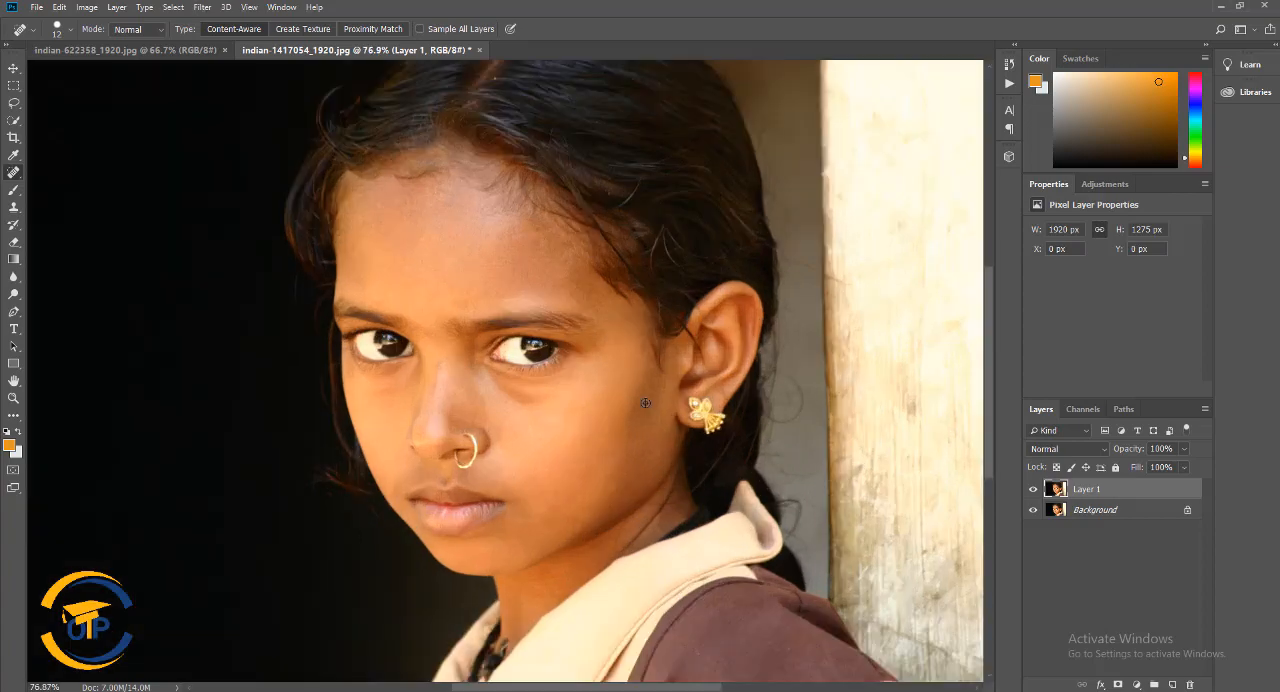
pyautogui.hscroll(-2, 655, 385)
pyautogui.scroll(1, 652, 394)
pyautogui.scroll(-1, 652, 394)
pyautogui.scroll(1, 652, 394)
pyautogui.scroll(-2, 657, 400)
pyautogui.scroll(1, 659, 401)
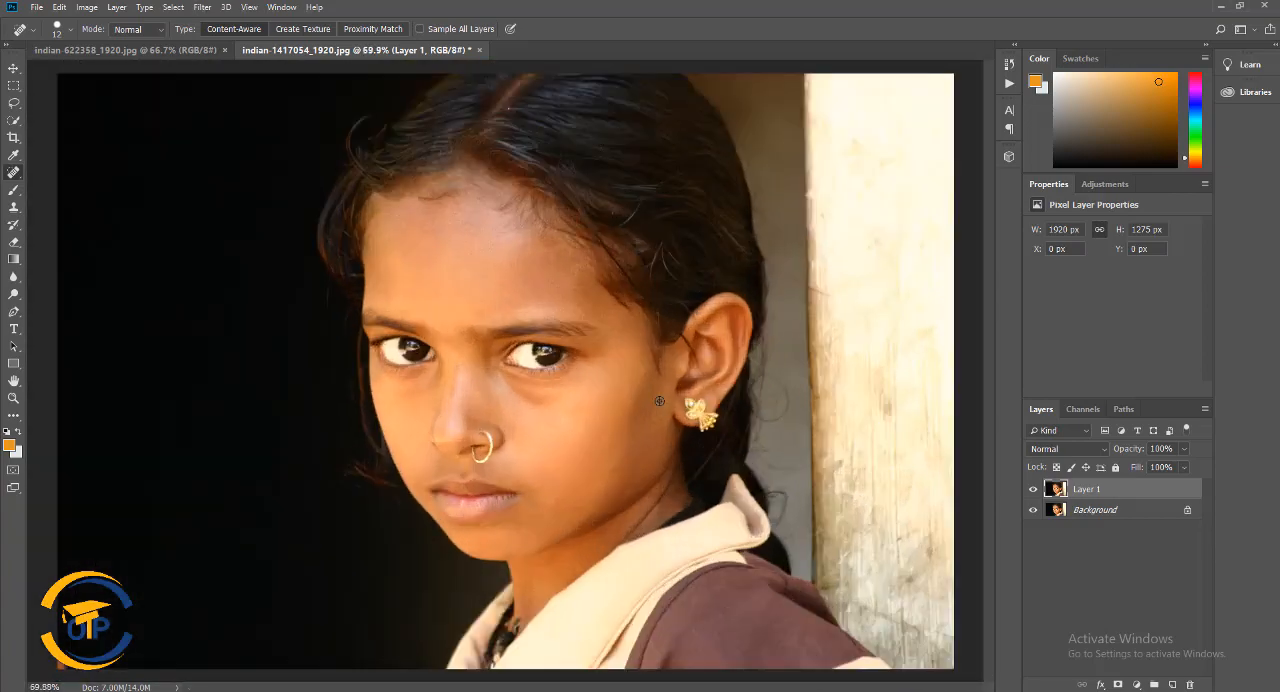
pyautogui.scroll(6, 659, 401)
pyautogui.moveTo(548, 373); pyautogui.dragTo(686, 349)
pyautogui.scroll(3, 678, 426)
pyautogui.moveTo(680, 422); pyautogui.dragTo(727, 327)
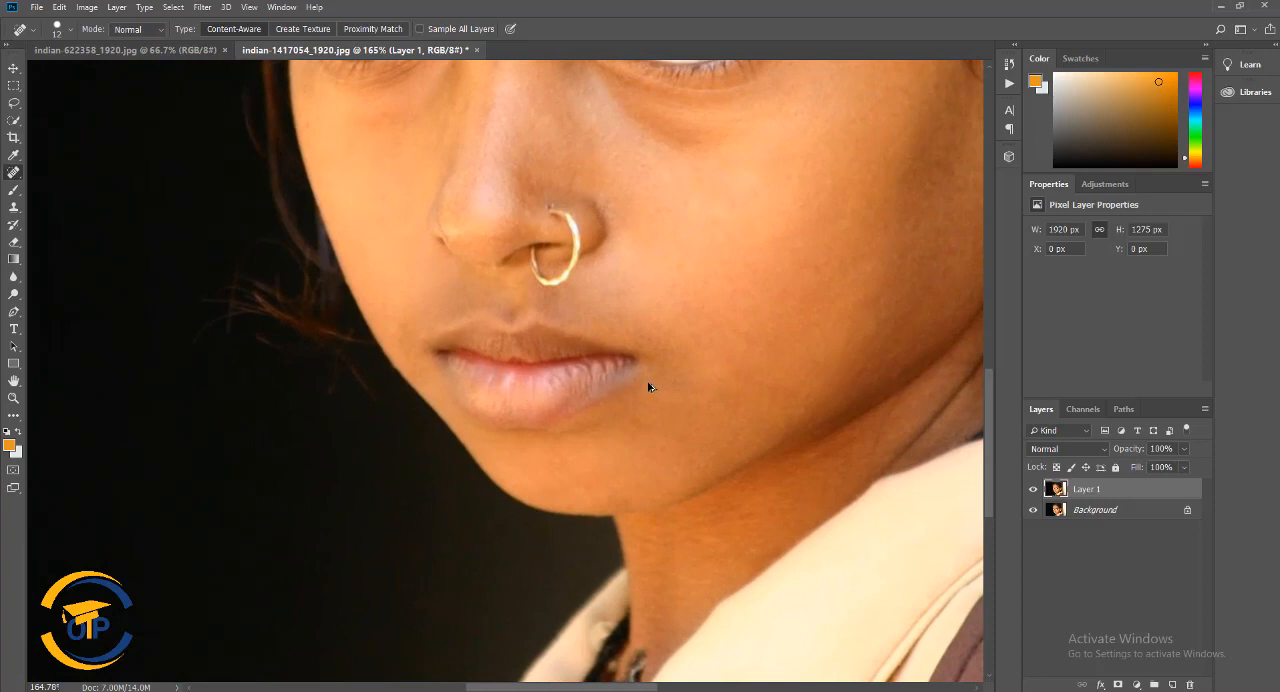
pyautogui.scroll(2, 668, 389)
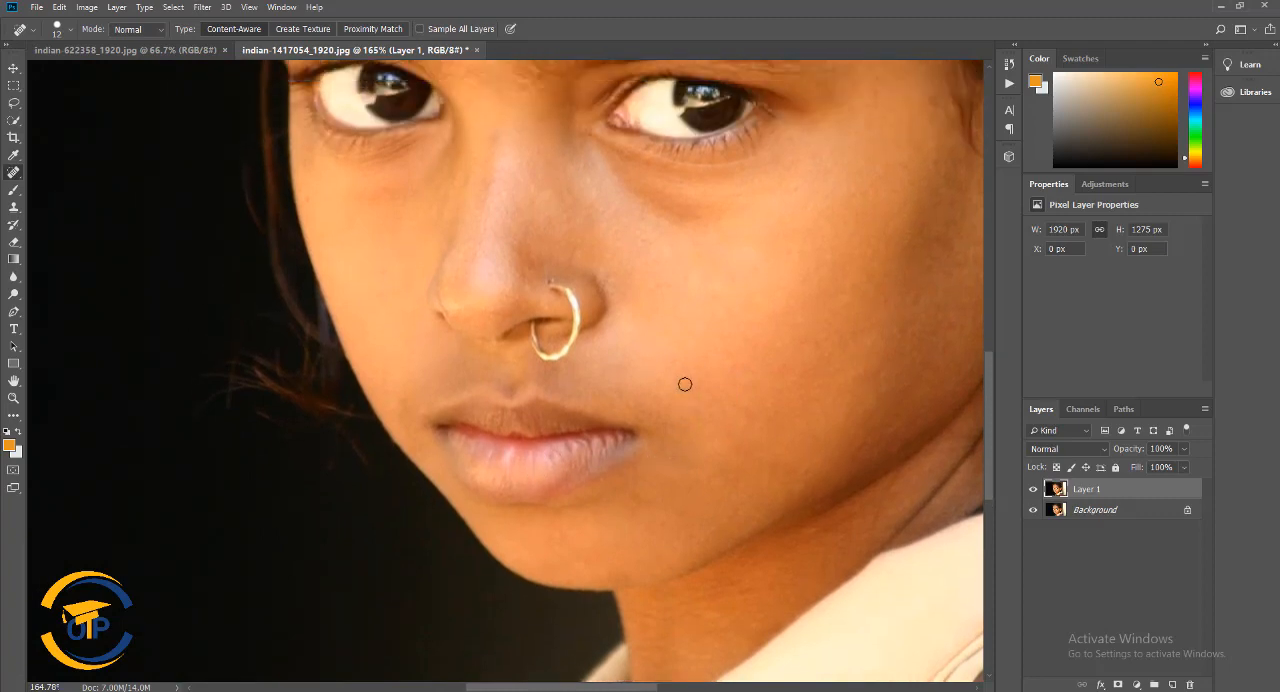
pyautogui.scroll(4, 690, 386)
# Duplicate Layer 1 and hide the original Layer 1 and the Background, leaving only the copy visible
pyautogui.rightClick(1116, 487)
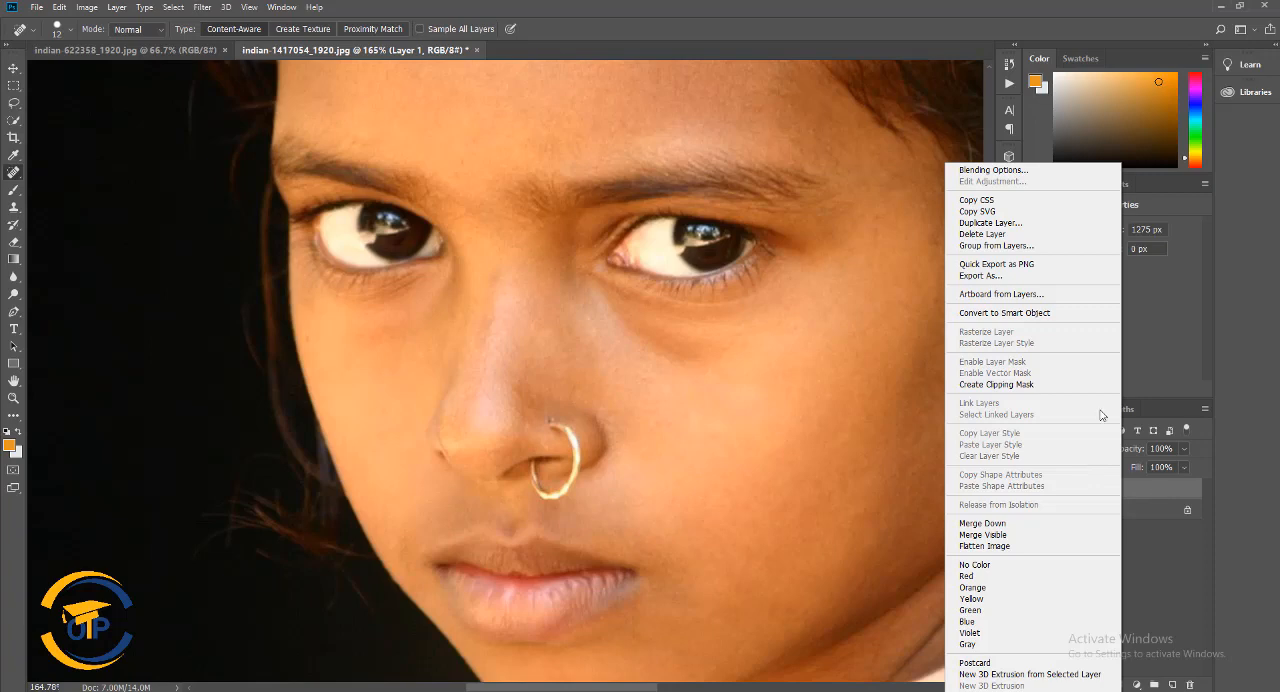
pyautogui.click(990, 222)
pyautogui.click(750, 196)
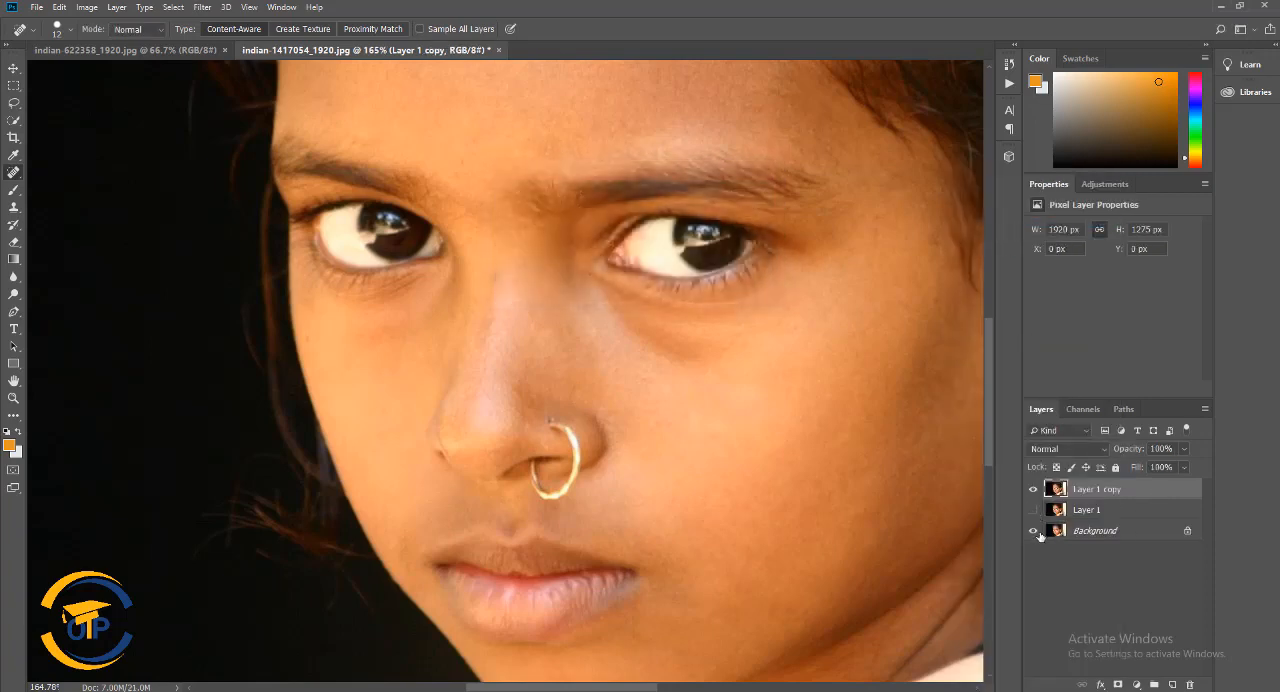
pyautogui.click(1033, 531)
# Outline the forehead skin between the hairline and the eyebrows with the Patch tool
pyautogui.scroll(8, 671, 500)
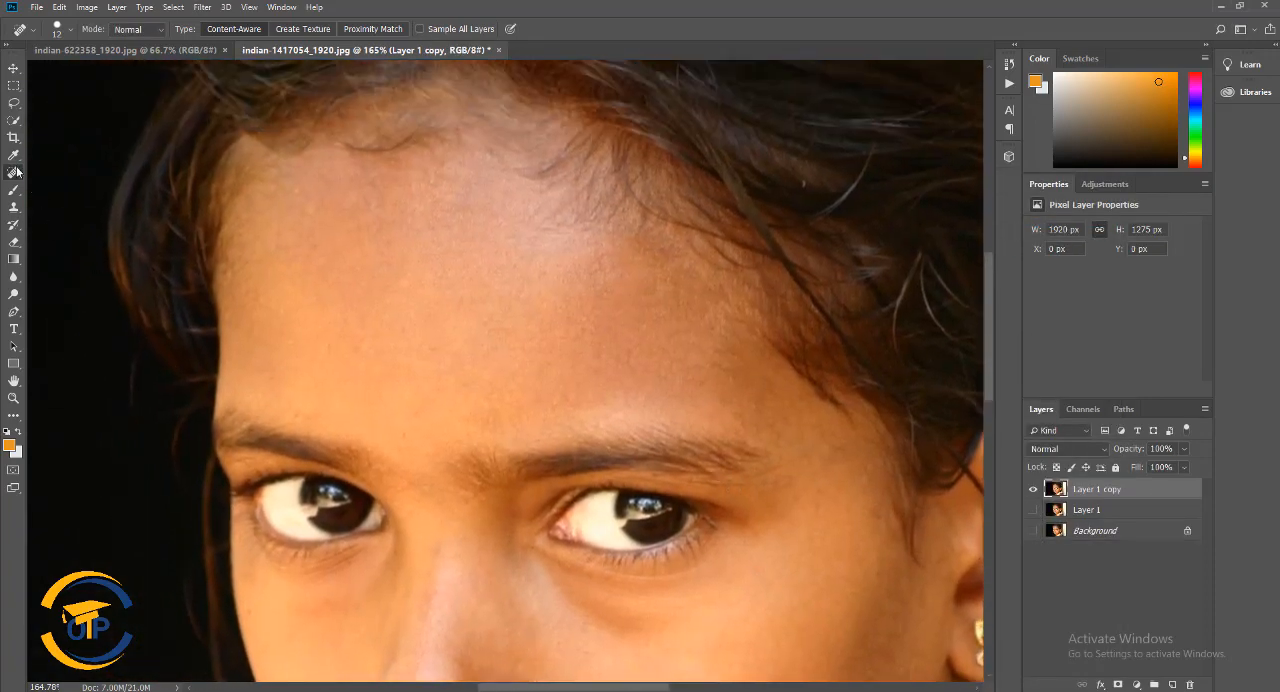
pyautogui.rightClick(16, 173)
pyautogui.click(70, 199)
pyautogui.moveTo(426, 454)
pyautogui.mouseDown()
pyautogui.moveTo(265, 402)
pyautogui.moveTo(233, 406)
pyautogui.moveTo(238, 240)
pyautogui.moveTo(266, 188)
pyautogui.moveTo(335, 166)
pyautogui.moveTo(486, 160)
pyautogui.moveTo(658, 257)
pyautogui.mouseUp()
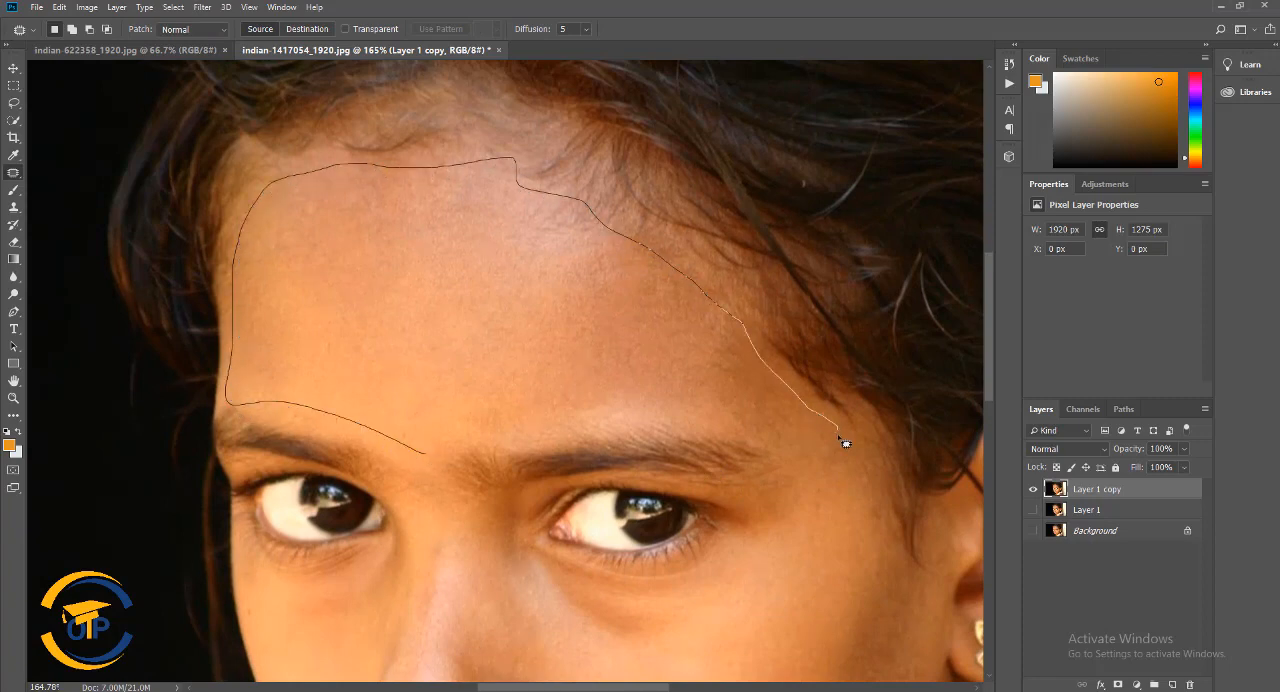
pyautogui.moveTo(843, 443)
pyautogui.mouseDown()
pyautogui.moveTo(806, 454)
pyautogui.moveTo(725, 394)
pyautogui.moveTo(488, 408)
pyautogui.moveTo(440, 457)
pyautogui.mouseUp()
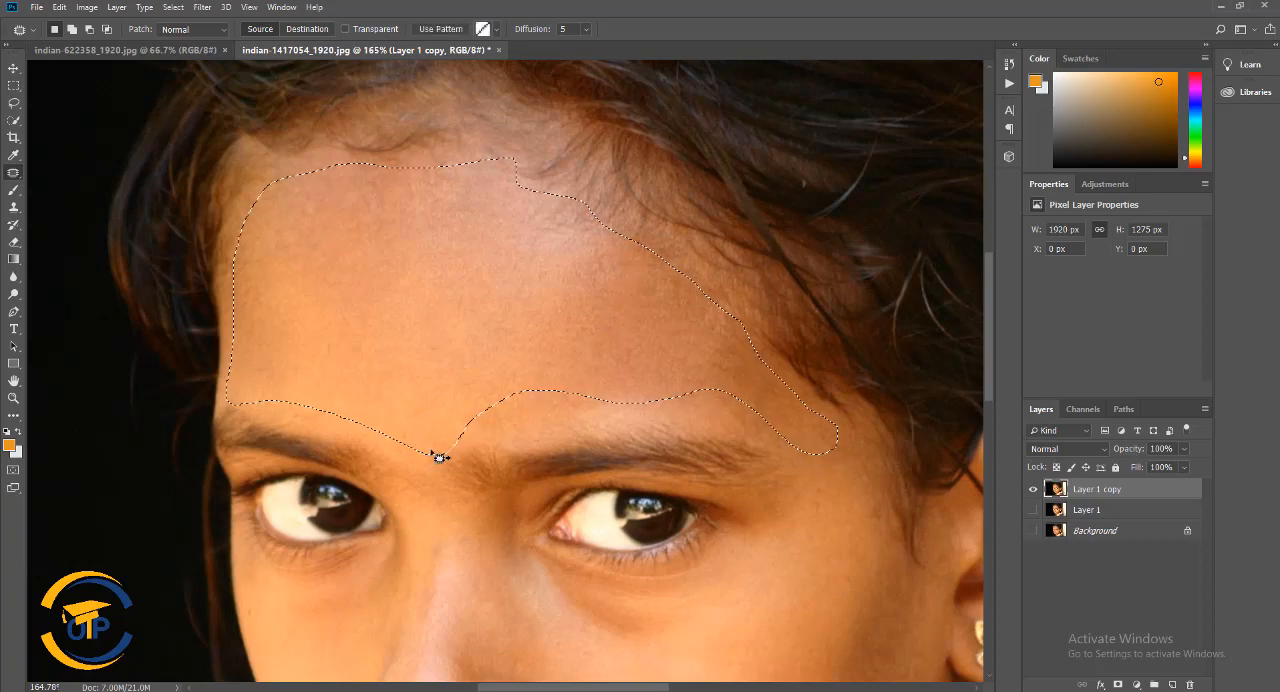
# Feather the forehead selection twice, once with a radius of 10 pixels and once with 20 pixels
pyautogui.click(173, 7)
pyautogui.moveTo(198, 200)
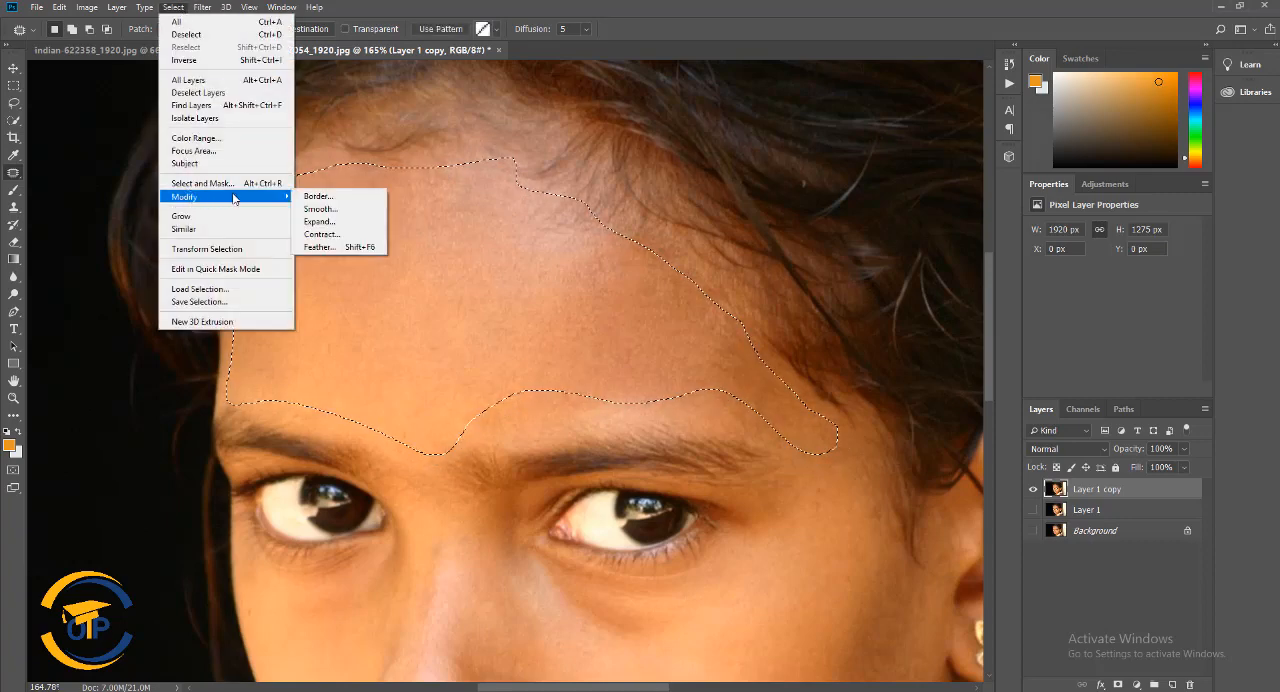
pyautogui.click(319, 247)
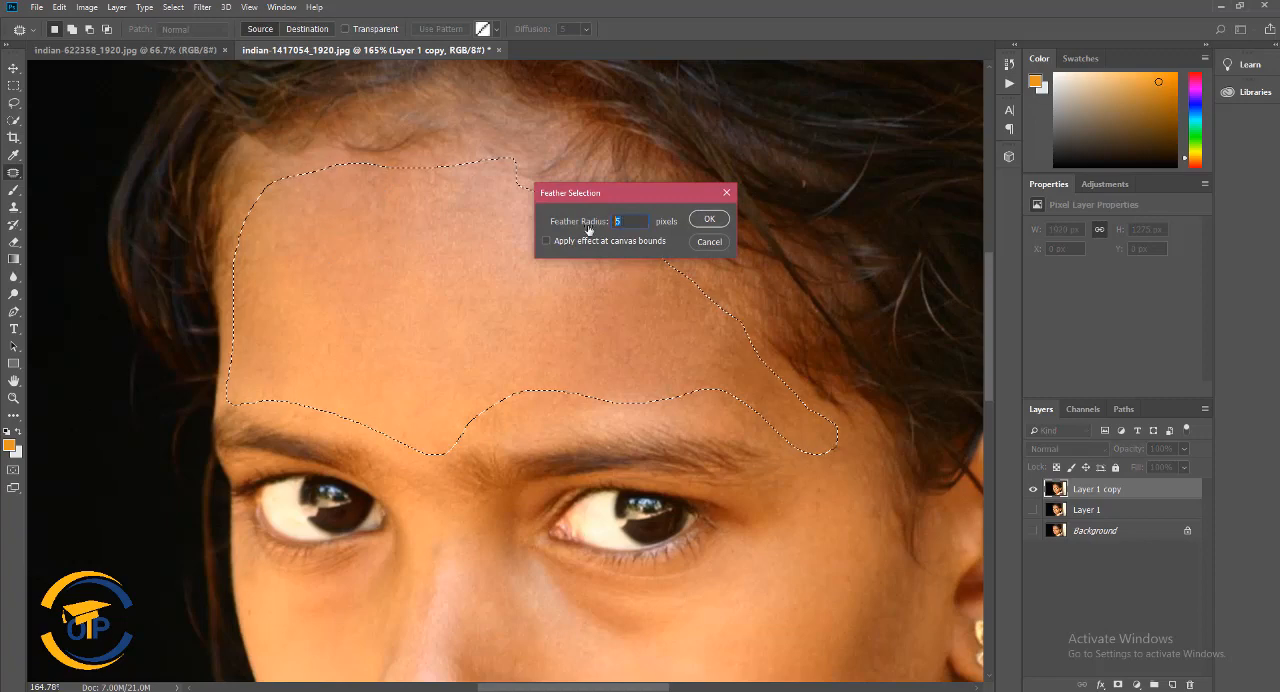
pyautogui.click(708, 219)
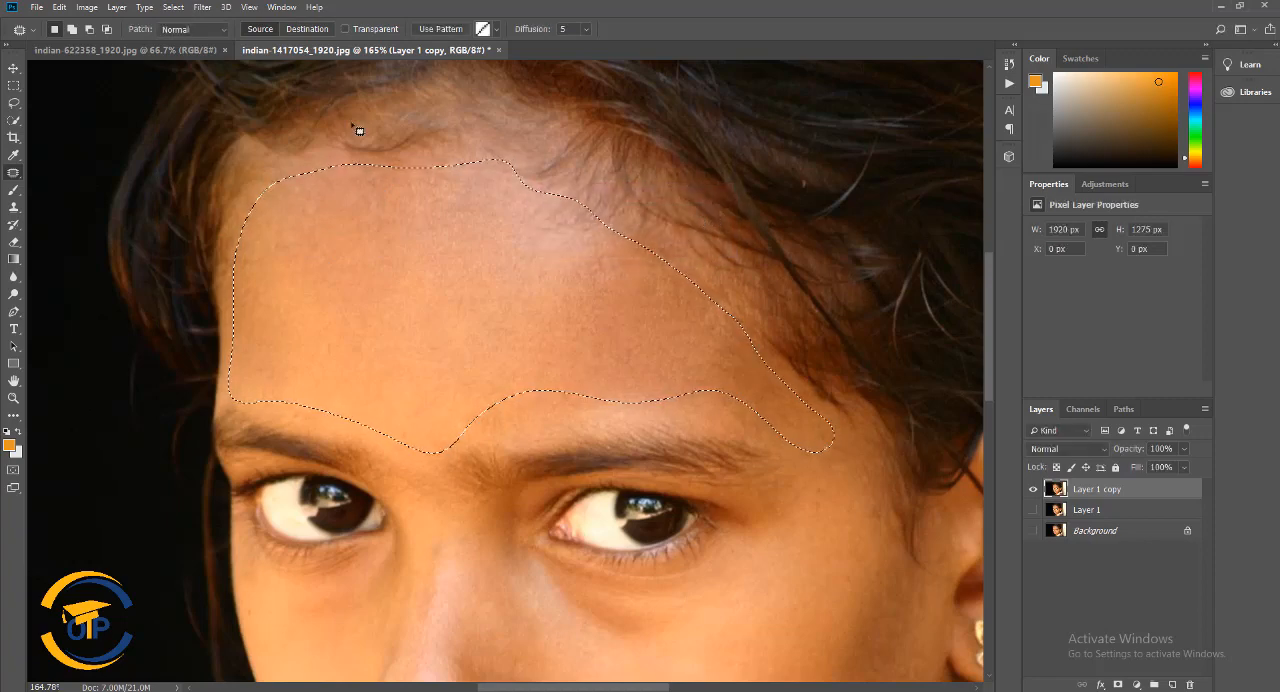
pyautogui.click(173, 7)
pyautogui.moveTo(184, 196)
pyautogui.click(320, 249)
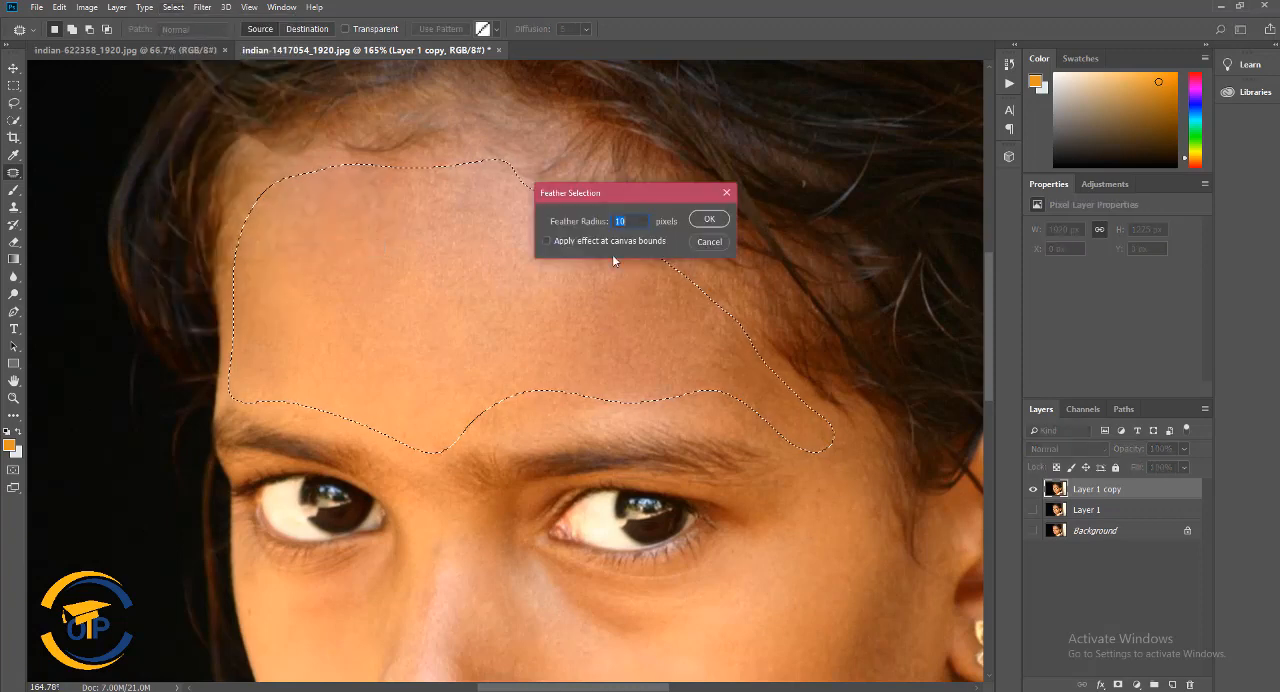
pyautogui.click(709, 219)
# Smooth the selected forehead with a Gaussian Blur of 2.0 pixels radius and deselect it
pyautogui.click(202, 7)
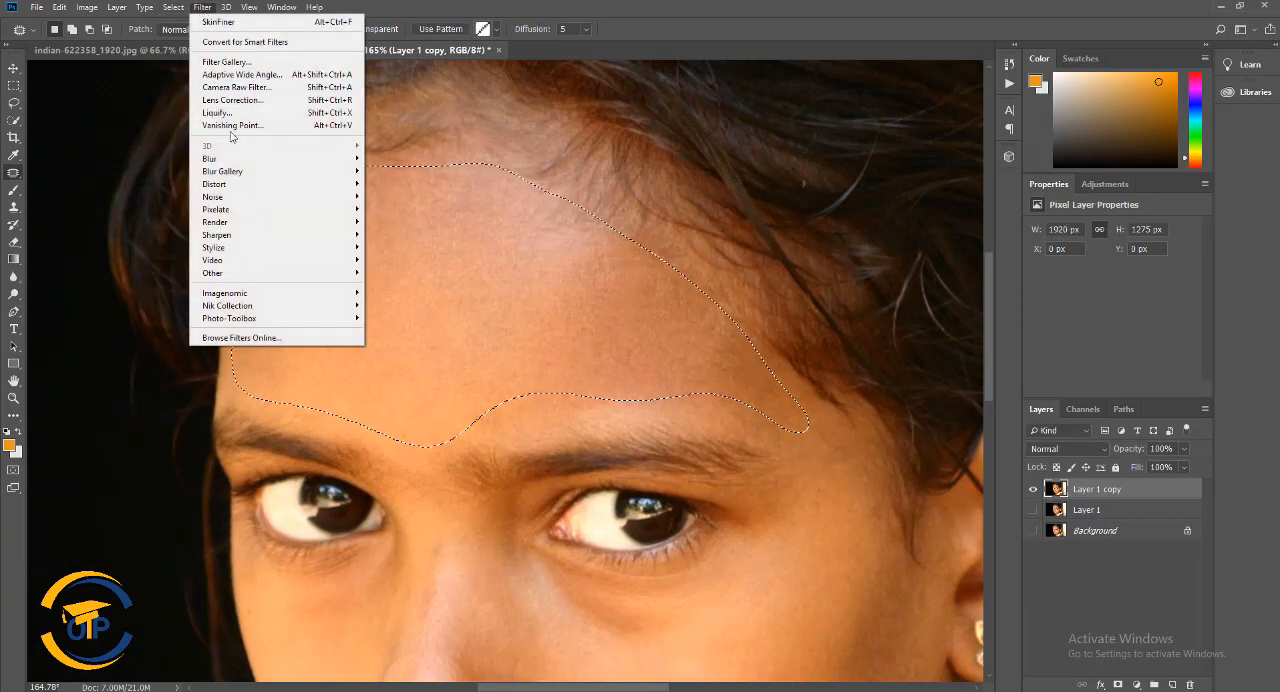
pyautogui.moveTo(338, 165)
pyautogui.click(400, 209)
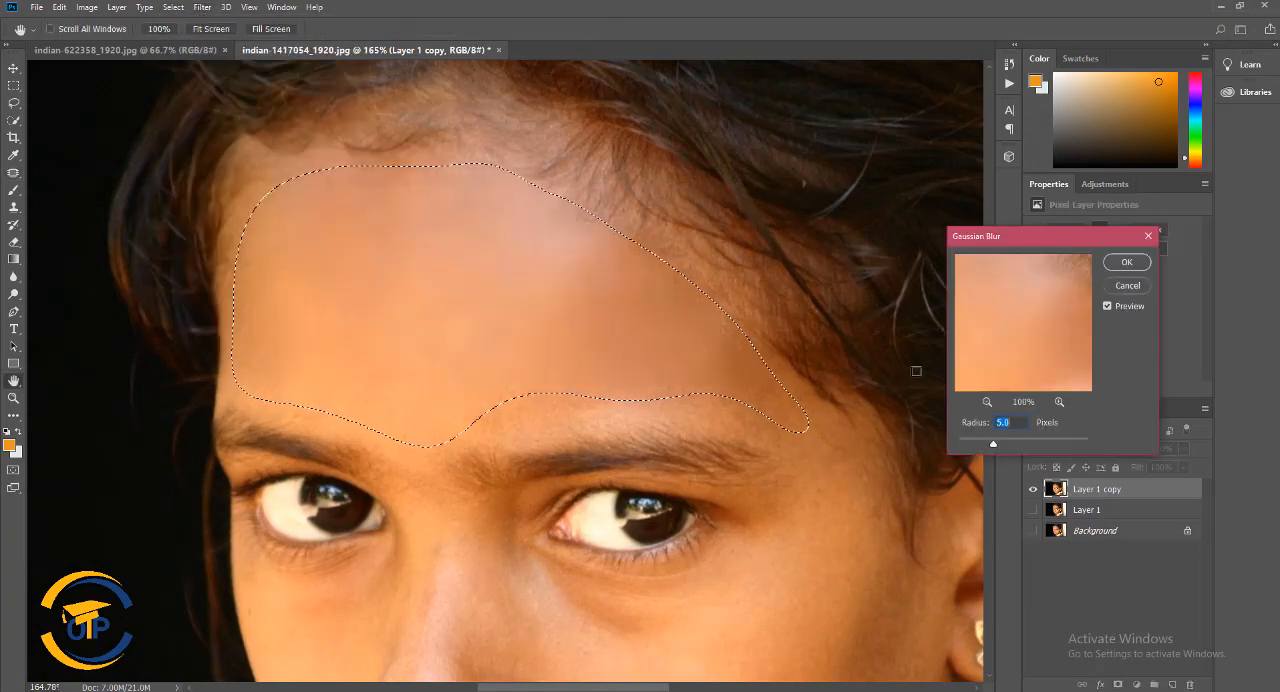
pyautogui.moveTo(975, 440)
pyautogui.mouseDown()
pyautogui.moveTo(1022, 446)
pyautogui.moveTo(975, 445)
pyautogui.mouseUp()
pyautogui.moveTo(971, 445); pyautogui.dragTo(974, 448)
pyautogui.moveTo(975, 449); pyautogui.dragTo(973, 449)
pyautogui.click(1131, 267)
pyautogui.click(175, 7)
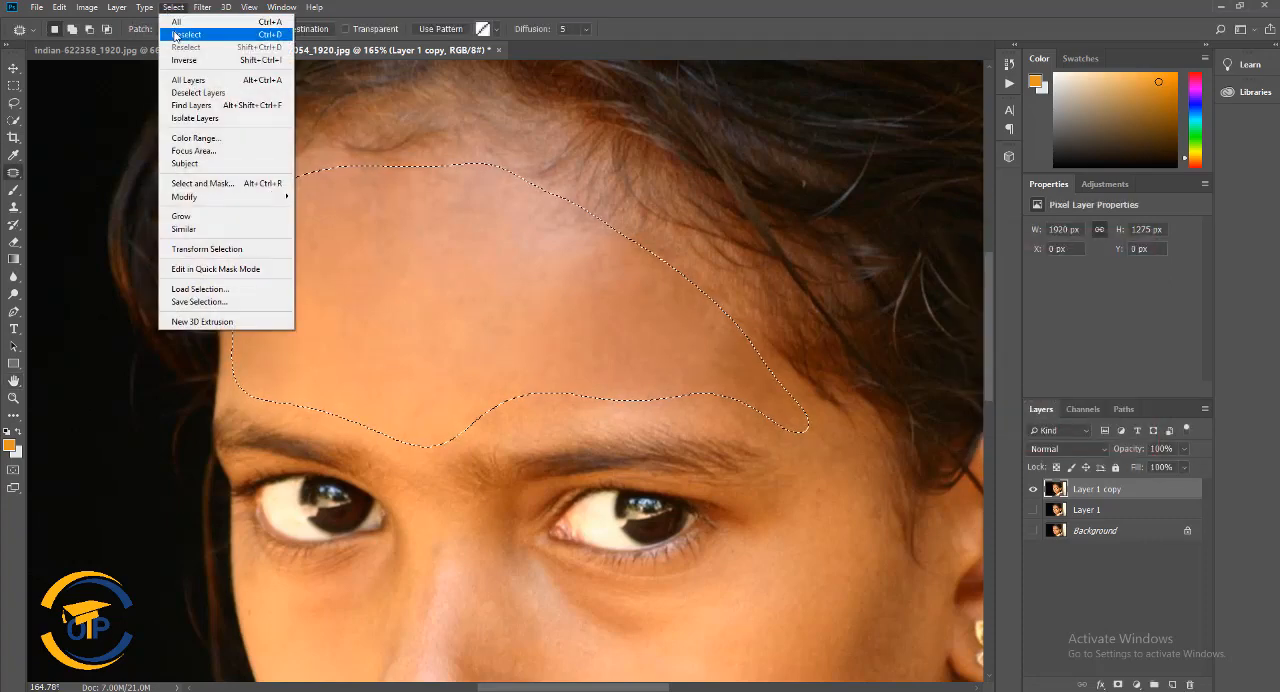
pyautogui.click(186, 34)
# Outline the cheek on the earring side, from beside the eye down to the chin, with the Patch tool
pyautogui.scroll(-1, 659, 358)
pyautogui.scroll(-3, 665, 362)
pyautogui.scroll(-3, 783, 394)
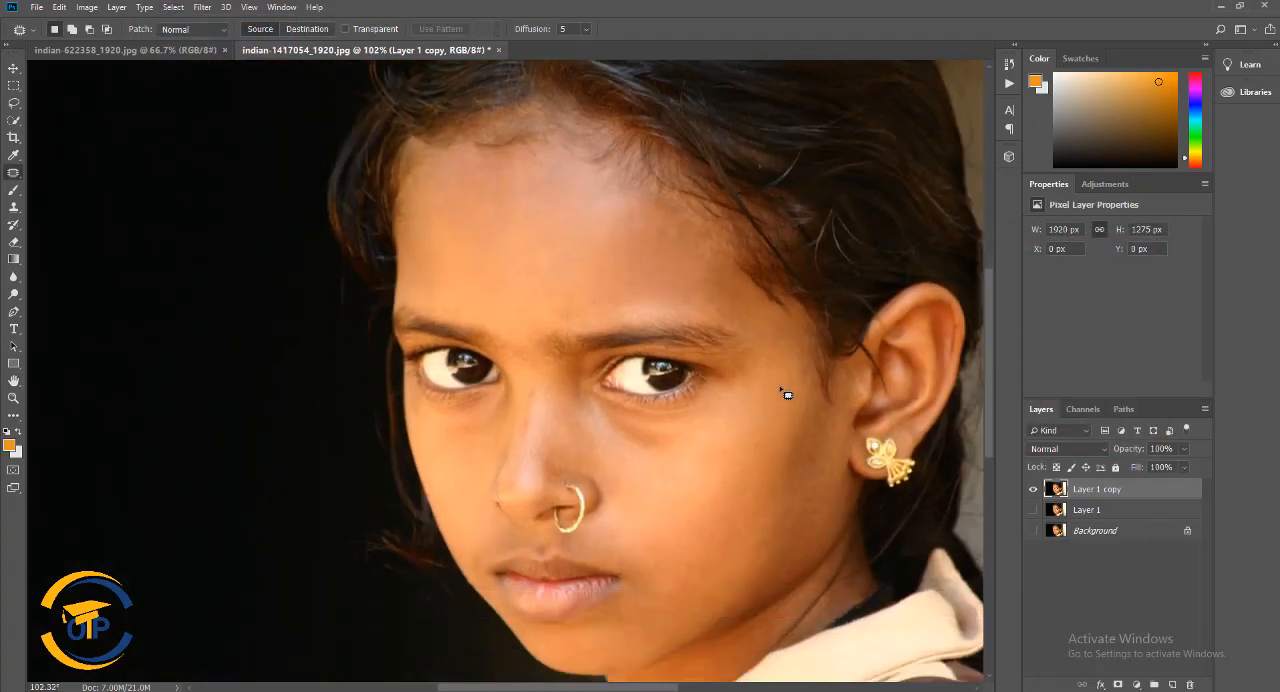
pyautogui.scroll(1, 792, 405)
pyautogui.moveTo(745, 297)
pyautogui.mouseDown()
pyautogui.moveTo(680, 371)
pyautogui.moveTo(582, 379)
pyautogui.moveTo(607, 484)
pyautogui.mouseUp()
pyautogui.moveTo(617, 571); pyautogui.dragTo(686, 581)
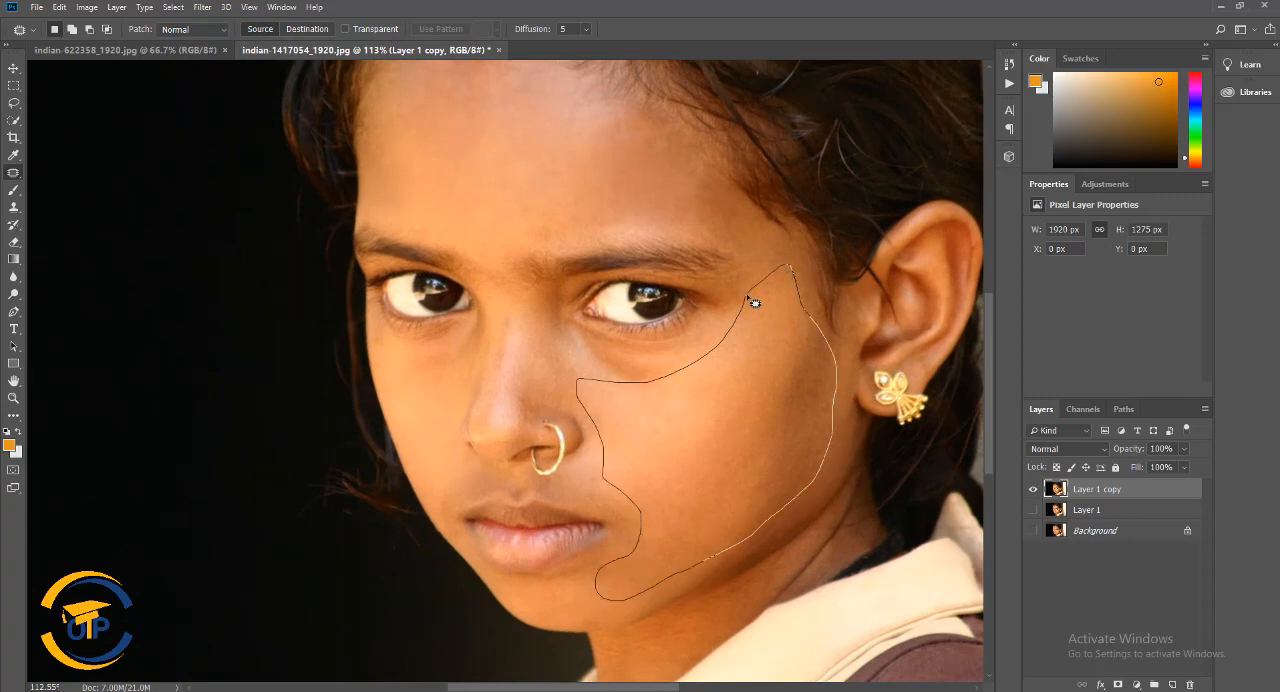
pyautogui.moveTo(754, 302); pyautogui.dragTo(750, 298)
# Feather the selection of the earring-side cheek by 20 pixels
pyautogui.click(202, 7)
pyautogui.moveTo(173, 7)
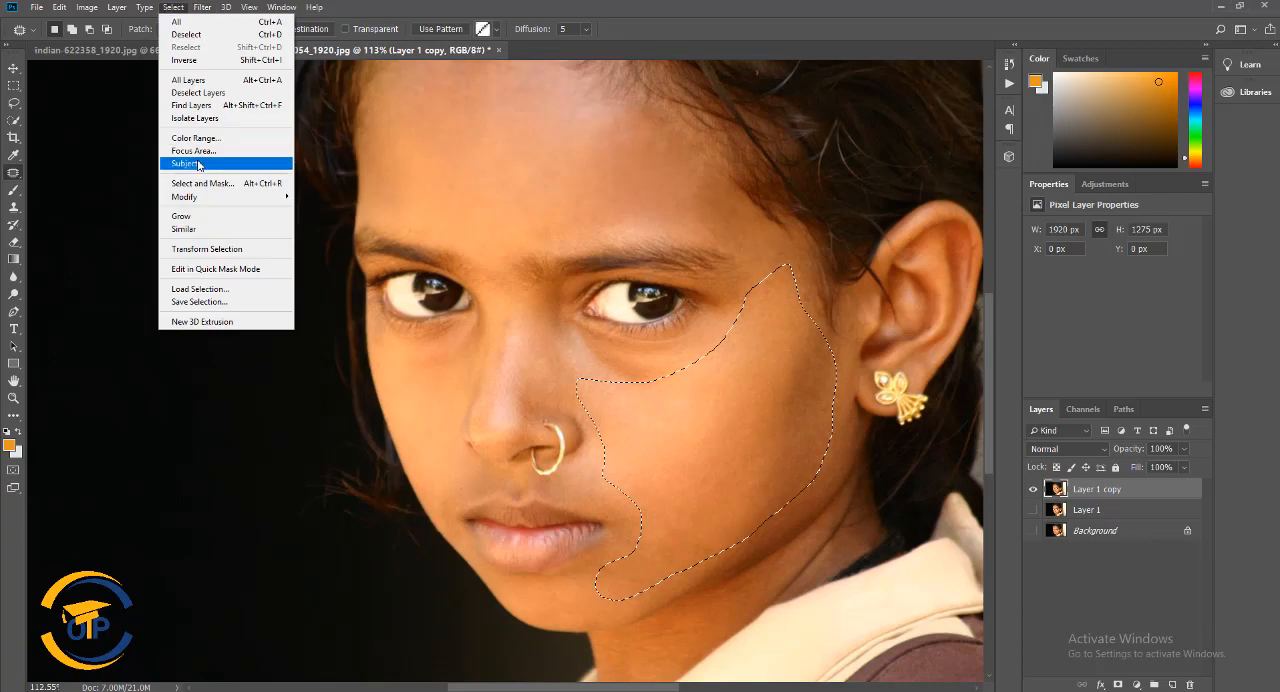
pyautogui.moveTo(210, 198)
pyautogui.click(330, 246)
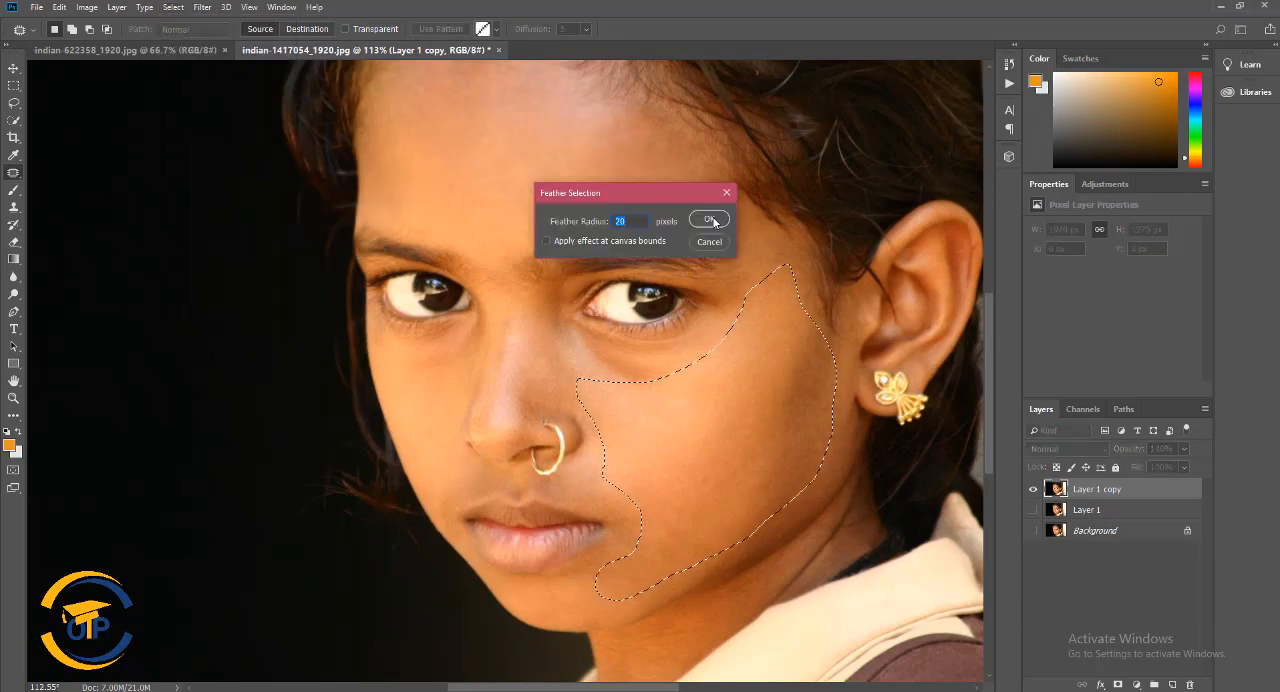
pyautogui.click(710, 220)
# Smooth the selected earring-side cheek with a Gaussian Blur of 2.0 pixels radius and deselect it
pyautogui.click(202, 7)
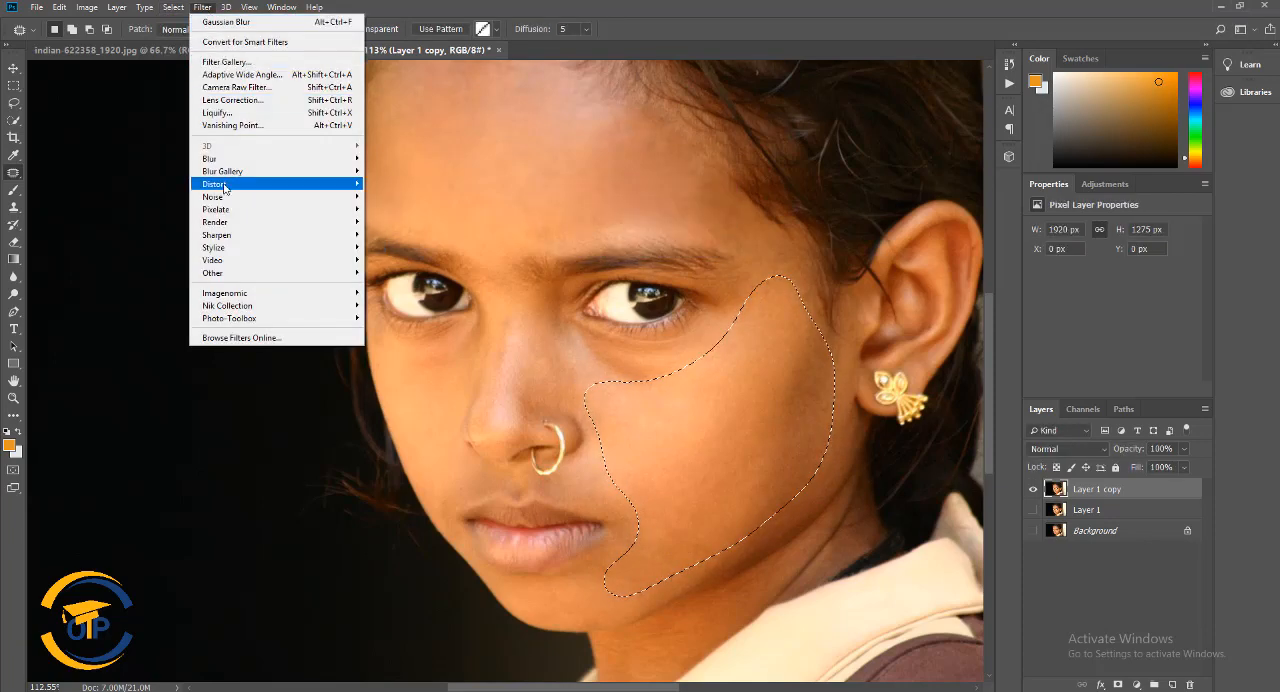
pyautogui.moveTo(210, 159)
pyautogui.click(395, 196)
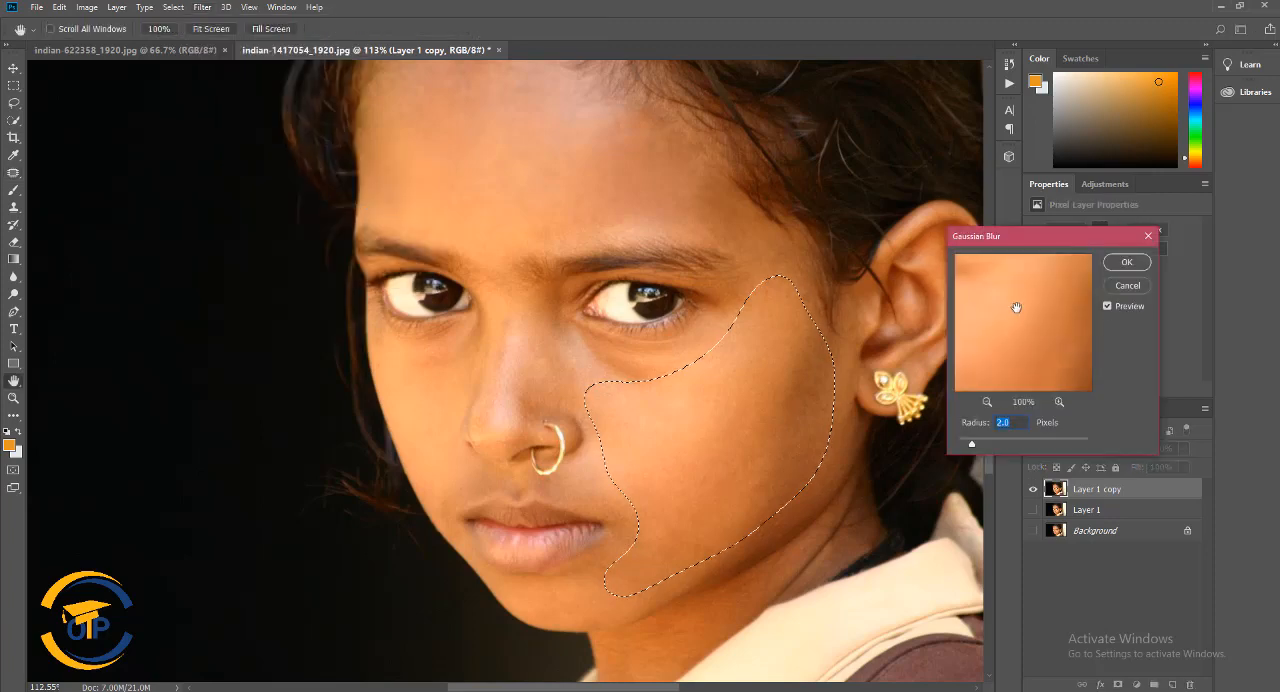
pyautogui.click(1126, 262)
pyautogui.press('j')
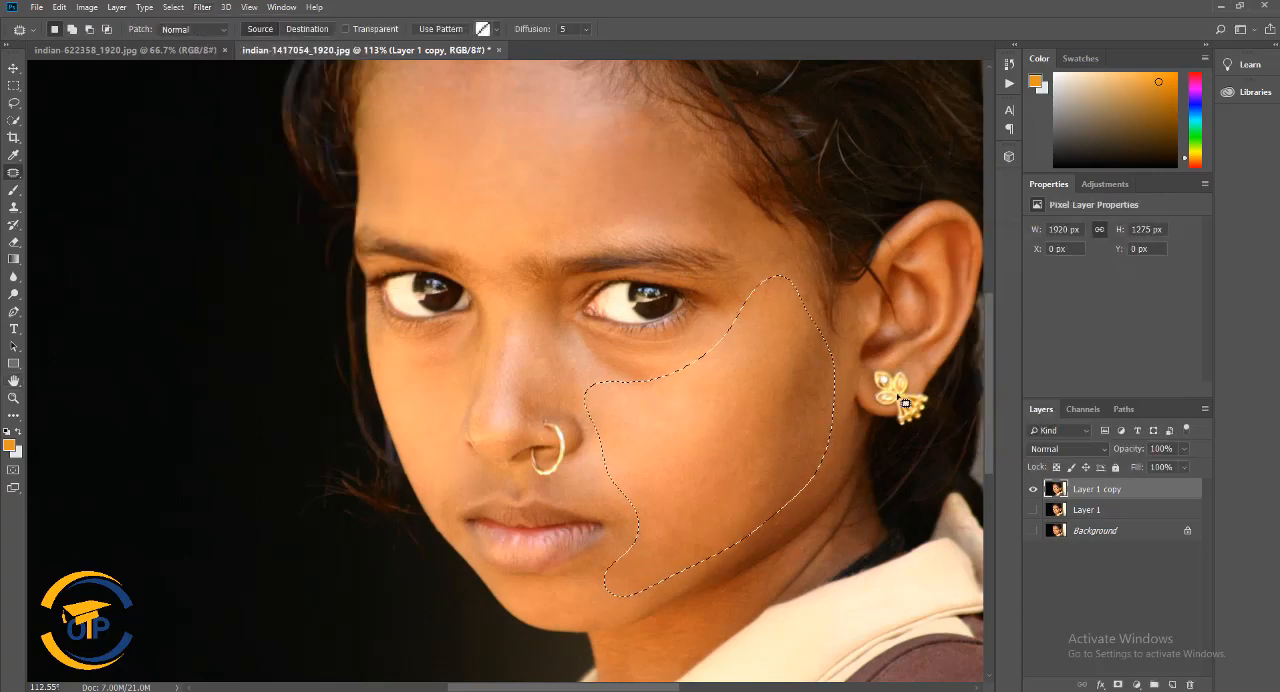
pyautogui.click(173, 7)
pyautogui.click(190, 40)
# Outline the opposite cheek below the eye, down to the mouth corner, and feather the selection by 20 pixels
pyautogui.scroll(-3, 448, 303)
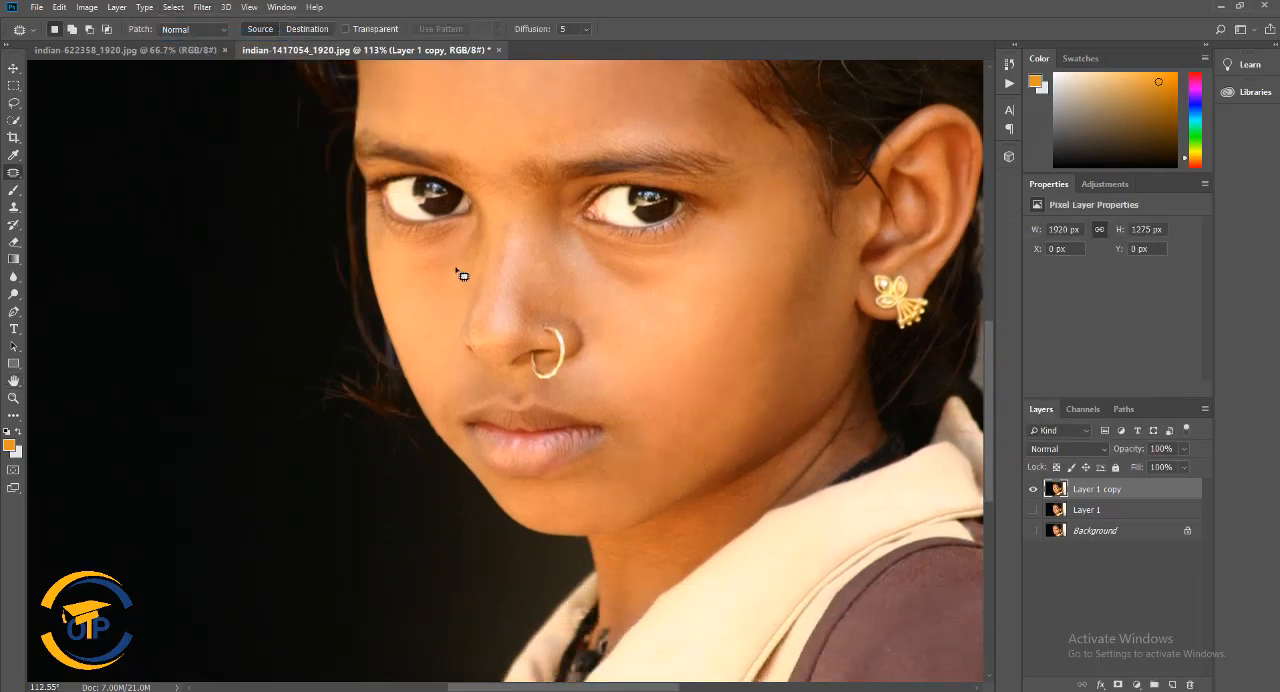
pyautogui.moveTo(473, 287)
pyautogui.mouseDown()
pyautogui.moveTo(447, 336)
pyautogui.moveTo(470, 386)
pyautogui.mouseUp()
pyautogui.moveTo(381, 276); pyautogui.dragTo(372, 247)
pyautogui.click(173, 7)
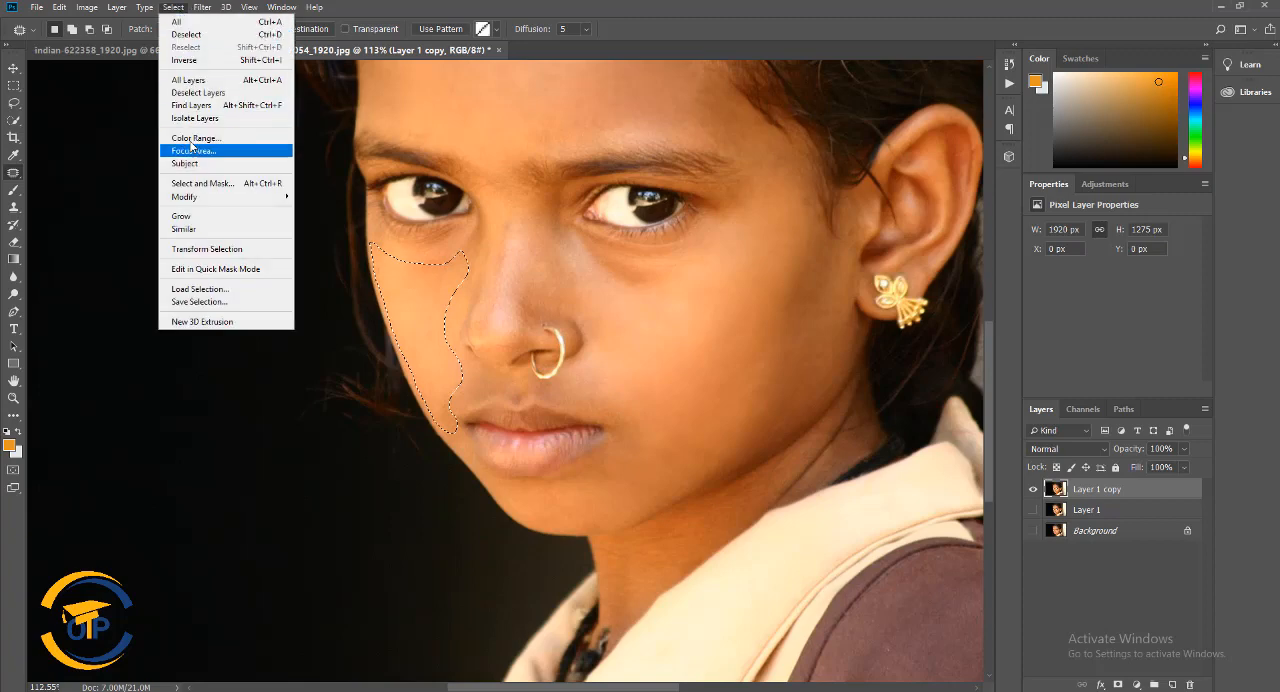
pyautogui.moveTo(272, 197)
pyautogui.click(322, 250)
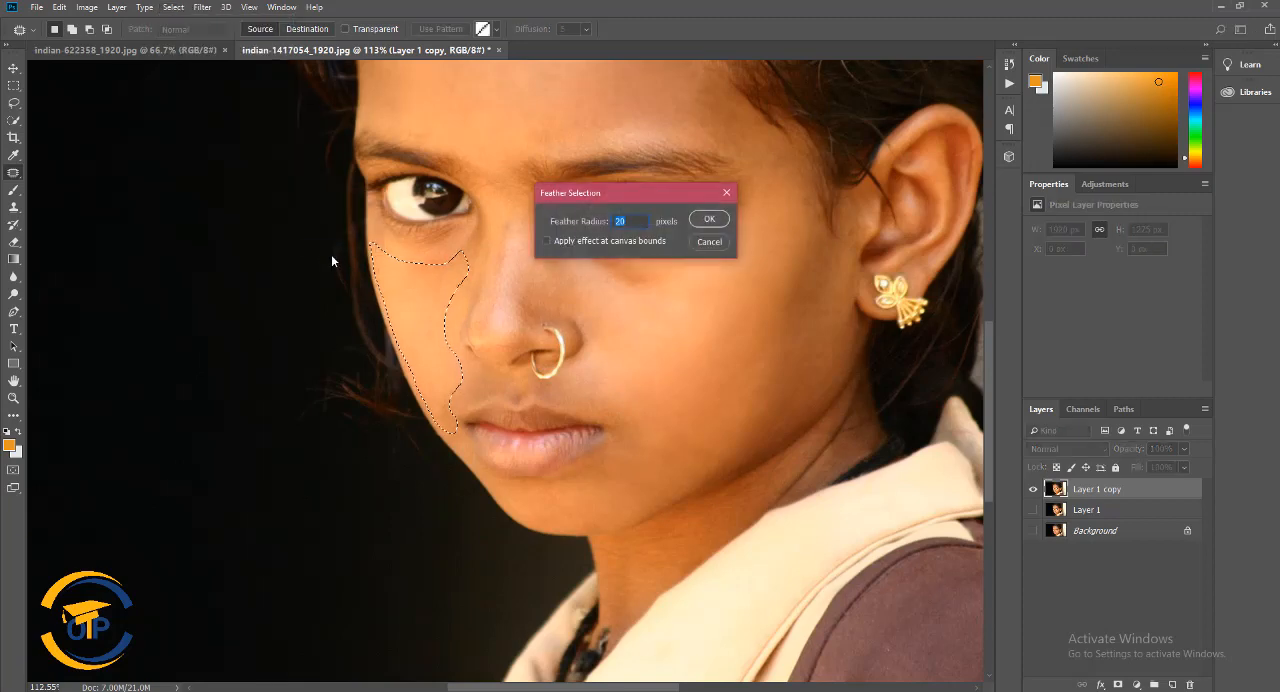
pyautogui.click(709, 218)
# Smooth the selected cheek beside the dark background with a Gaussian Blur of 2.0 pixels radius and deselect it
pyautogui.click(201, 7)
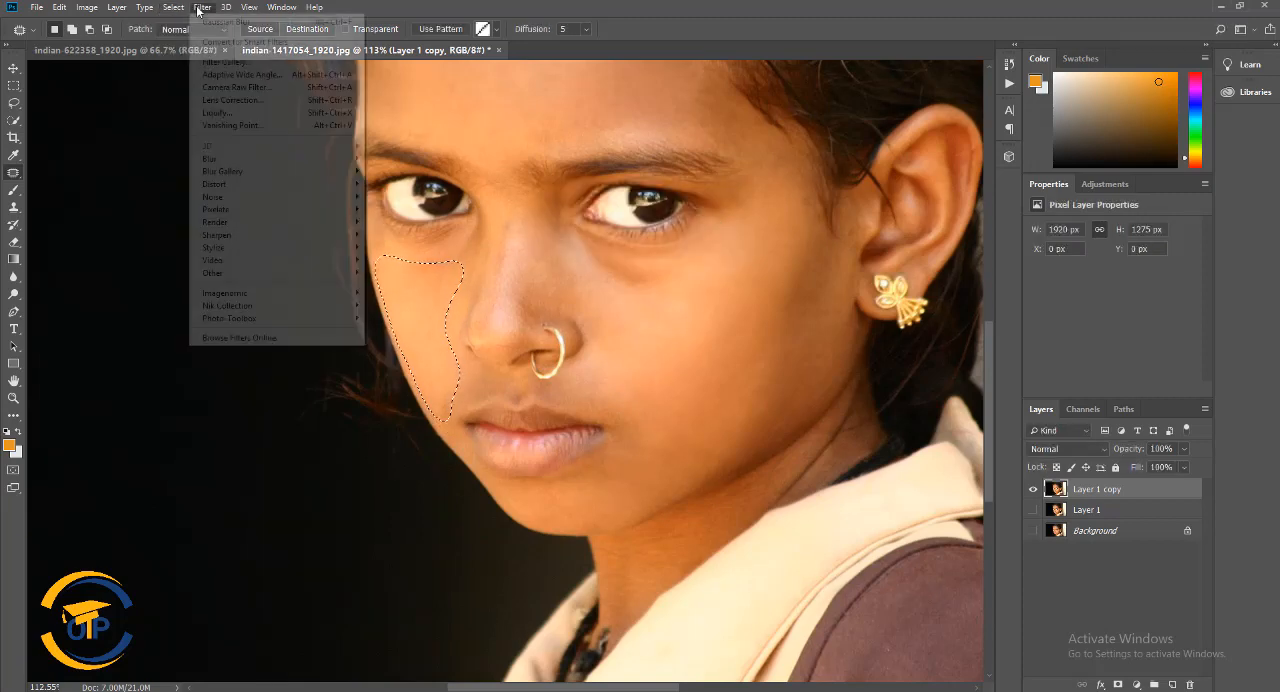
pyautogui.moveTo(272, 158)
pyautogui.click(414, 209)
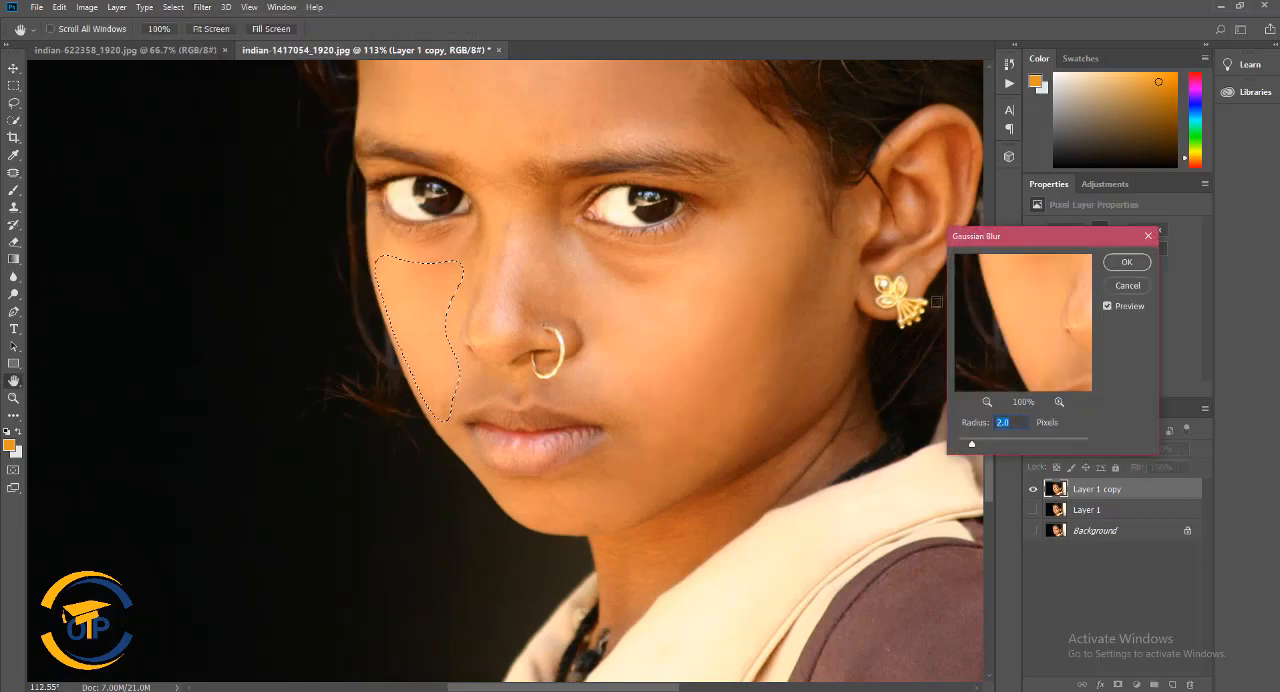
pyautogui.click(1128, 265)
pyautogui.click(174, 7)
pyautogui.click(188, 33)
pyautogui.scroll(-3, 590, 262)
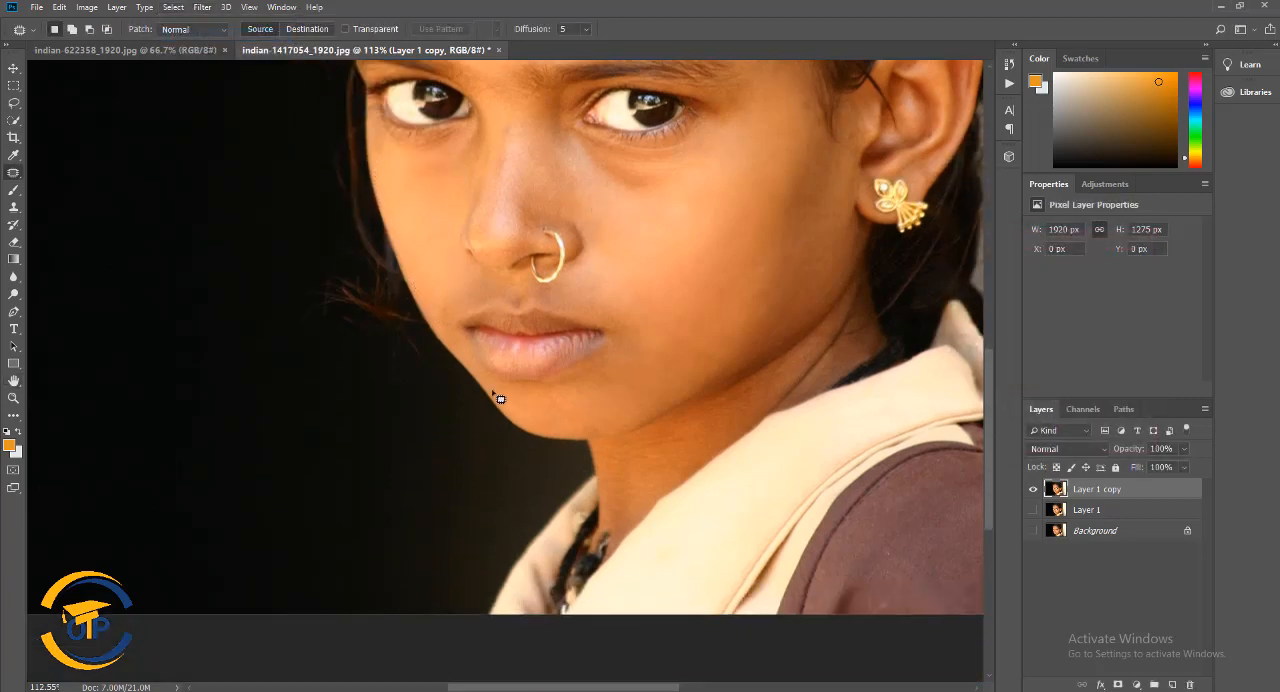
# Outline the chin and jaw area below the lips with a freehand selection and feather its edge
pyautogui.moveTo(576, 381)
pyautogui.mouseDown()
pyautogui.moveTo(625, 346)
pyautogui.moveTo(712, 338)
pyautogui.mouseUp()
pyautogui.moveTo(483, 371); pyautogui.dragTo(478, 367)
pyautogui.click(174, 7)
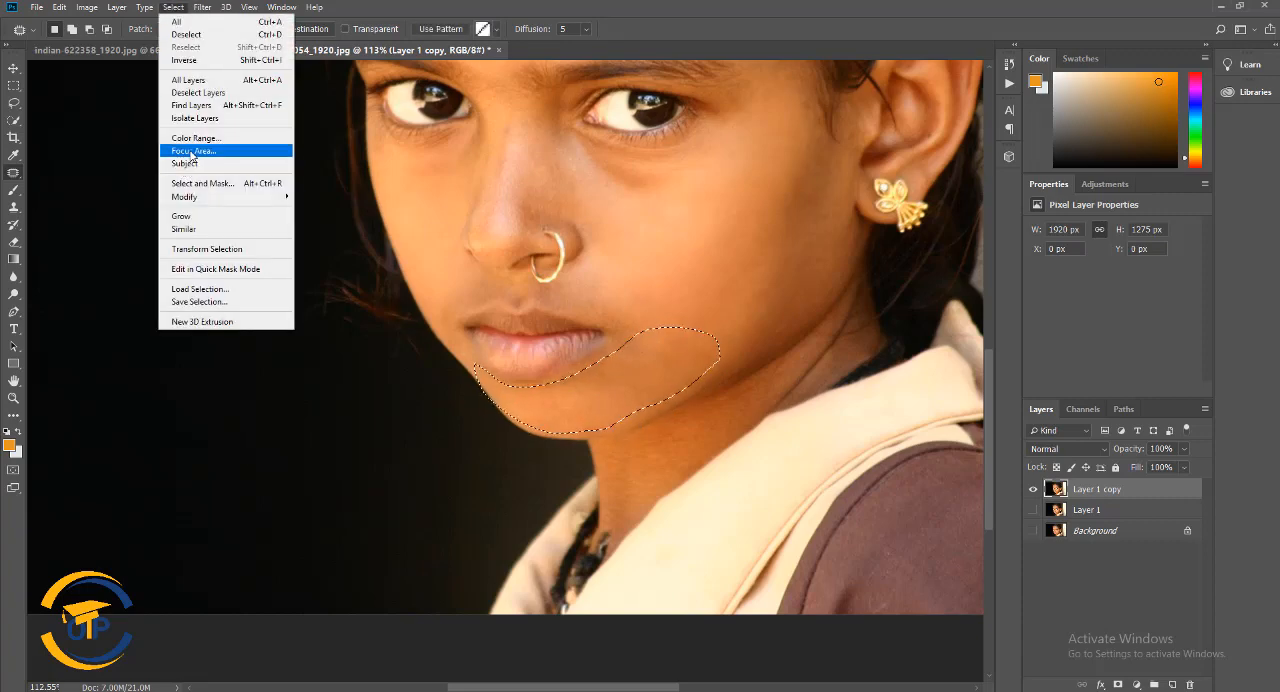
pyautogui.moveTo(186, 197)
pyautogui.click(312, 247)
pyautogui.click(706, 219)
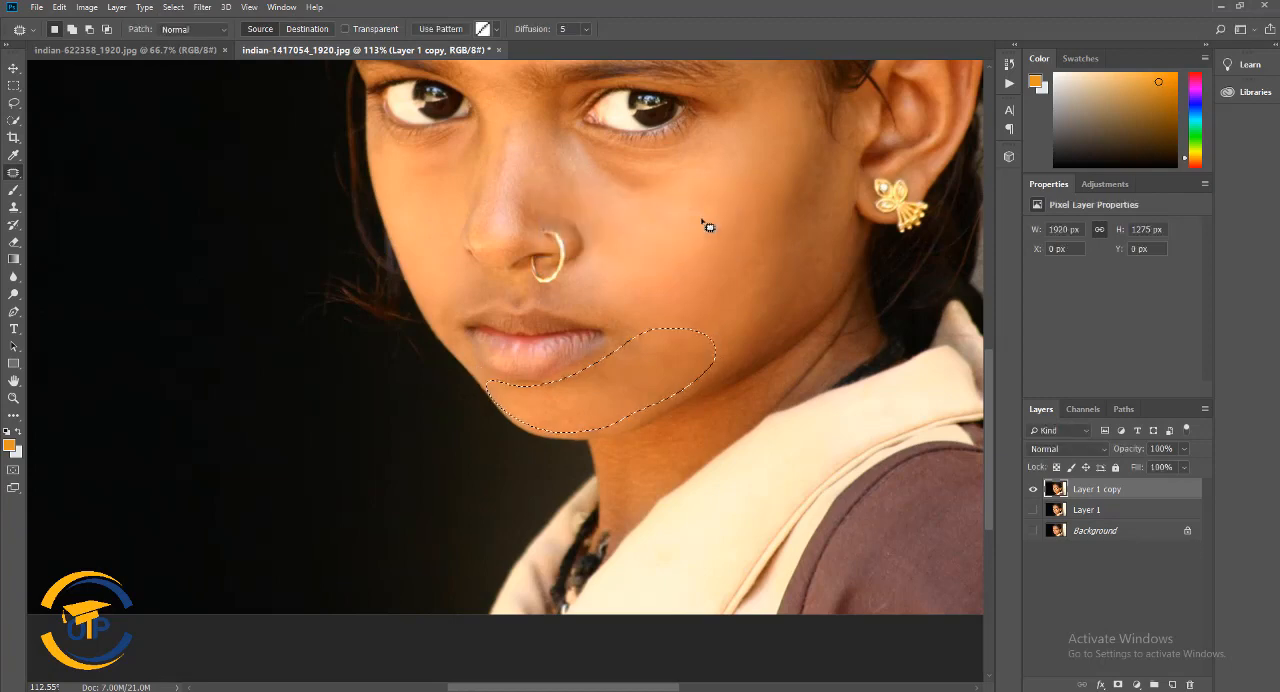
# Smooth the selected chin and jaw with a Gaussian Blur of 2.0 pixels radius and deselect the area
pyautogui.click(202, 7)
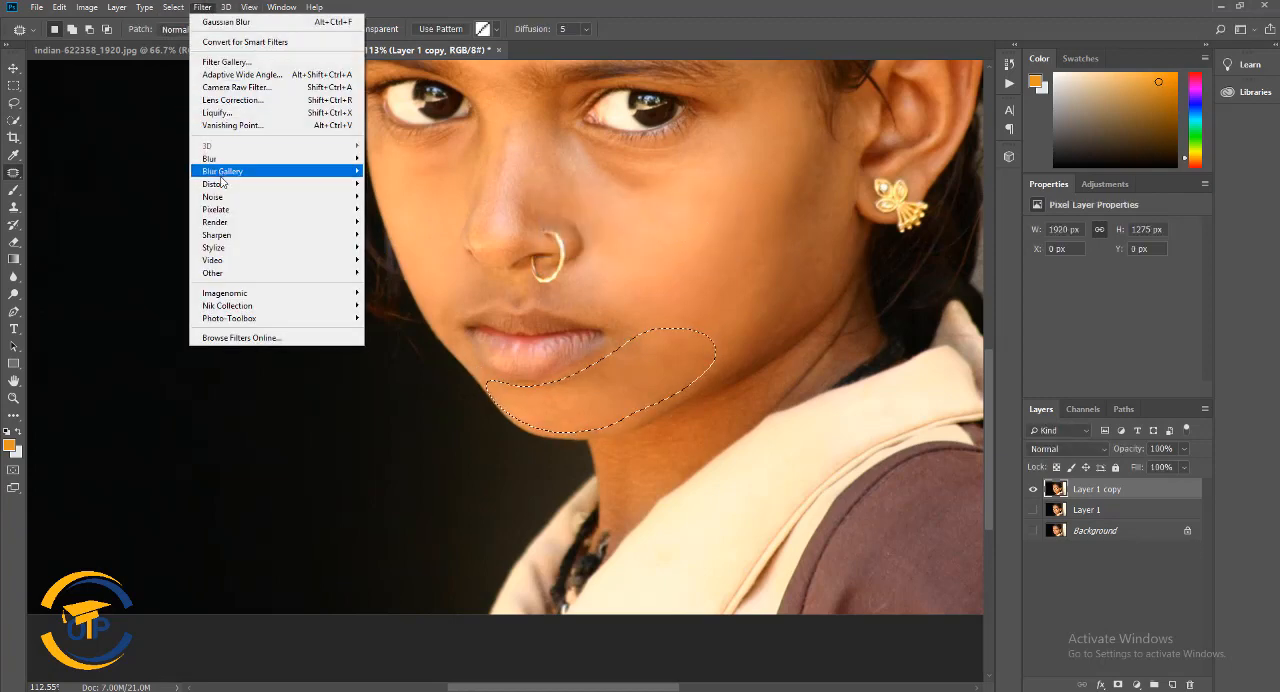
pyautogui.moveTo(212, 158)
pyautogui.click(395, 209)
pyautogui.click(1136, 267)
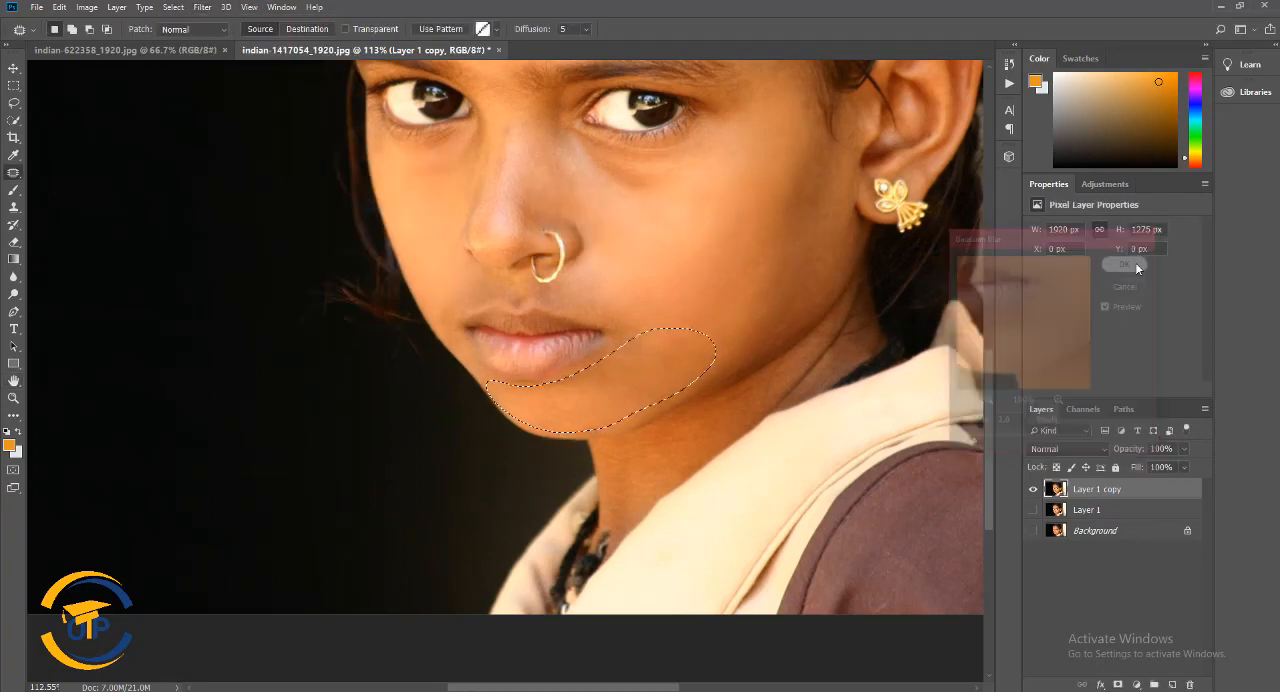
pyautogui.click(173, 7)
pyautogui.click(197, 36)
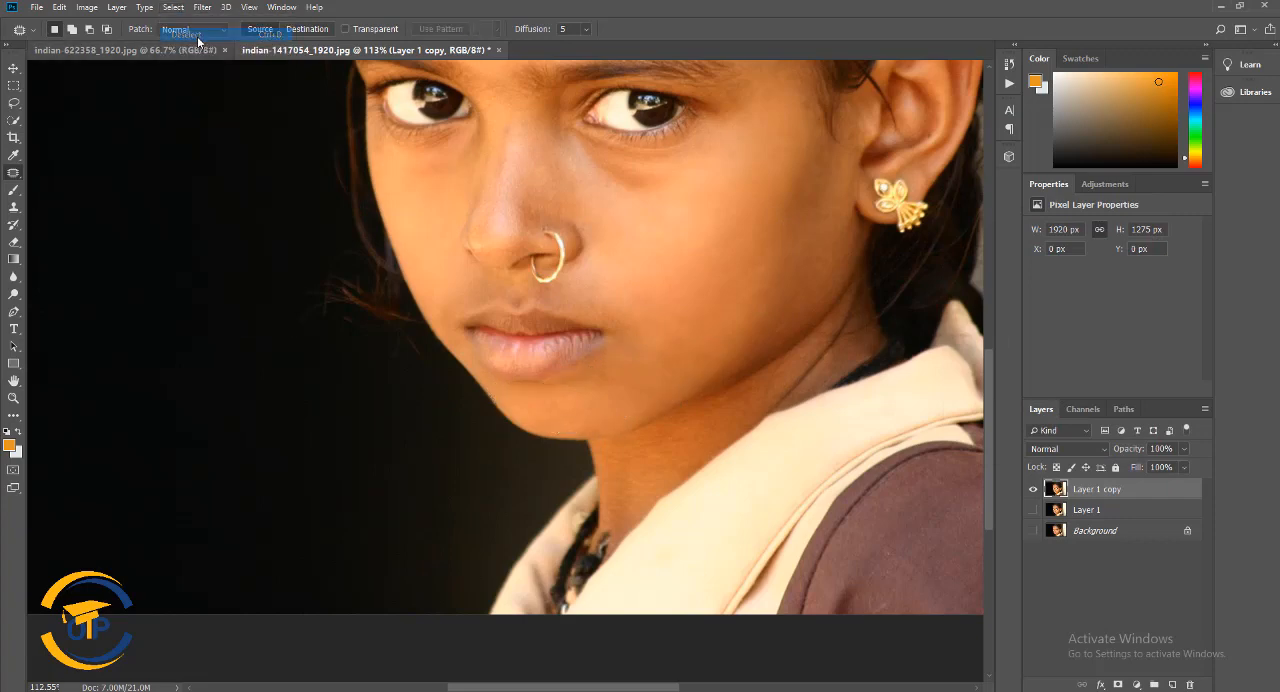
# Outline the neck skin between the jawline and the collar and feather the selection
pyautogui.scroll(-3, 764, 349)
pyautogui.scroll(3, 766, 349)
pyautogui.moveTo(655, 470); pyautogui.dragTo(778, 233)
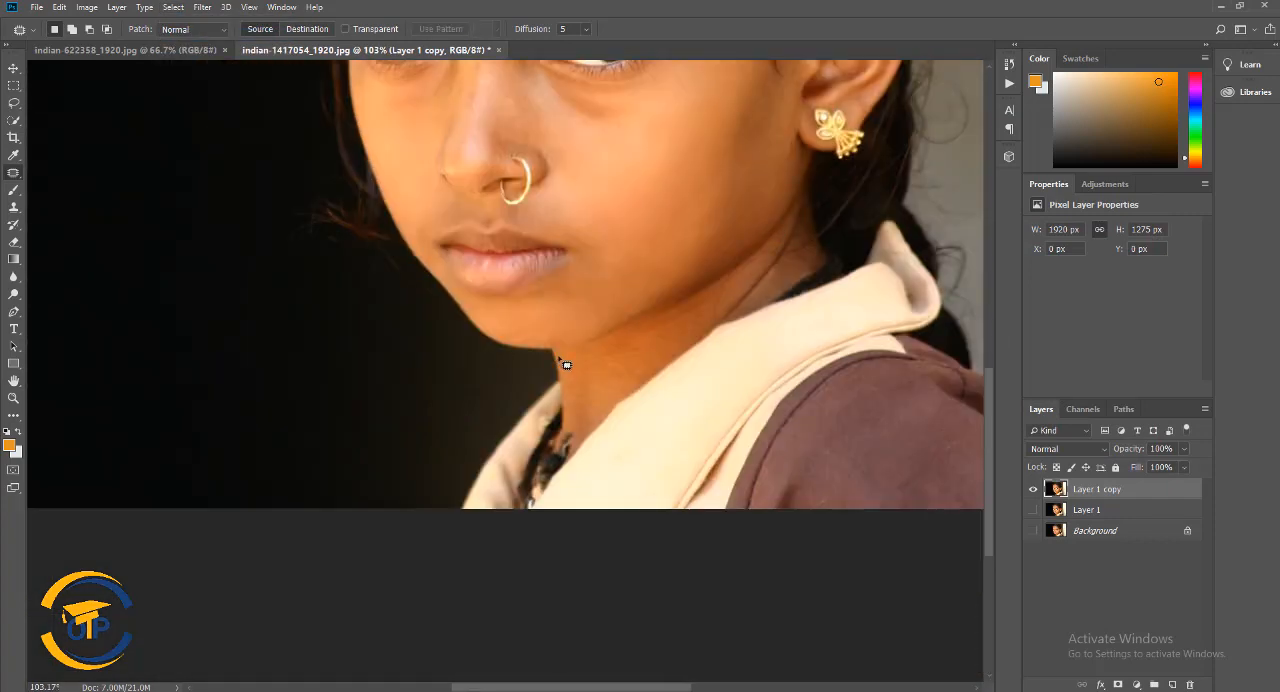
pyautogui.moveTo(740, 313); pyautogui.dragTo(580, 426)
pyautogui.moveTo(567, 366); pyautogui.dragTo(560, 356)
pyautogui.click(173, 7)
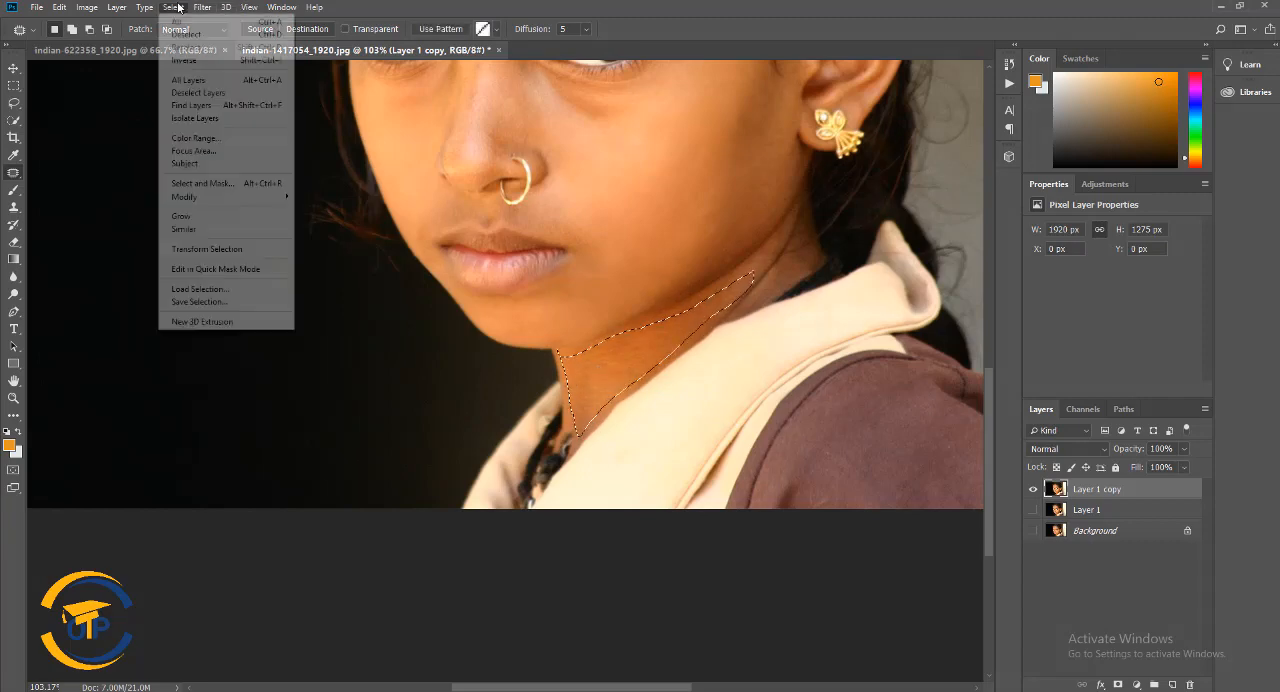
pyautogui.moveTo(230, 197)
pyautogui.click(325, 228)
pyautogui.click(709, 217)
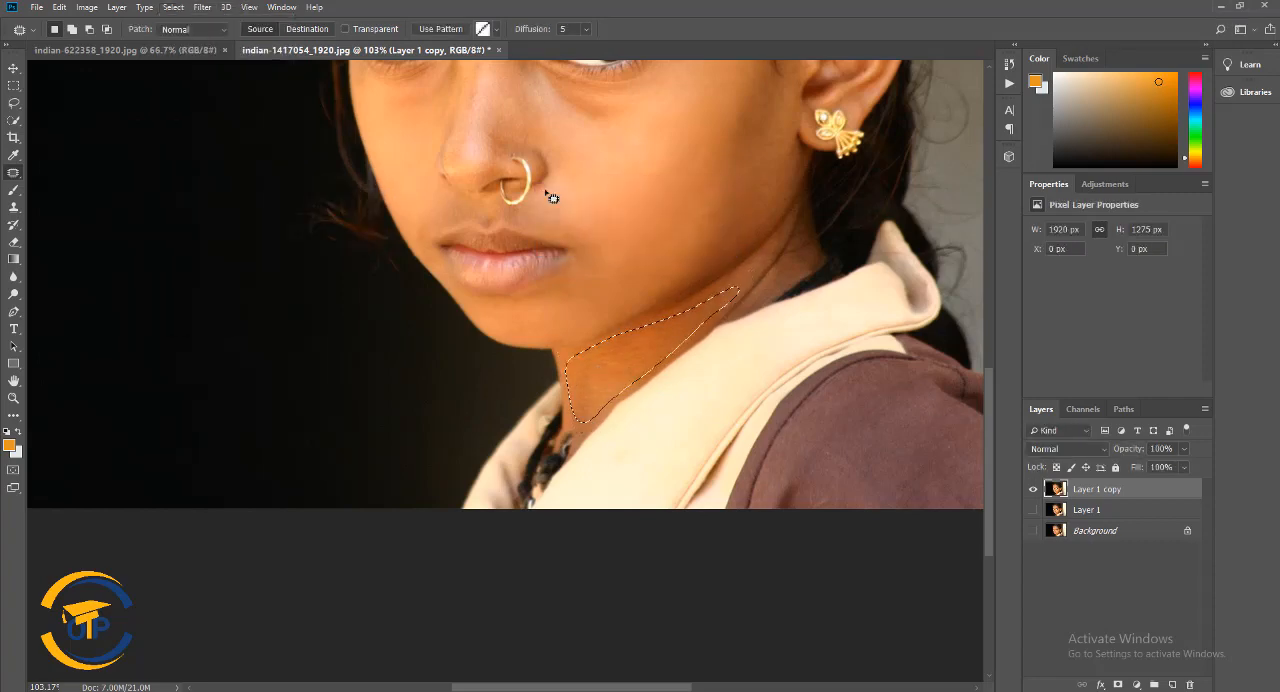
# Smooth the selected neck skin with a Gaussian Blur of 2.0 pixels radius and deselect it
pyautogui.click(202, 7)
pyautogui.moveTo(273, 160)
pyautogui.click(400, 209)
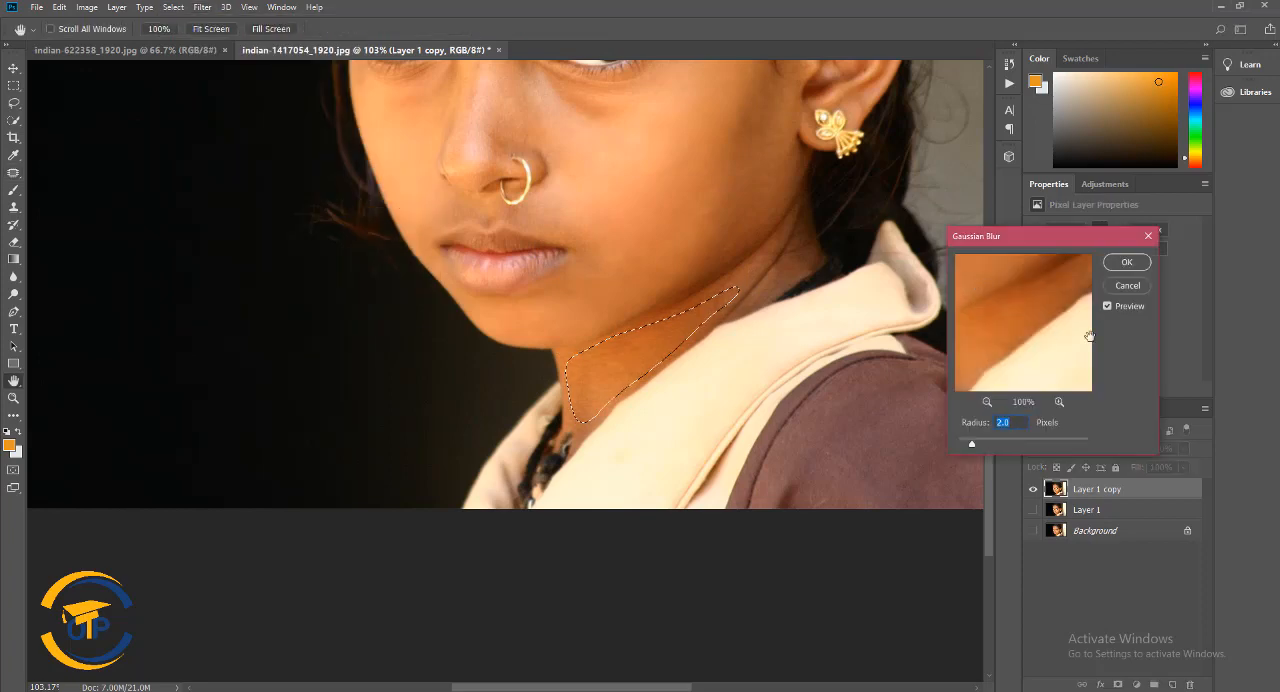
pyautogui.click(1128, 261)
pyautogui.click(173, 7)
pyautogui.click(185, 35)
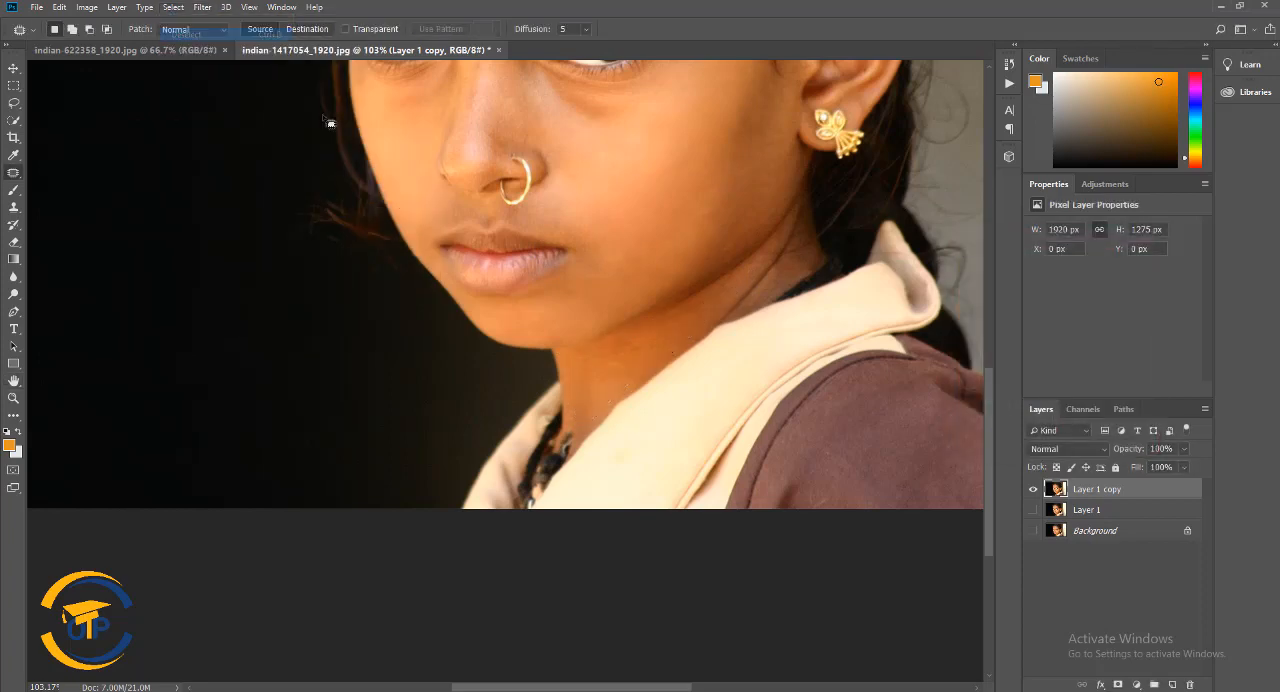
# Examine the smoothed skin of the whole face up close, with the Spot Healing Brush ready, and review the full portrait
pyautogui.scroll(5, 700, 240)
pyautogui.scroll(3, 725, 250)
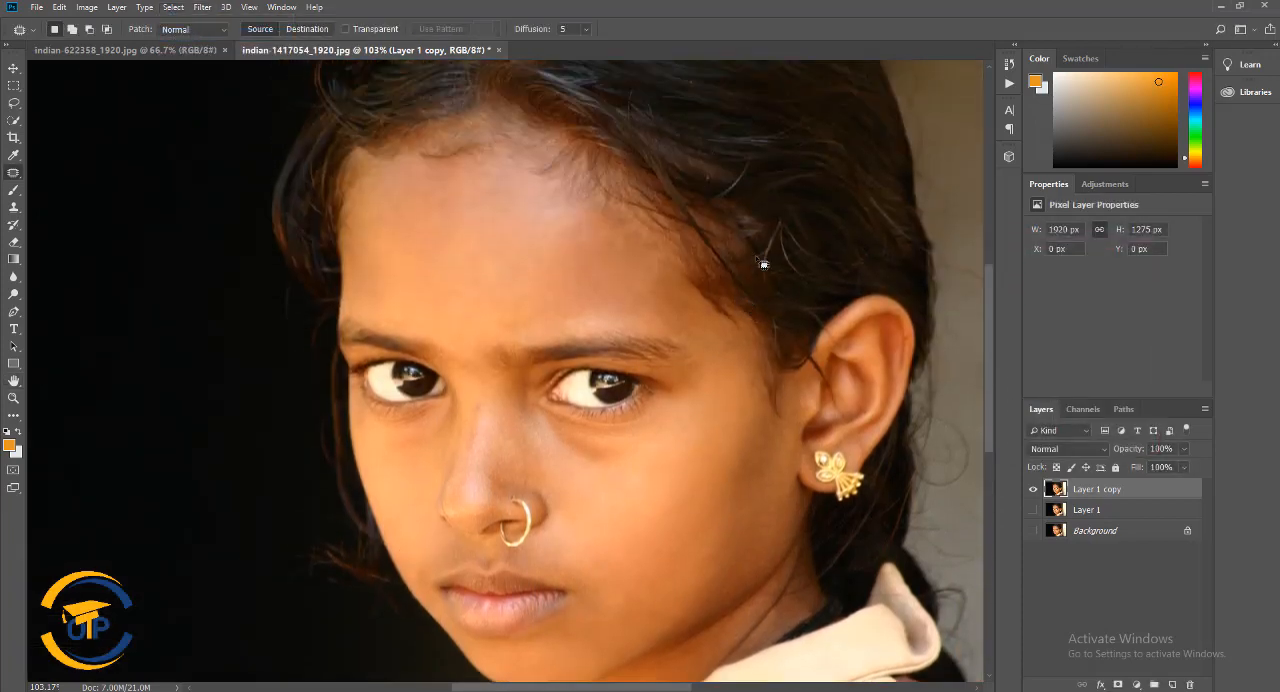
pyautogui.scroll(-1, 761, 290)
pyautogui.click(14, 66)
pyautogui.scroll(1, 438, 164)
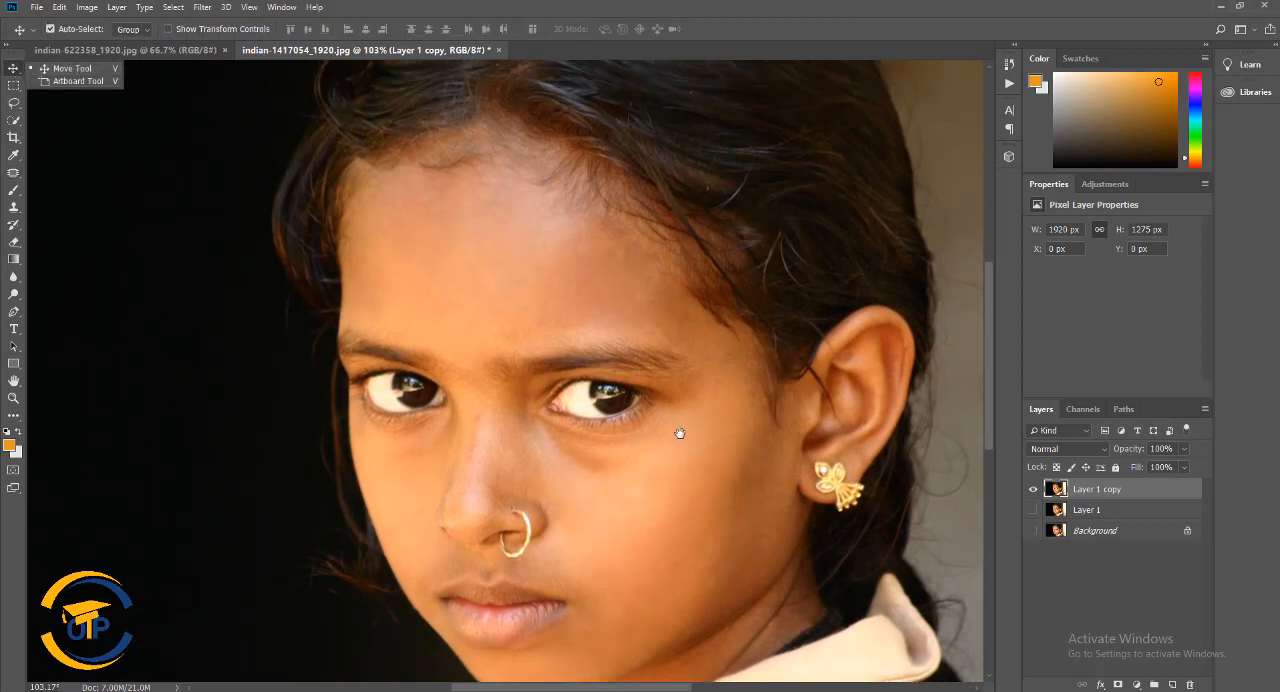
pyautogui.moveTo(679, 433); pyautogui.dragTo(562, 373)
pyautogui.click(13, 192)
pyautogui.click(70, 173)
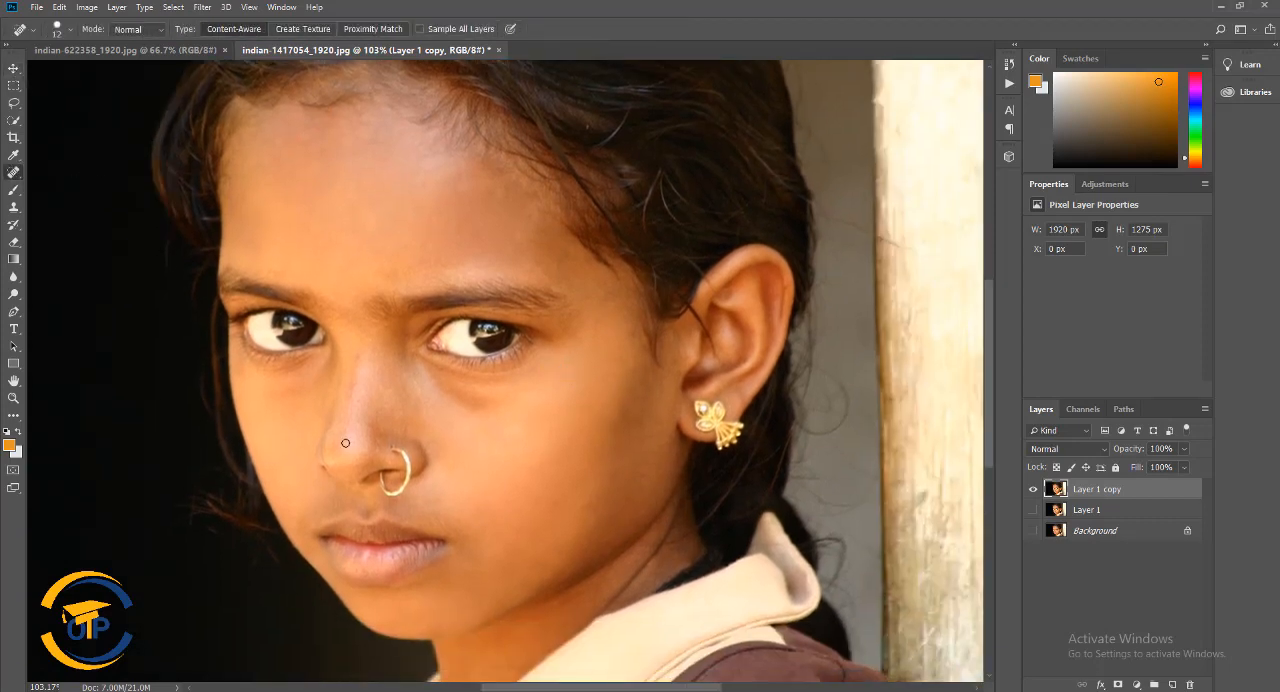
pyautogui.scroll(3, 414, 414)
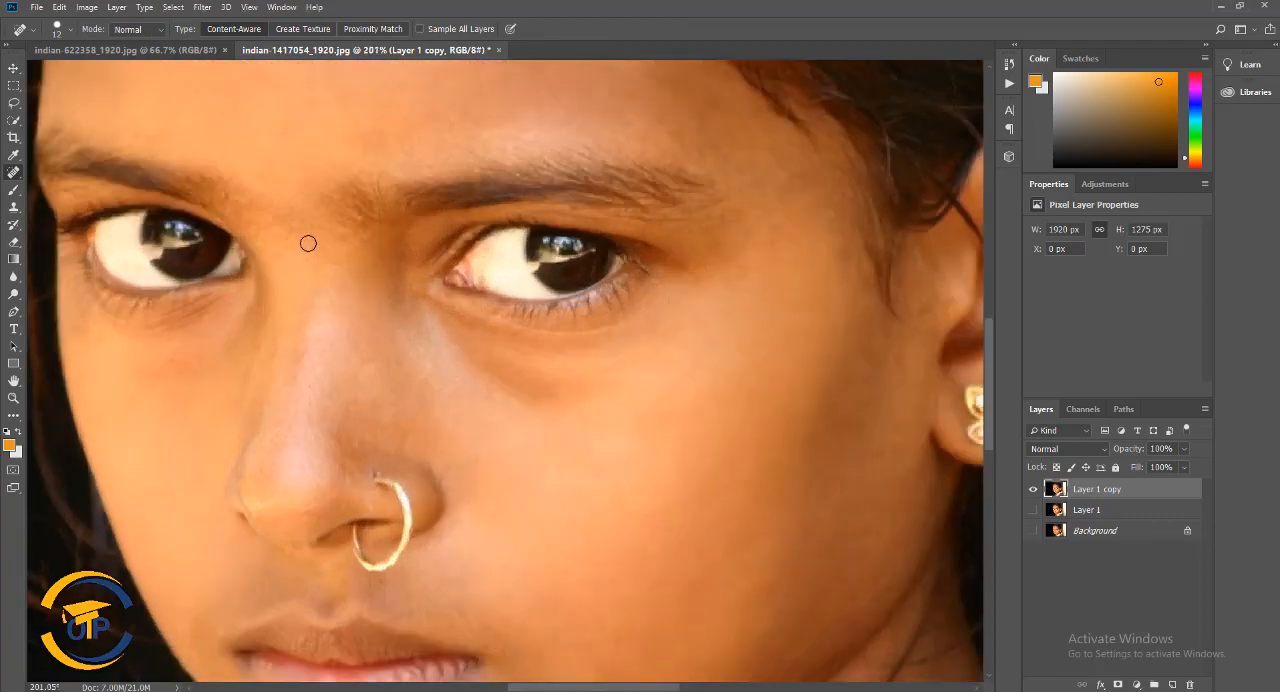
pyautogui.scroll(-2, 308, 330)
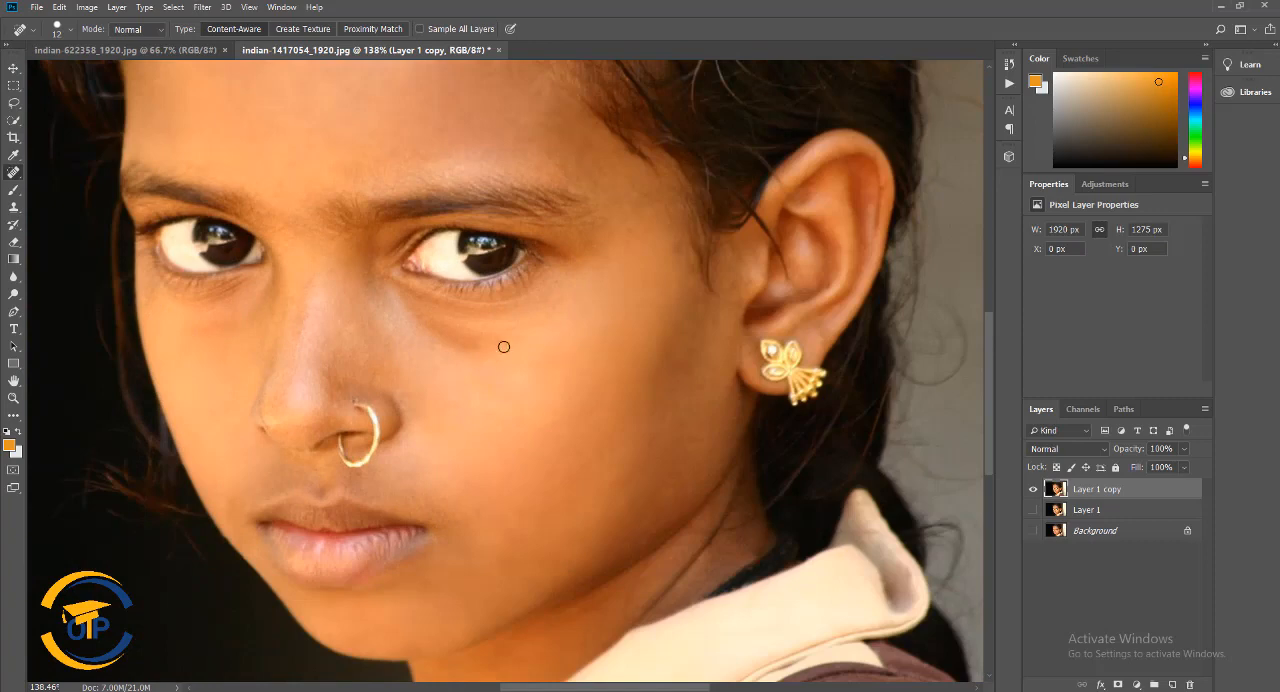
pyautogui.scroll(-3, 492, 355)
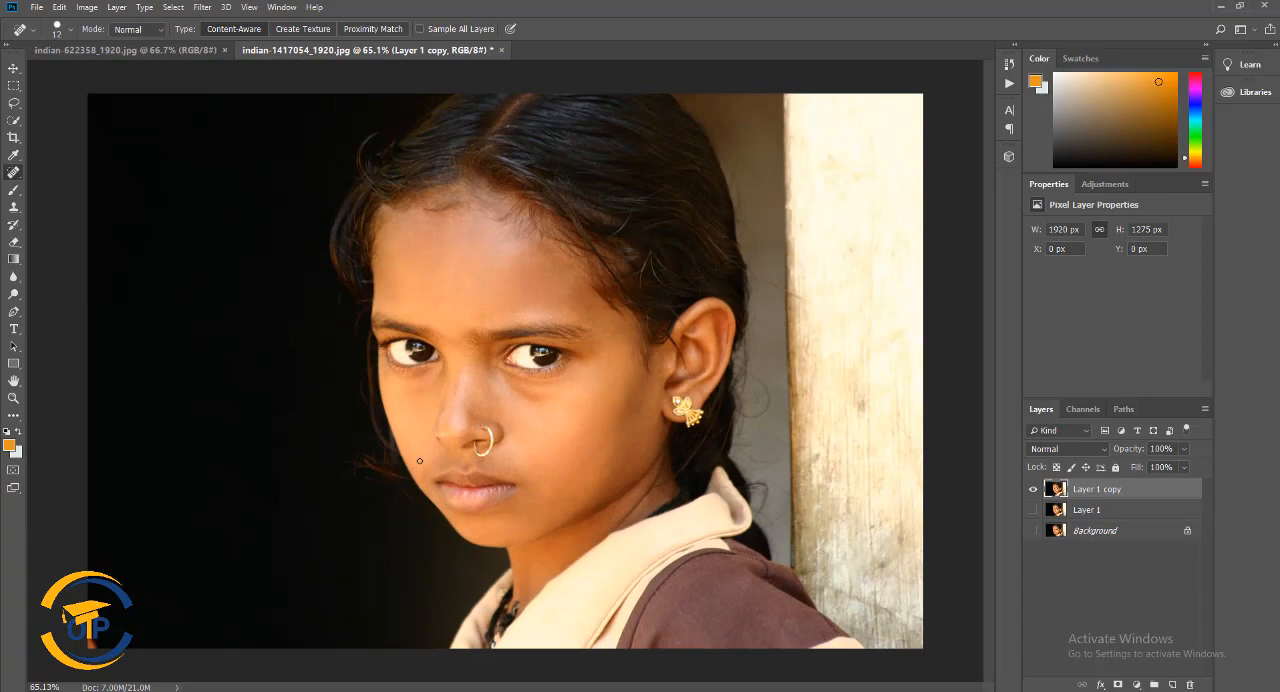
# Open the Camera Raw Filter for the retouched layer and cool the white balance to a temperature of -20
pyautogui.click(202, 7)
pyautogui.click(229, 86)
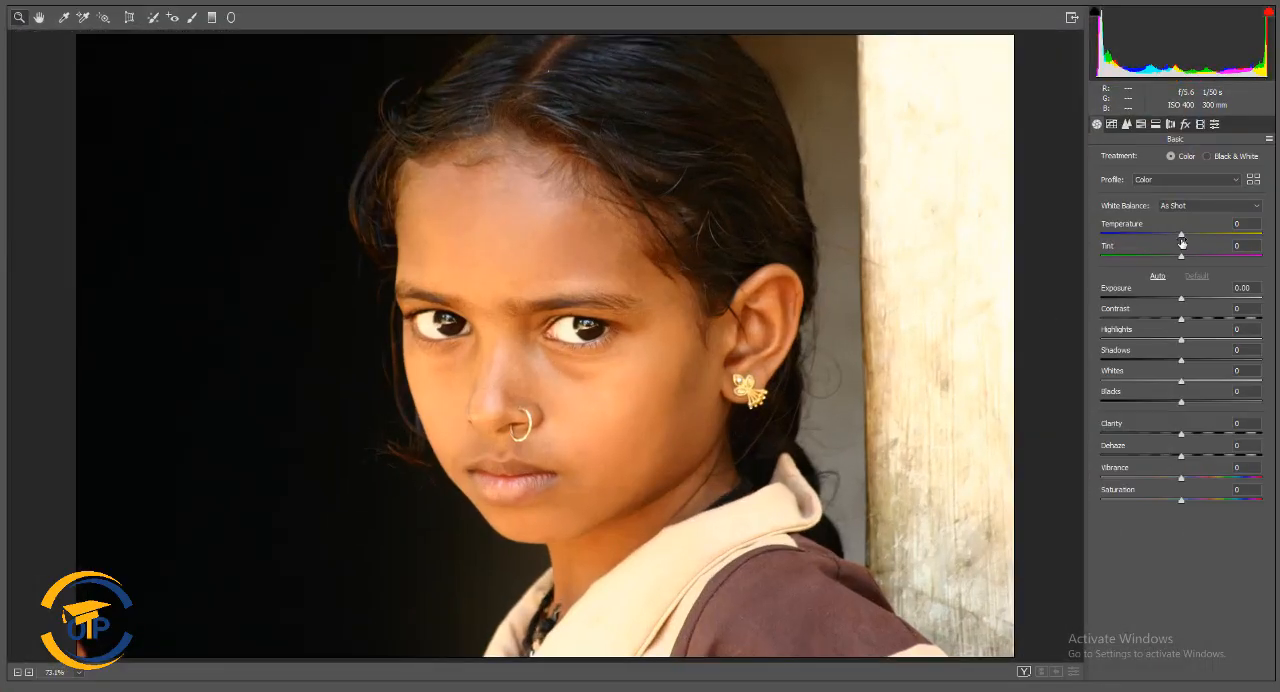
pyautogui.moveTo(1183, 237)
pyautogui.mouseDown()
pyautogui.moveTo(1147, 237)
pyautogui.moveTo(1164, 240)
pyautogui.mouseUp()
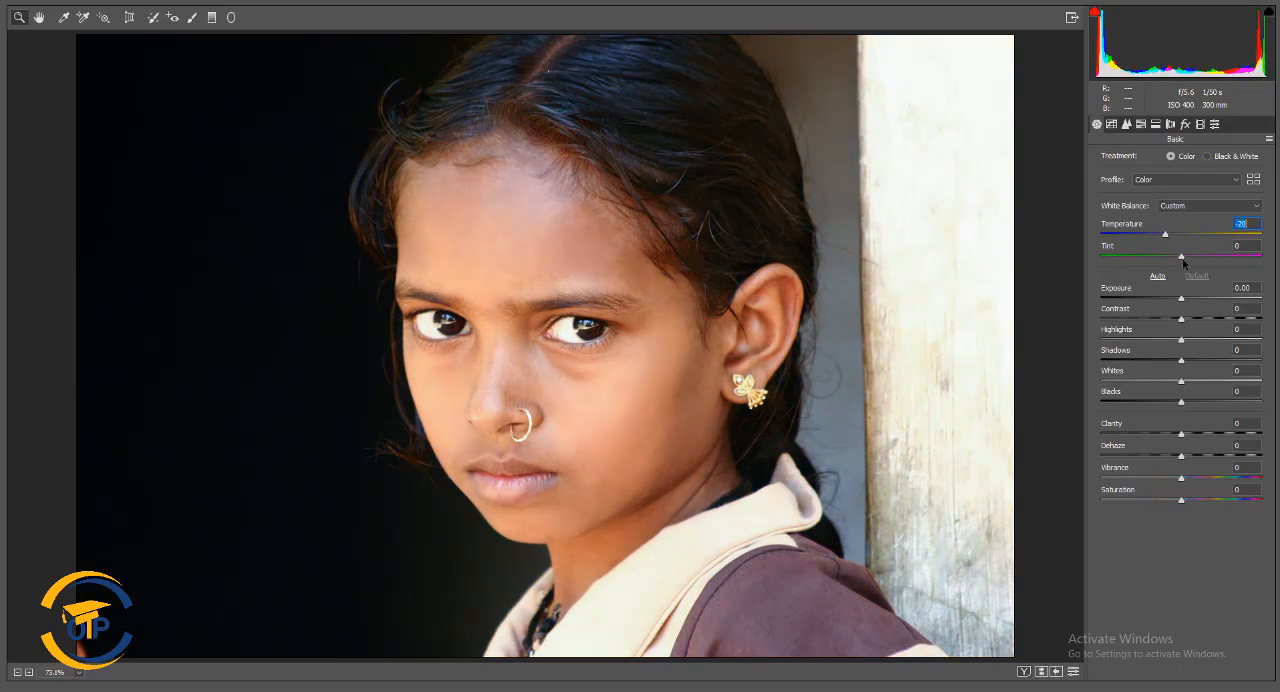
# Set the tint to +5, the exposure to +0.40 and the contrast to +20
pyautogui.moveTo(1181, 256)
pyautogui.mouseDown()
pyautogui.moveTo(1158, 256)
pyautogui.moveTo(1200, 256)
pyautogui.moveTo(1186, 256)
pyautogui.mouseUp()
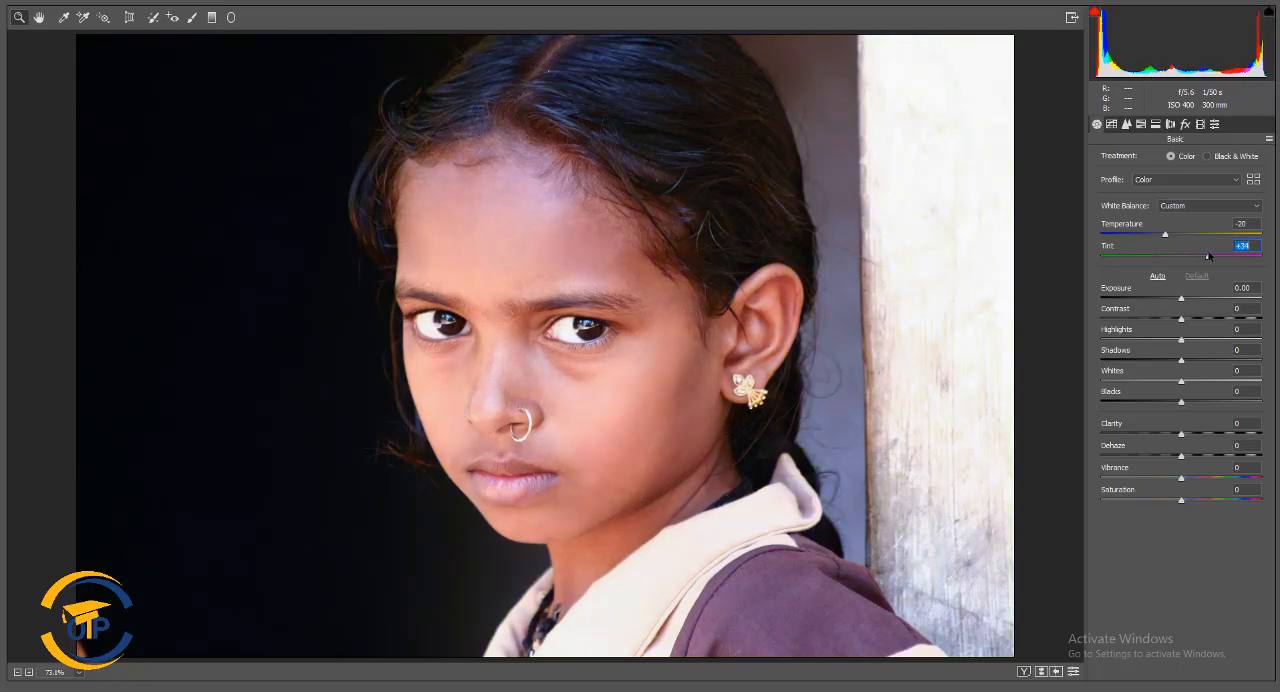
pyautogui.moveTo(1155, 256); pyautogui.dragTo(1199, 313)
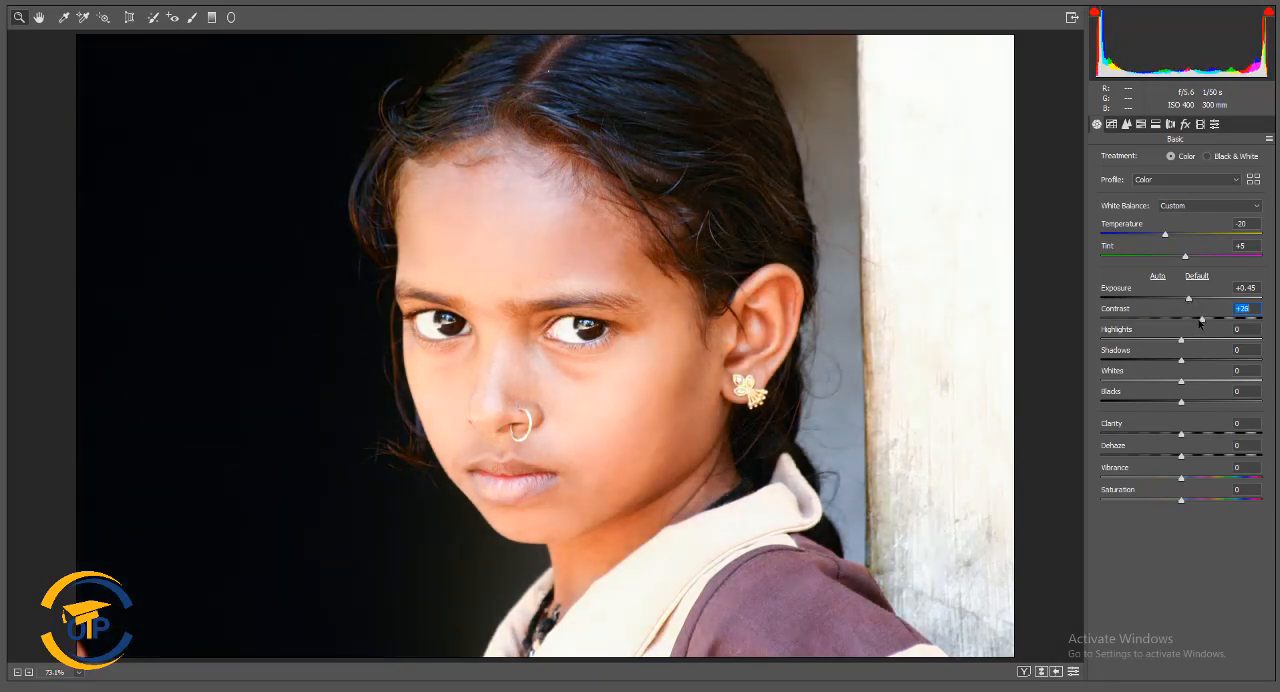
pyautogui.moveTo(1200, 321)
pyautogui.mouseDown()
pyautogui.moveTo(1168, 308)
pyautogui.moveTo(1206, 308)
pyautogui.moveTo(1180, 313)
pyautogui.moveTo(1188, 300)
pyautogui.moveTo(1197, 319)
pyautogui.mouseUp()
# Set shadows to -10, whites to +10 and blacks to 0, and try out the clarity and saturation adjustments
pyautogui.moveTo(1183, 361); pyautogui.dragTo(1160, 348)
pyautogui.click(1174, 360)
pyautogui.moveTo(1174, 362); pyautogui.dragTo(1180, 404)
pyautogui.doubleClick(1249, 381)
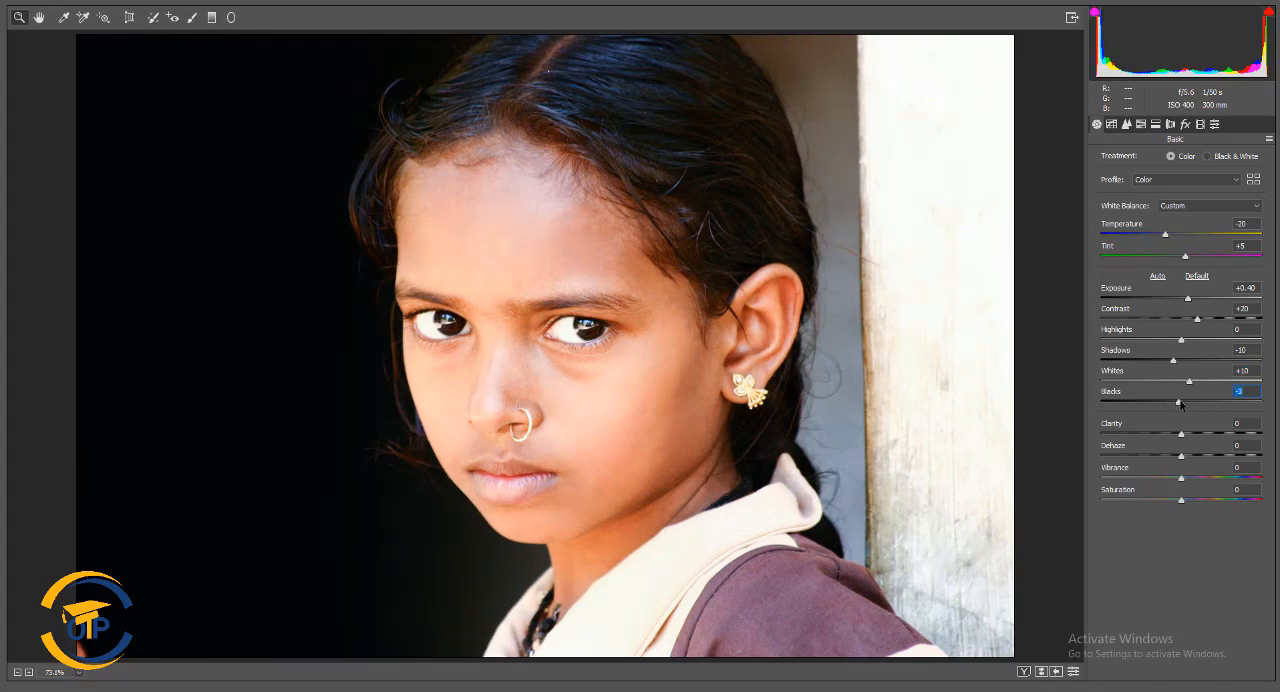
pyautogui.write('0')
pyautogui.moveTo(1183, 435); pyautogui.dragTo(1231, 500)
pyautogui.doubleClick(1231, 500)
# Show the Red channel of the point tone curve
pyautogui.click(1111, 124)
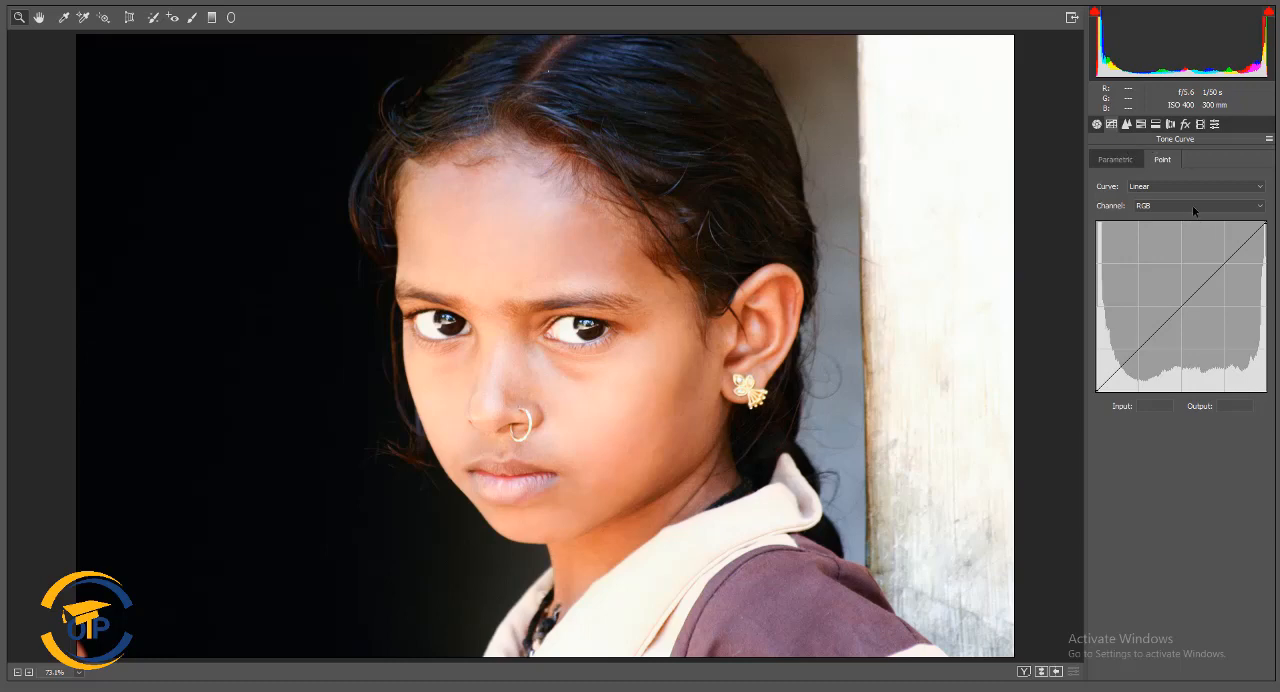
pyautogui.click(1192, 205)
pyautogui.click(1187, 230)
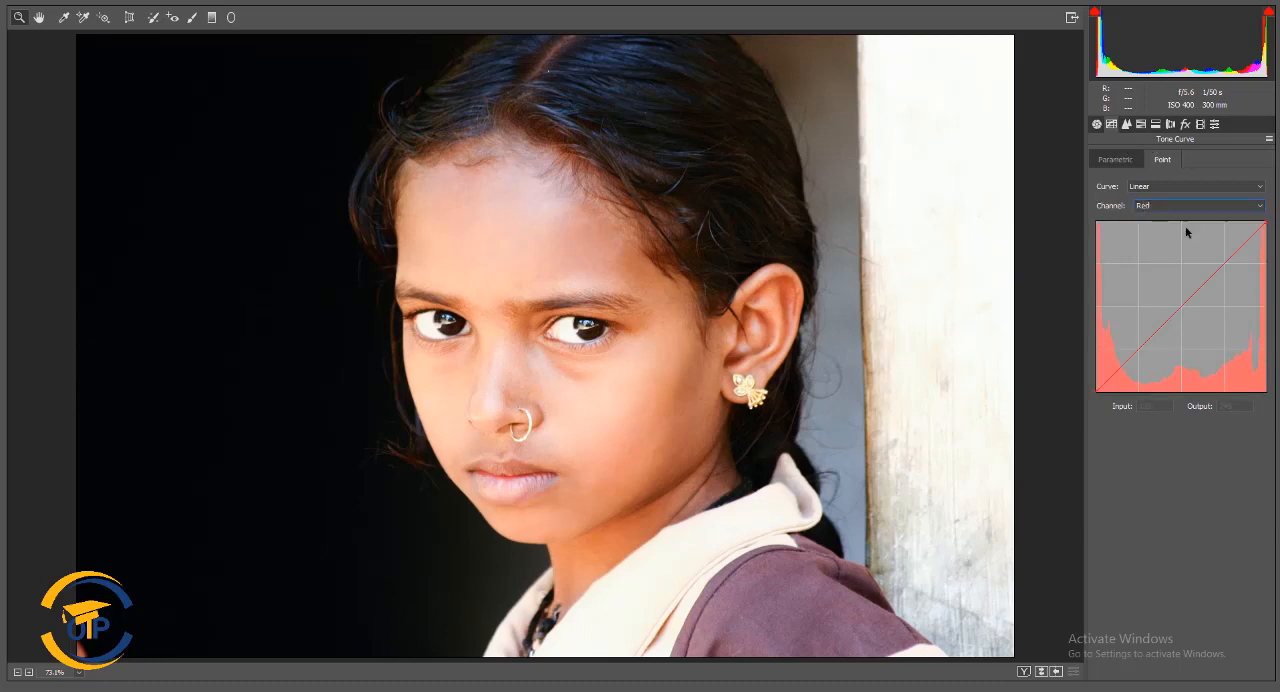
pyautogui.moveTo(1190, 297); pyautogui.dragTo(1189, 314)
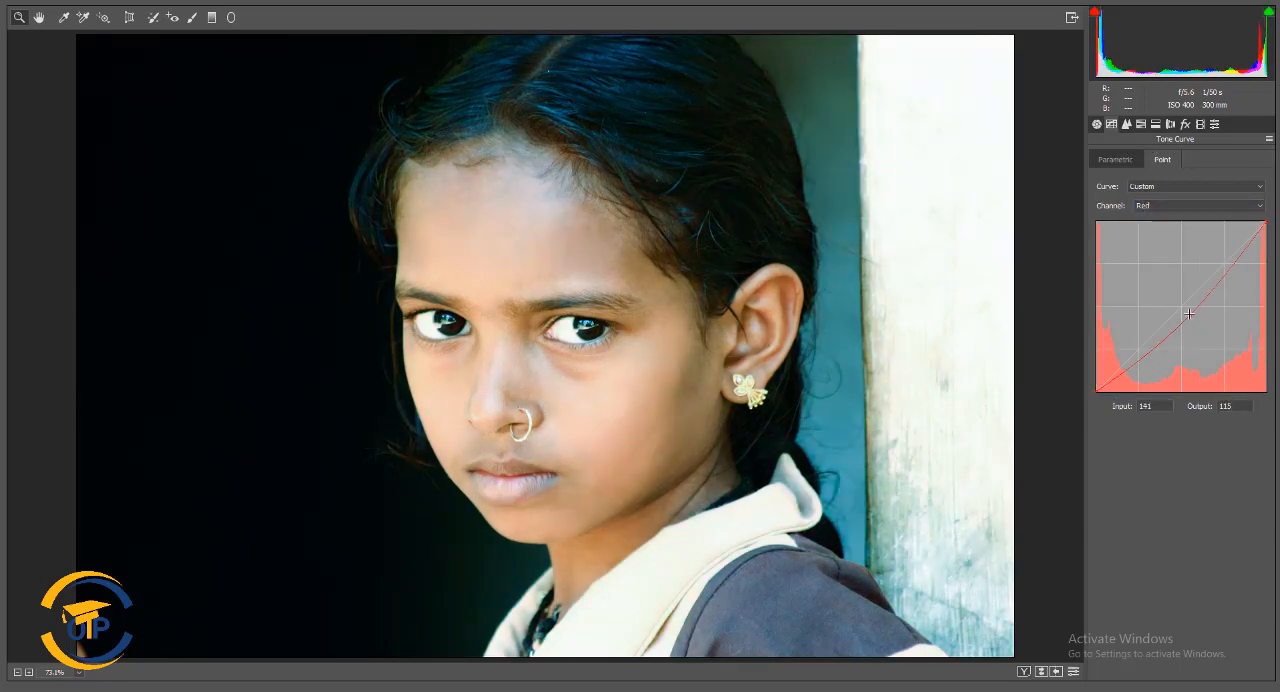
pyautogui.hotkey('ctrl', 'z')
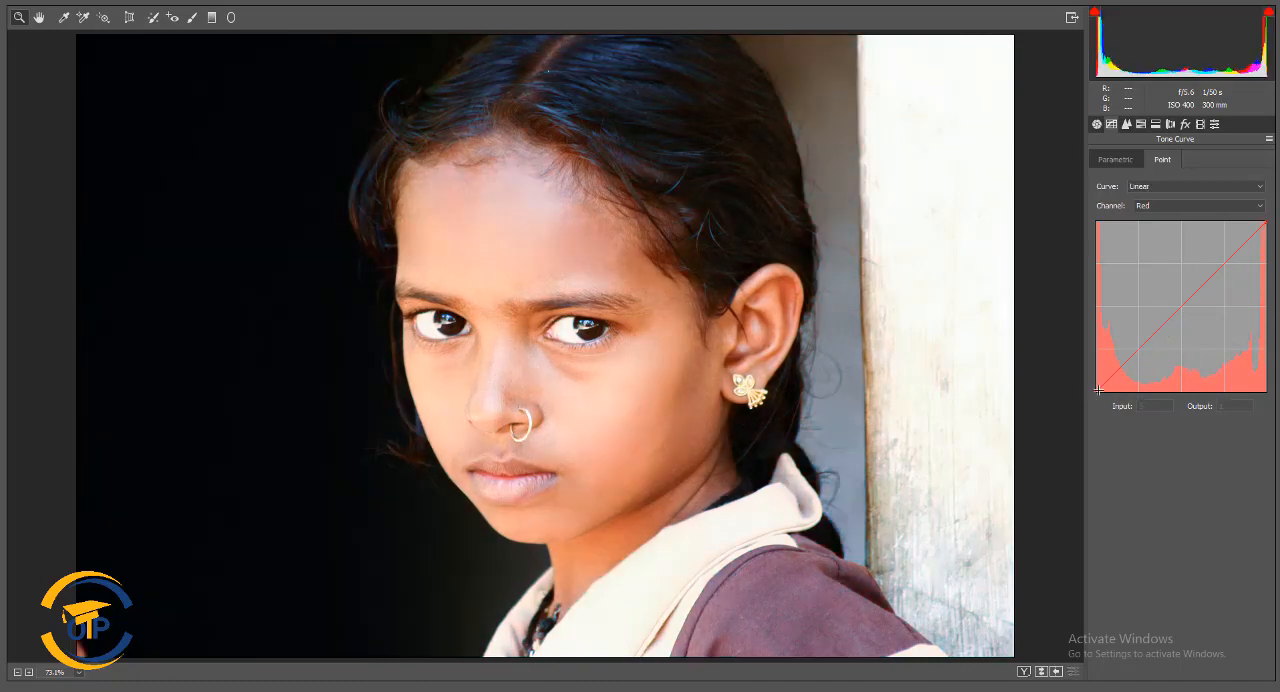
pyautogui.moveTo(1098, 390)
pyautogui.mouseDown()
pyautogui.moveTo(1128, 391)
pyautogui.moveTo(1098, 392)
pyautogui.moveTo(1099, 358)
pyautogui.moveTo(1097, 394)
pyautogui.mouseUp()
pyautogui.hotkey('ctrl', 'z')
# Add a midpoint to the Red curve at input 132 and output 125, keeping the black point at 0
pyautogui.click(1180, 307)
pyautogui.moveTo(1231, 406); pyautogui.dragTo(1213, 415)
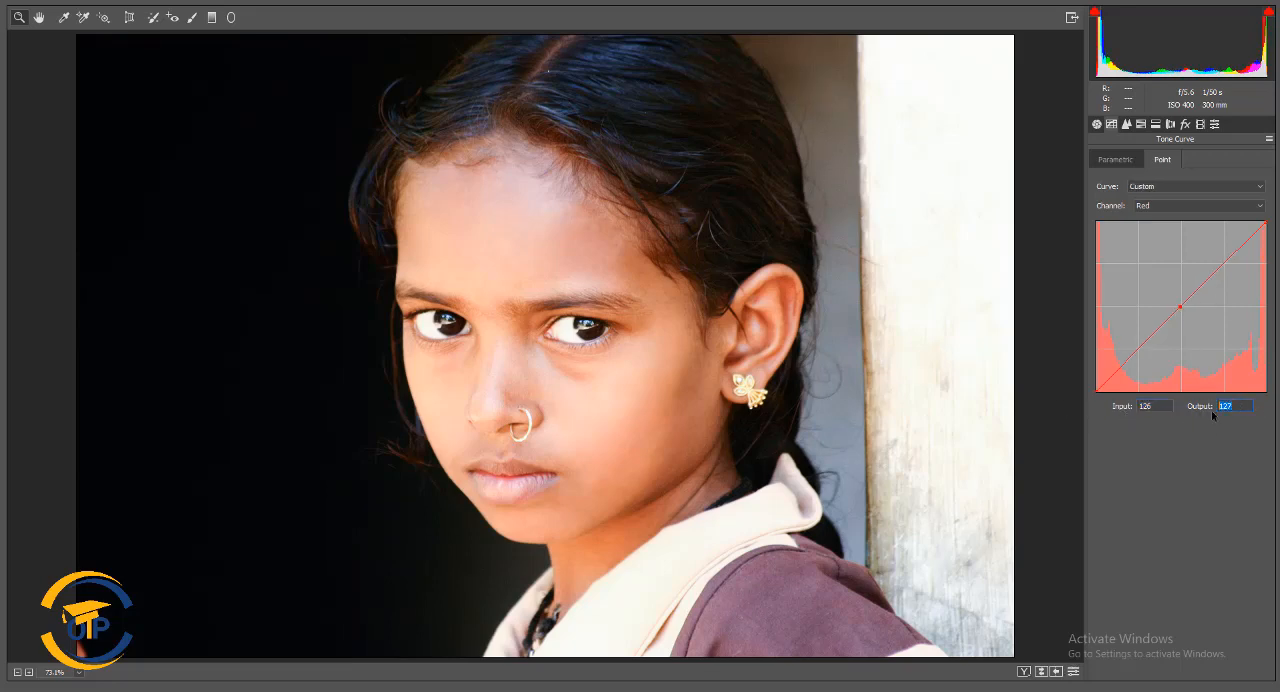
pyautogui.moveTo(1267, 224)
pyautogui.mouseDown()
pyautogui.moveTo(1267, 275)
pyautogui.moveTo(1267, 213)
pyautogui.mouseUp()
pyautogui.moveTo(1181, 307)
pyautogui.mouseDown()
pyautogui.moveTo(1185, 322)
pyautogui.moveTo(1184, 308)
pyautogui.mouseUp()
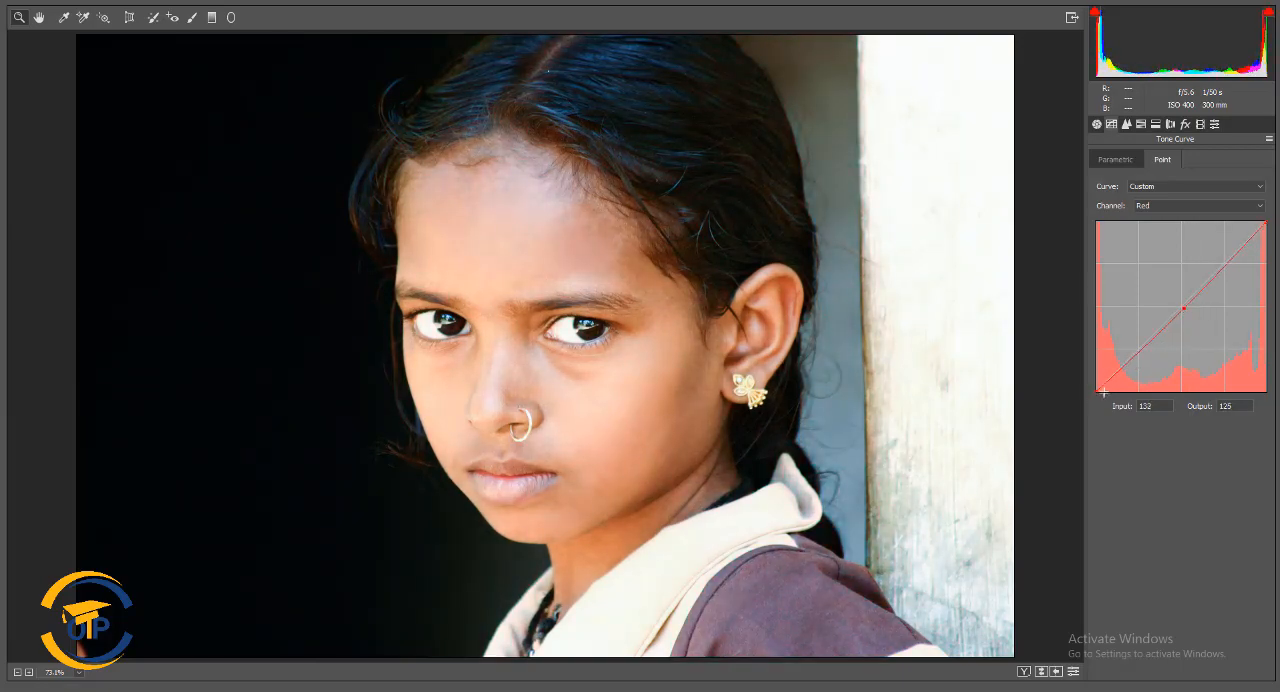
pyautogui.moveTo(1098, 390)
pyautogui.mouseDown()
pyautogui.moveTo(1179, 400)
pyautogui.moveTo(1101, 399)
pyautogui.moveTo(1098, 386)
pyautogui.moveTo(1087, 397)
pyautogui.mouseUp()
pyautogui.click(1165, 207)
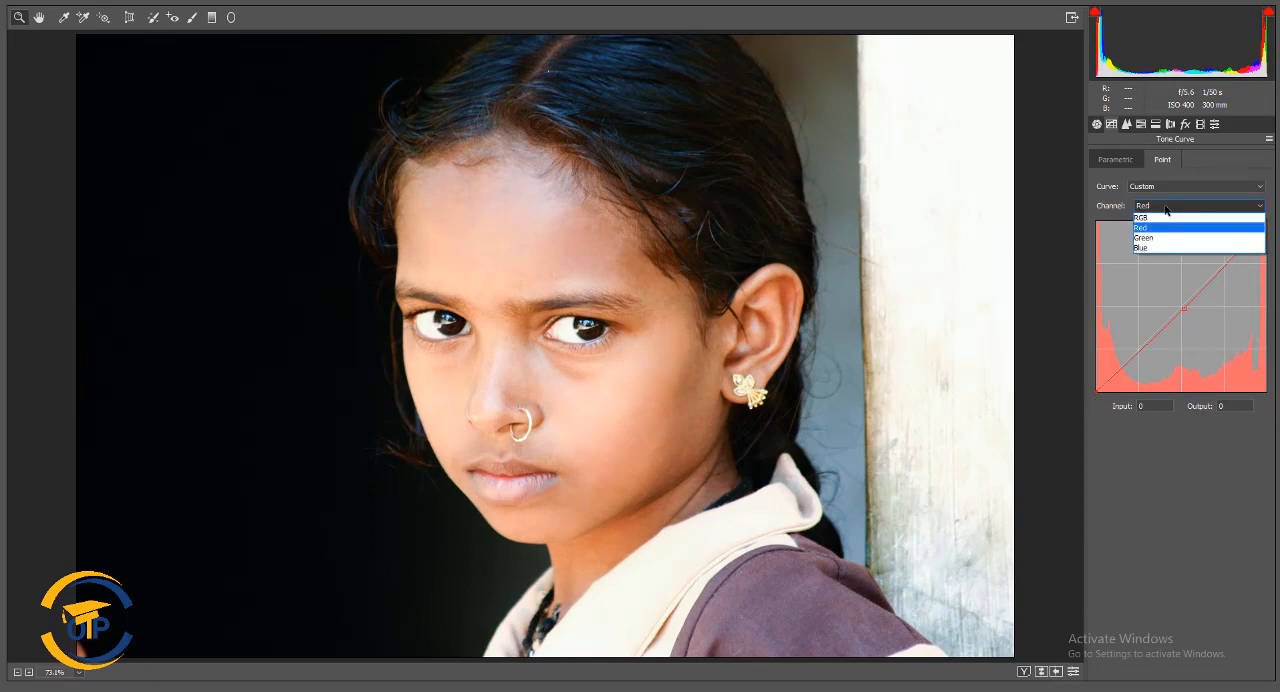
pyautogui.click(1160, 243)
pyautogui.moveTo(1163, 293)
pyautogui.mouseDown()
pyautogui.moveTo(1160, 318)
pyautogui.moveTo(1150, 296)
pyautogui.mouseUp()
pyautogui.hotkey('ctrl', 'z')
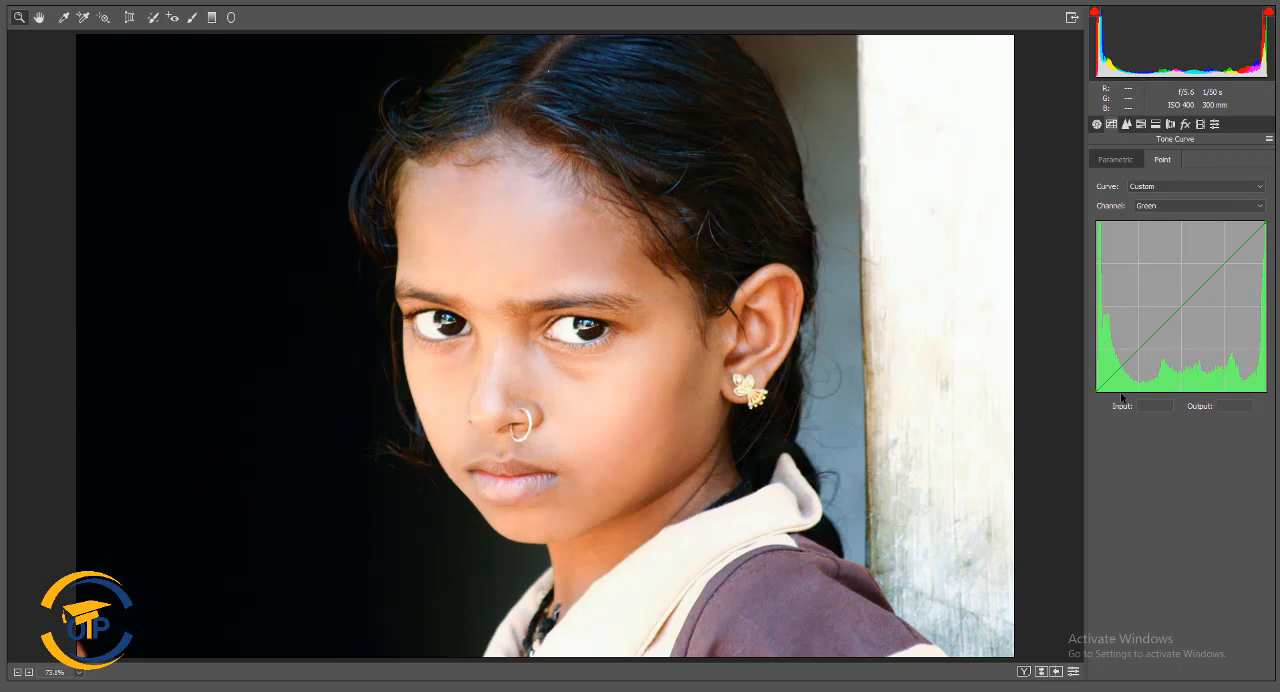
# Return to the Red channel curve and lower its midpoint to input 130 and output 118
pyautogui.click(1178, 205)
pyautogui.click(1171, 224)
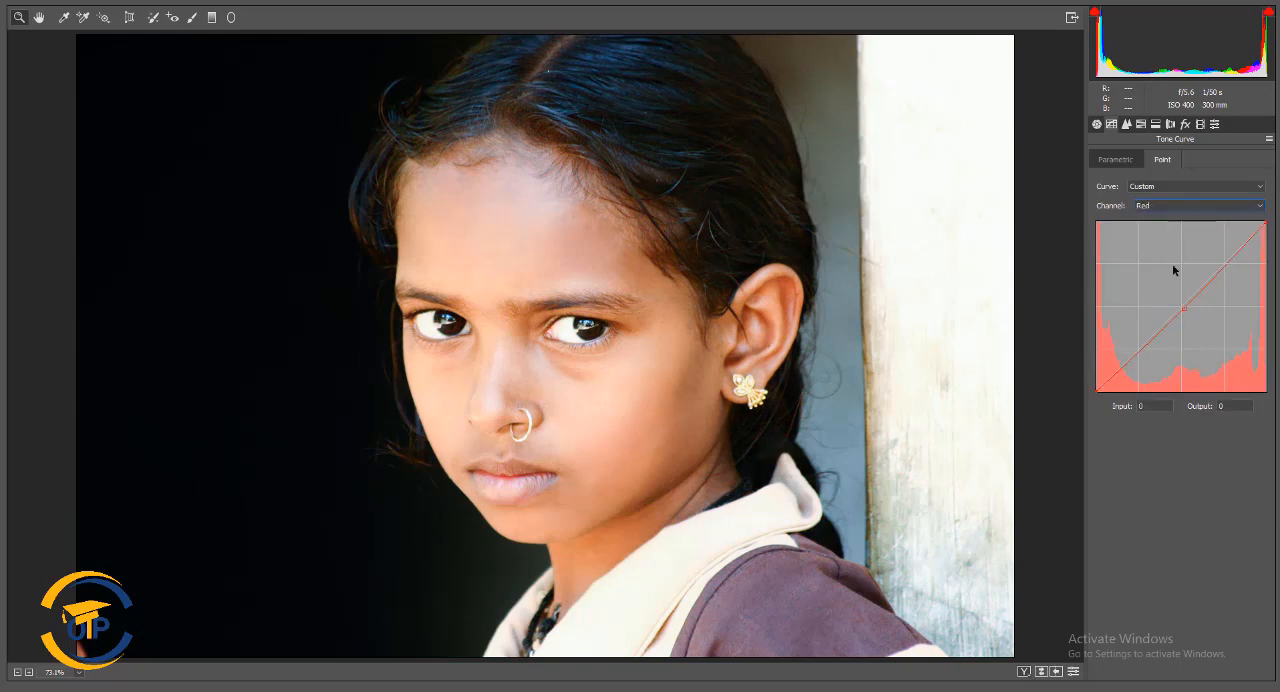
pyautogui.moveTo(1184, 308); pyautogui.dragTo(1182, 313)
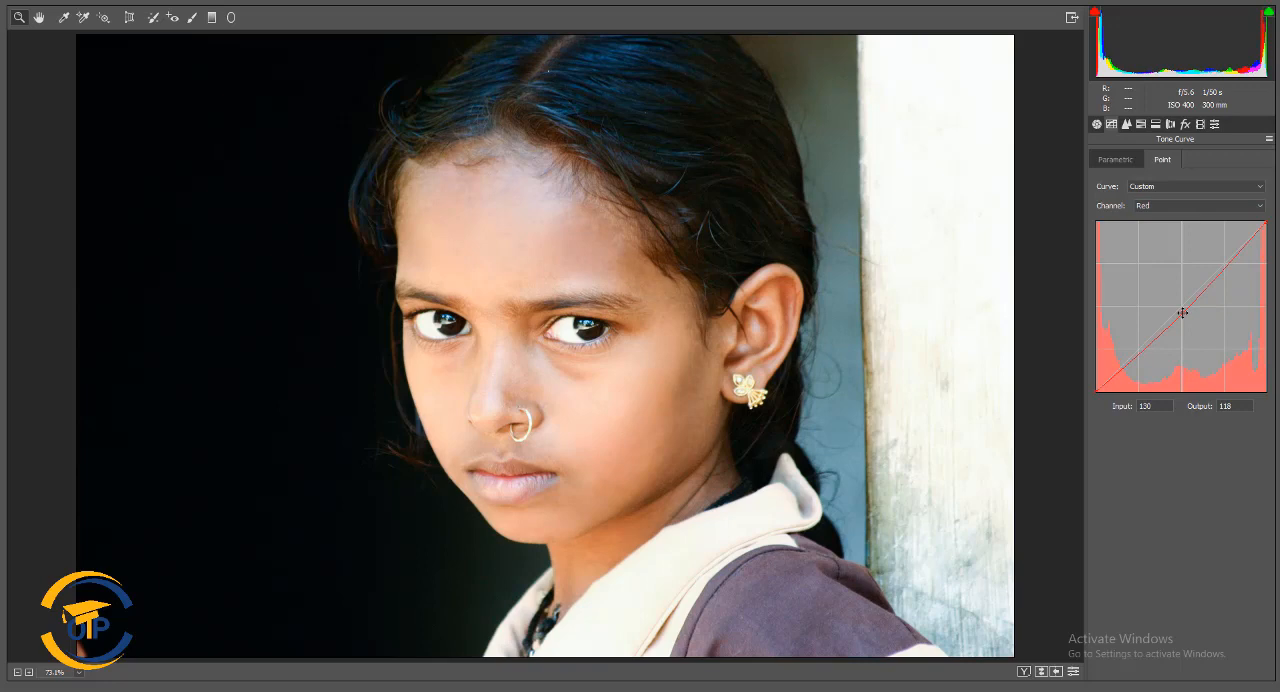
# Try a sharpening amount of 150 in the detail settings and return it to 0
pyautogui.click(1126, 124)
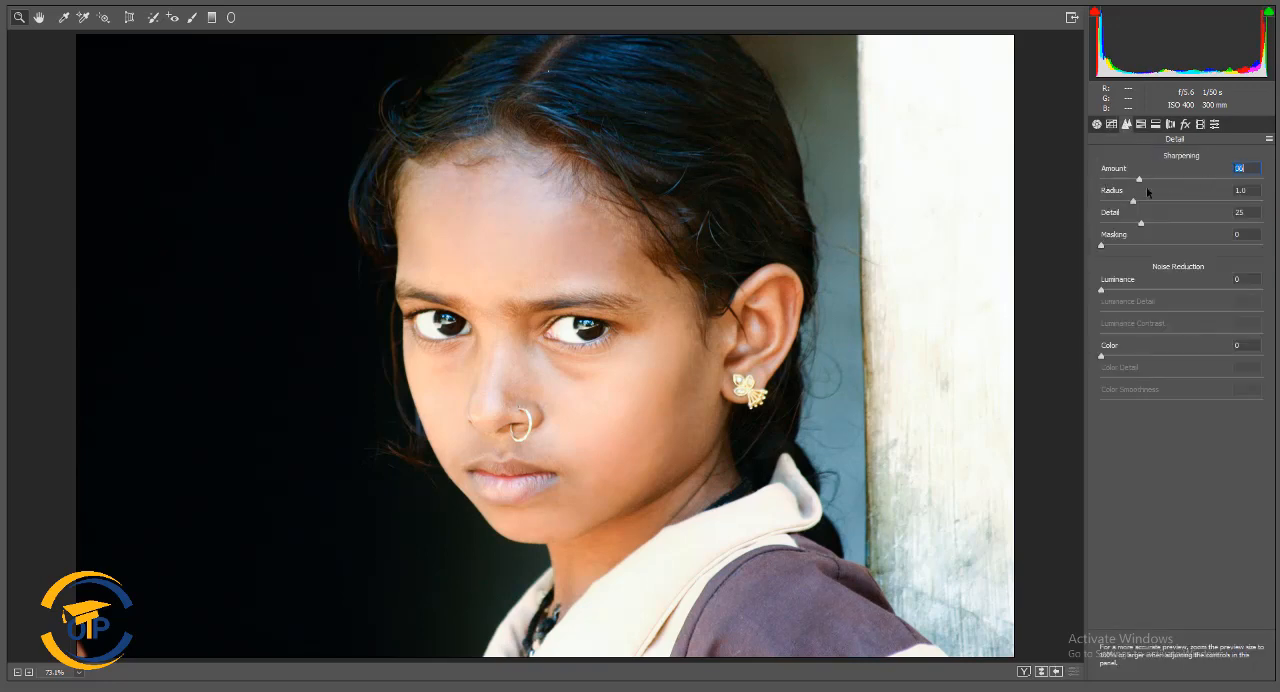
pyautogui.write('150')
pyautogui.press('Return')
pyautogui.write('0')
pyautogui.press('Return')
# In the HSL hue adjustments, set reds to +10, yellows to -15, greens to -20 and aquas to -100
pyautogui.click(1140, 124)
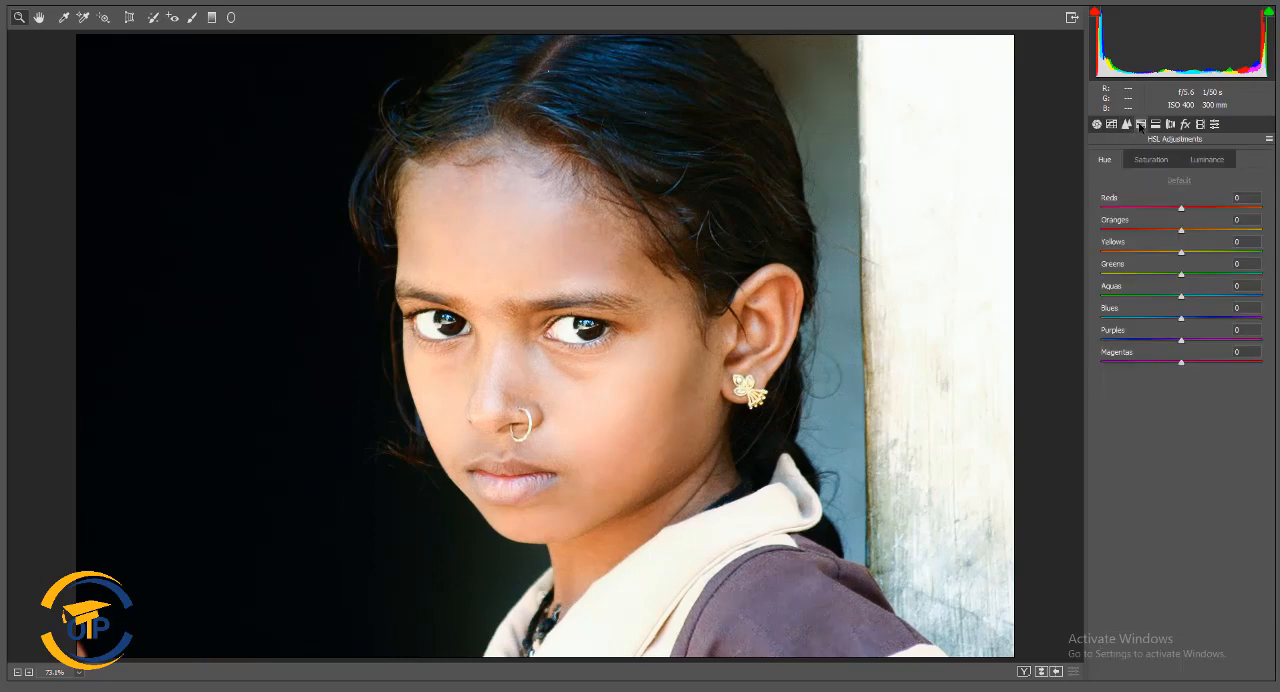
pyautogui.moveTo(1181, 210); pyautogui.dragTo(1167, 258)
pyautogui.moveTo(1181, 273); pyautogui.dragTo(1074, 284)
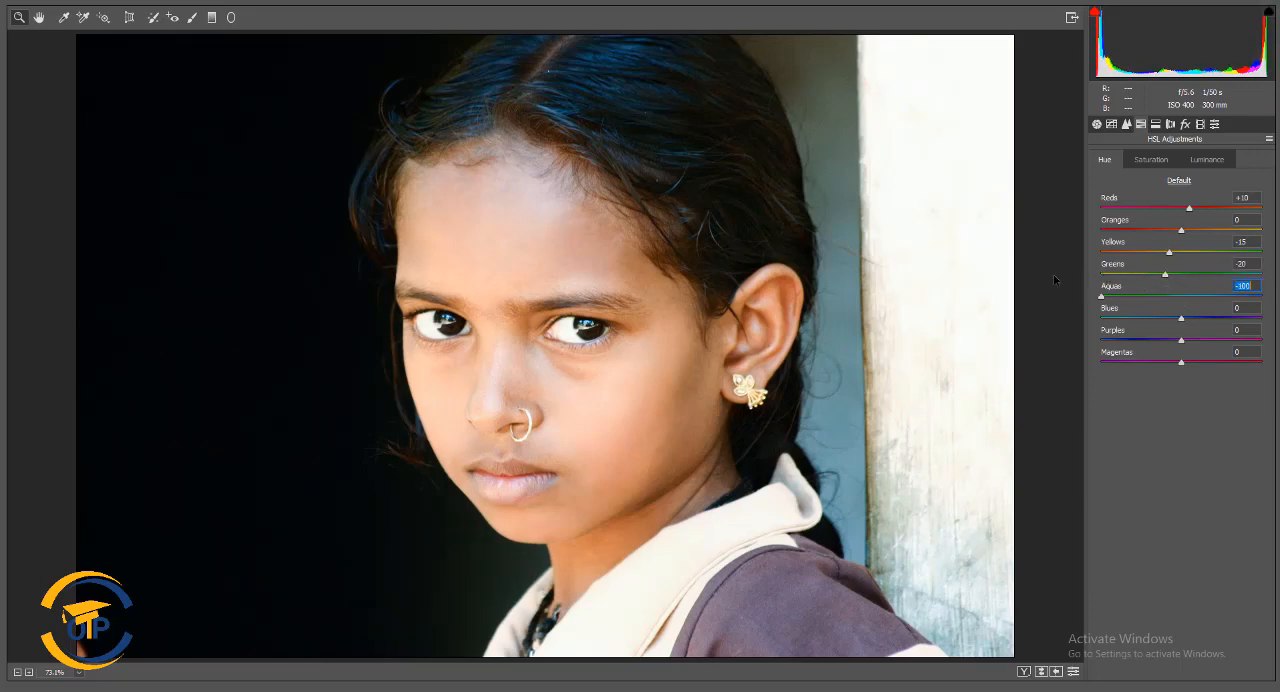
# Reset the aquas and blues hues, and try a purples hue shift before returning it to 0
pyautogui.doubleClick(1101, 296)
pyautogui.moveTo(1181, 318); pyautogui.dragTo(1165, 277)
pyautogui.doubleClick(1177, 317)
pyautogui.doubleClick(1106, 294)
pyautogui.click(1169, 252)
pyautogui.moveTo(1181, 340); pyautogui.dragTo(1262, 338)
pyautogui.write('0')
# Try shifting the reds and blues in the HSL saturation adjustments
pyautogui.click(1151, 160)
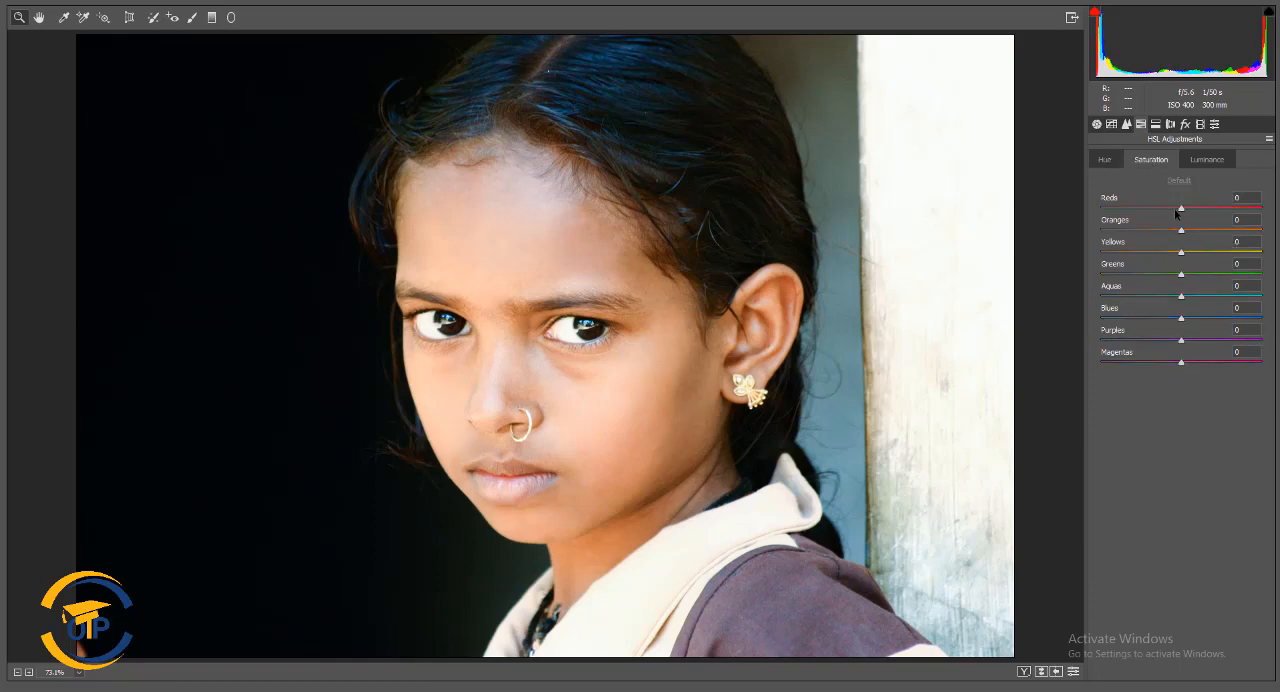
pyautogui.moveTo(1181, 208)
pyautogui.mouseDown()
pyautogui.moveTo(1109, 207)
pyautogui.moveTo(1265, 207)
pyautogui.moveTo(1168, 206)
pyautogui.moveTo(1181, 207)
pyautogui.mouseUp()
pyautogui.moveTo(1181, 318); pyautogui.dragTo(1161, 283)
# In the HSL luminance adjustments, set reds to +10 and oranges to +8
pyautogui.click(1208, 160)
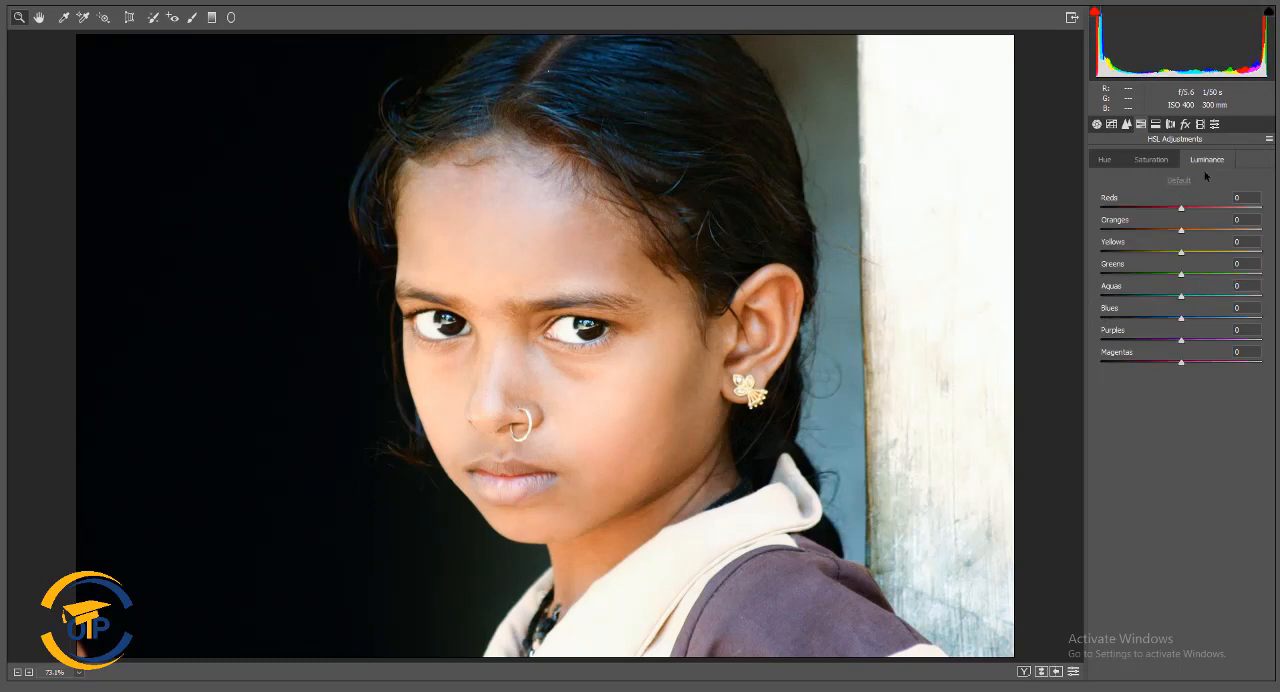
pyautogui.moveTo(1181, 209); pyautogui.dragTo(1208, 214)
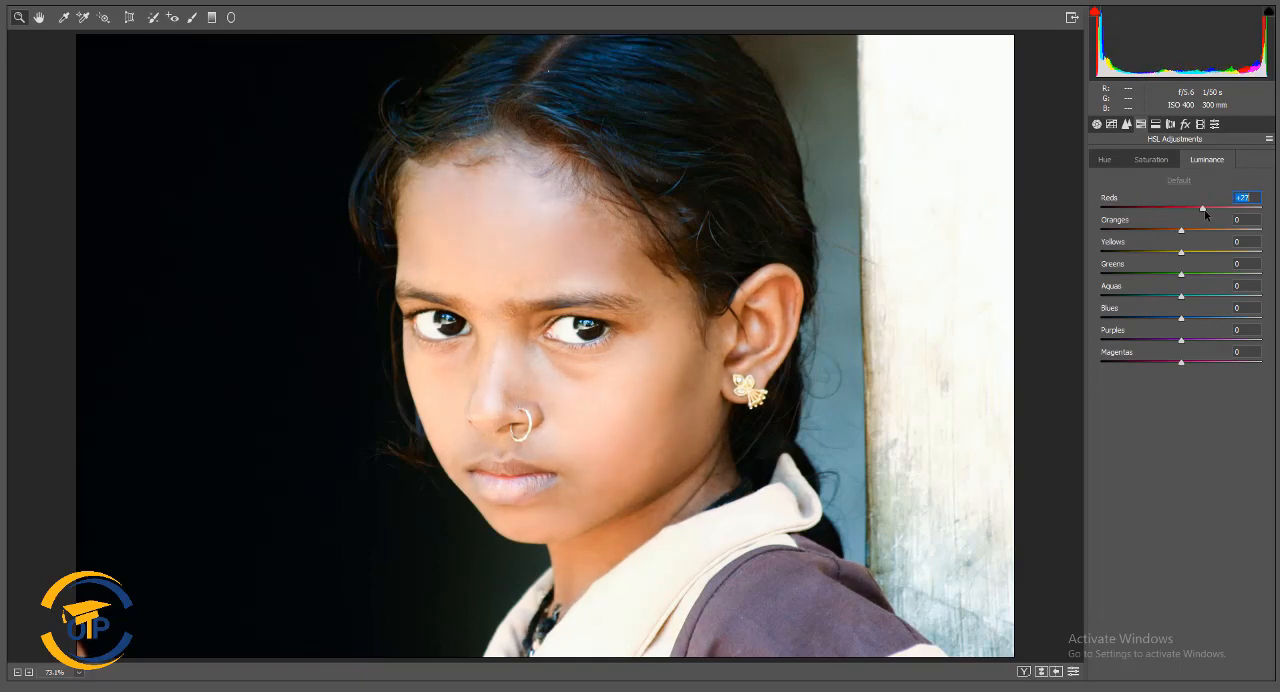
pyautogui.moveTo(1205, 214)
pyautogui.mouseDown()
pyautogui.moveTo(1220, 213)
pyautogui.moveTo(1158, 216)
pyautogui.moveTo(1199, 212)
pyautogui.mouseUp()
pyautogui.doubleClick(1157, 211)
pyautogui.moveTo(1198, 210); pyautogui.dragTo(1221, 214)
pyautogui.doubleClick(1221, 212)
pyautogui.moveTo(1181, 255)
pyautogui.mouseDown()
pyautogui.moveTo(1128, 255)
pyautogui.moveTo(1244, 256)
pyautogui.moveTo(1165, 229)
pyautogui.moveTo(1189, 234)
pyautogui.mouseUp()
pyautogui.doubleClick(1244, 256)
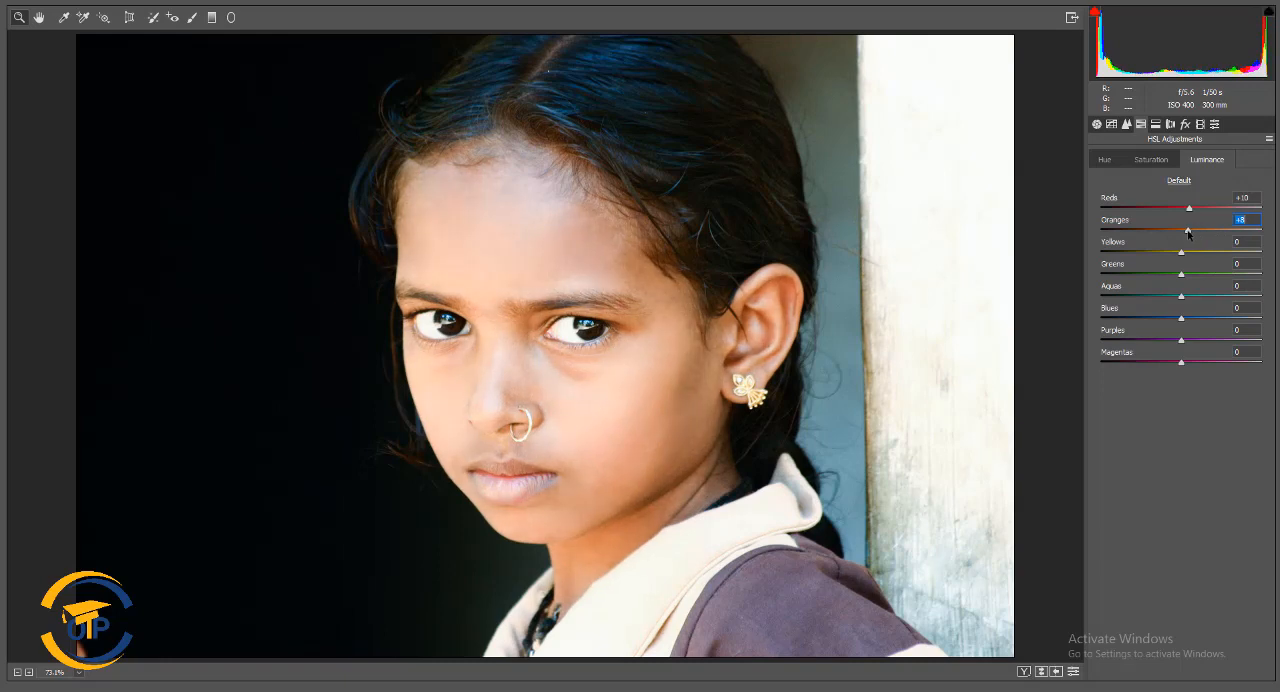
# Try the lens vignetting amount, look over the remaining Camera Raw settings and apply the filter to the portrait layer
pyautogui.click(1170, 125)
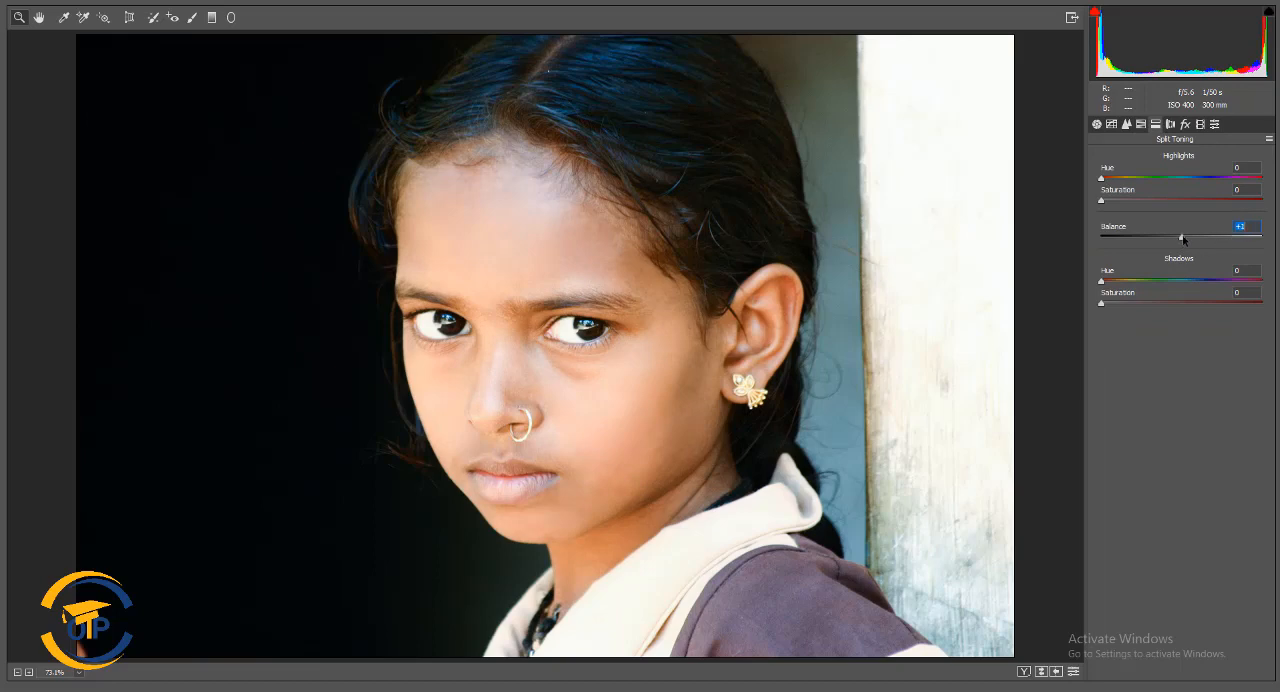
pyautogui.click(1171, 124)
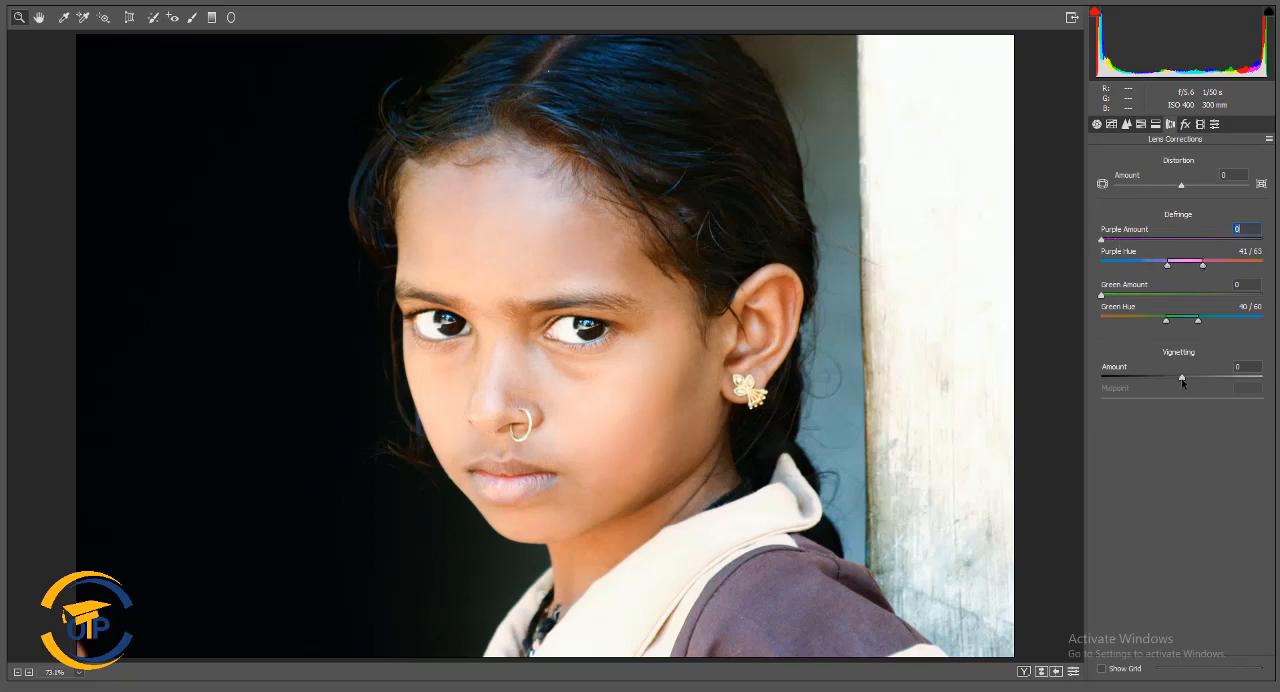
pyautogui.moveTo(1182, 381); pyautogui.dragTo(1218, 375)
pyautogui.click(1185, 124)
pyautogui.click(1214, 124)
pyautogui.click(1097, 125)
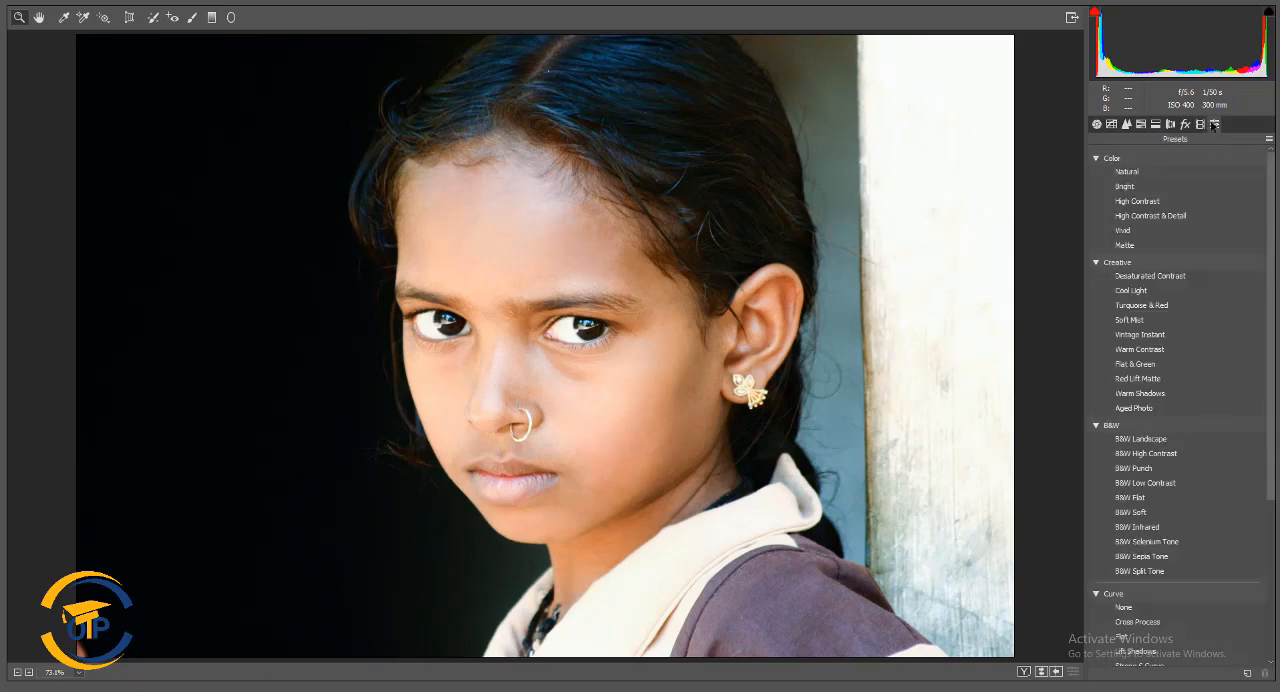
pyautogui.click(1098, 128)
pyautogui.click(1238, 688)
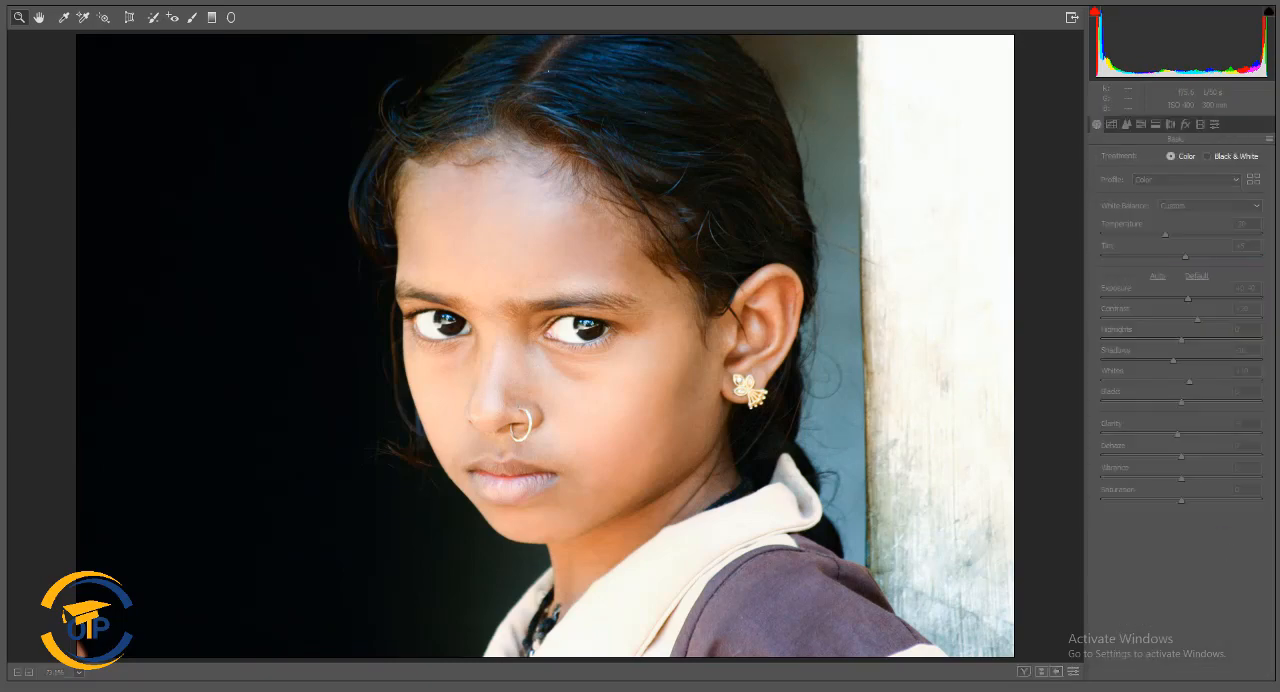
# Compare the portrait before and after the color grade by toggling the visibility of Layer 1 copy
pyautogui.click(1033, 491)
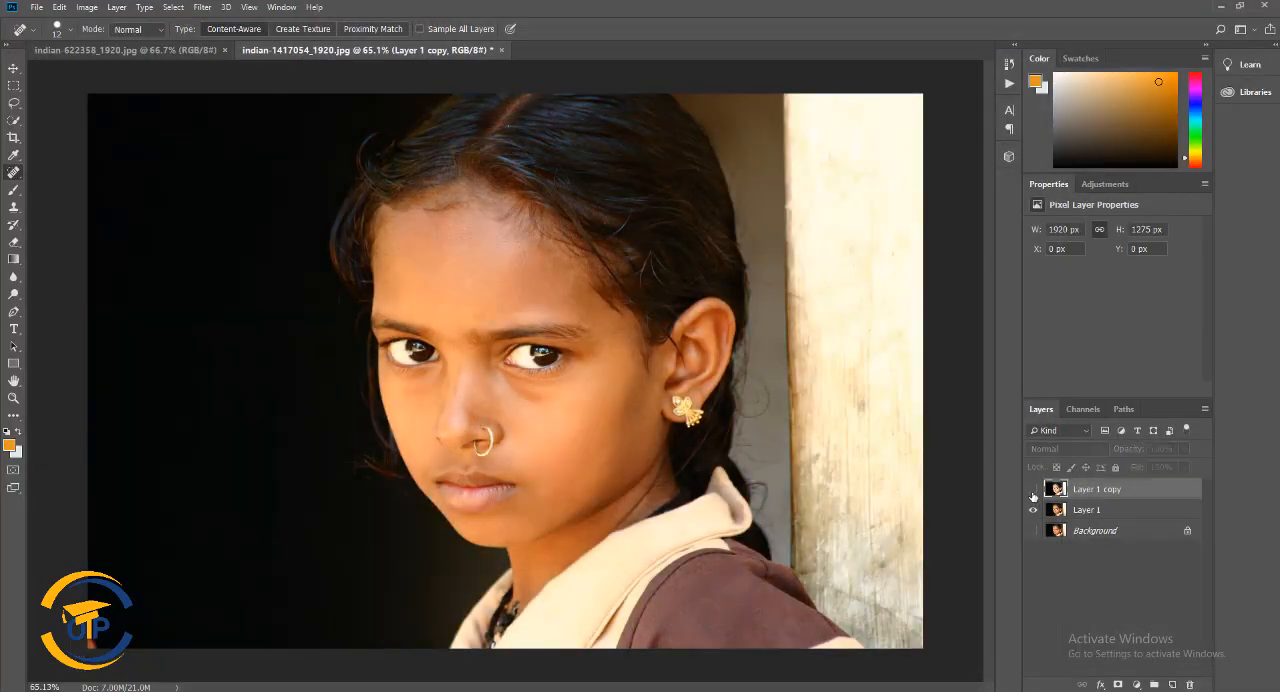
pyautogui.click(1033, 491)
pyautogui.click(1033, 491)
pyautogui.click(1033, 491)
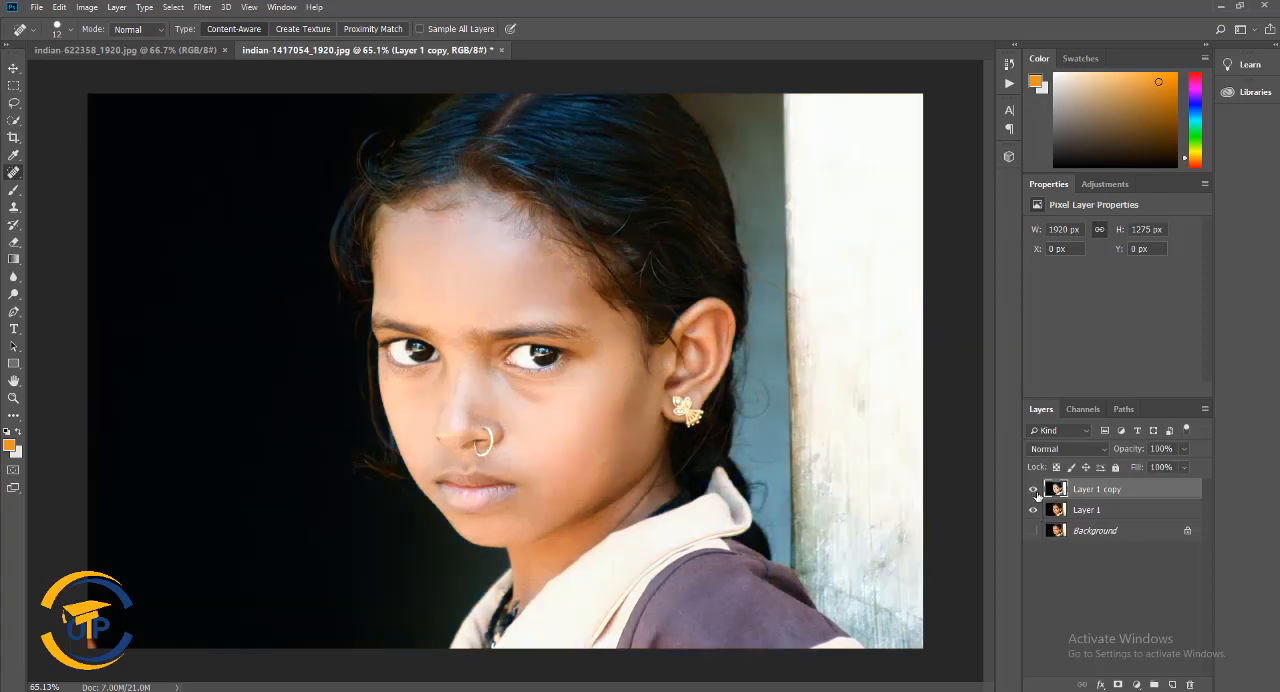
pyautogui.click(1034, 490)
pyautogui.click(1034, 490)
# Clean up the skin on the nose around the nose ring with the Spot Healing Brush
pyautogui.scroll(5, 667, 482)
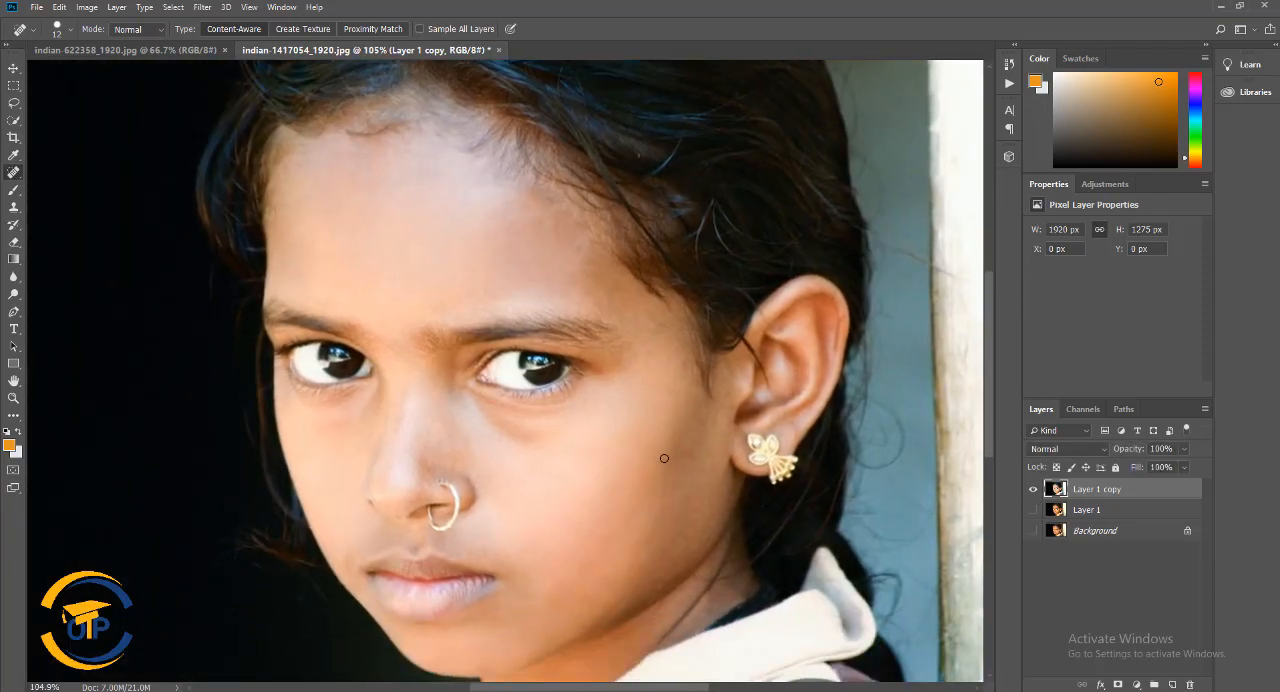
pyautogui.scroll(3, 528, 497)
pyautogui.moveTo(503, 480); pyautogui.dragTo(563, 384)
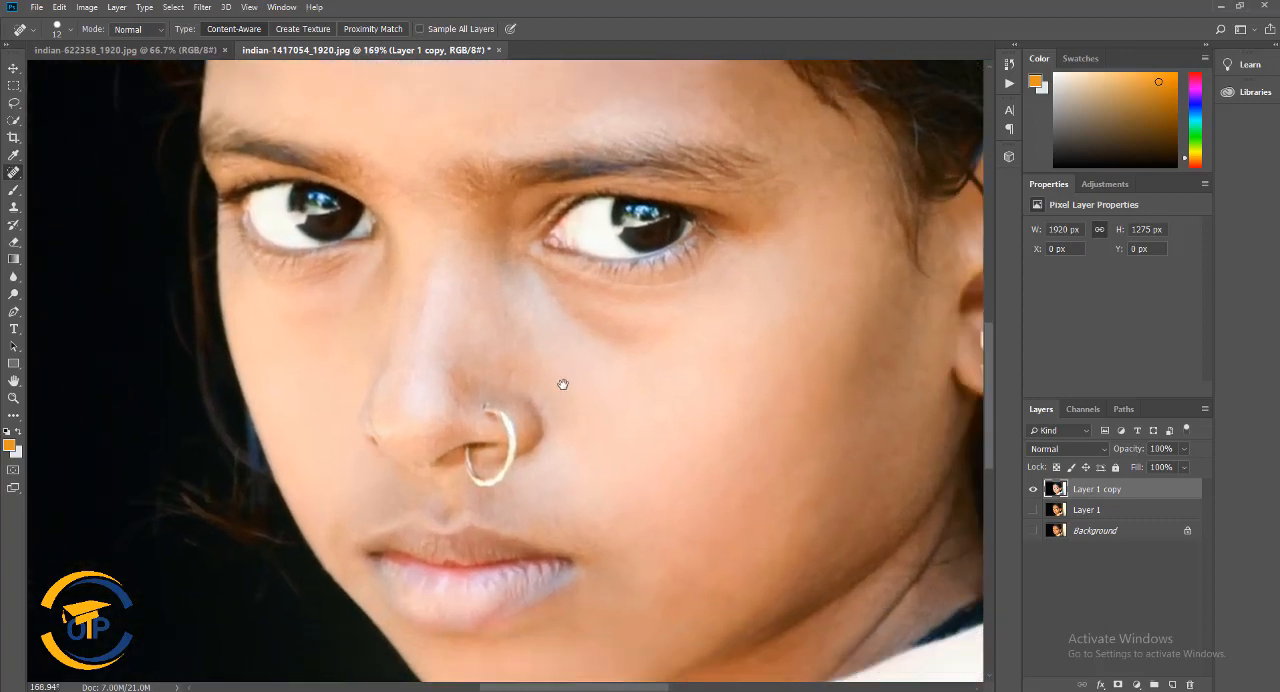
pyautogui.click(466, 397)
pyautogui.moveTo(487, 382)
pyautogui.mouseDown()
pyautogui.moveTo(505, 379)
pyautogui.moveTo(460, 388)
pyautogui.mouseUp()
pyautogui.click(437, 433)
pyautogui.click(513, 406)
pyautogui.scroll(-2, 455, 351)
# Lighten the forehead with the Dodge tool, using a soft 45 px brush at 14% exposure on the midtones
pyautogui.click(13, 294)
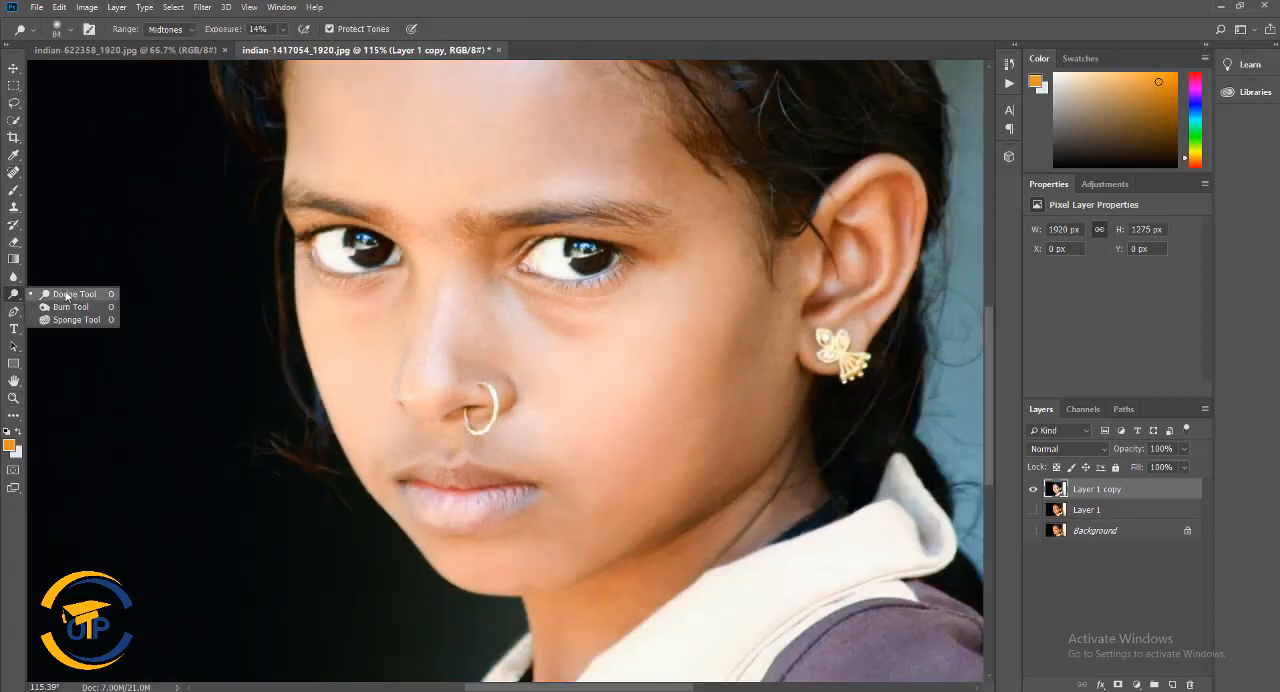
pyautogui.click(60, 291)
pyautogui.scroll(3, 450, 318)
pyautogui.rightClick(466, 314)
pyautogui.click(547, 328)
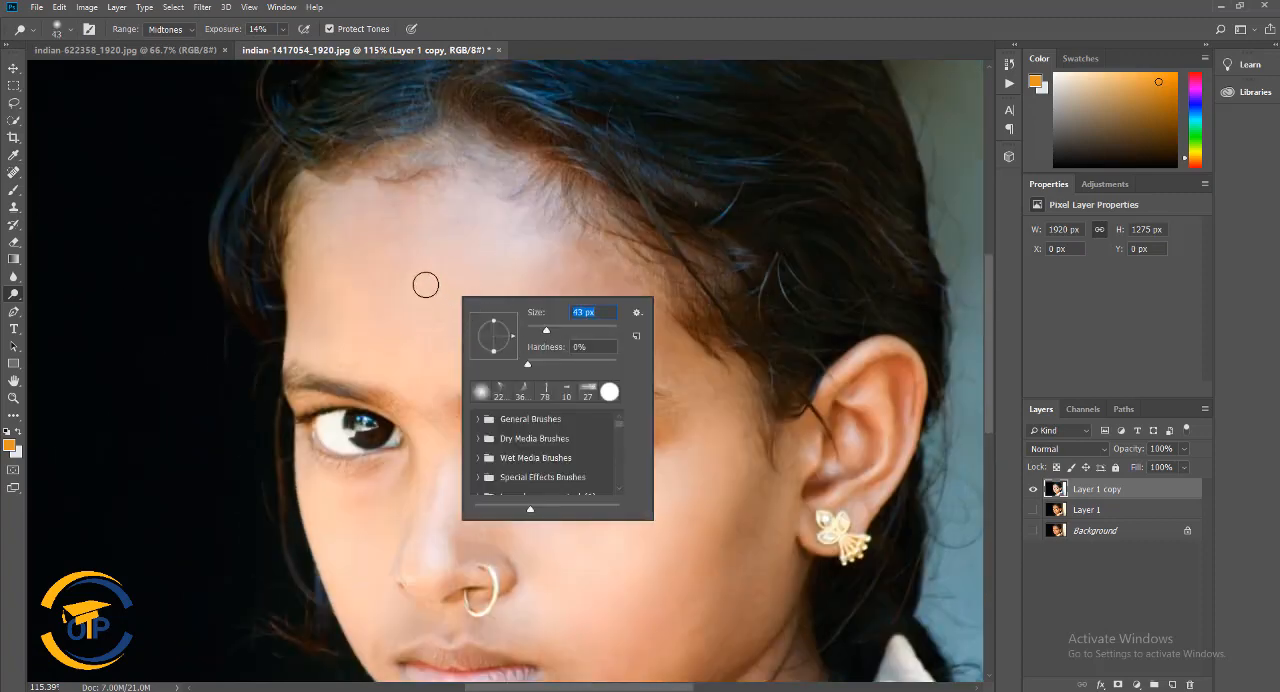
pyautogui.rightClick(432, 285)
pyautogui.click(516, 301)
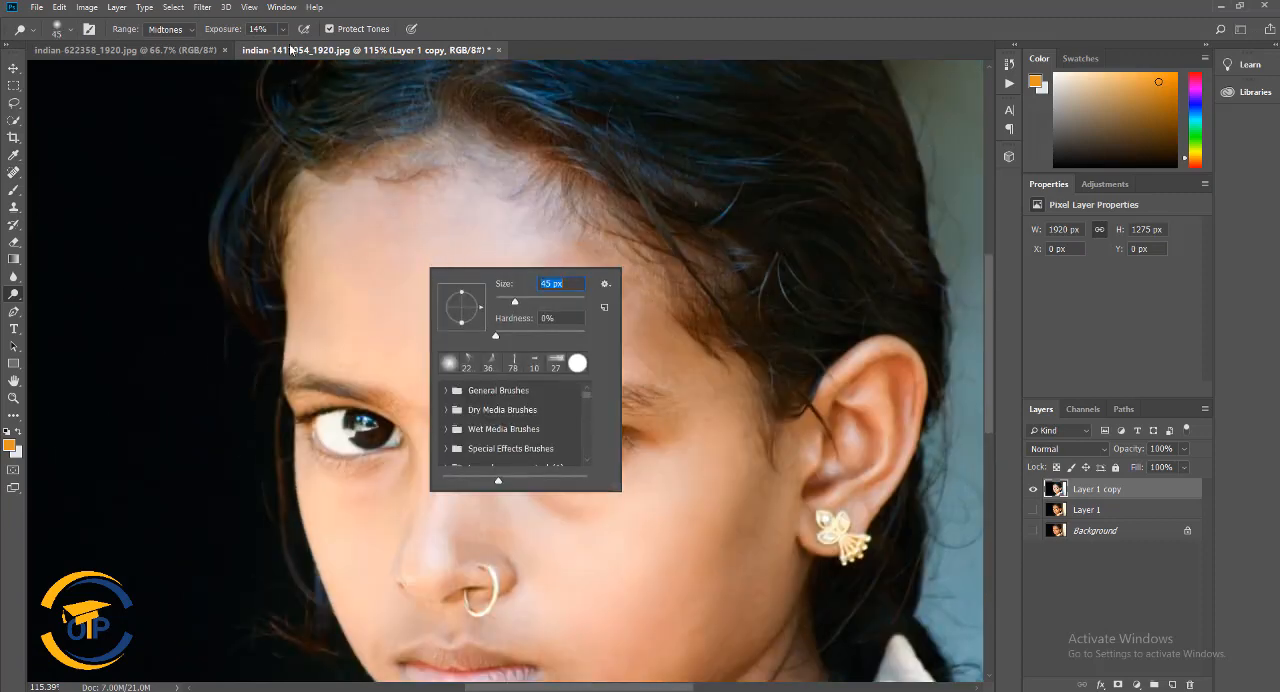
pyautogui.click(396, 236)
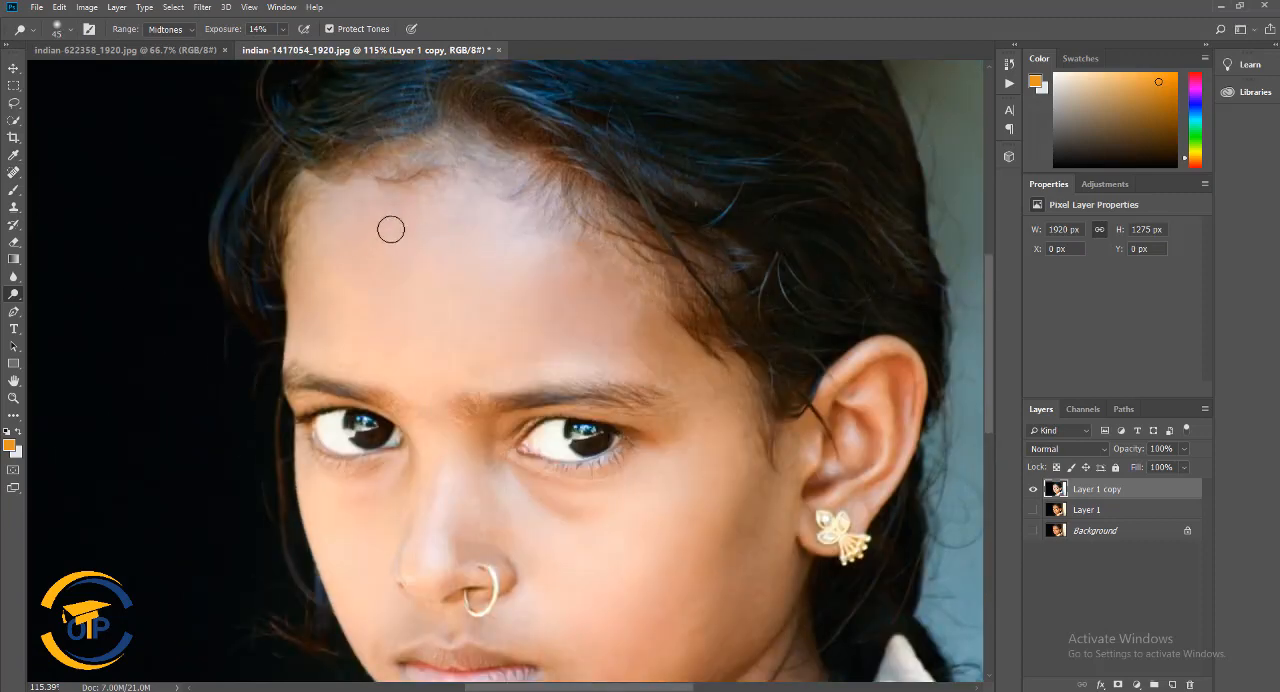
# Dodge the forehead, cheek and neck with a soft 108 px brush at 10% exposure
pyautogui.rightClick(561, 281)
pyautogui.click(661, 318)
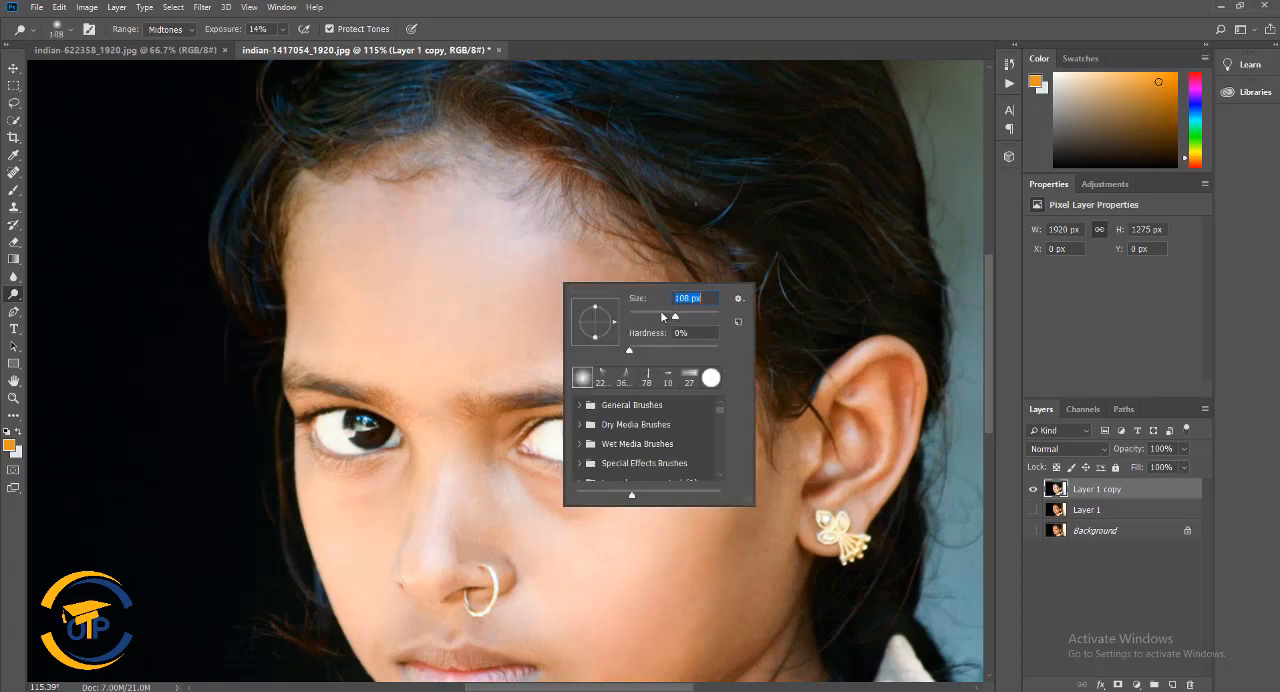
pyautogui.click(282, 30)
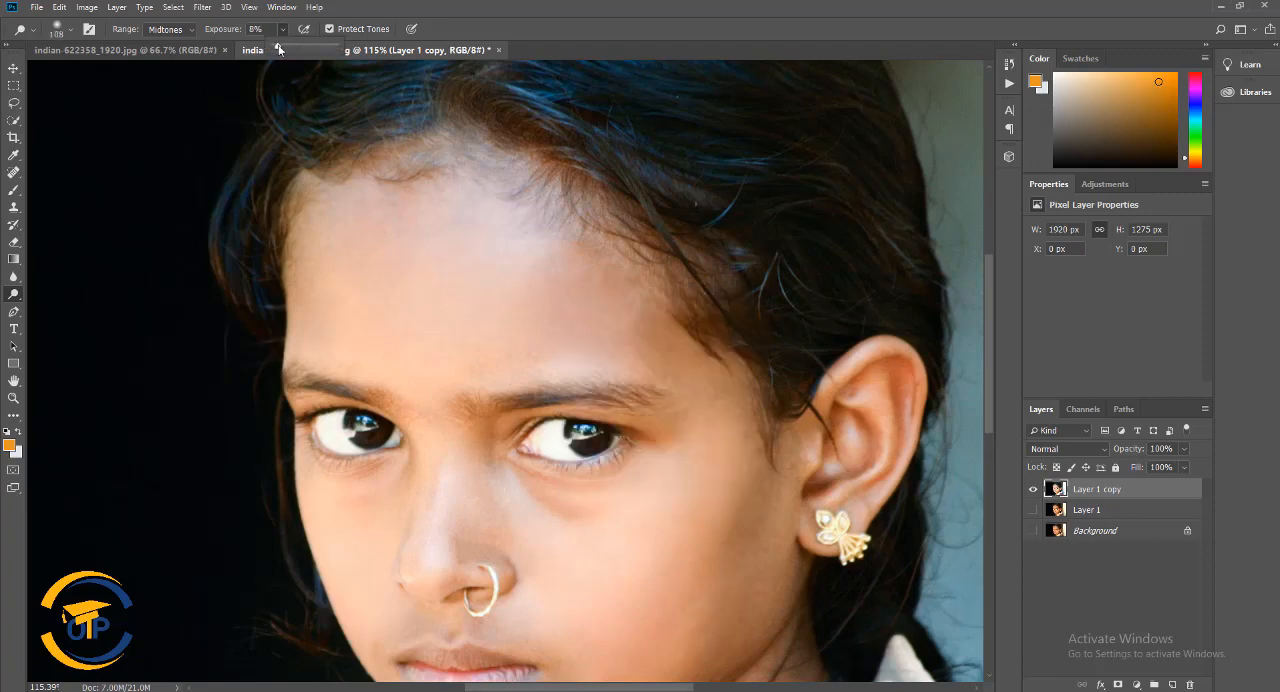
pyautogui.click(410, 226)
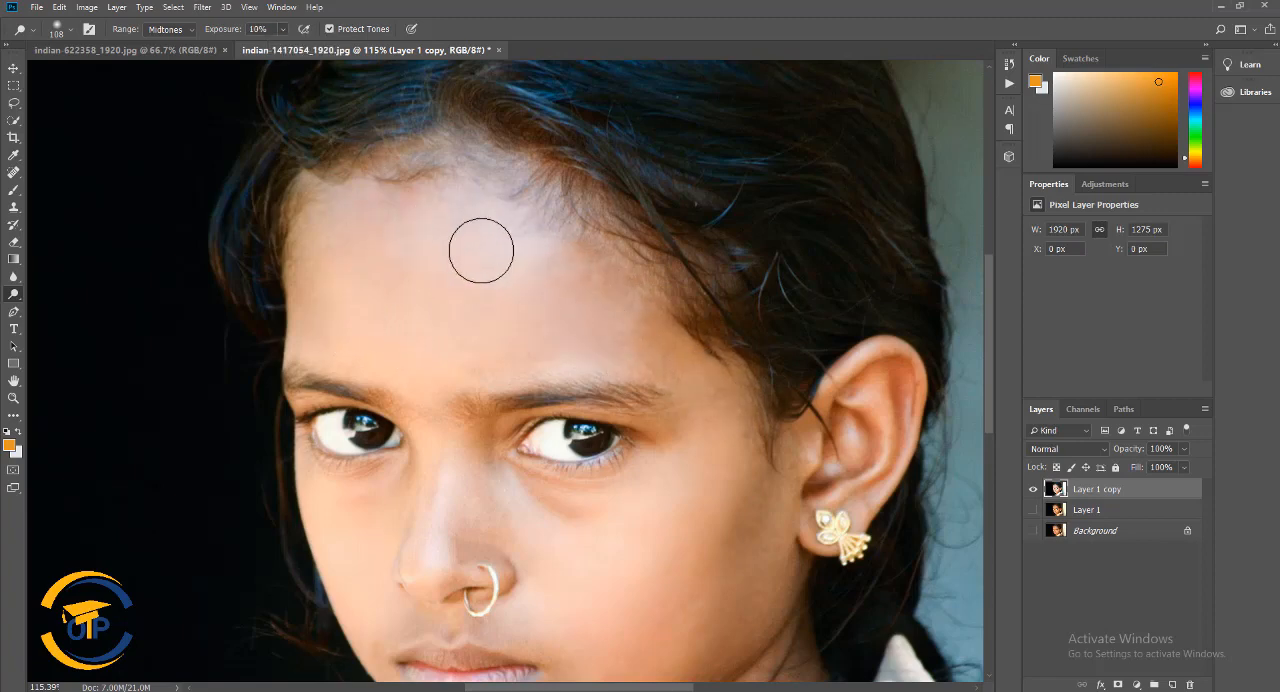
pyautogui.scroll(-3, 715, 332)
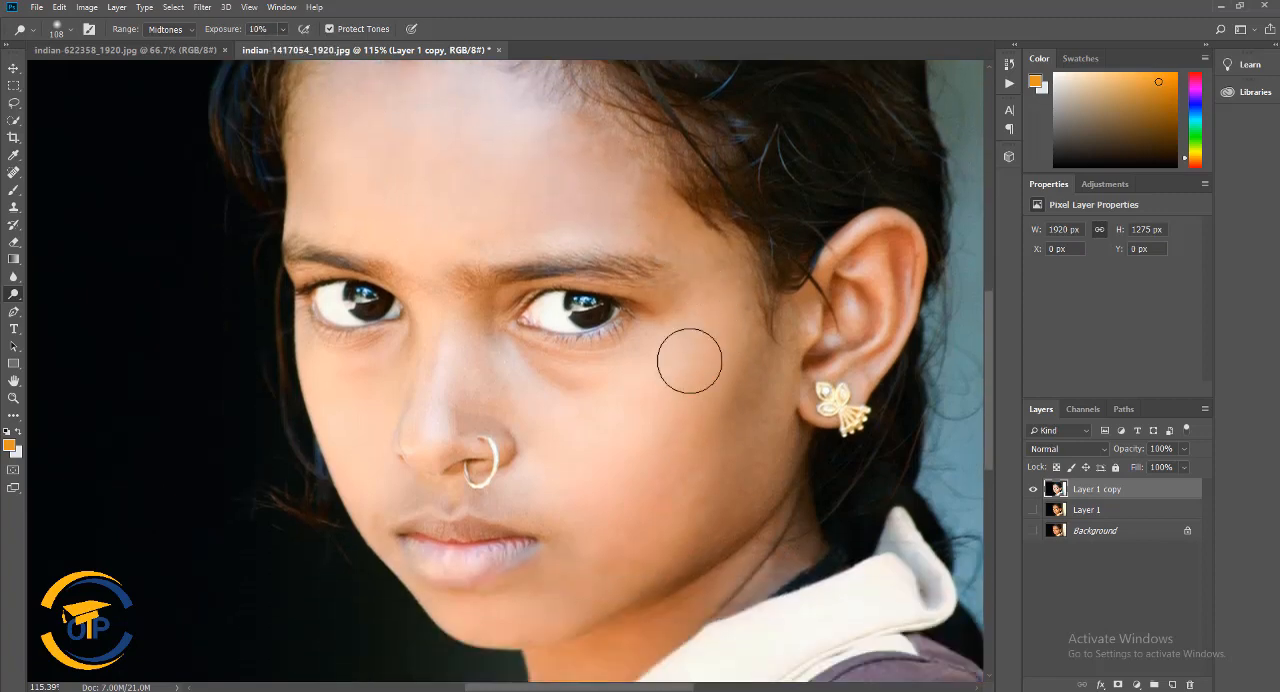
pyautogui.scroll(-2, 590, 548)
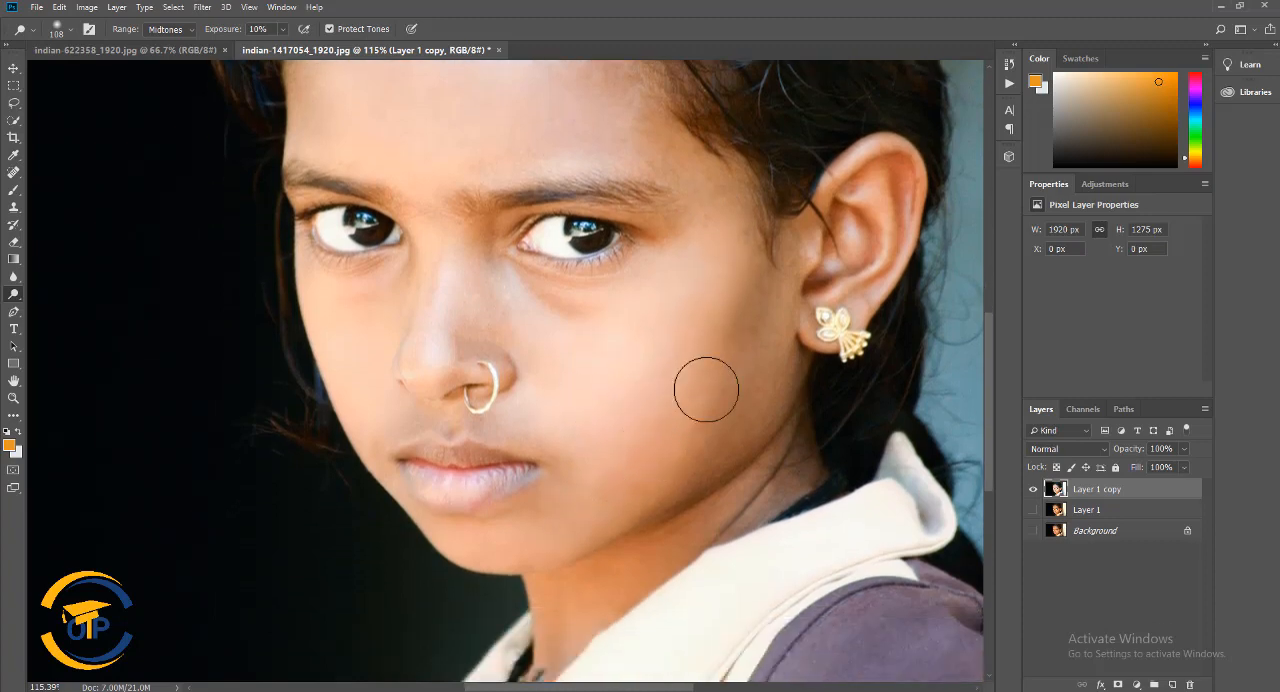
pyautogui.scroll(-2, 611, 513)
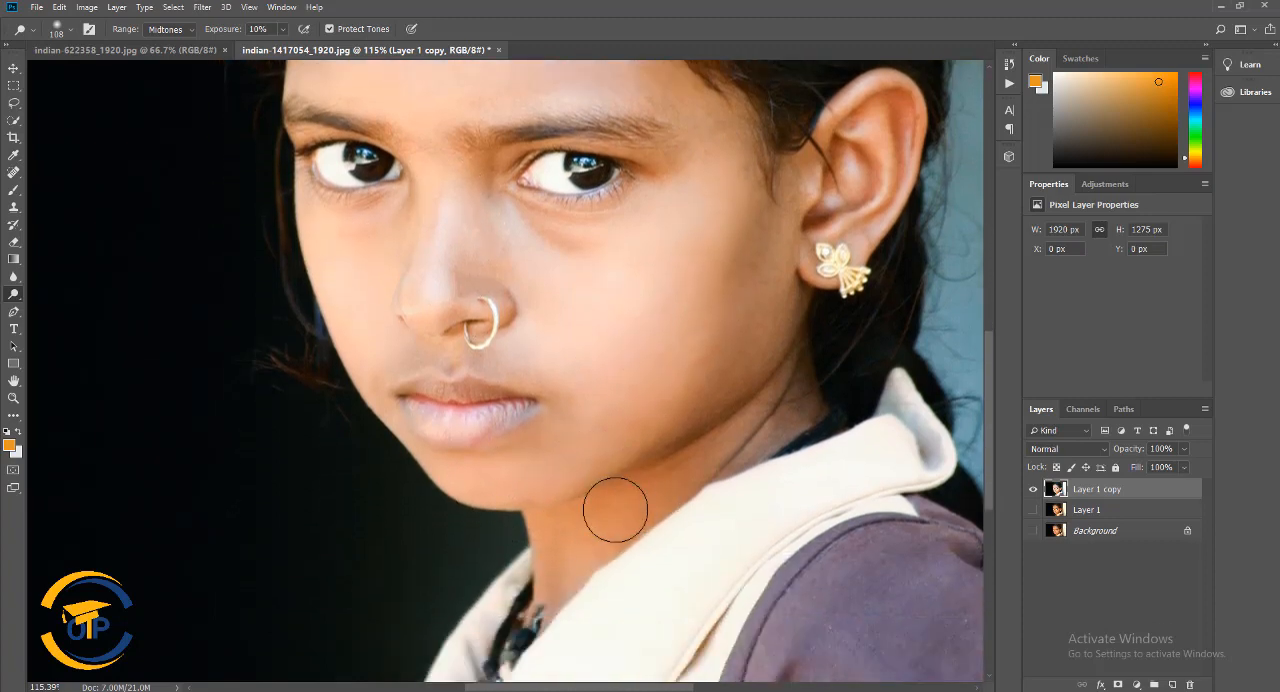
# Dodge the skin around the mouth, lips and nose with a 39 px brush, and undo the last stroke
pyautogui.scroll(2, 571, 497)
pyautogui.rightClick(602, 408)
pyautogui.click(686, 444)
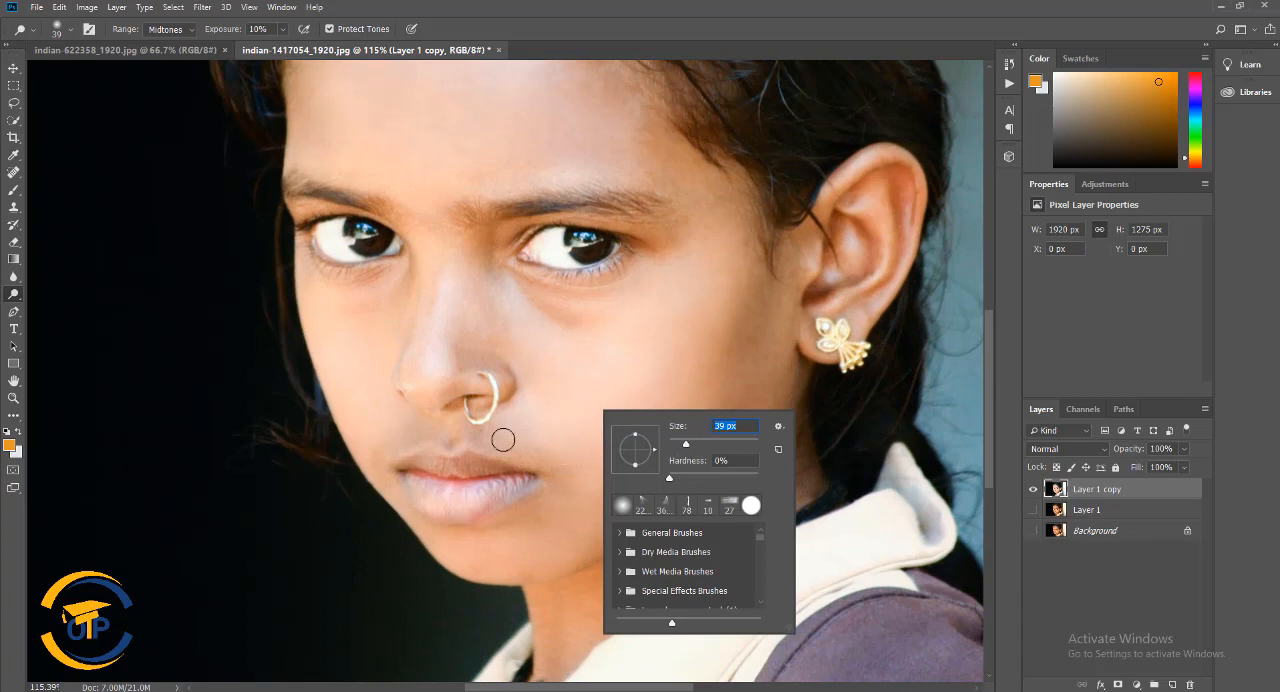
pyautogui.click(503, 440)
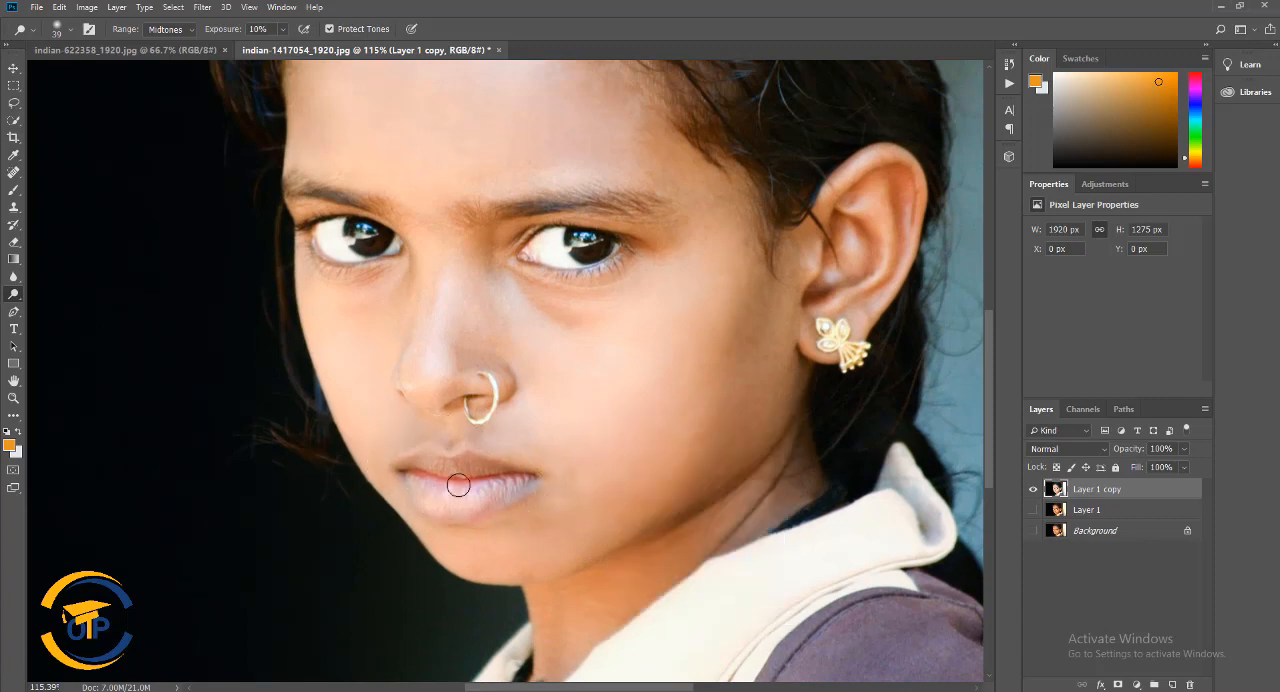
pyautogui.scroll(2, 458, 485)
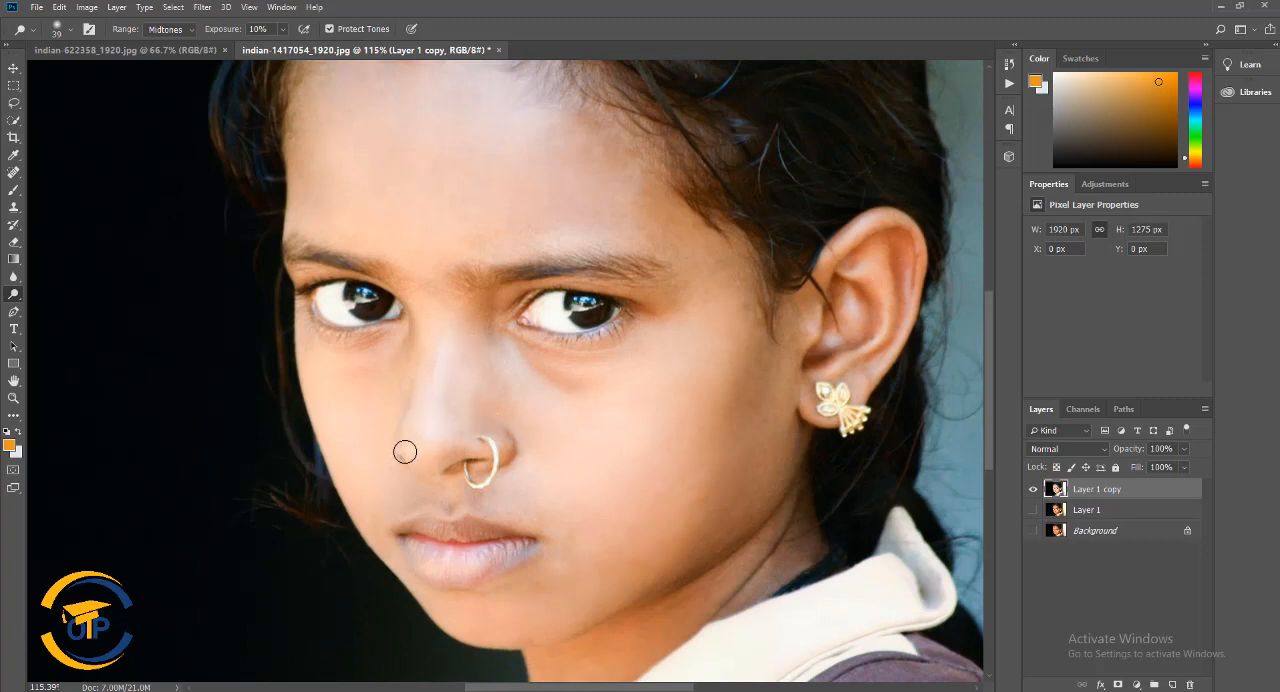
pyautogui.scroll(-3, 608, 391)
pyautogui.scroll(2, 608, 391)
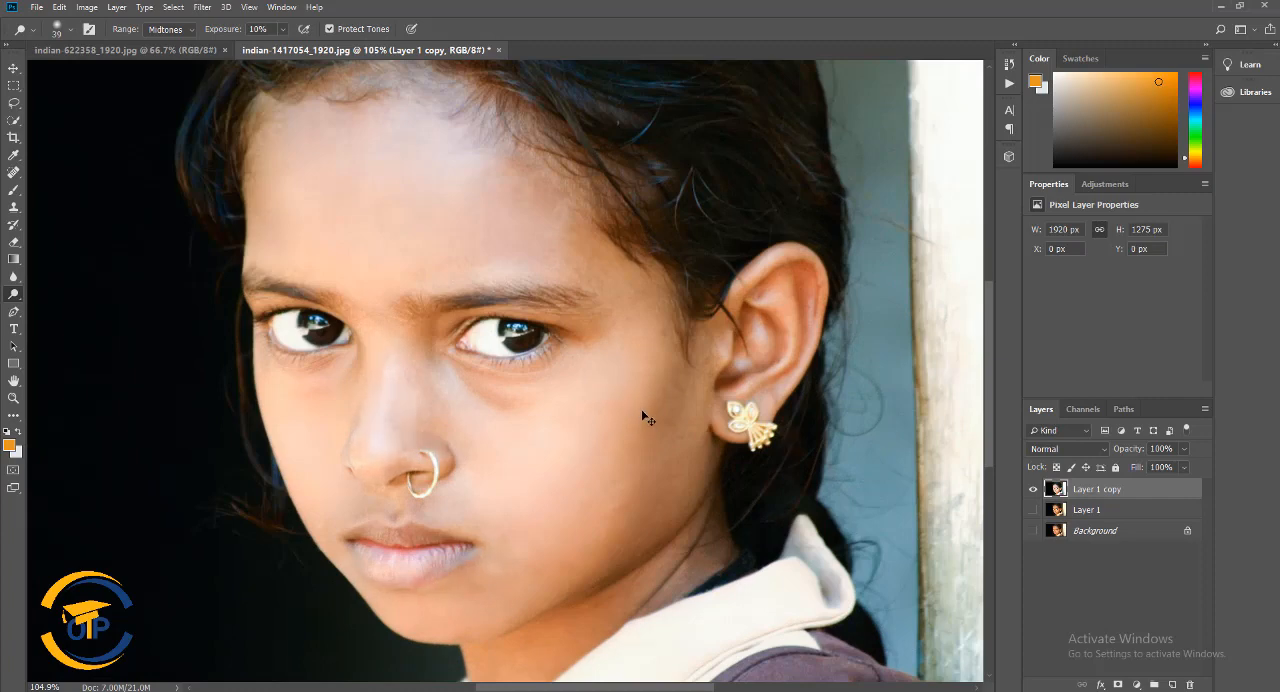
pyautogui.hotkey('ctrl', 'z')
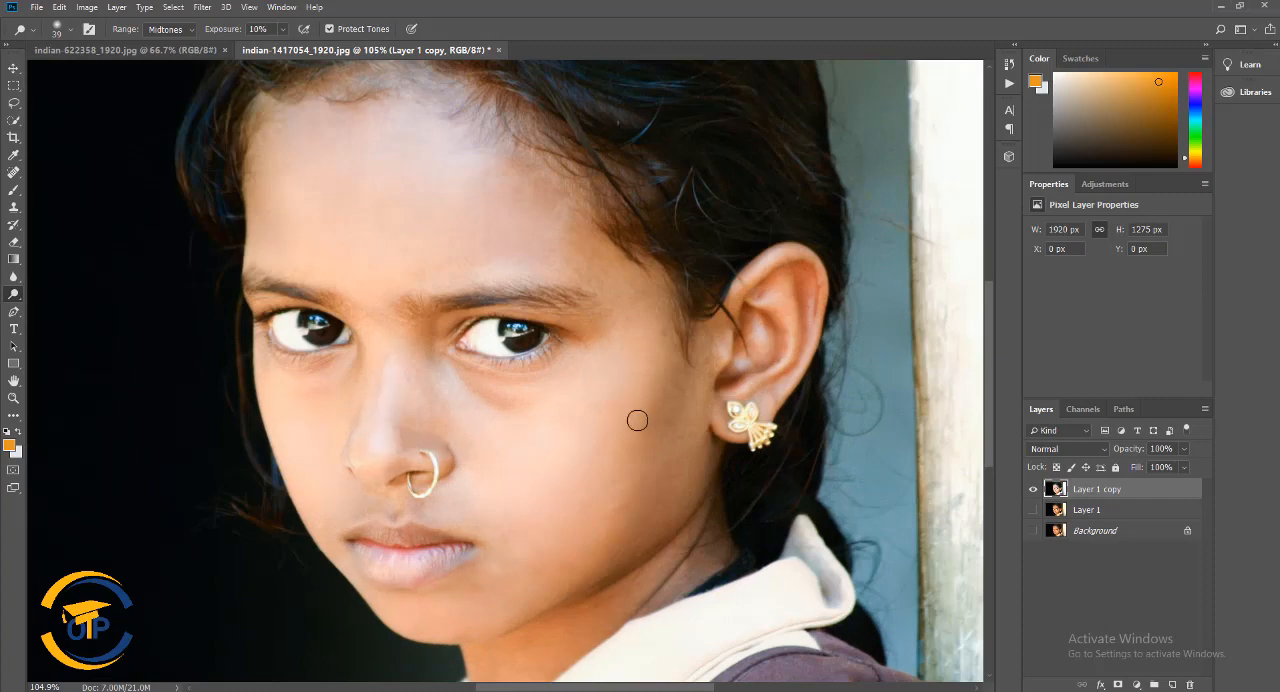
# Smooth the tip and side of the nose with the Healing Brush, using skin sampled from the nose
pyautogui.rightClick(16, 180)
pyautogui.click(70, 187)
pyautogui.scroll(2, 433, 480)
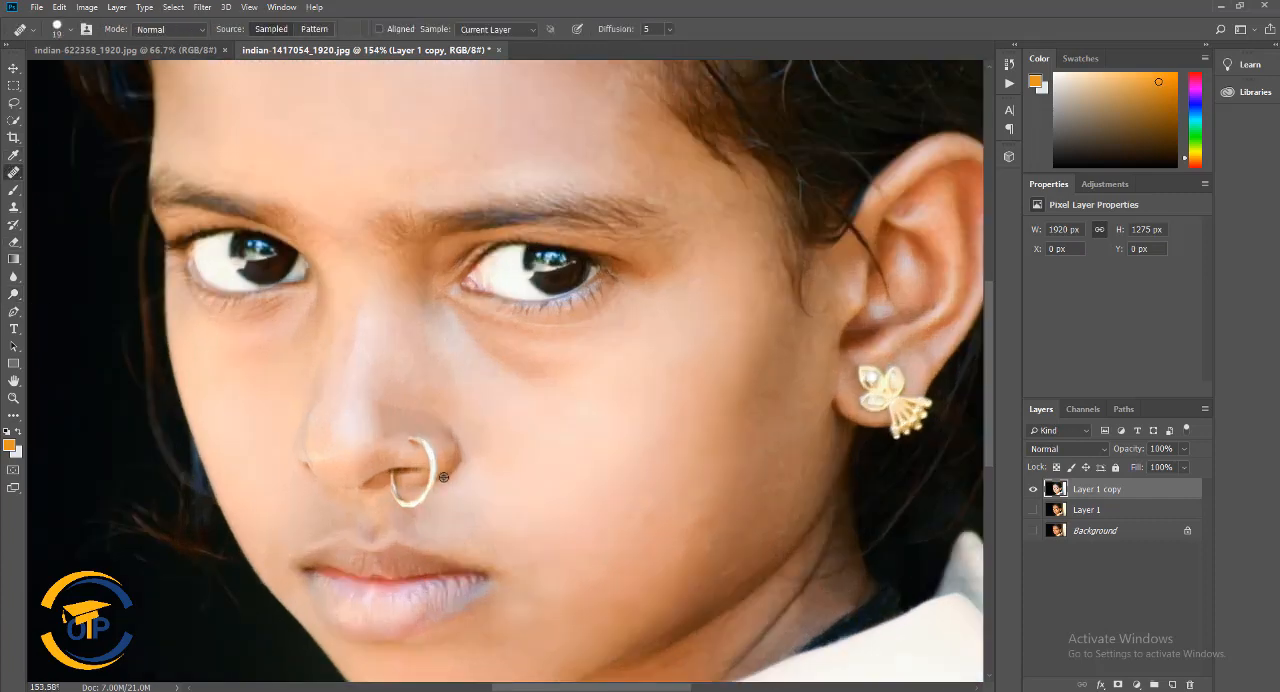
pyautogui.click(331, 453)
pyautogui.moveTo(420, 420)
pyautogui.mouseDown()
pyautogui.moveTo(391, 429)
pyautogui.moveTo(434, 414)
pyautogui.moveTo(411, 406)
pyautogui.moveTo(419, 393)
pyautogui.mouseUp()
pyautogui.scroll(-4, 419, 393)
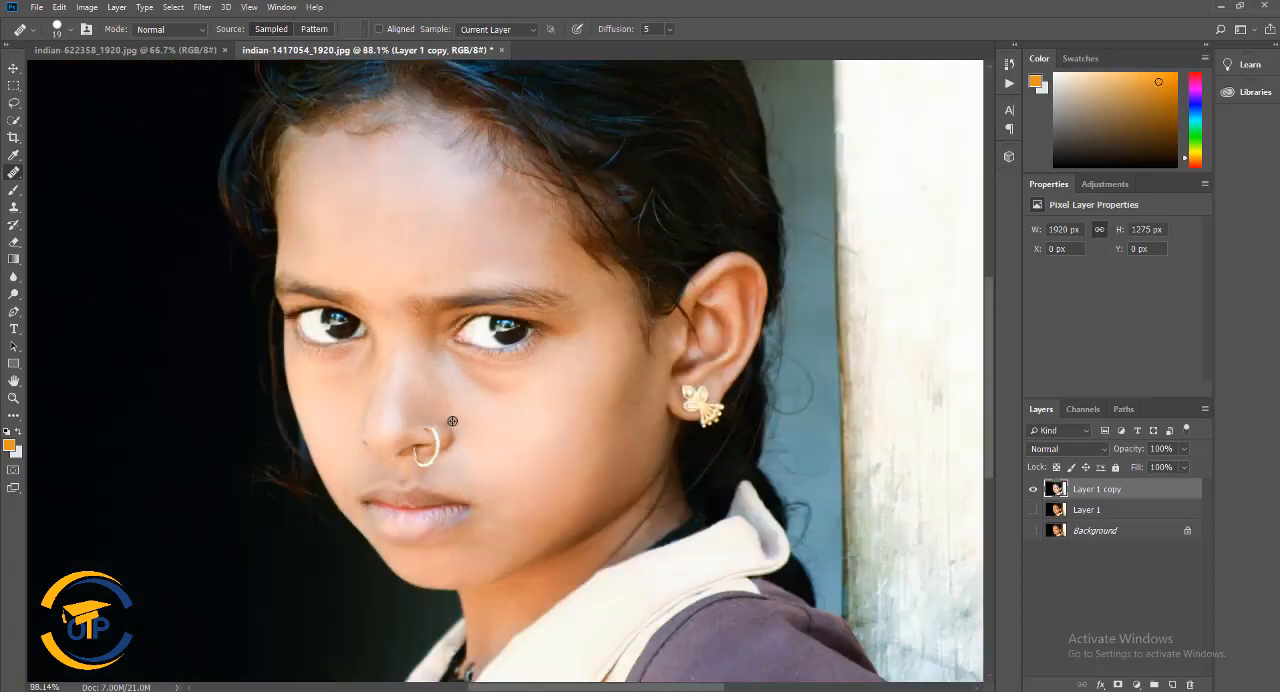
# Brighten the whites of both eyes with the Dodge tool, using a soft 21 px brush at 10% exposure
pyautogui.click(13, 293)
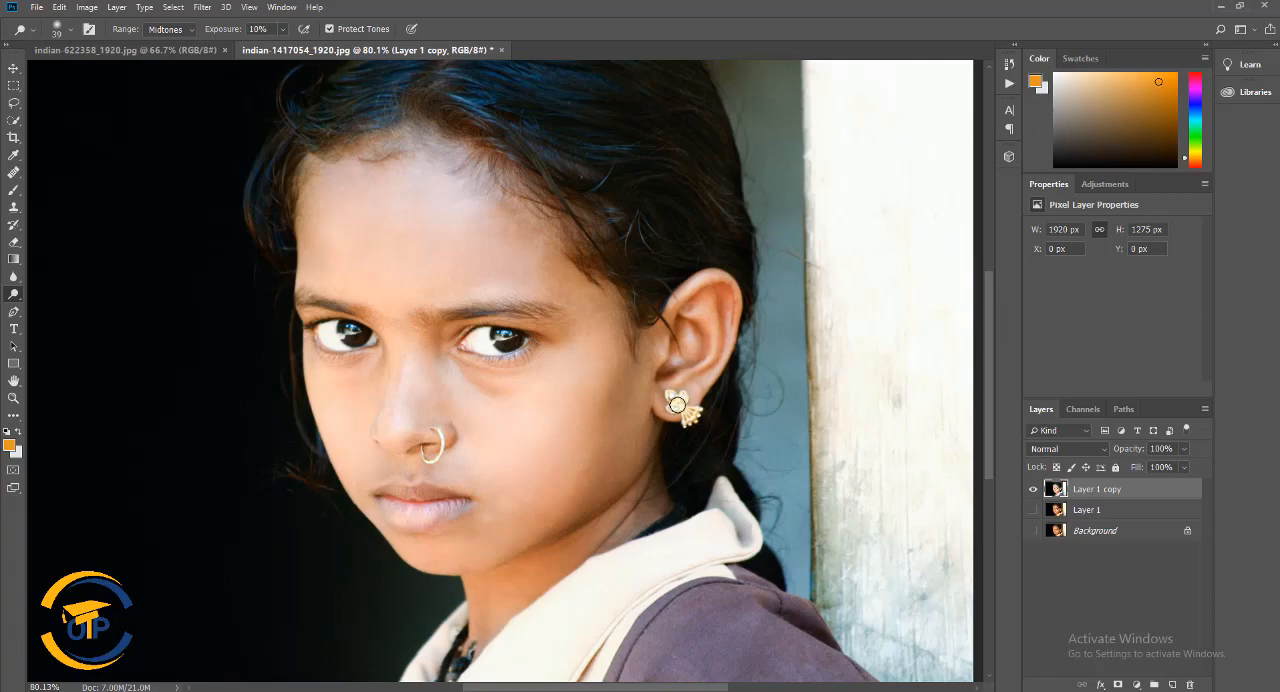
pyautogui.scroll(6, 638, 441)
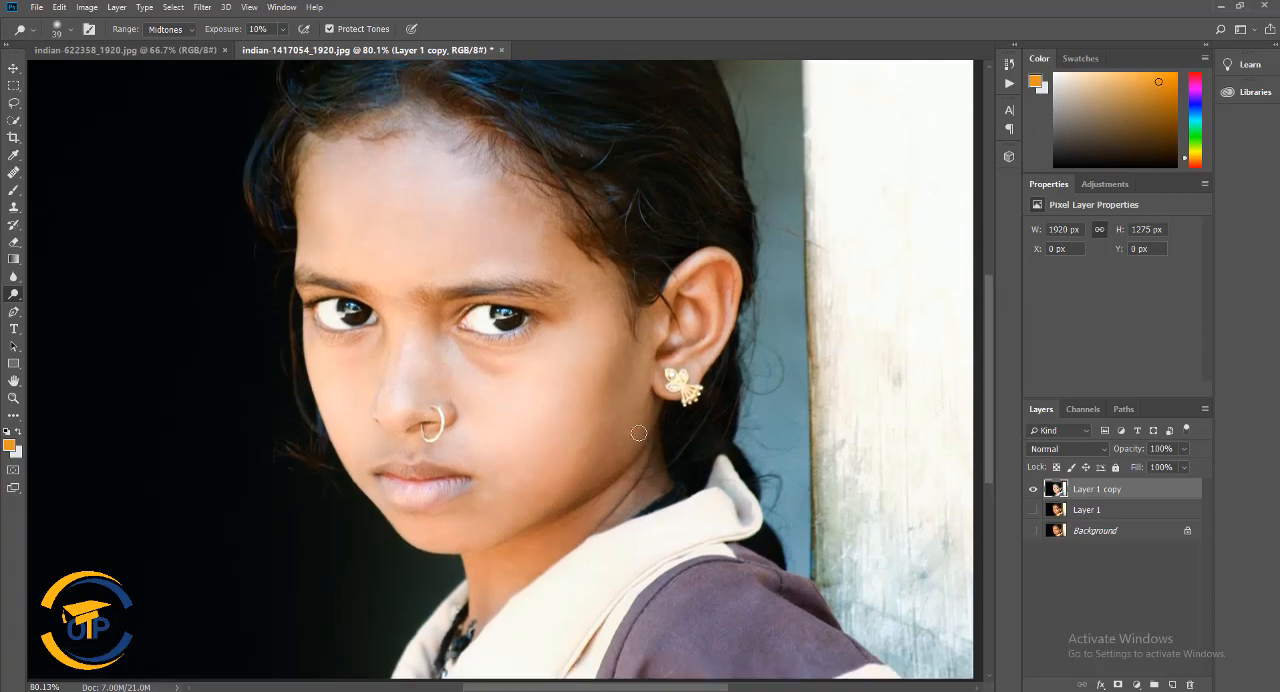
pyautogui.scroll(4, 634, 527)
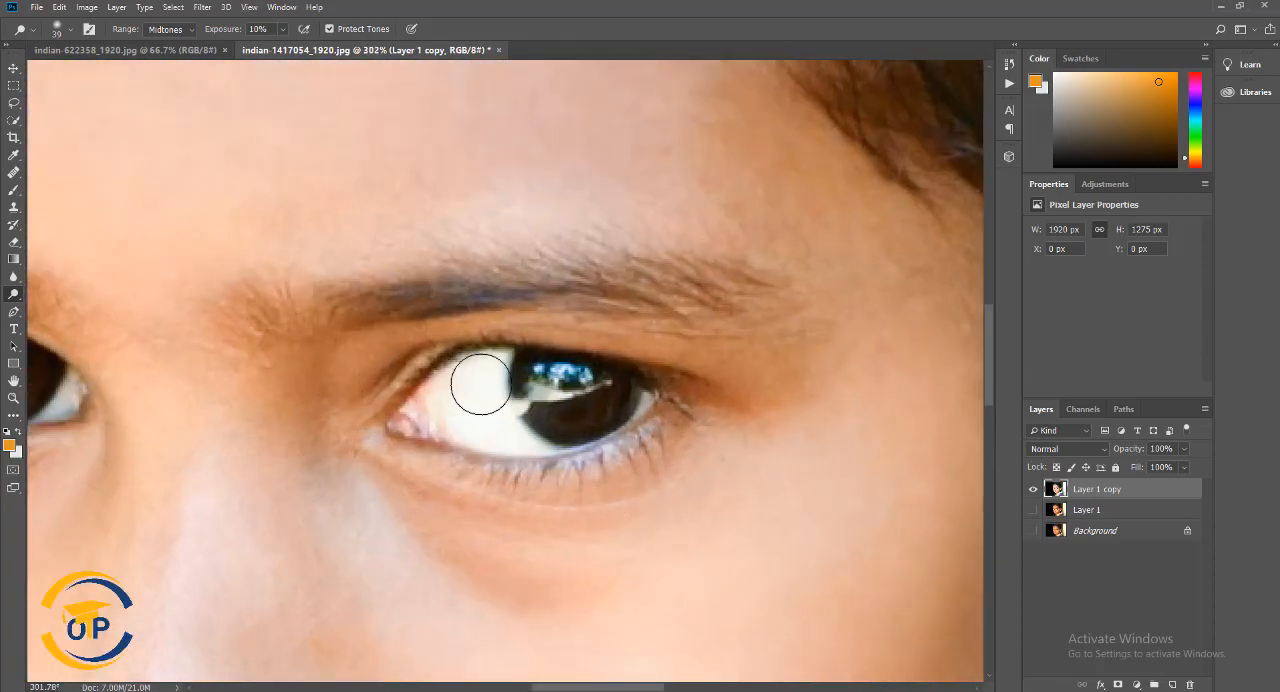
pyautogui.rightClick(480, 387)
pyautogui.moveTo(562, 420); pyautogui.dragTo(558, 420)
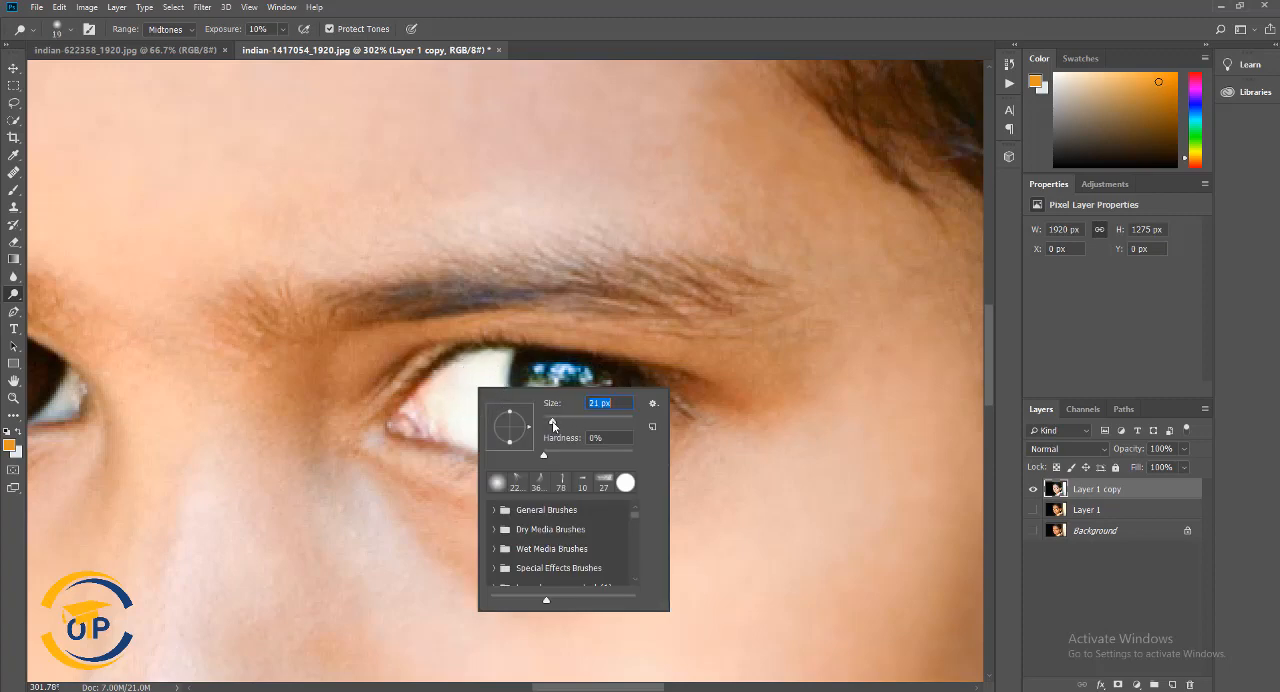
pyautogui.moveTo(482, 384)
pyautogui.mouseDown()
pyautogui.moveTo(512, 433)
pyautogui.moveTo(423, 418)
pyautogui.moveTo(488, 370)
pyautogui.moveTo(468, 365)
pyautogui.moveTo(487, 368)
pyautogui.moveTo(450, 421)
pyautogui.moveTo(477, 412)
pyautogui.moveTo(444, 398)
pyautogui.mouseUp()
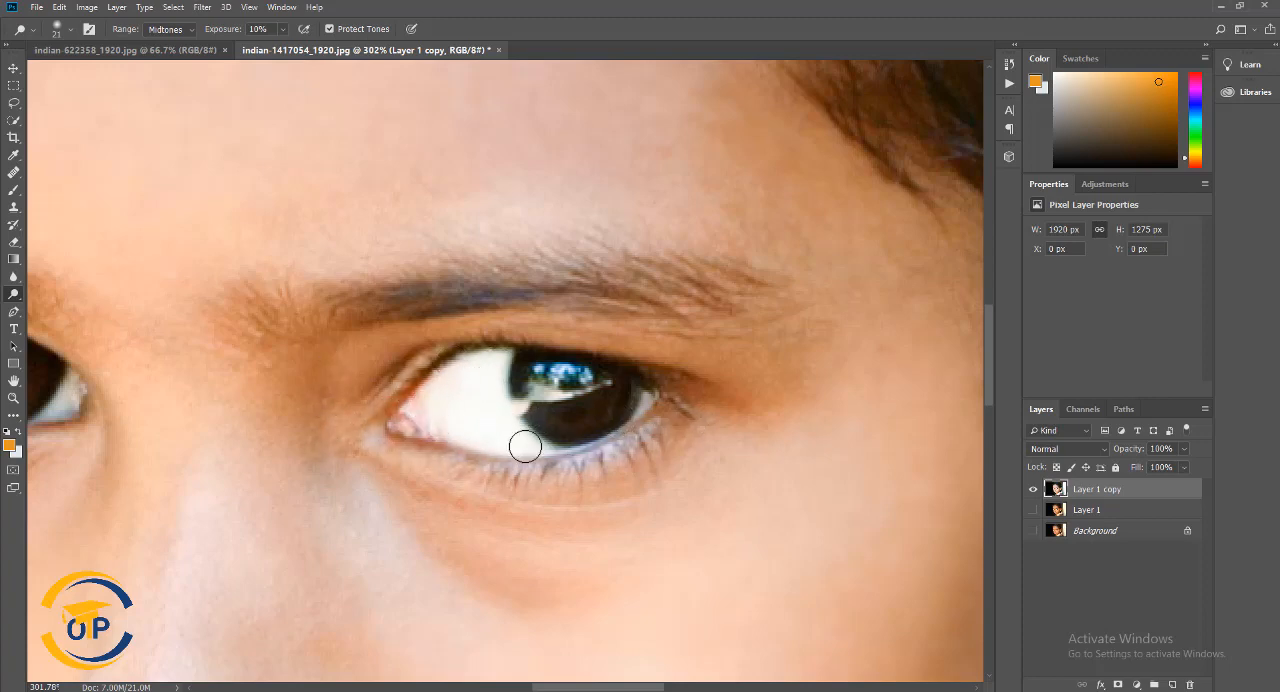
pyautogui.moveTo(296, 406); pyautogui.dragTo(567, 409)
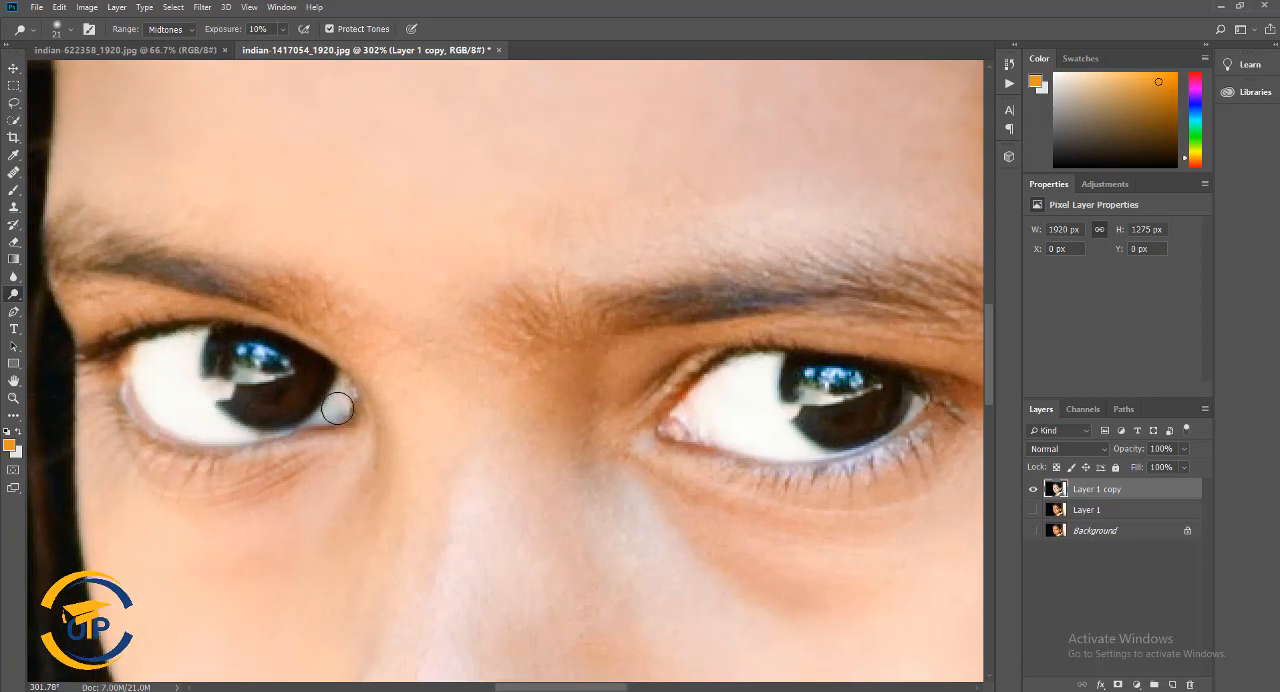
# Set up the Burn tool with a soft 180 px brush at 8% exposure for darkening the girl's hair
pyautogui.scroll(-3, 659, 445)
pyautogui.scroll(-9, 658, 453)
pyautogui.scroll(1, 727, 516)
pyautogui.moveTo(782, 498); pyautogui.dragTo(620, 466)
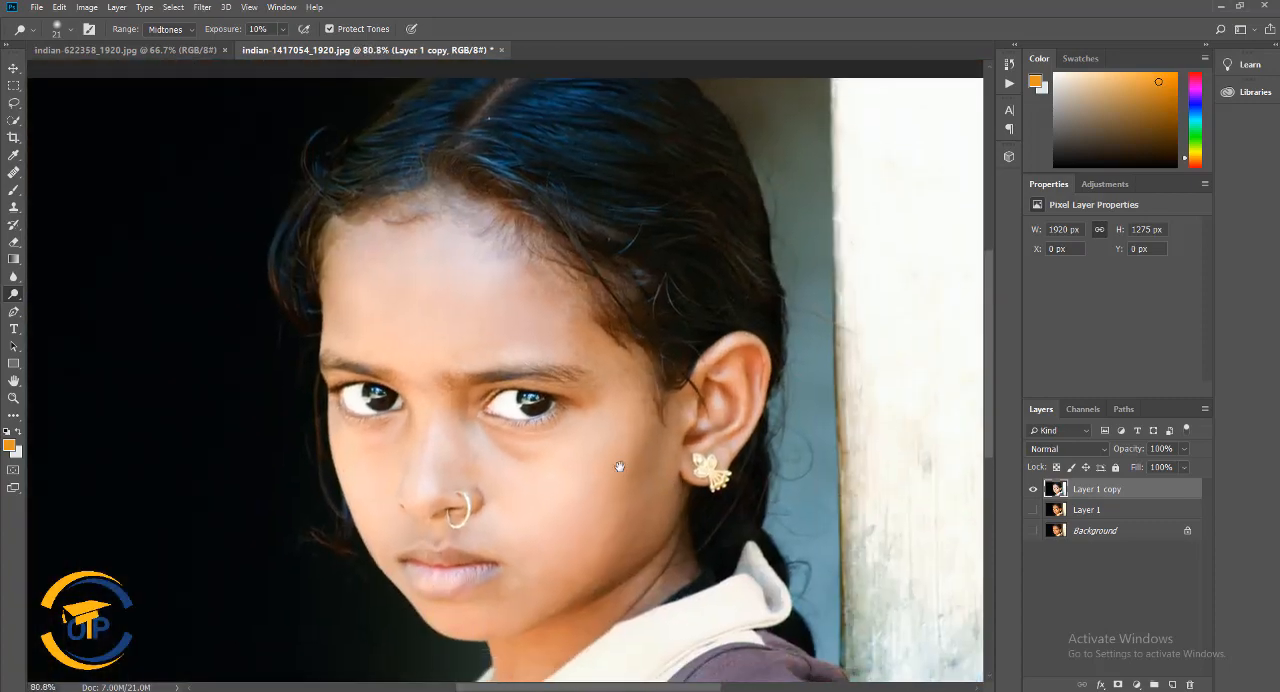
pyautogui.rightClick(14, 297)
pyautogui.click(70, 307)
pyautogui.rightClick(466, 332)
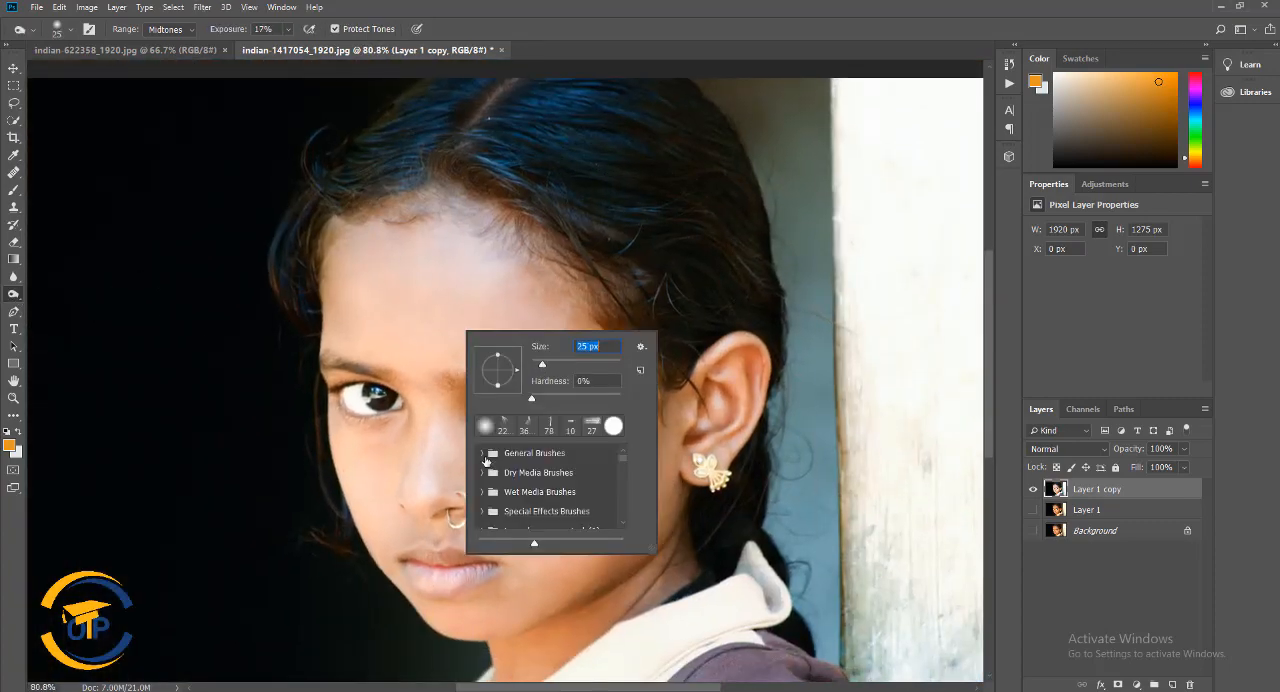
pyautogui.click(289, 30)
pyautogui.click(281, 45)
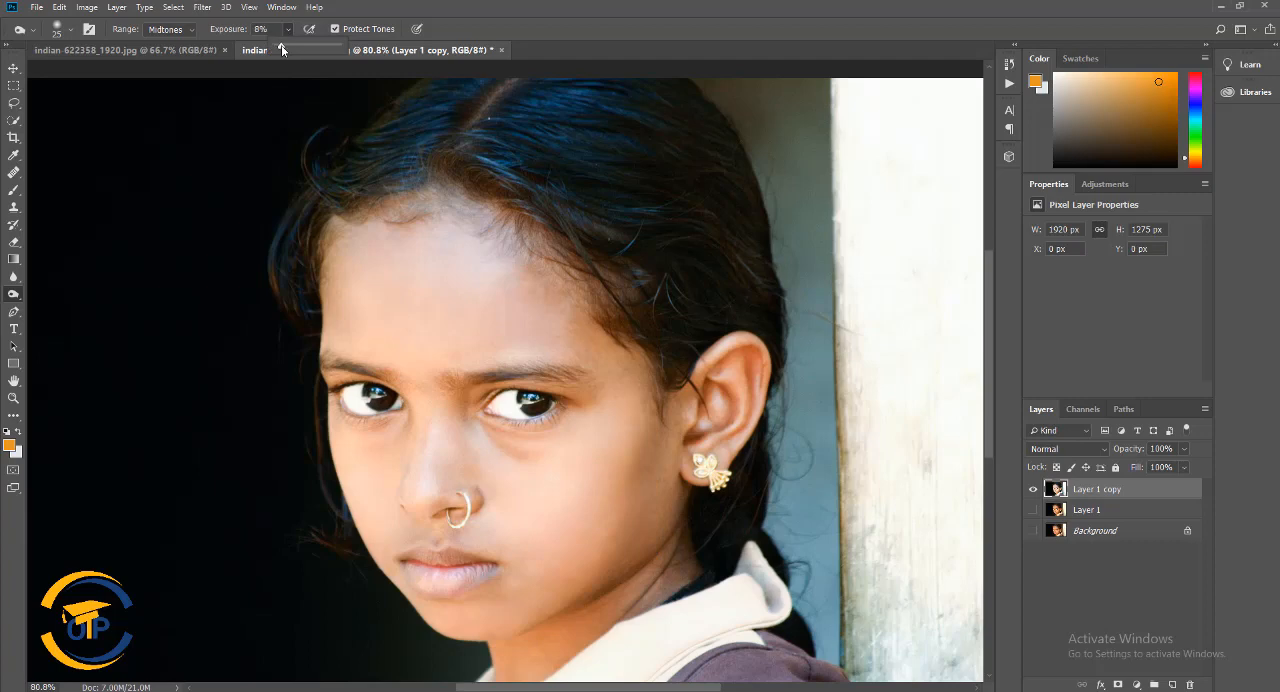
pyautogui.scroll(3, 540, 246)
pyautogui.rightClick(584, 245)
pyautogui.write('100')
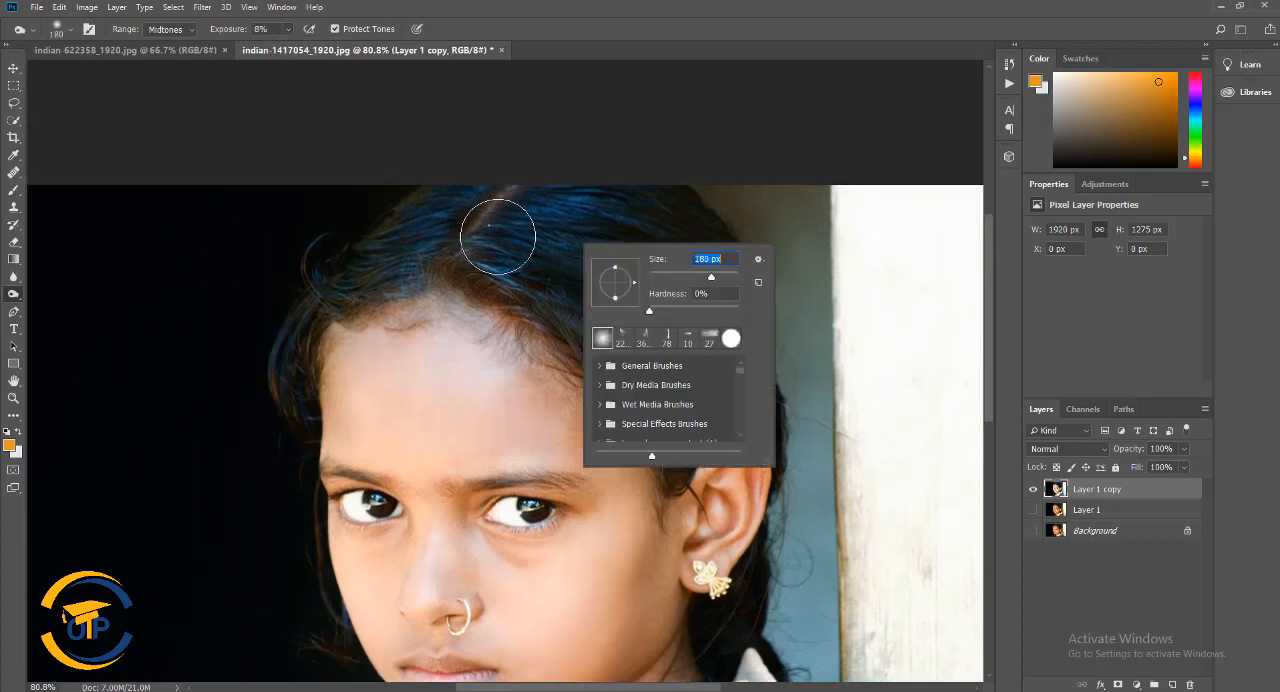
pyautogui.press('Return')
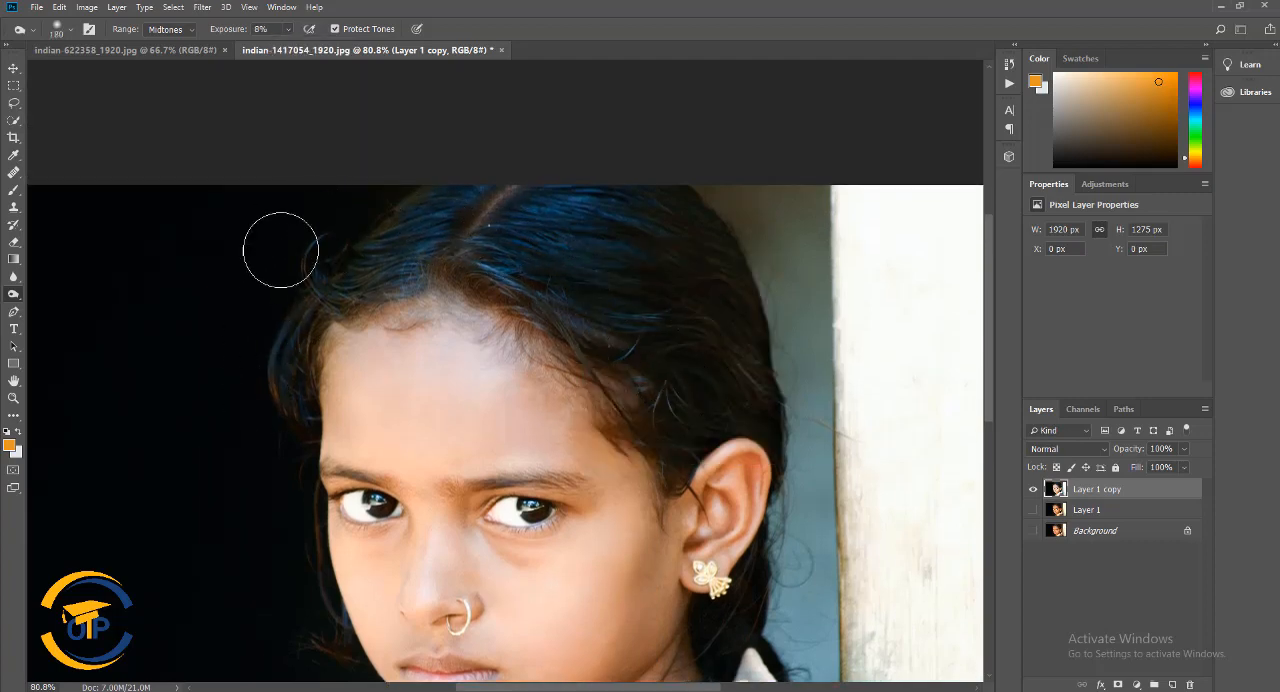
# Raise the burn exposure to 42% and darken the hair on top and along the side of the head
pyautogui.click(288, 29)
pyautogui.moveTo(285, 45); pyautogui.dragTo(313, 47)
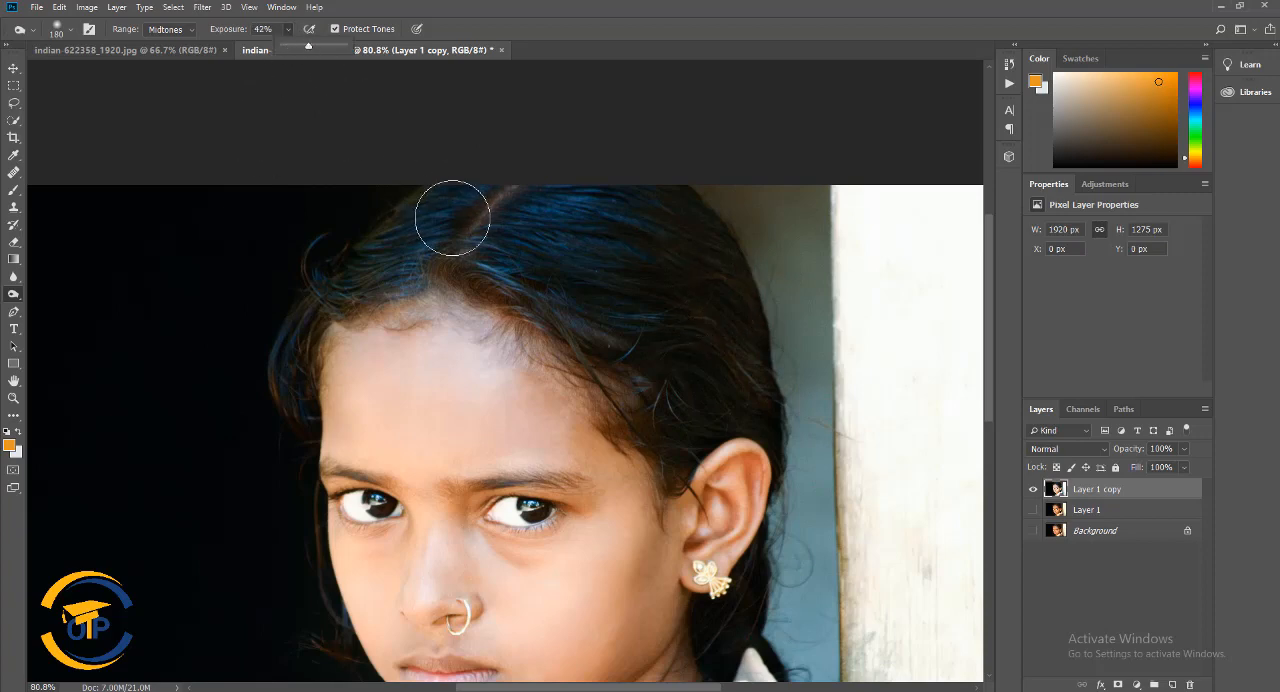
pyautogui.moveTo(282, 321); pyautogui.dragTo(386, 287)
pyautogui.scroll(-3, 788, 393)
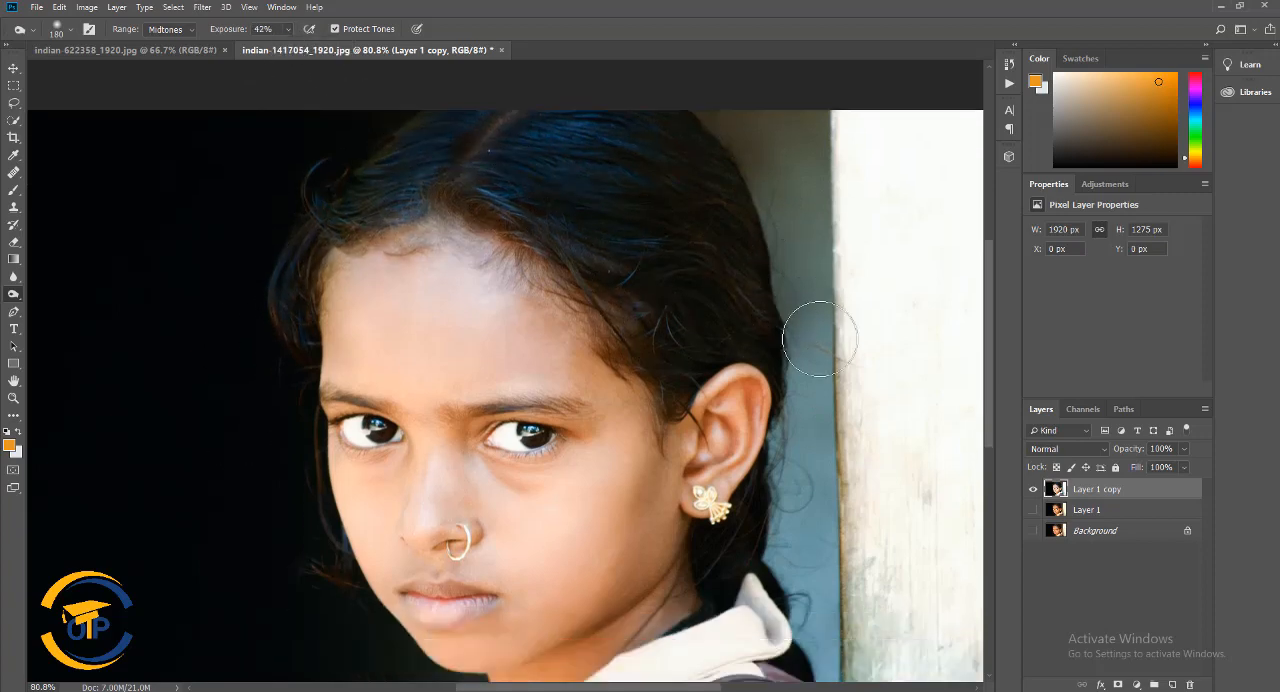
# Darken the hair behind the ear and earring with the Burn tool, using a soft 75 px brush
pyautogui.rightClick(851, 513)
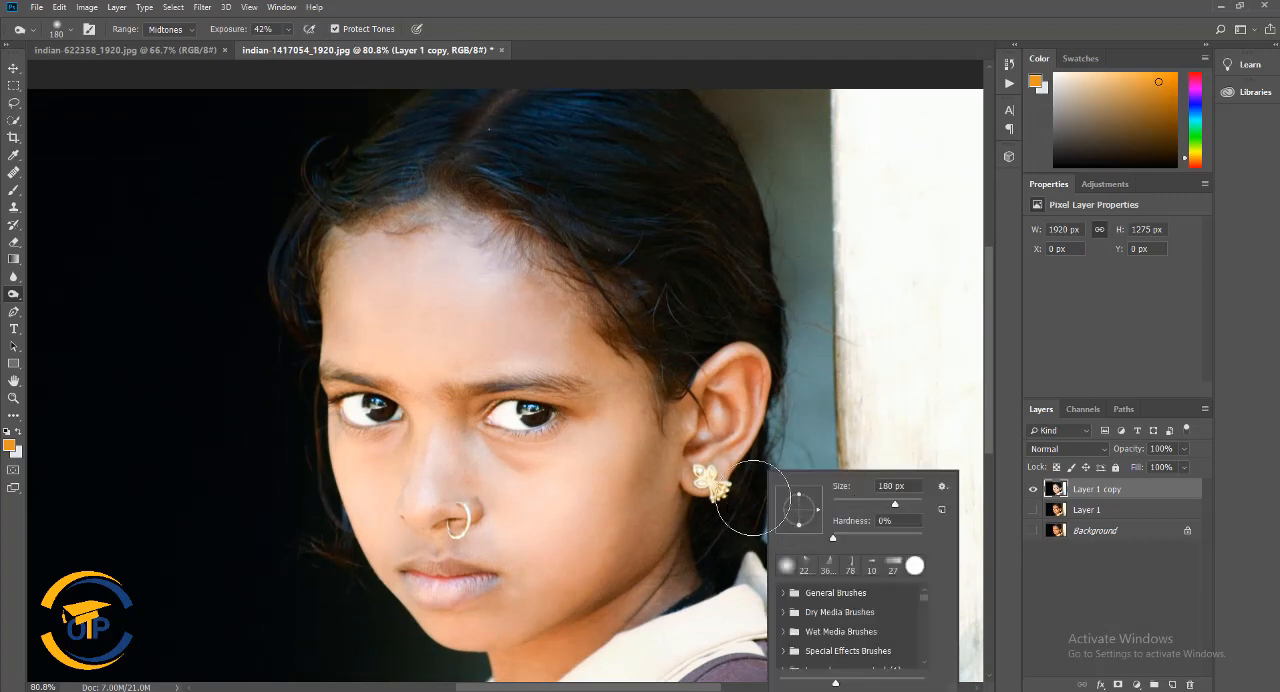
pyautogui.click(866, 503)
pyautogui.click(713, 542)
pyautogui.scroll(-4, 783, 400)
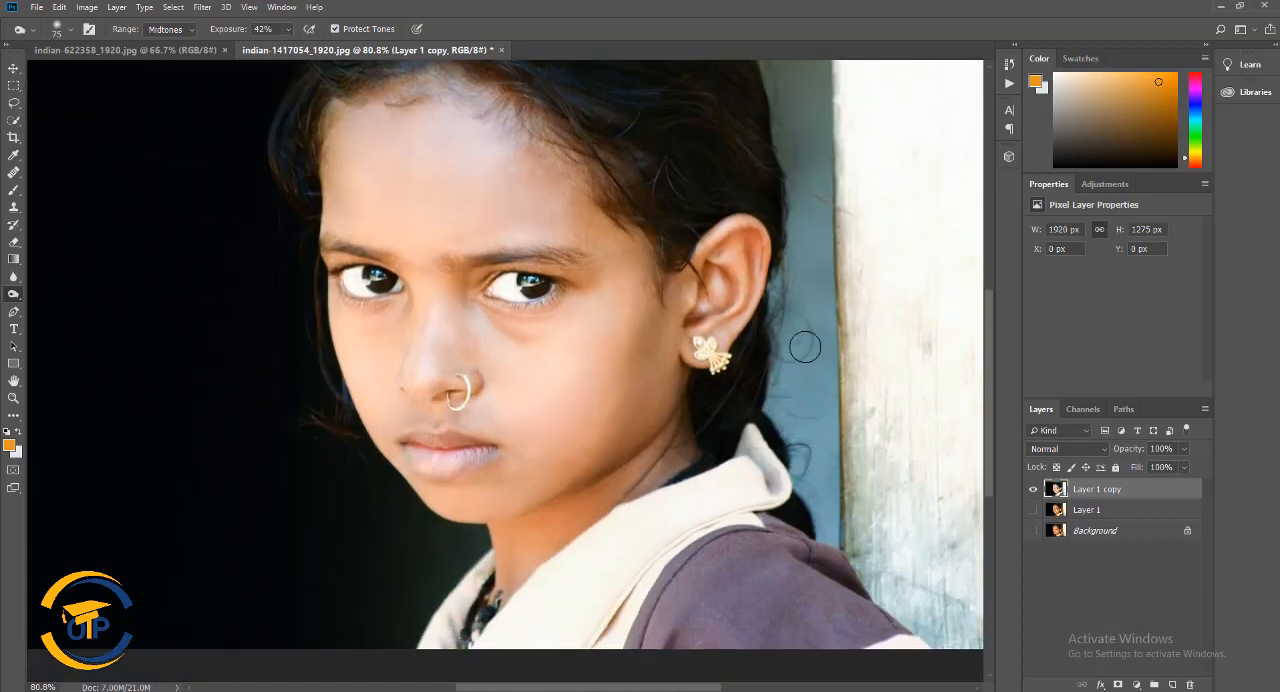
pyautogui.scroll(-4, 760, 400)
# Darken the irises of both eyes with the Burn tool, using a soft 33 px brush at 10% exposure
pyautogui.scroll(2, 700, 440)
pyautogui.scroll(4, 680, 440)
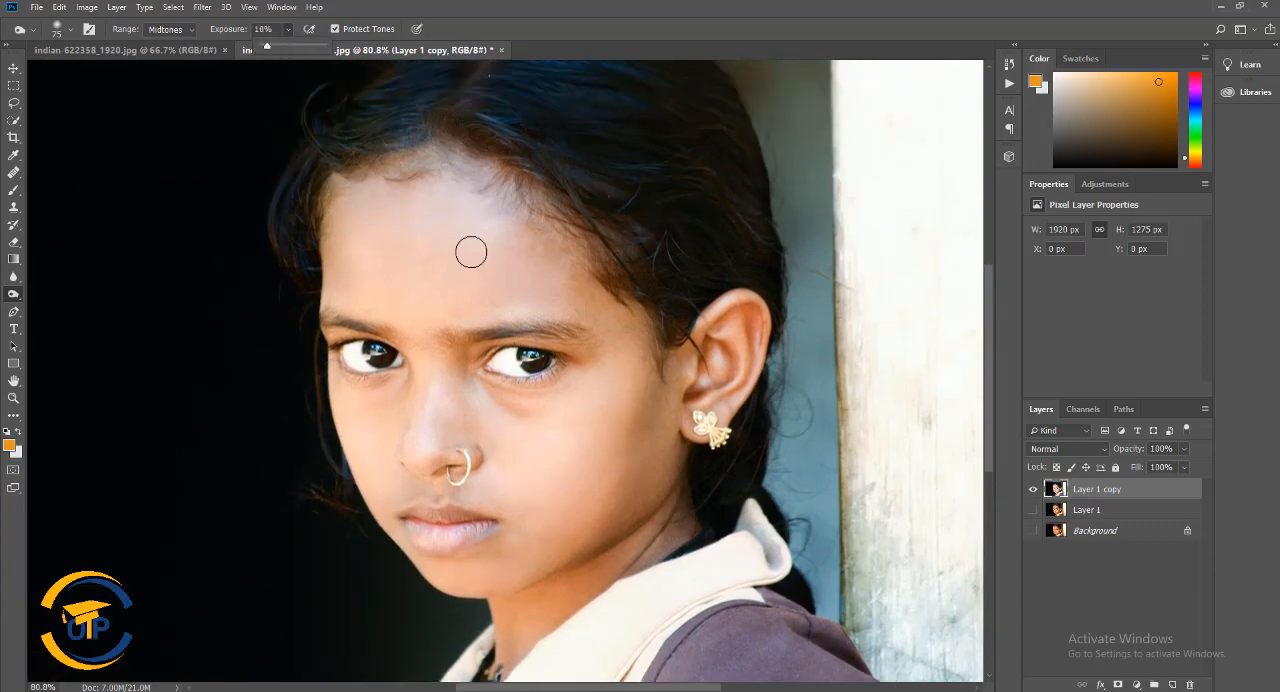
pyautogui.scroll(6, 471, 252)
pyautogui.rightClick(580, 338)
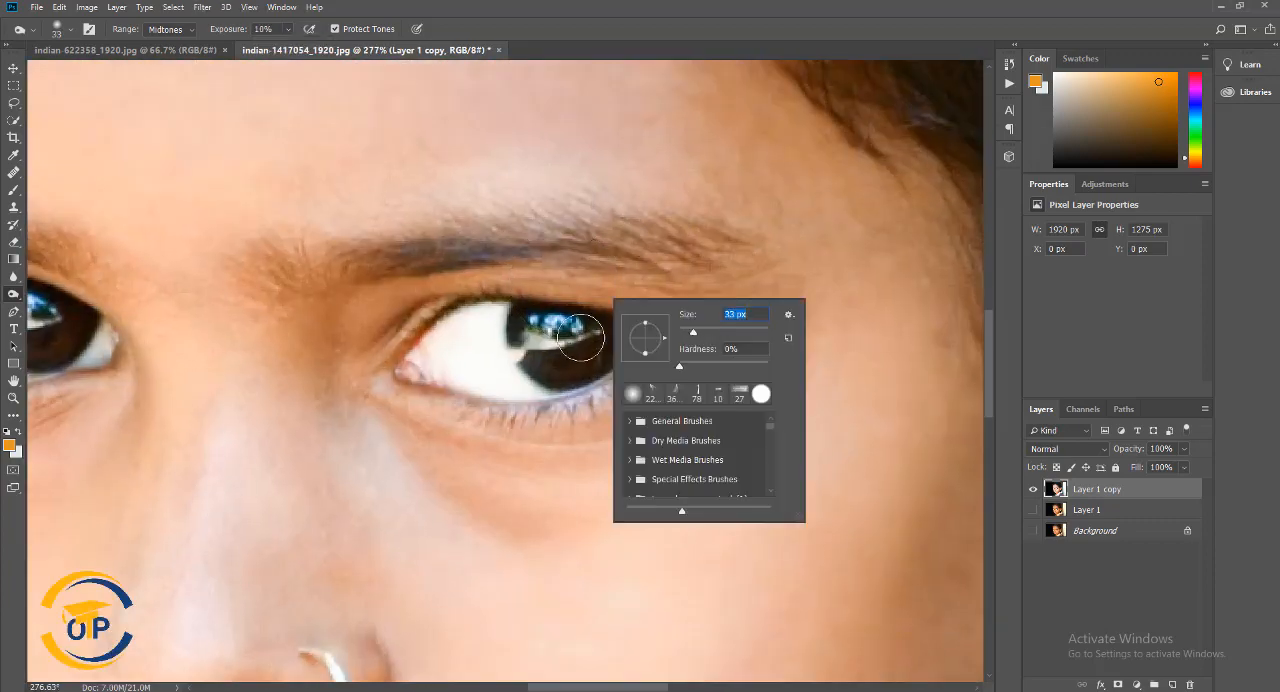
pyautogui.moveTo(532, 336)
pyautogui.mouseDown()
pyautogui.moveTo(550, 356)
pyautogui.moveTo(573, 359)
pyautogui.moveTo(549, 344)
pyautogui.moveTo(634, 350)
pyautogui.moveTo(556, 337)
pyautogui.moveTo(574, 352)
pyautogui.moveTo(566, 364)
pyautogui.moveTo(597, 334)
pyautogui.moveTo(603, 346)
pyautogui.moveTo(538, 336)
pyautogui.moveTo(563, 358)
pyautogui.mouseUp()
pyautogui.moveTo(478, 229); pyautogui.dragTo(764, 237)
pyautogui.moveTo(314, 345)
pyautogui.mouseDown()
pyautogui.moveTo(296, 314)
pyautogui.moveTo(349, 337)
pyautogui.moveTo(303, 320)
pyautogui.mouseUp()
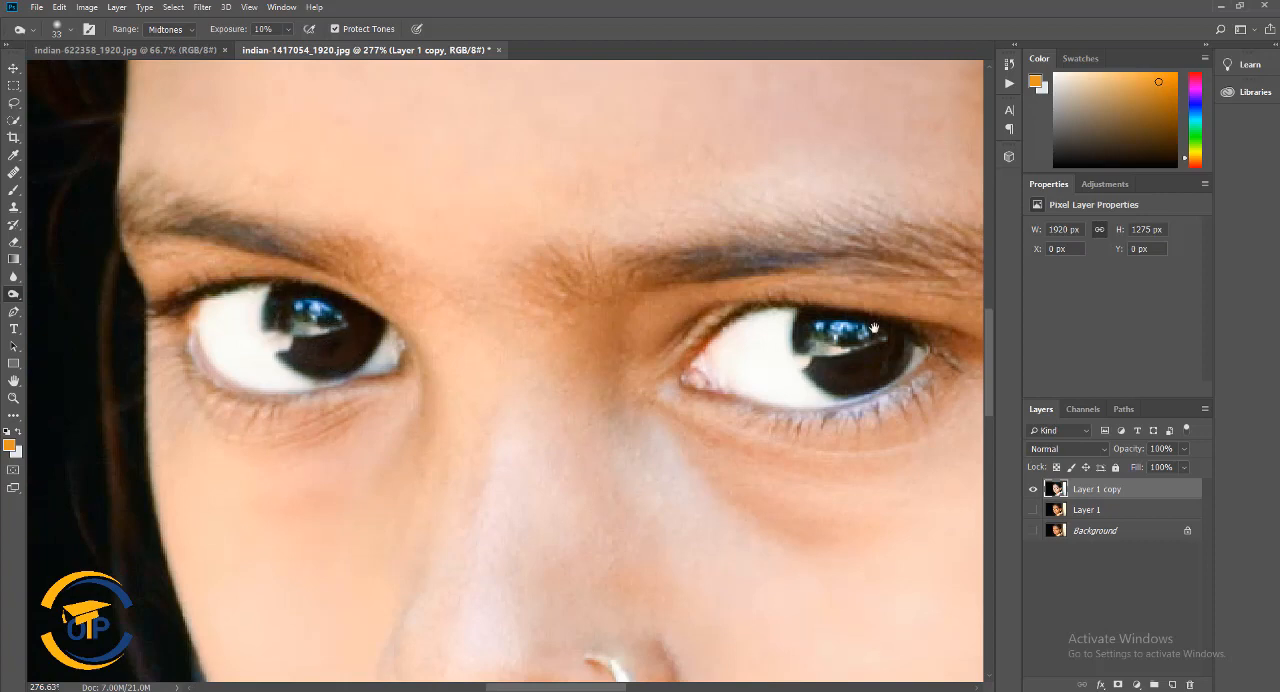
# Darken the eyebrows and the eye outlines with the Burn tool, using a soft 18 px brush
pyautogui.moveTo(867, 343); pyautogui.dragTo(709, 324)
pyautogui.rightClick(709, 324)
pyautogui.moveTo(794, 359); pyautogui.dragTo(788, 359)
pyautogui.click(541, 369)
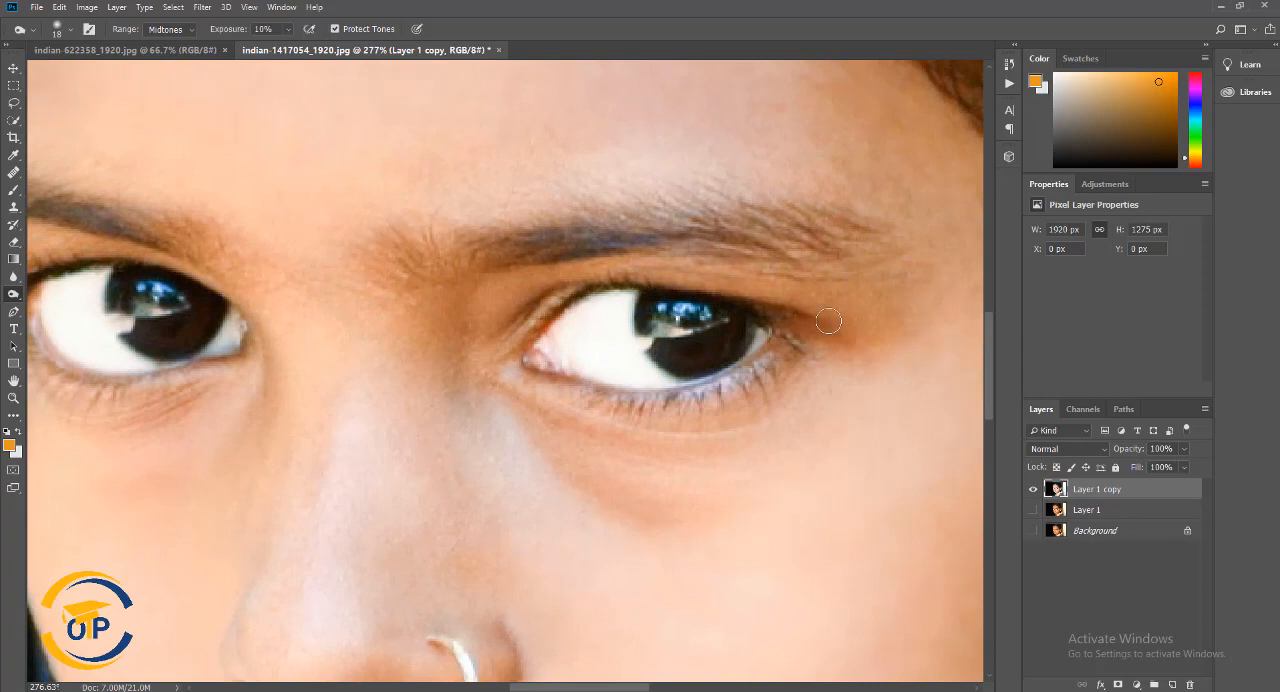
pyautogui.moveTo(534, 232)
pyautogui.mouseDown()
pyautogui.moveTo(603, 240)
pyautogui.moveTo(536, 238)
pyautogui.mouseUp()
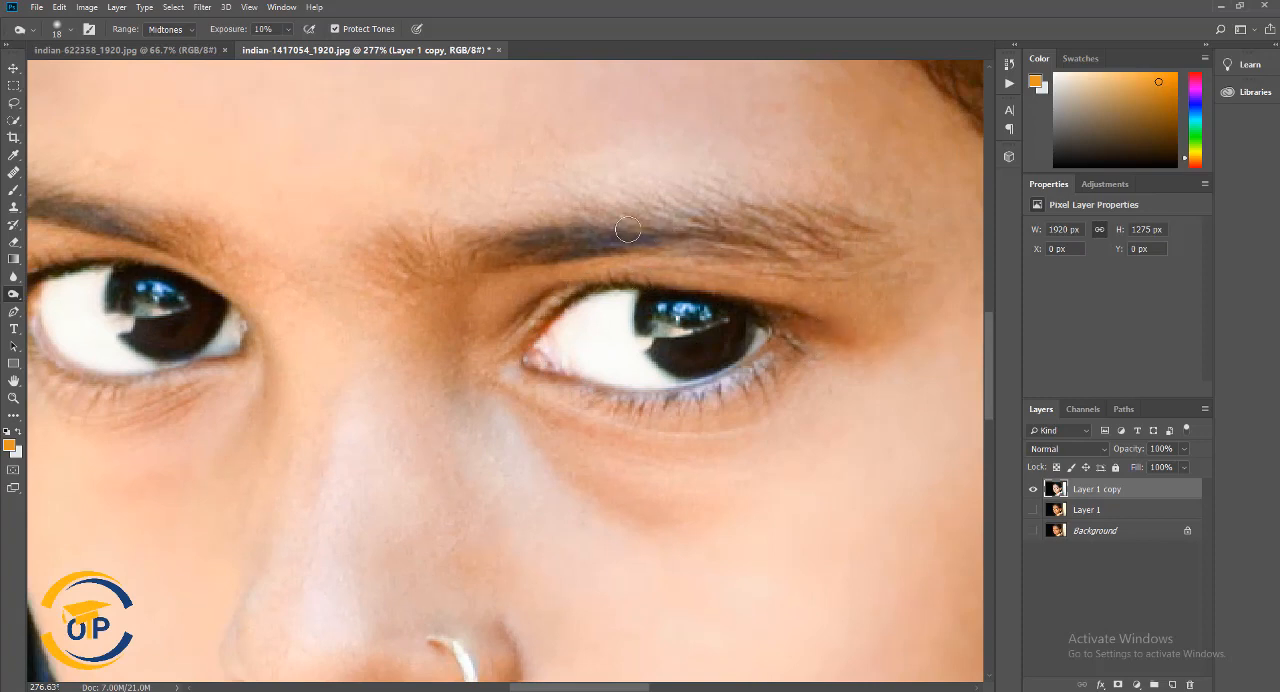
pyautogui.moveTo(755, 224)
pyautogui.mouseDown()
pyautogui.moveTo(804, 215)
pyautogui.moveTo(843, 235)
pyautogui.mouseUp()
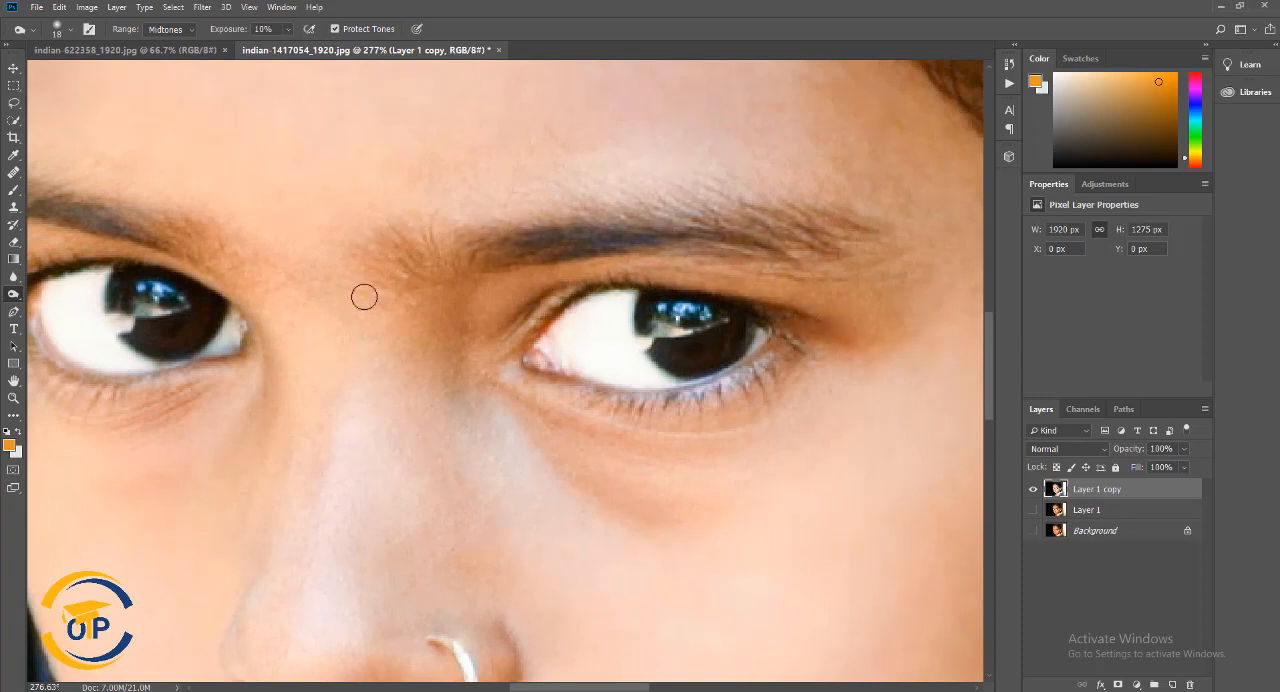
pyautogui.moveTo(364, 297); pyautogui.dragTo(774, 360)
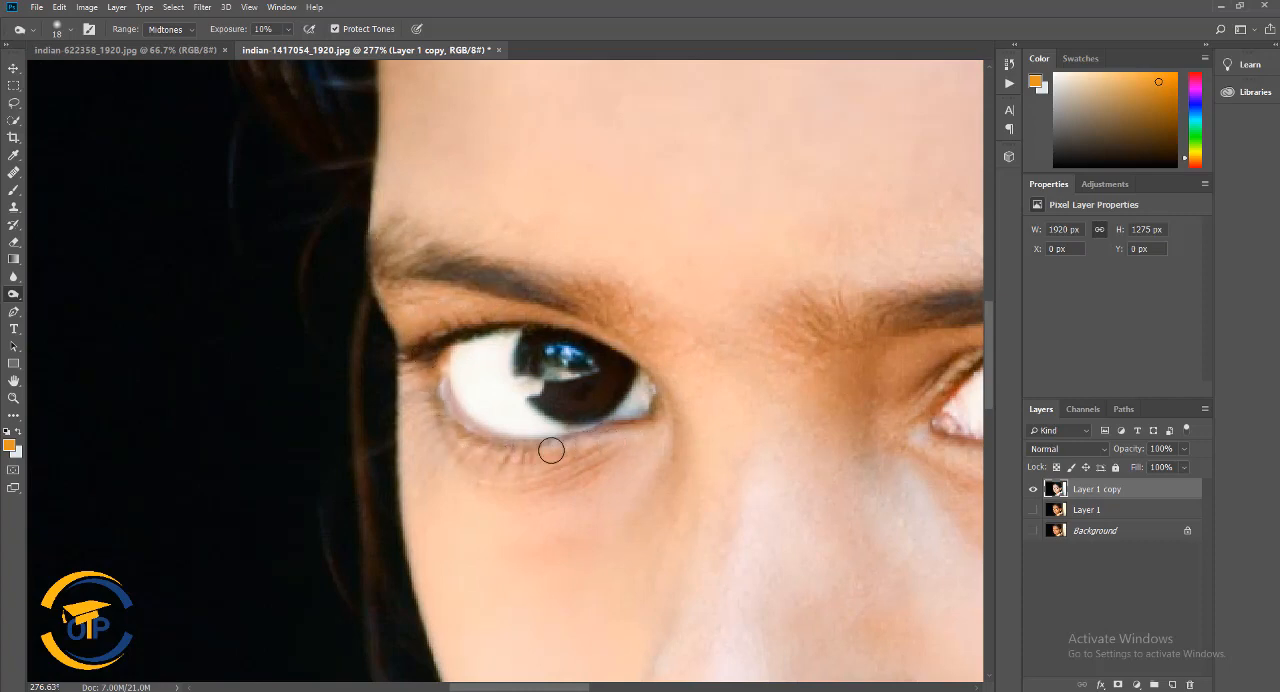
# Burn the jawline, neck and edges of the face with a soft 135 px brush at 10% exposure
pyautogui.scroll(-8, 722, 343)
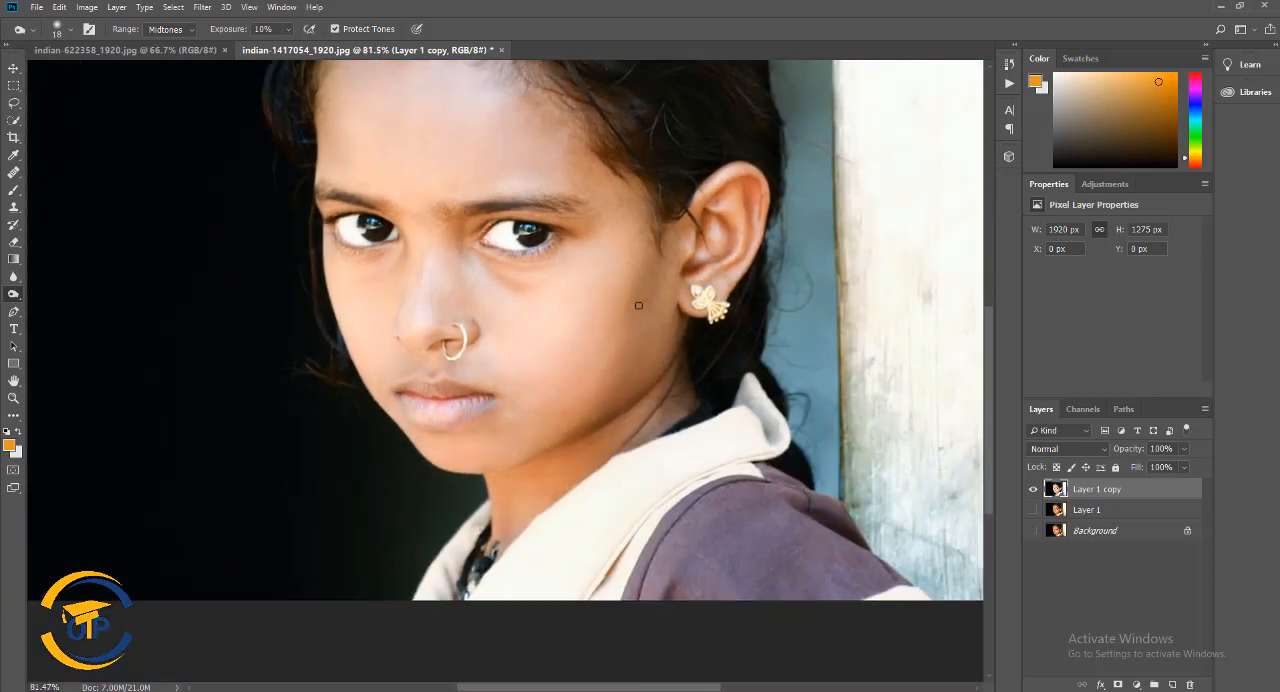
pyautogui.rightClick(638, 305)
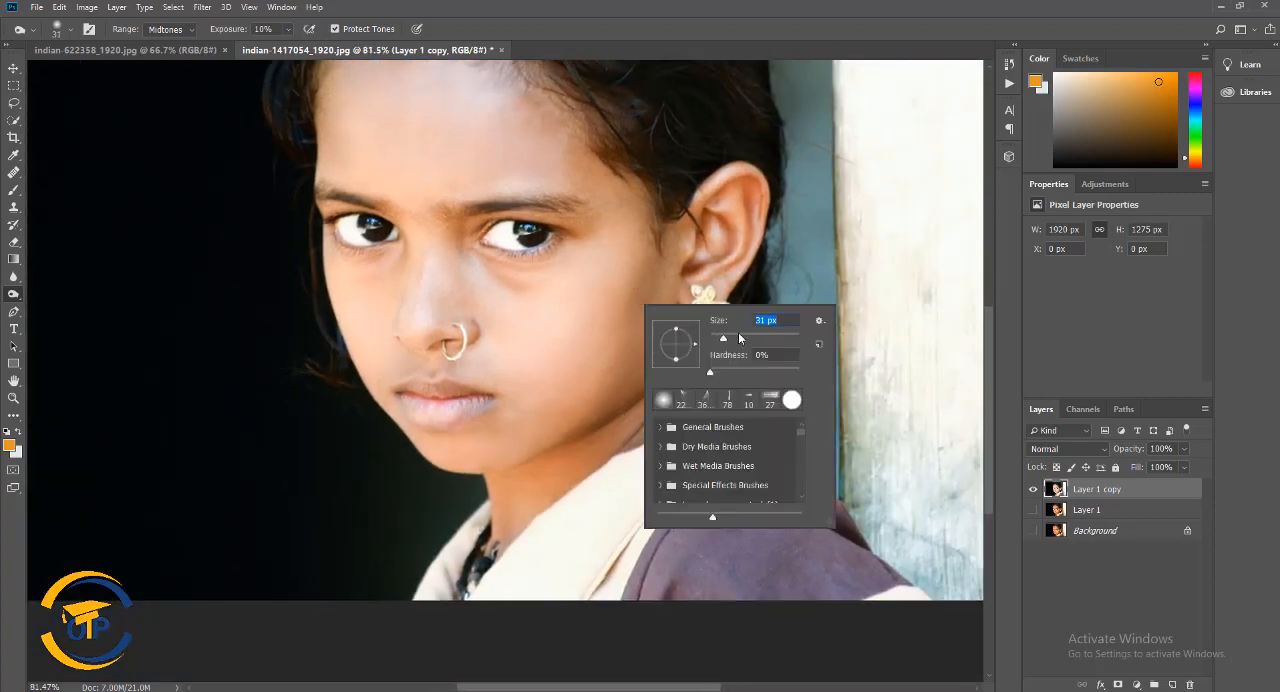
pyautogui.press('Return')
pyautogui.rightClick(683, 326)
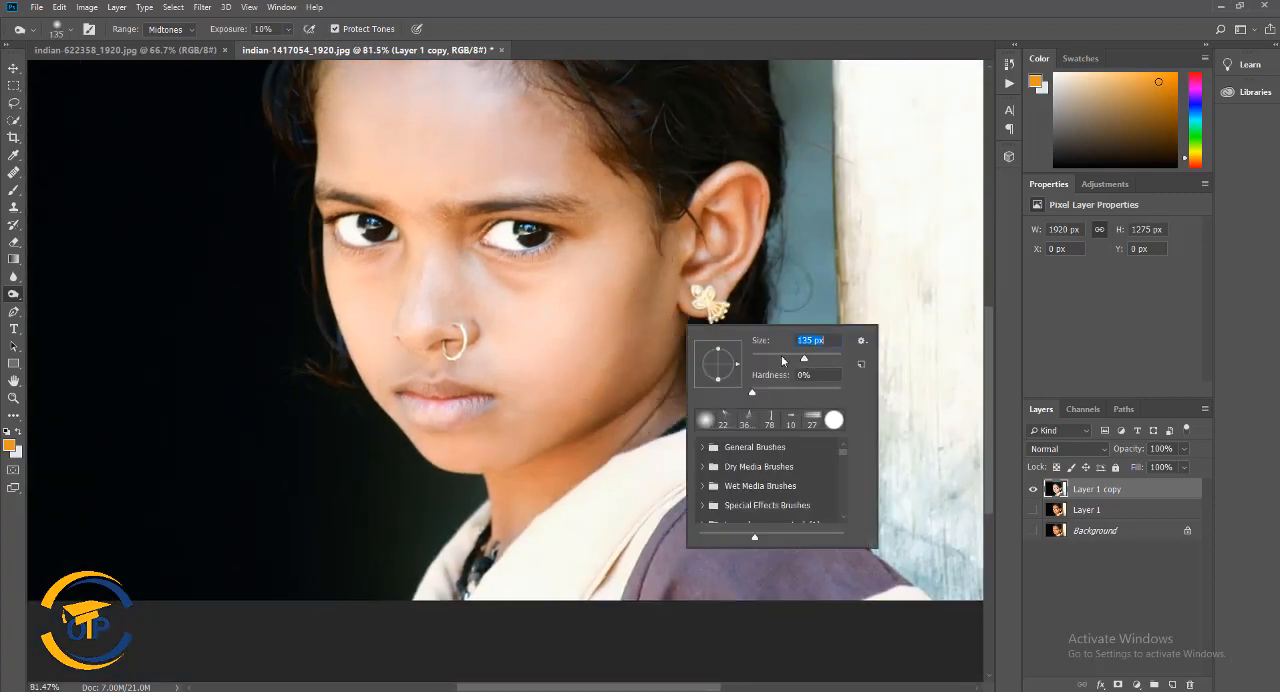
pyautogui.press('Return')
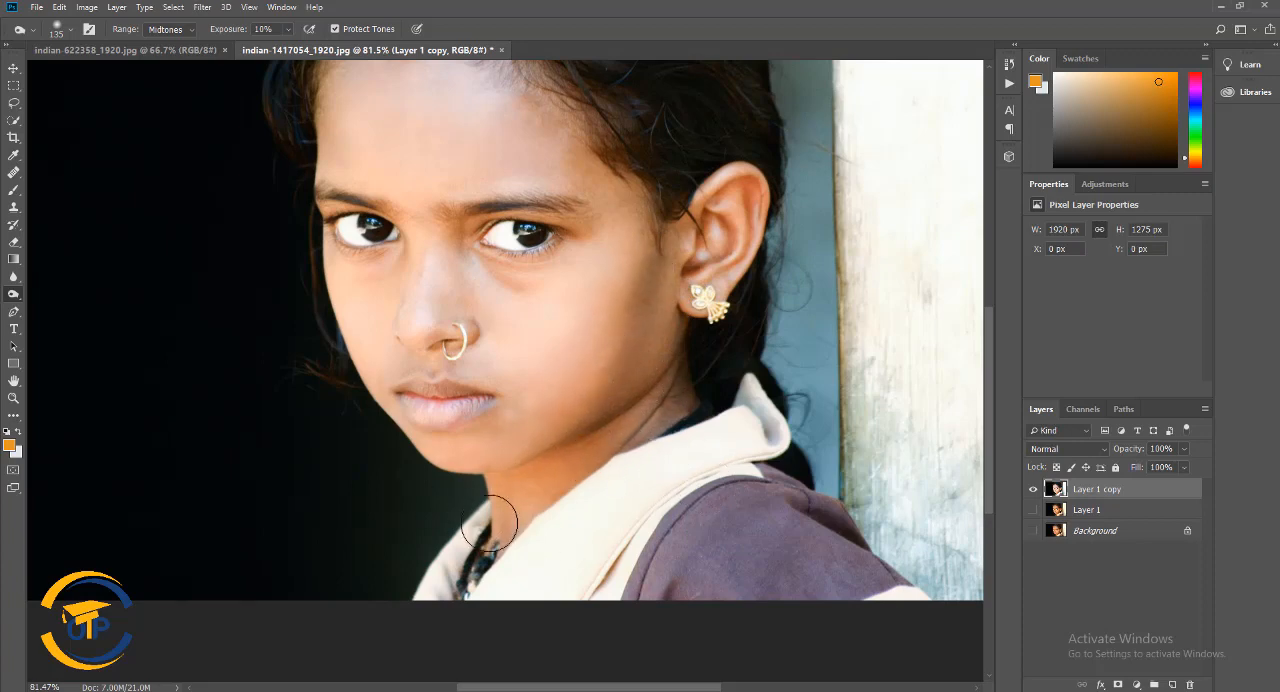
pyautogui.hscroll(-3, 491, 532)
pyautogui.scroll(5, 380, 440)
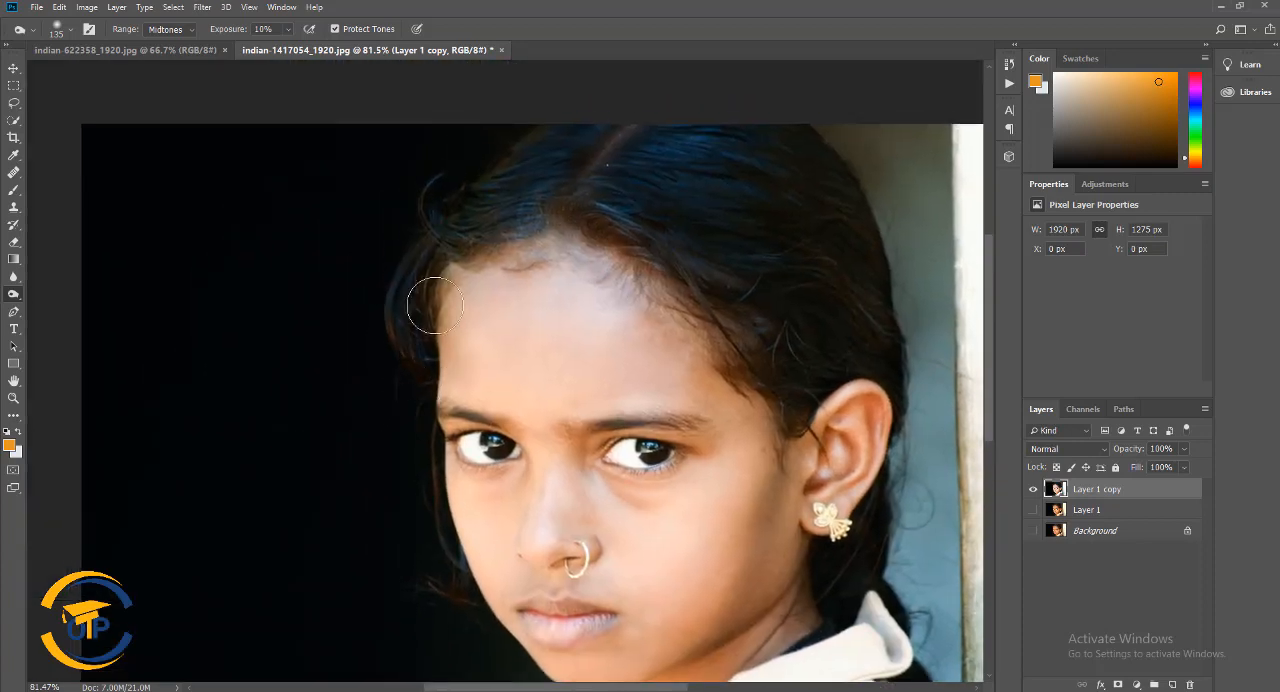
pyautogui.scroll(-1, 790, 480)
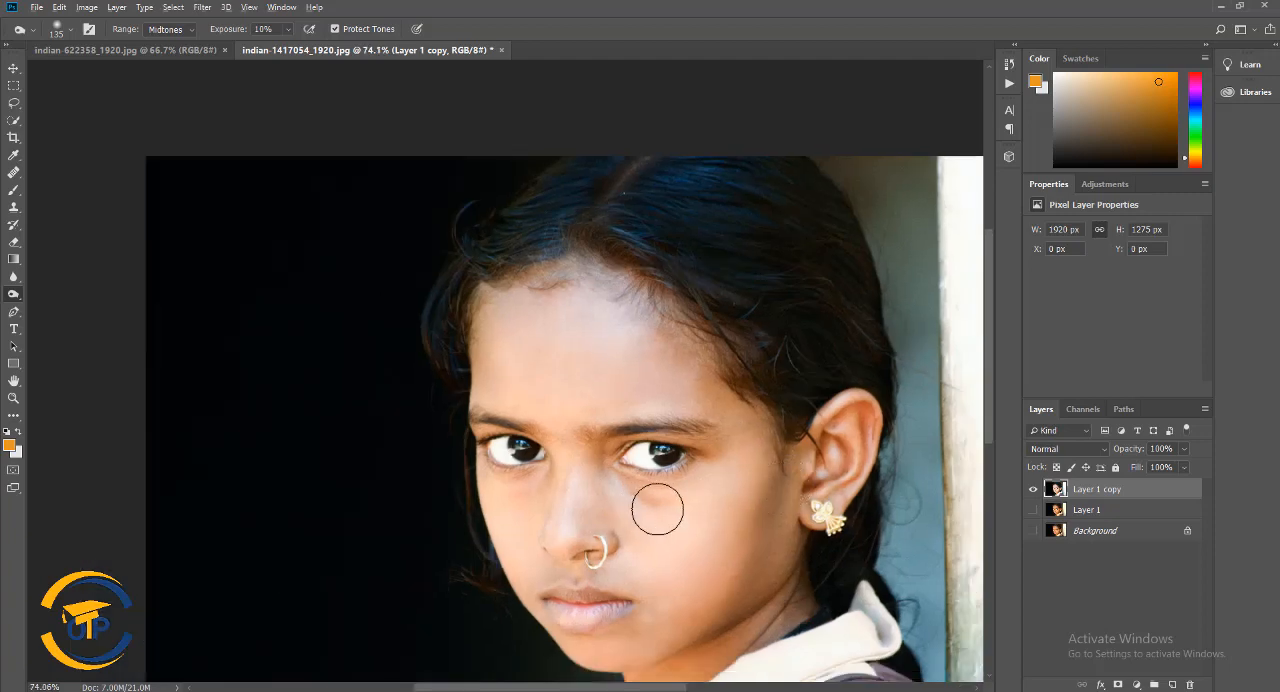
# Burn the skin beside the nose bridge and inner eye with a 48 px brush at 5% exposure, and check the recent history states
pyautogui.scroll(-3, 657, 509)
pyautogui.hscroll(3, 640, 495)
pyautogui.scroll(1, 627, 478)
pyautogui.scroll(2, 600, 456)
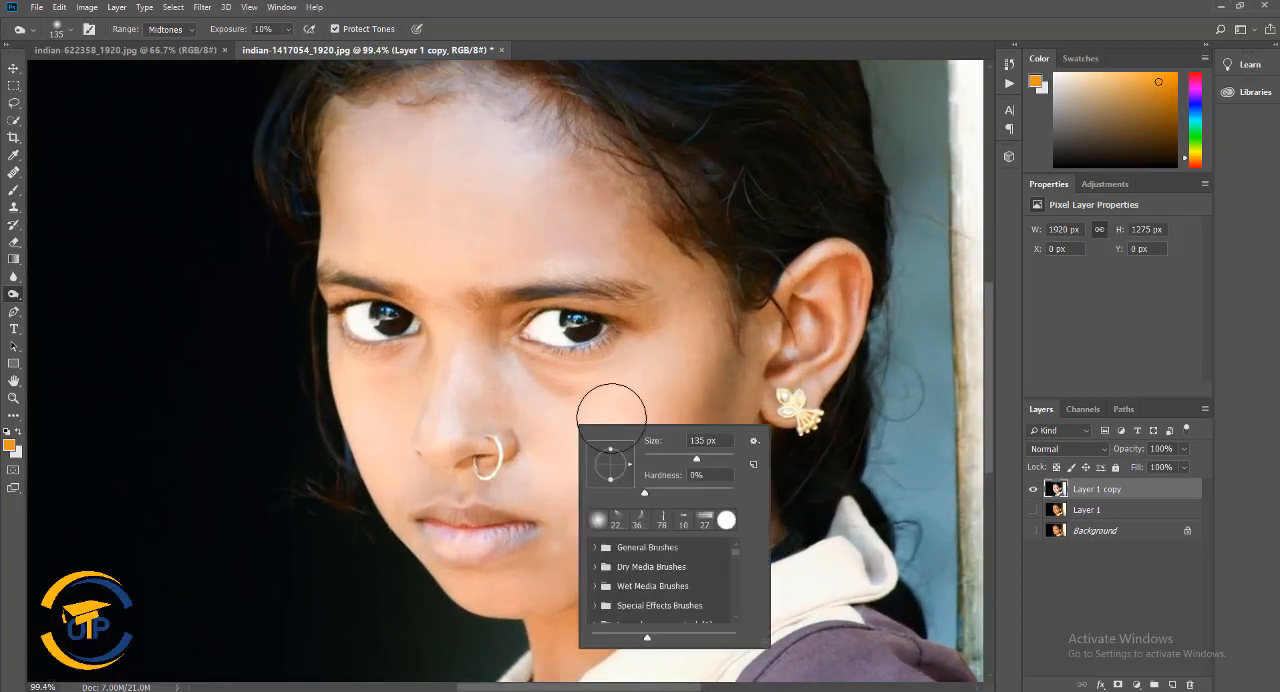
pyautogui.click(665, 458)
pyautogui.click(492, 322)
pyautogui.click(287, 29)
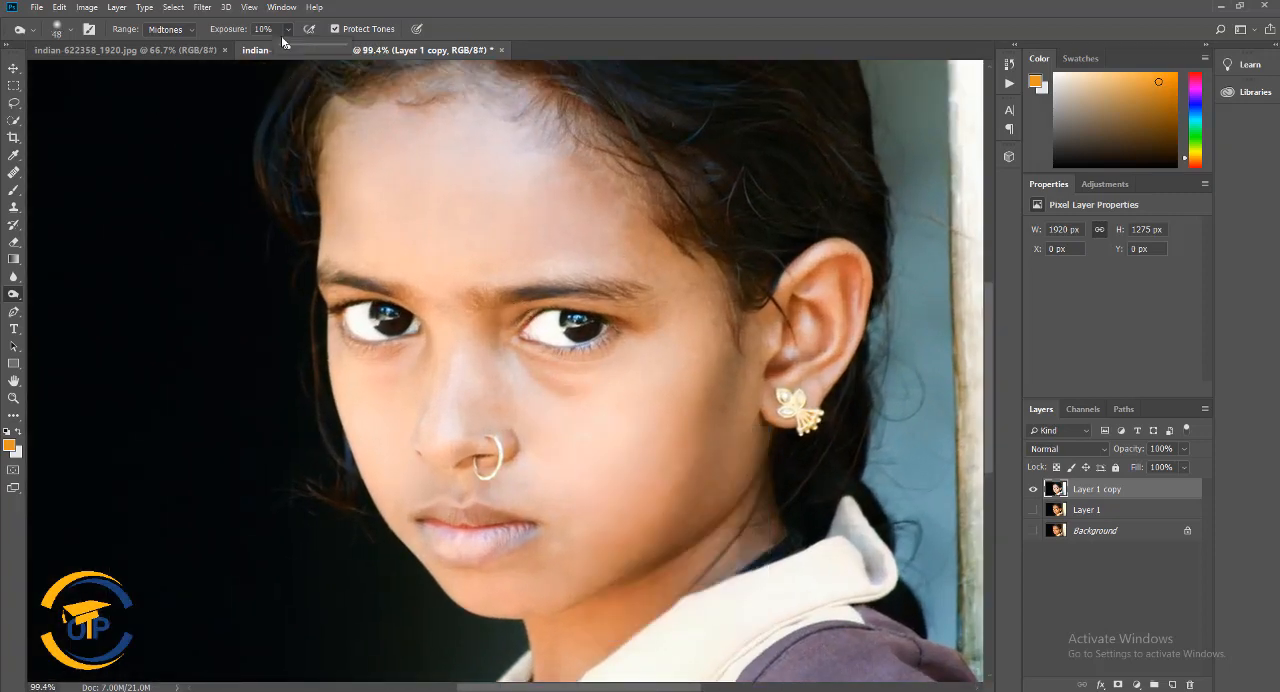
pyautogui.click(499, 339)
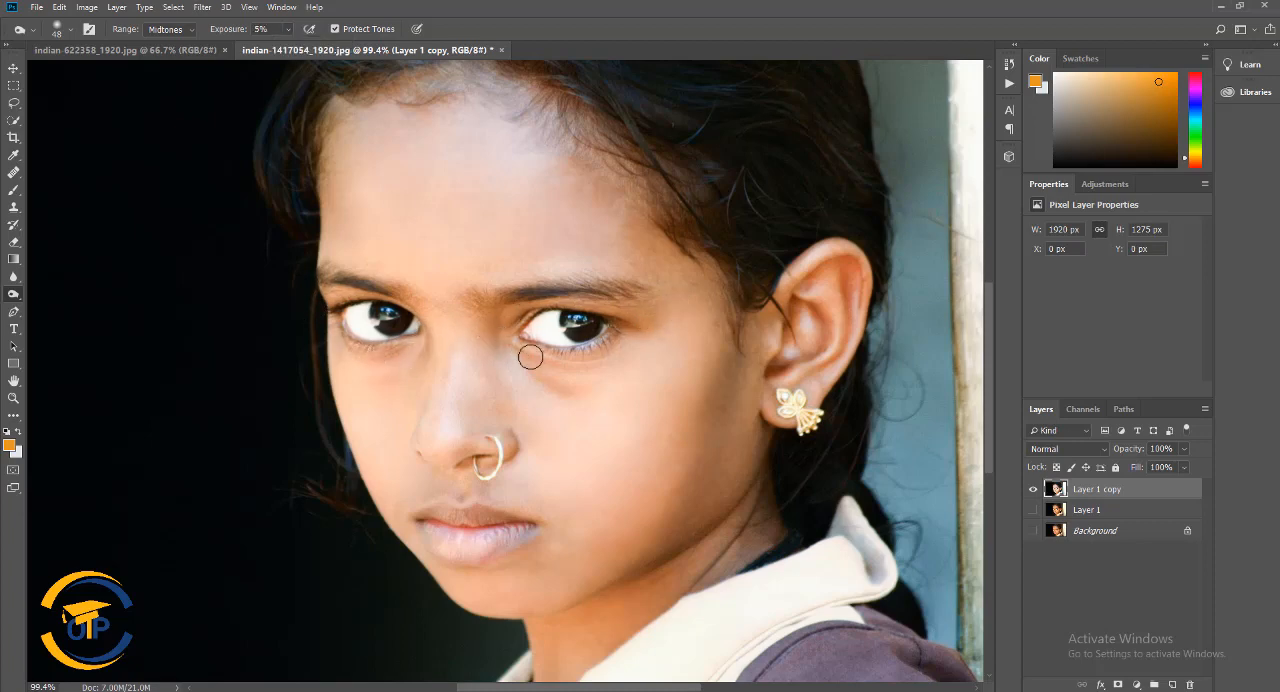
pyautogui.scroll(-5, 620, 460)
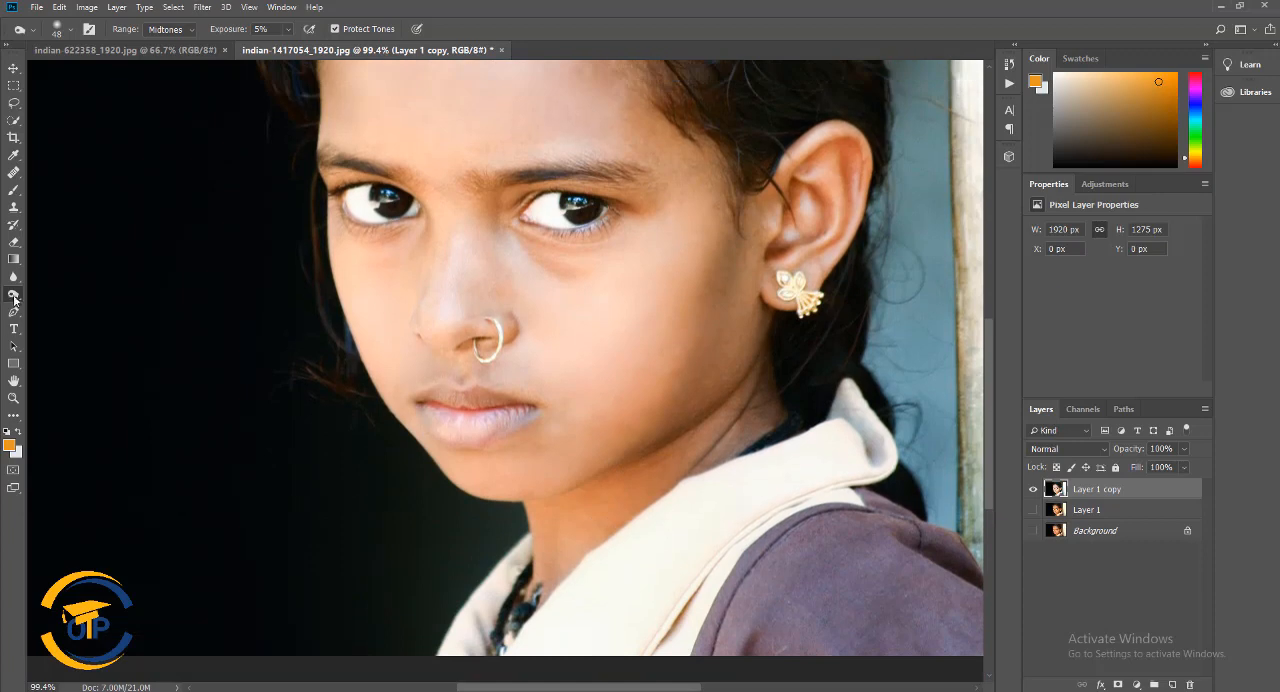
pyautogui.scroll(2, 266, 432)
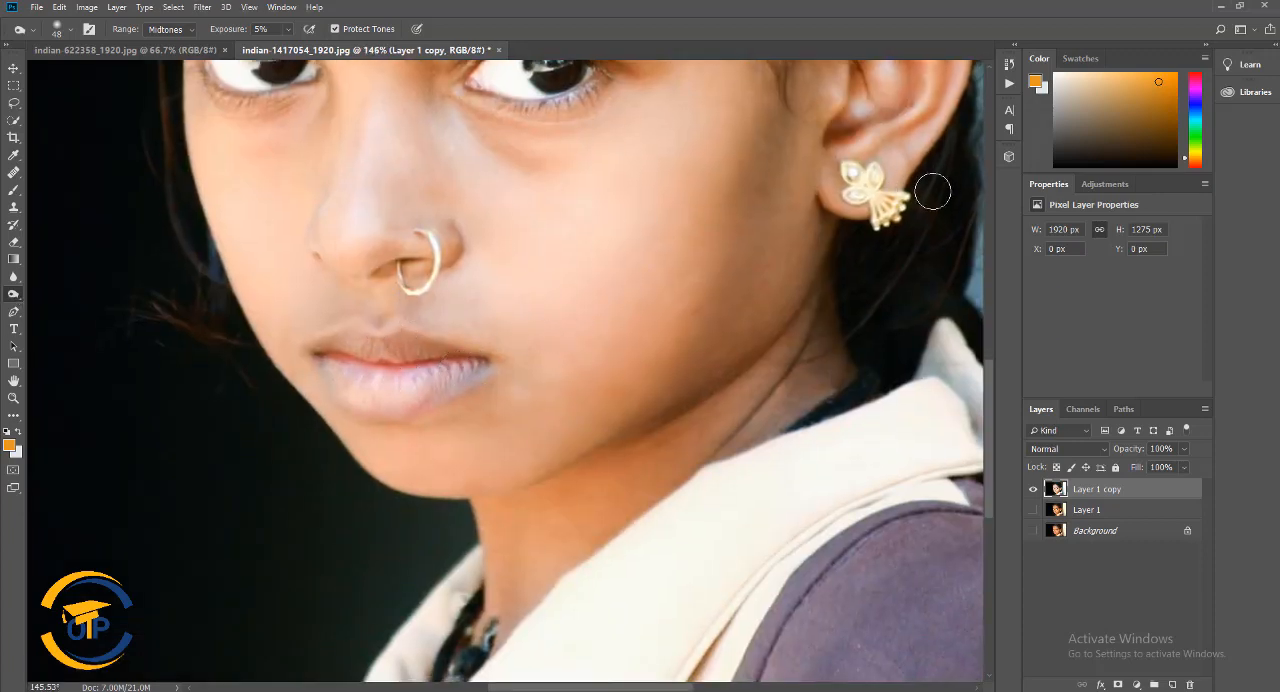
pyautogui.click(1009, 65)
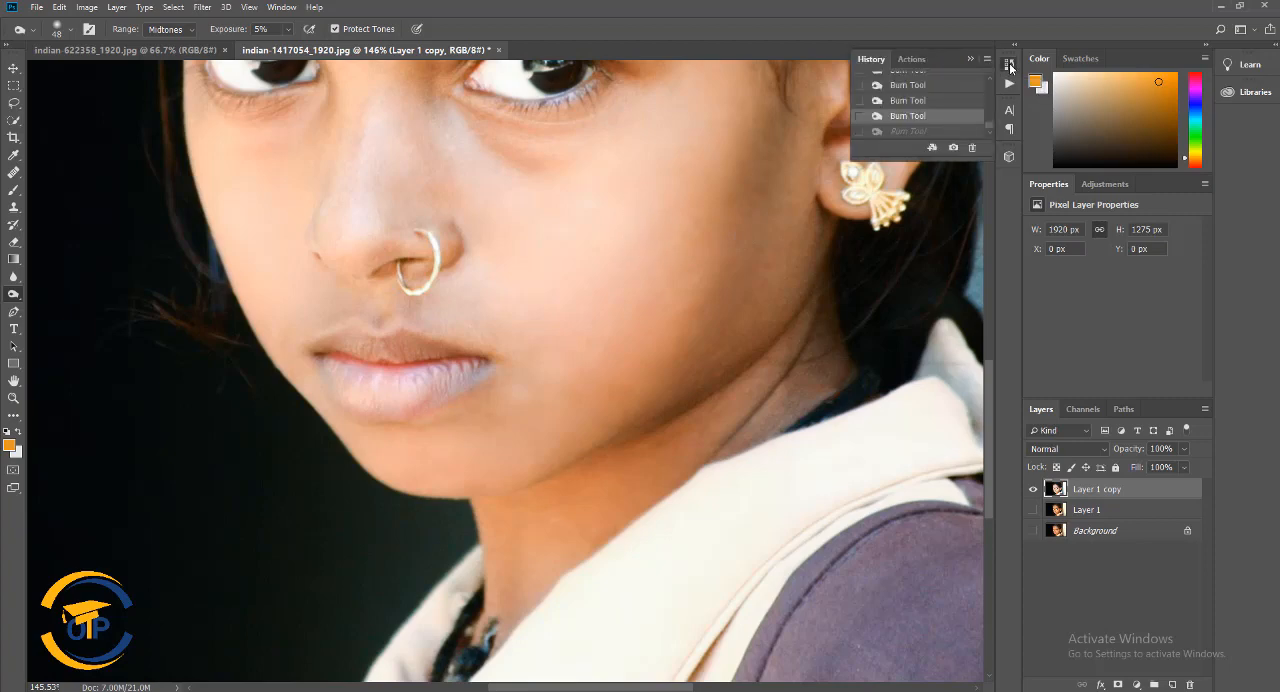
pyautogui.click(1009, 65)
# Desaturate the lower lip with the Sponge tool, using a soft 39 px brush at 50% flow
pyautogui.rightClick(14, 293)
pyautogui.click(60, 320)
pyautogui.rightClick(466, 396)
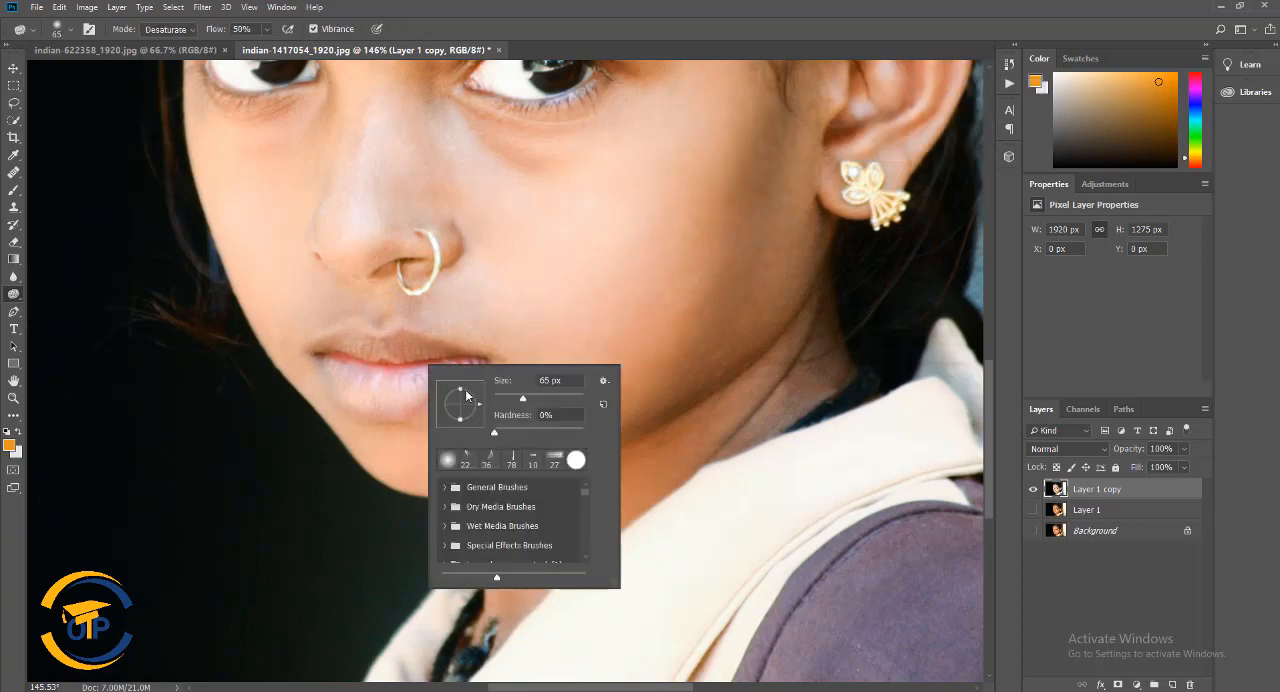
pyautogui.click(511, 397)
pyautogui.click(364, 384)
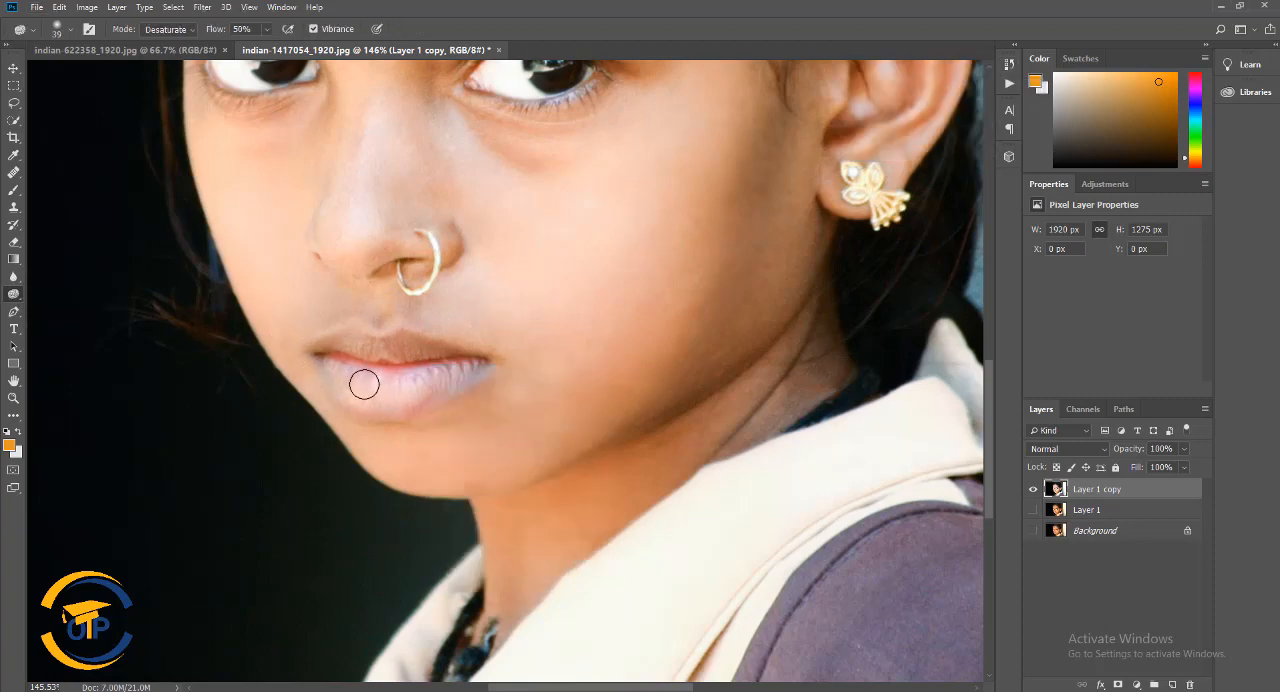
pyautogui.scroll(3, 364, 384)
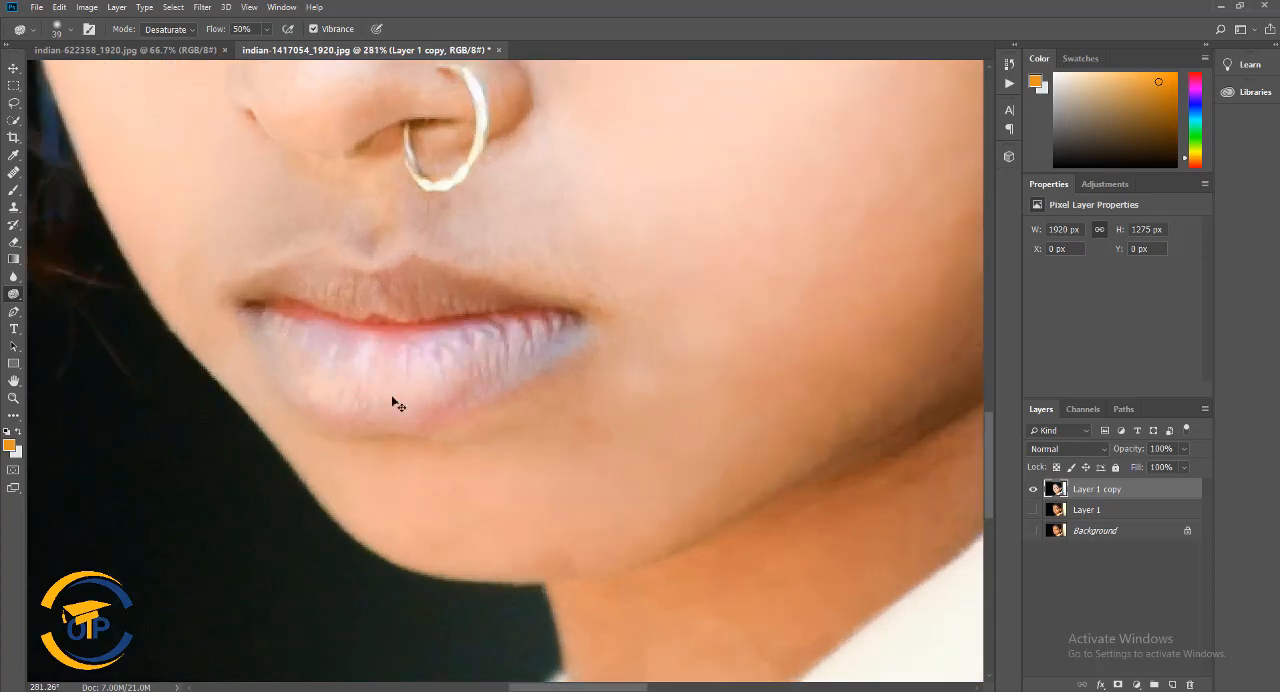
# Smooth the lip creases with the Smudge tool, using a soft 27 px brush at 10% strength
pyautogui.click(16, 296)
pyautogui.click(13, 276)
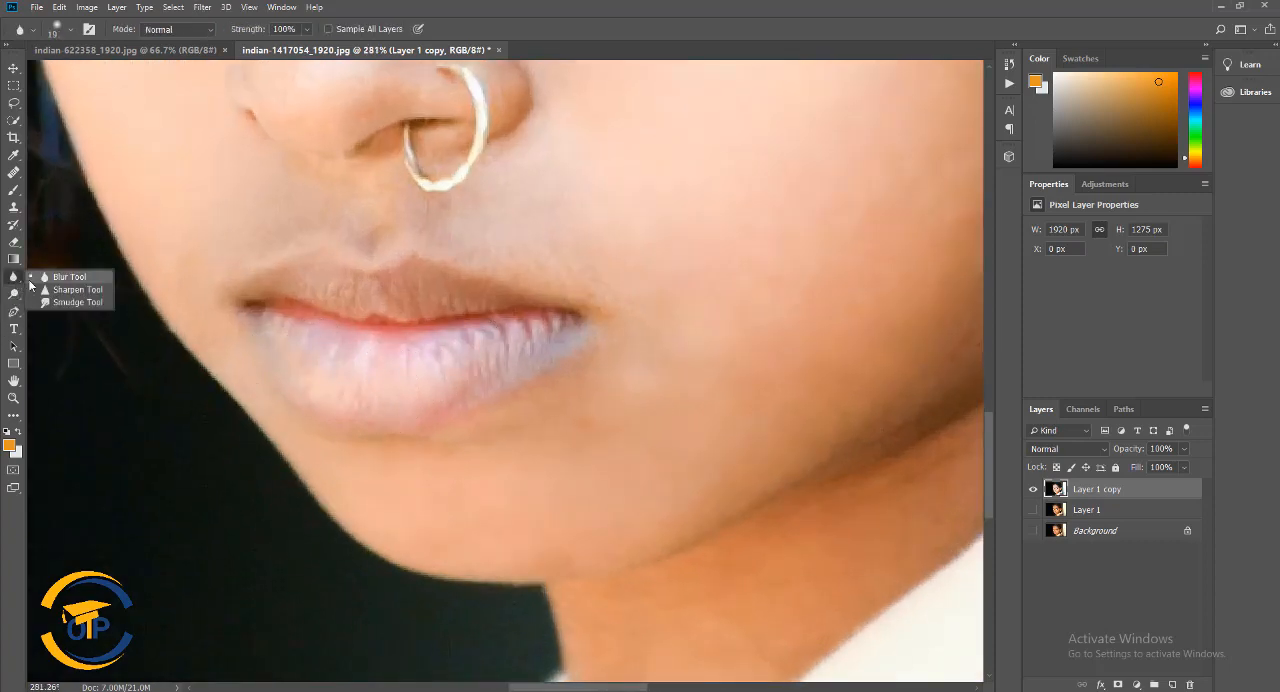
pyautogui.click(68, 290)
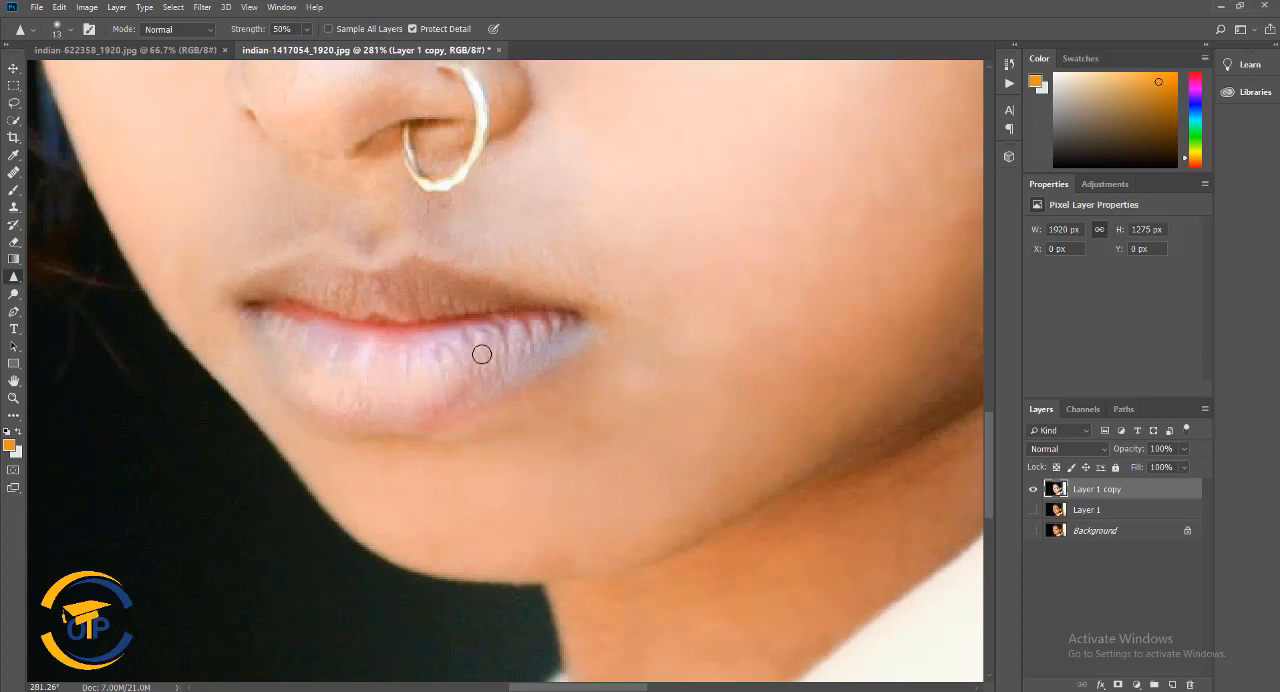
pyautogui.click(13, 276)
pyautogui.click(68, 306)
pyautogui.rightClick(445, 358)
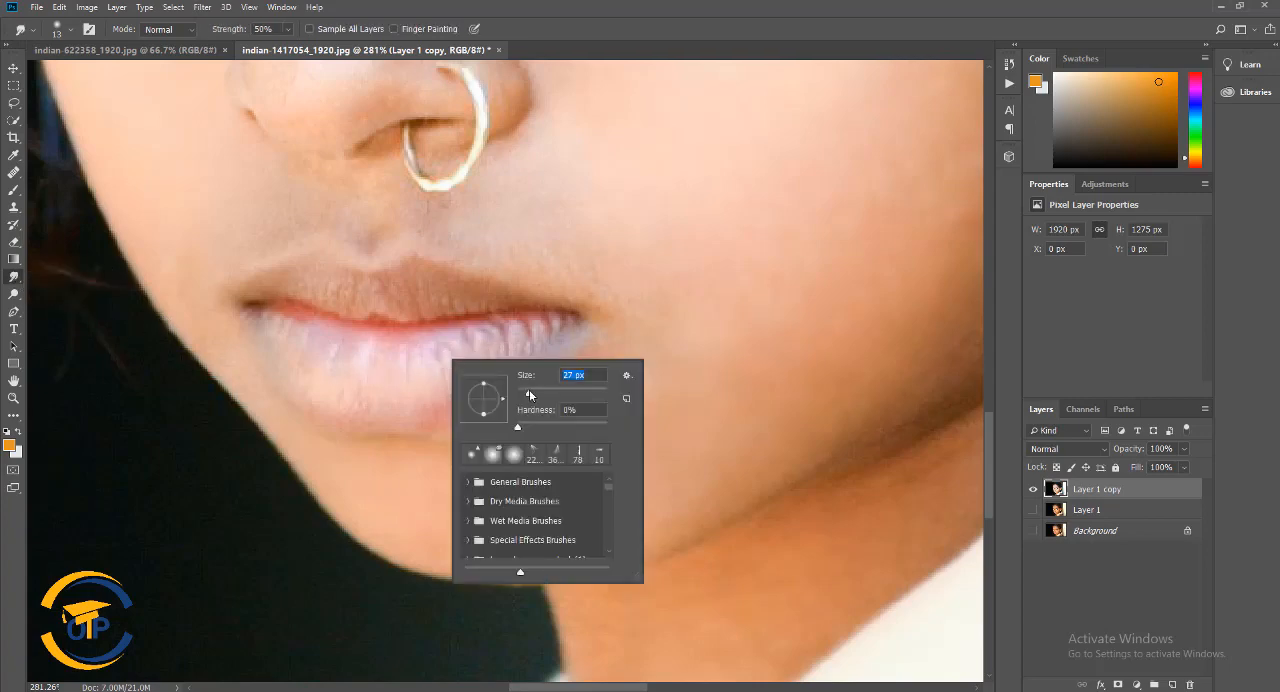
pyautogui.click(425, 367)
pyautogui.rightClick(419, 363)
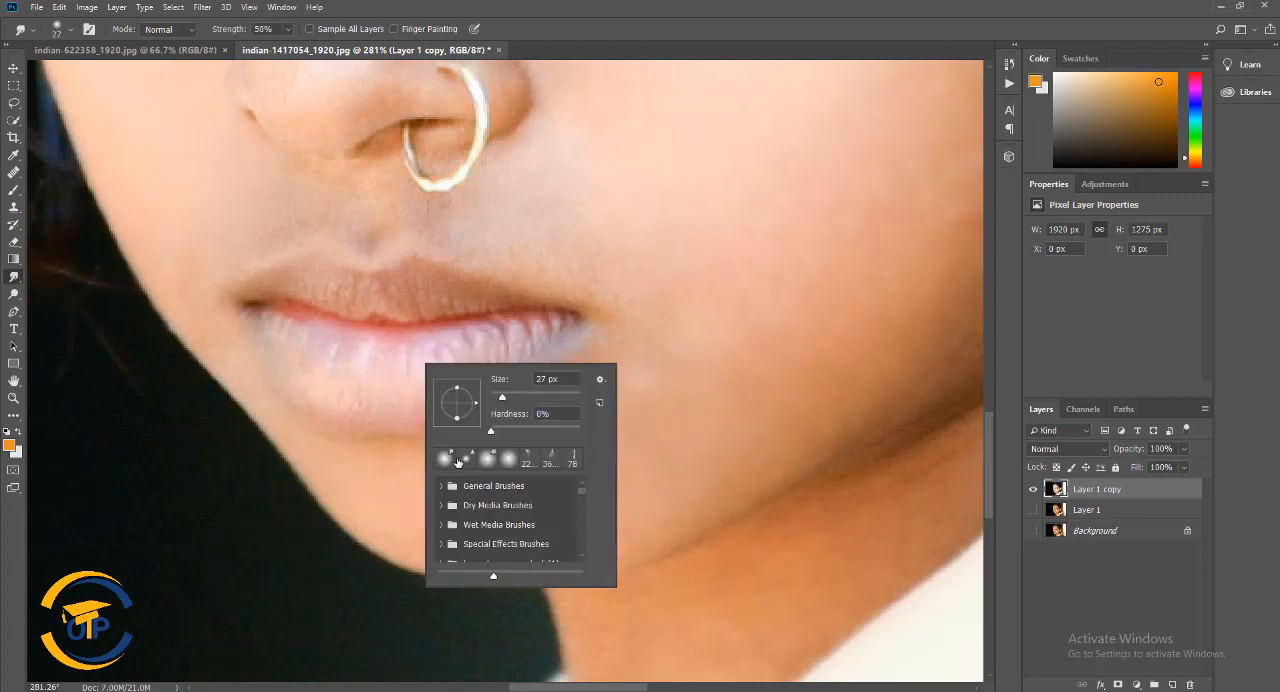
pyautogui.click(448, 460)
pyautogui.click(288, 31)
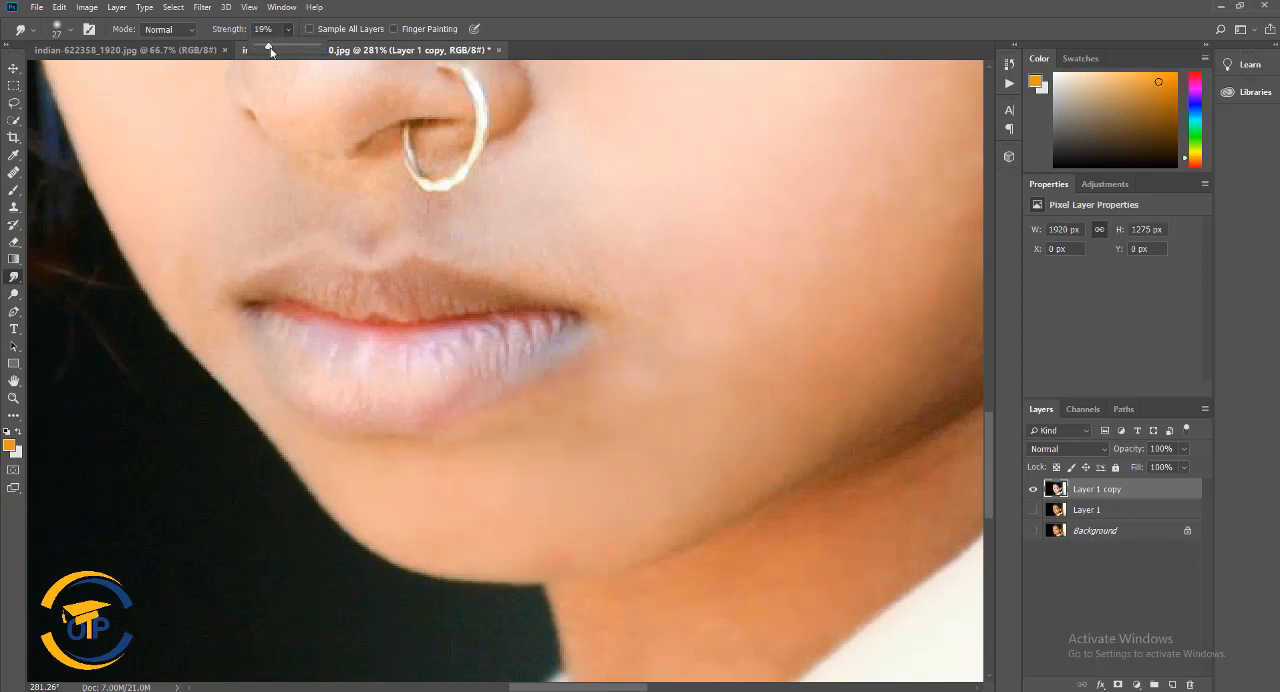
pyautogui.moveTo(264, 50); pyautogui.dragTo(263, 50)
pyautogui.moveTo(339, 361)
pyautogui.mouseDown()
pyautogui.moveTo(497, 352)
pyautogui.moveTo(535, 345)
pyautogui.moveTo(473, 345)
pyautogui.moveTo(543, 333)
pyautogui.moveTo(388, 366)
pyautogui.moveTo(280, 348)
pyautogui.moveTo(390, 408)
pyautogui.moveTo(479, 377)
pyautogui.moveTo(316, 361)
pyautogui.moveTo(375, 379)
pyautogui.mouseUp()
pyautogui.moveTo(313, 285)
pyautogui.mouseDown()
pyautogui.moveTo(374, 298)
pyautogui.moveTo(280, 291)
pyautogui.moveTo(458, 300)
pyautogui.moveTo(284, 294)
pyautogui.moveTo(266, 334)
pyautogui.moveTo(448, 349)
pyautogui.moveTo(330, 357)
pyautogui.moveTo(351, 351)
pyautogui.moveTo(310, 345)
pyautogui.moveTo(351, 369)
pyautogui.moveTo(426, 366)
pyautogui.moveTo(353, 353)
pyautogui.moveTo(437, 365)
pyautogui.moveTo(464, 342)
pyautogui.moveTo(537, 331)
pyautogui.mouseUp()
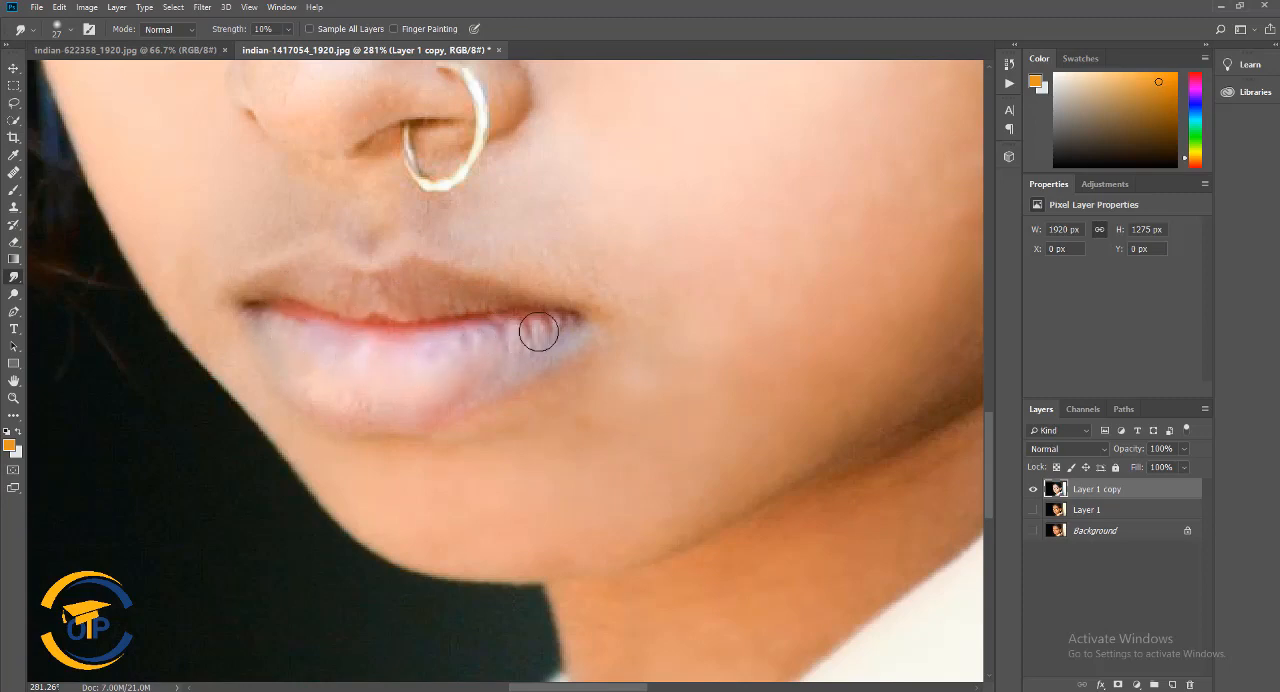
# Soften the lips with the Blur tool, using a soft 25 px brush at 30% strength
pyautogui.scroll(-5, 537, 331)
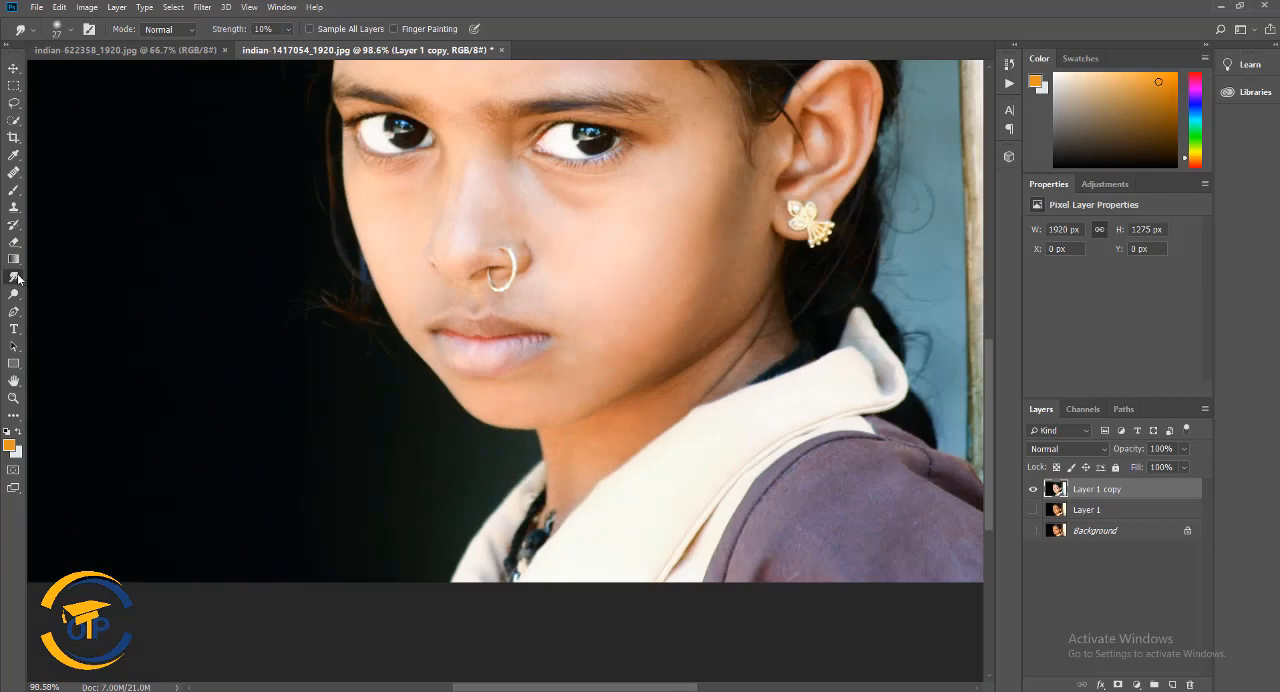
pyautogui.click(18, 278)
pyautogui.click(60, 279)
pyautogui.rightClick(603, 347)
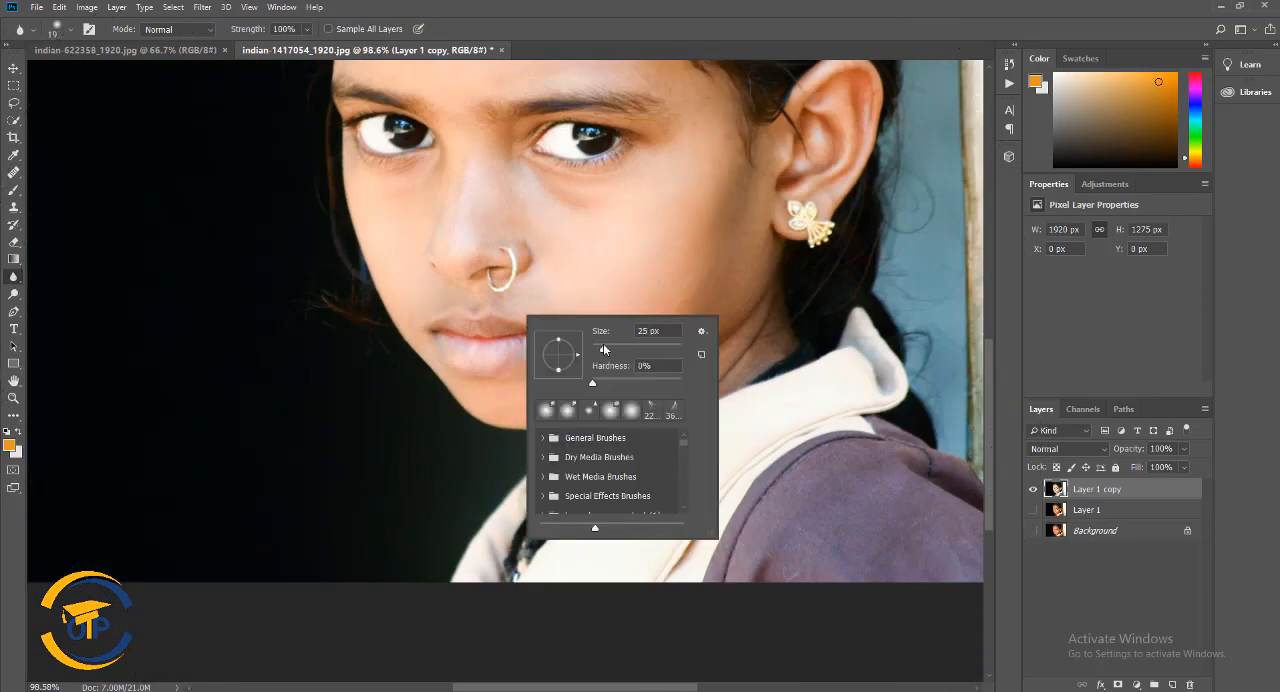
pyautogui.click(603, 348)
pyautogui.click(307, 30)
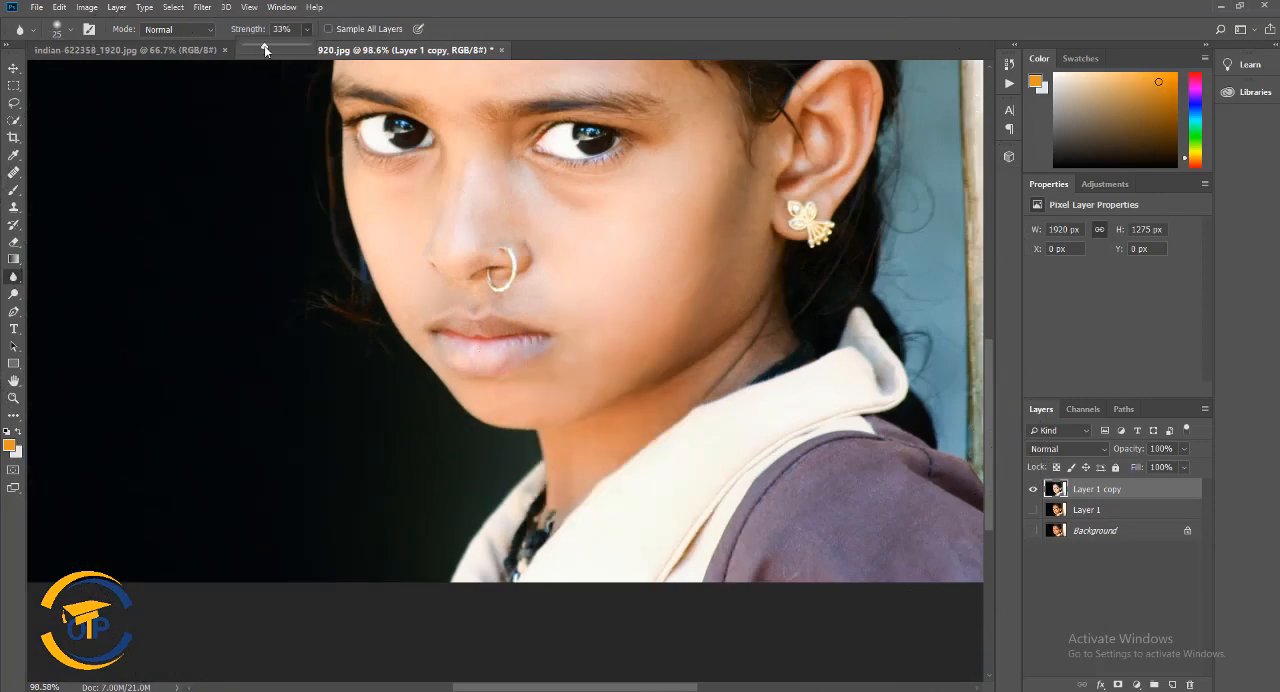
pyautogui.scroll(3, 552, 369)
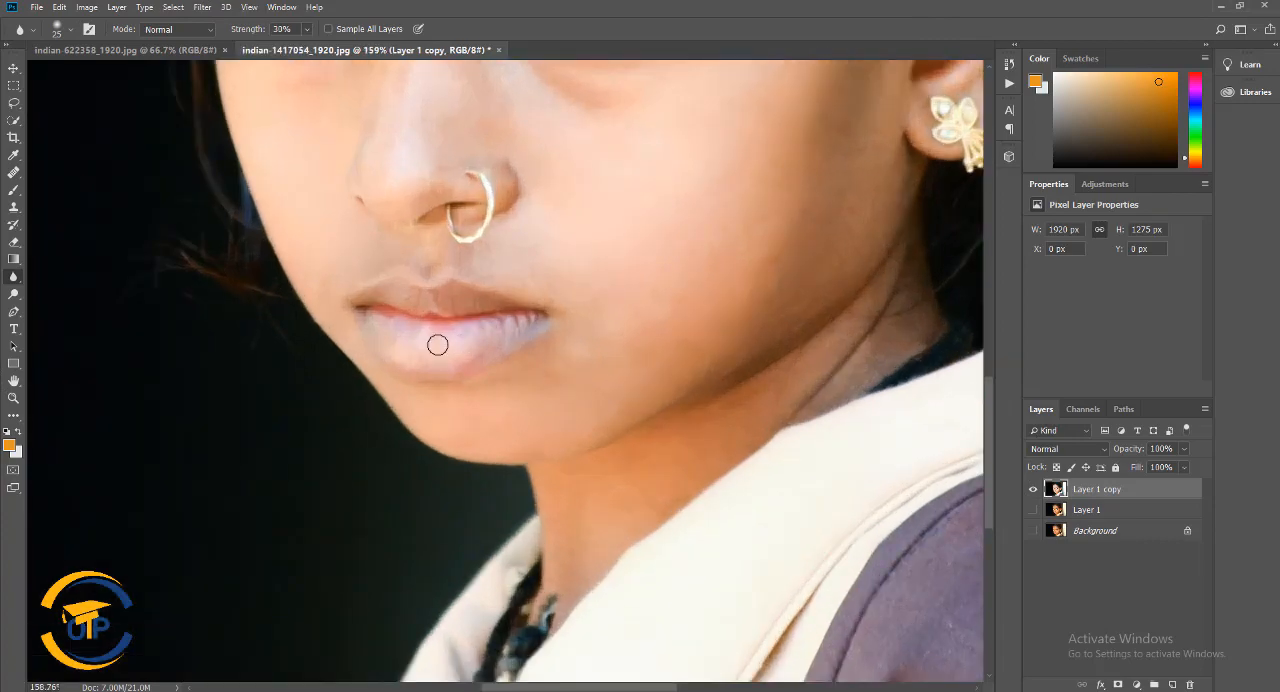
pyautogui.scroll(-5, 557, 366)
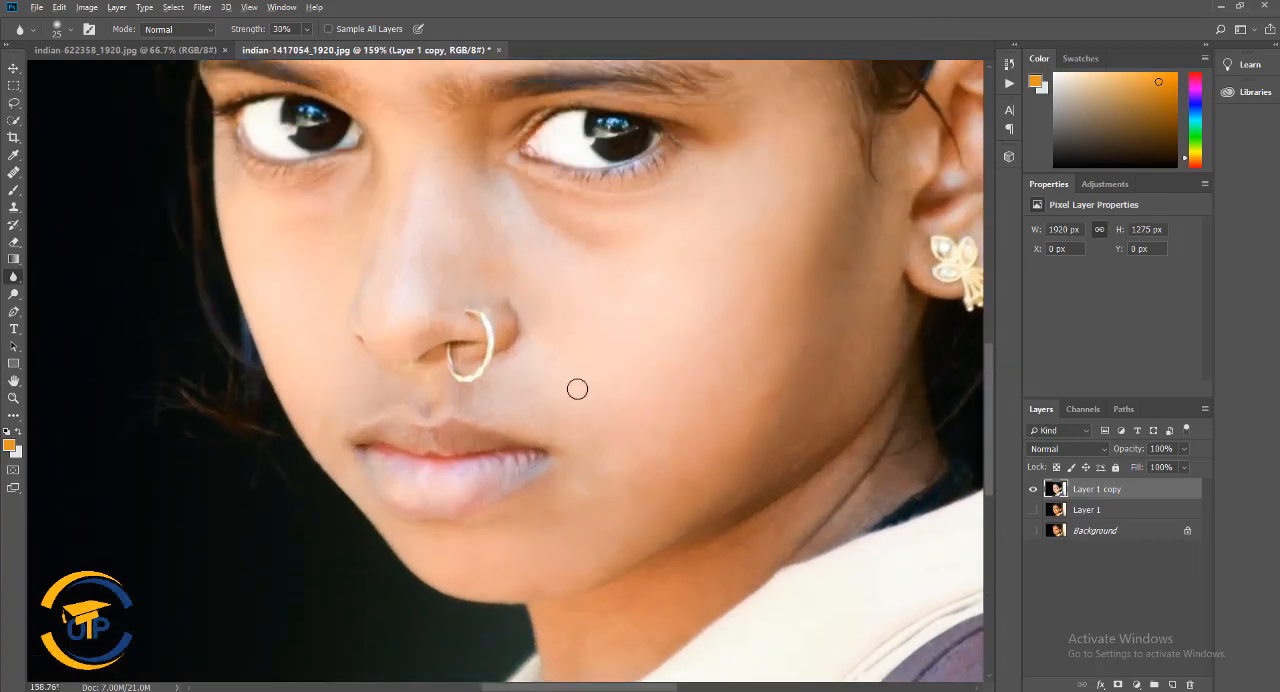
pyautogui.scroll(2, 624, 414)
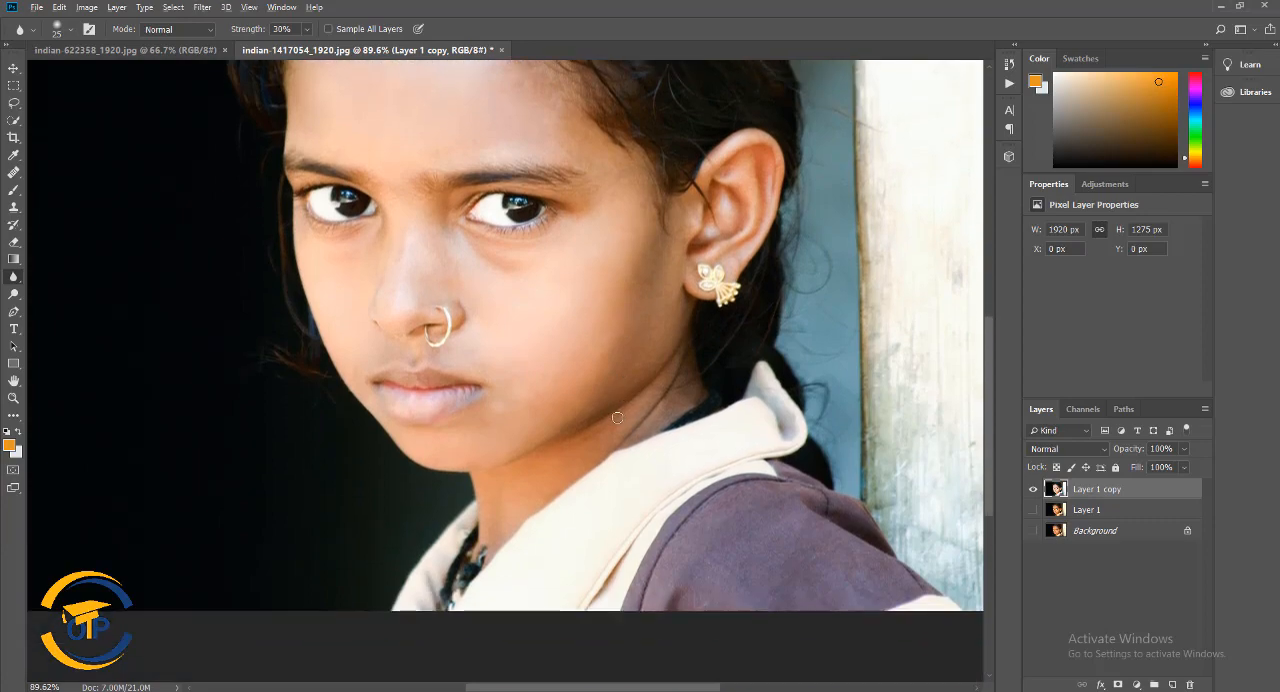
pyautogui.scroll(-2, 620, 417)
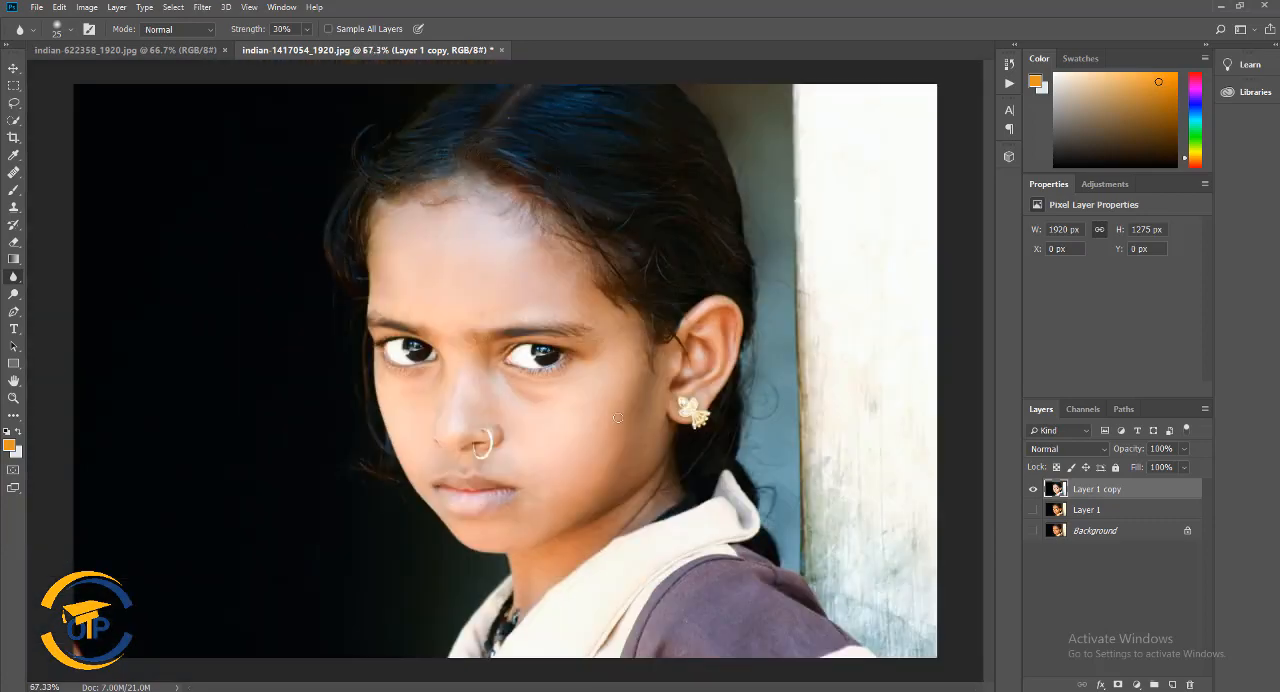
# Dodge the midtones of the forehead and nose bridge with a soft 21 px brush at 5% exposure
pyautogui.click(13, 294)
pyautogui.click(60, 295)
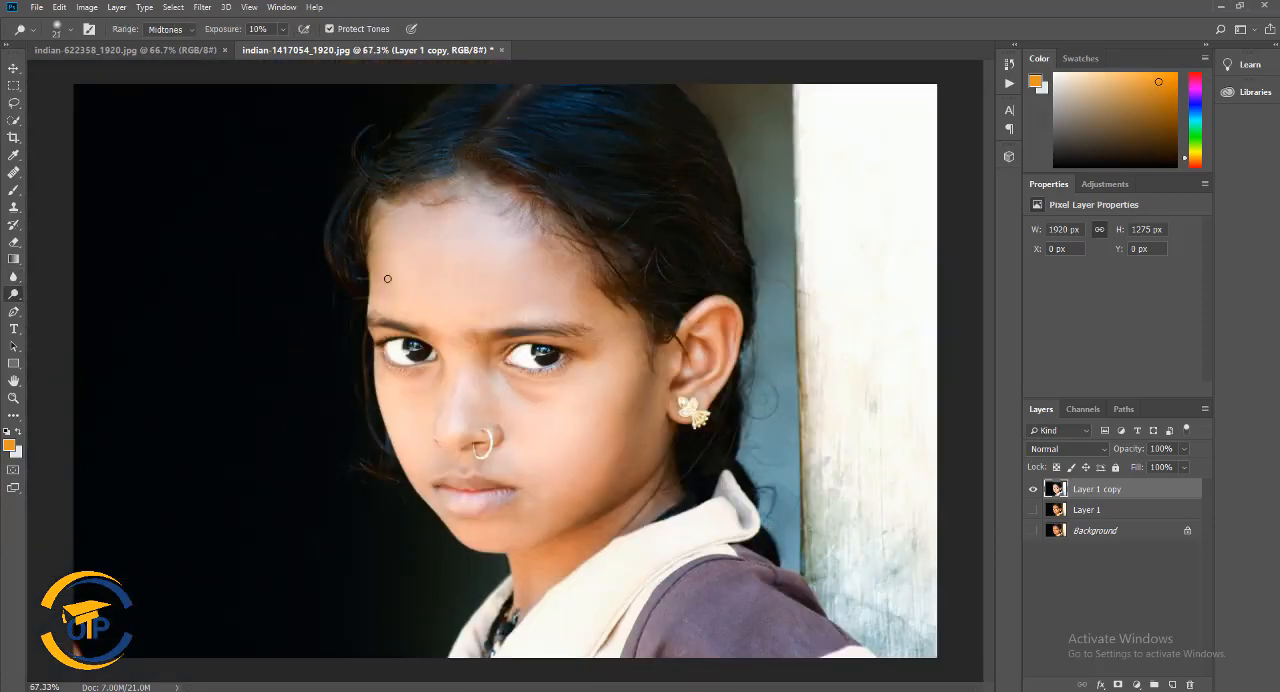
pyautogui.click(284, 29)
pyautogui.moveTo(284, 48); pyautogui.dragTo(281, 50)
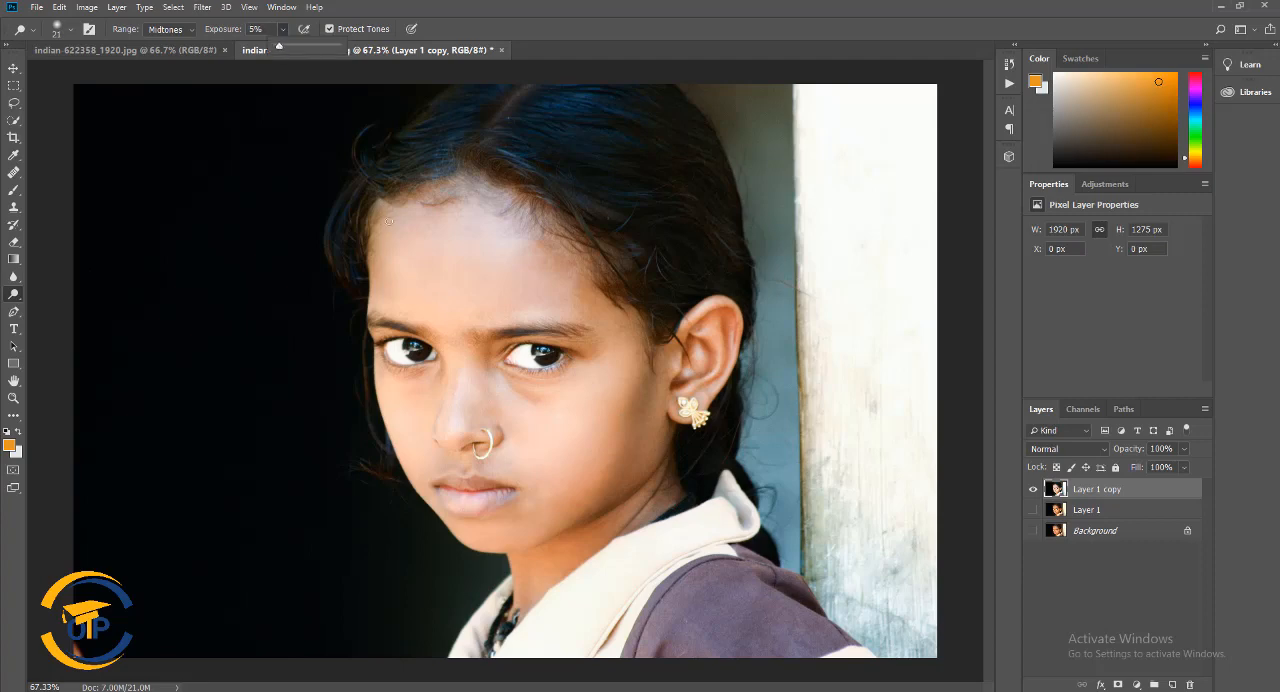
pyautogui.scroll(4, 490, 415)
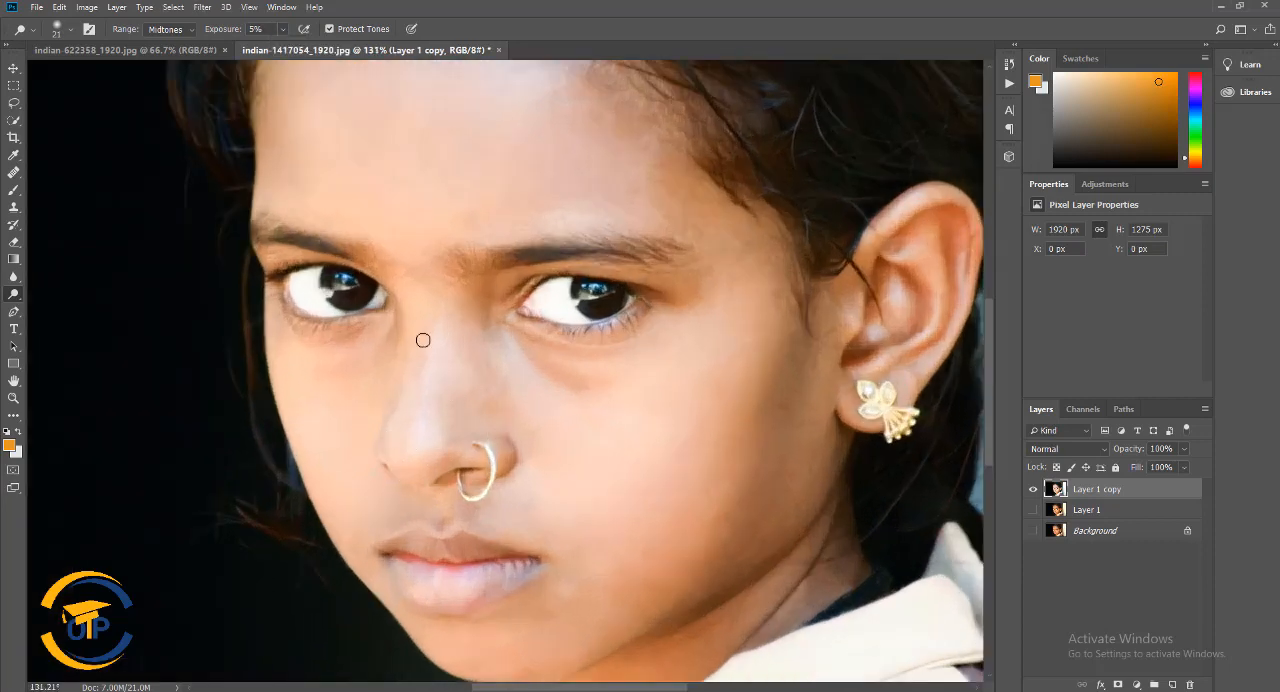
# Blur the skin around the nose and mouth at 30% strength, and dodge the area above the upper lip at 5% exposure
pyautogui.click(13, 276)
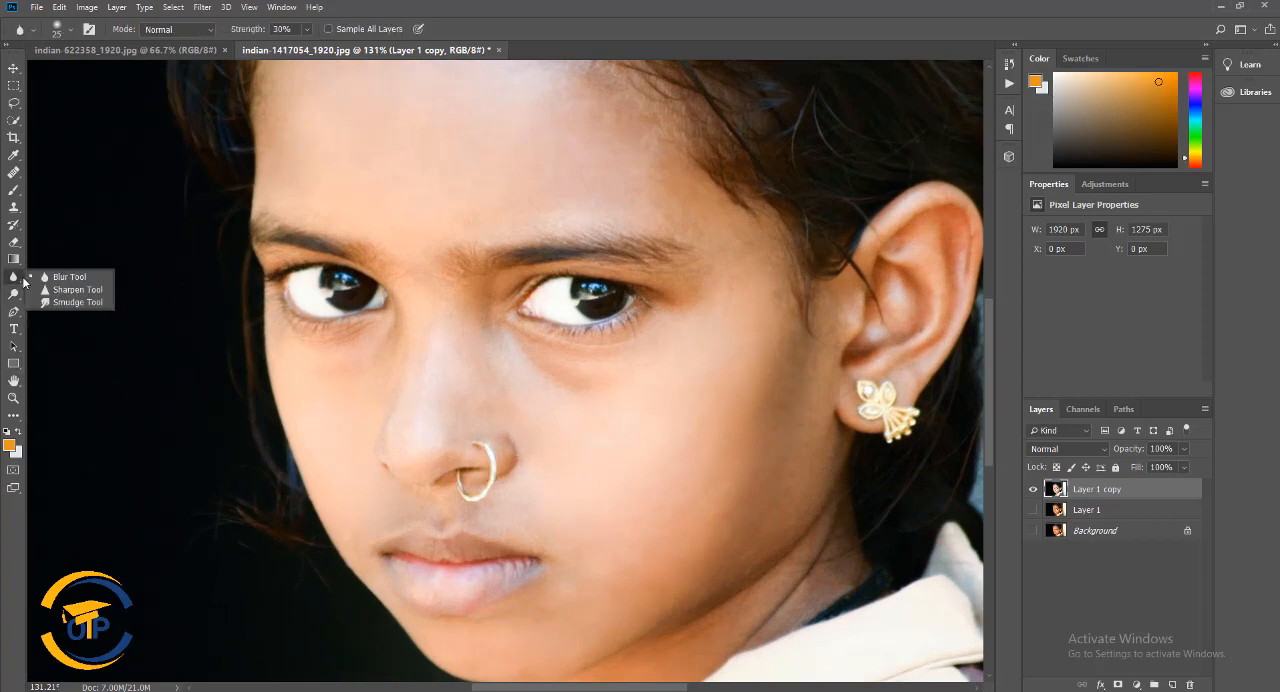
pyautogui.click(60, 279)
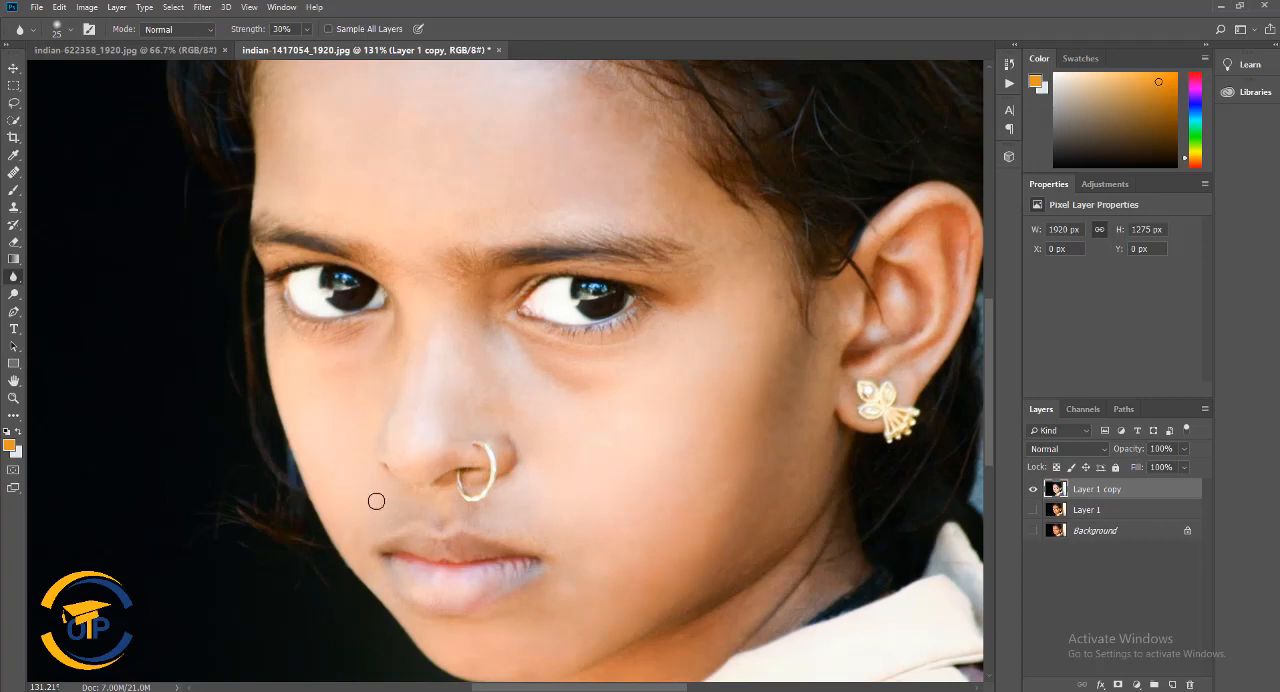
pyautogui.click(13, 293)
pyautogui.click(60, 293)
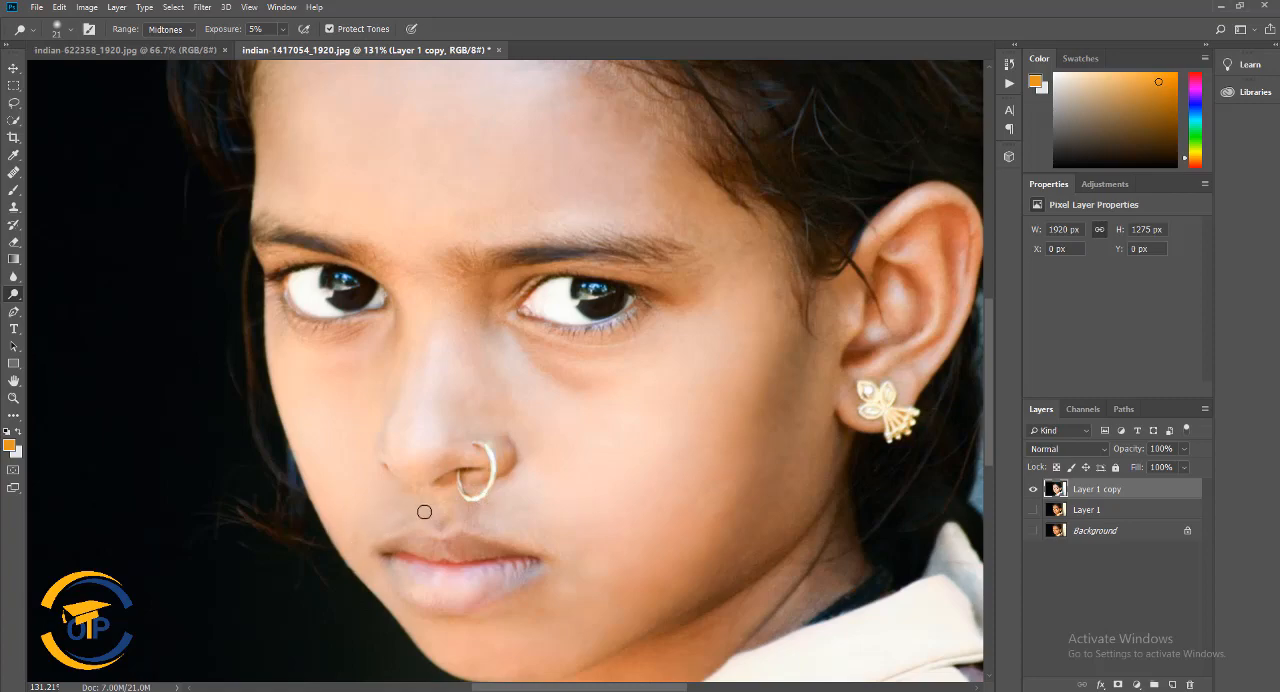
# Show Layer 1 and toggle the visibility of Layer 1 copy to compare the portrait before and after retouching
pyautogui.hotkey('ctrl', '0')
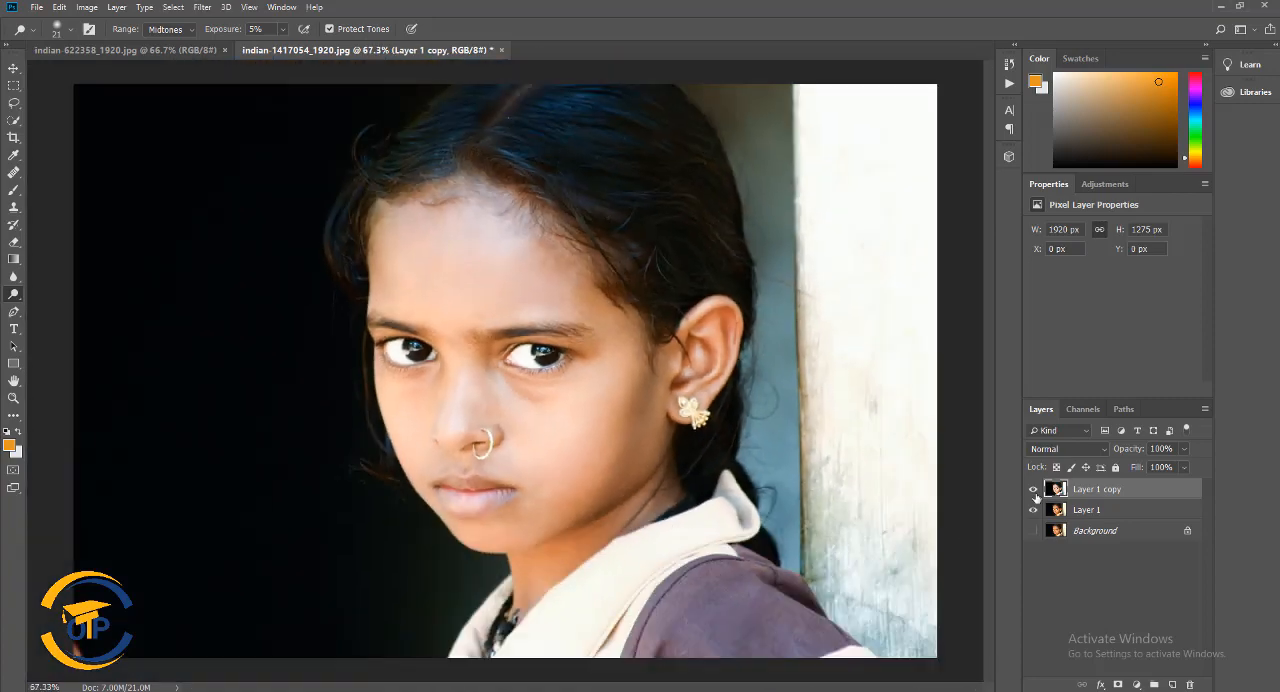
pyautogui.click(1034, 490)
pyautogui.click(1034, 490)
pyautogui.click(1034, 490)
pyautogui.click(1034, 490)
pyautogui.click(1034, 490)
pyautogui.click(1034, 490)
# Dodge the midtones of the collar and shirt shoulder with a soft 85 px brush at 15% exposure
pyautogui.scroll(2, 677, 480)
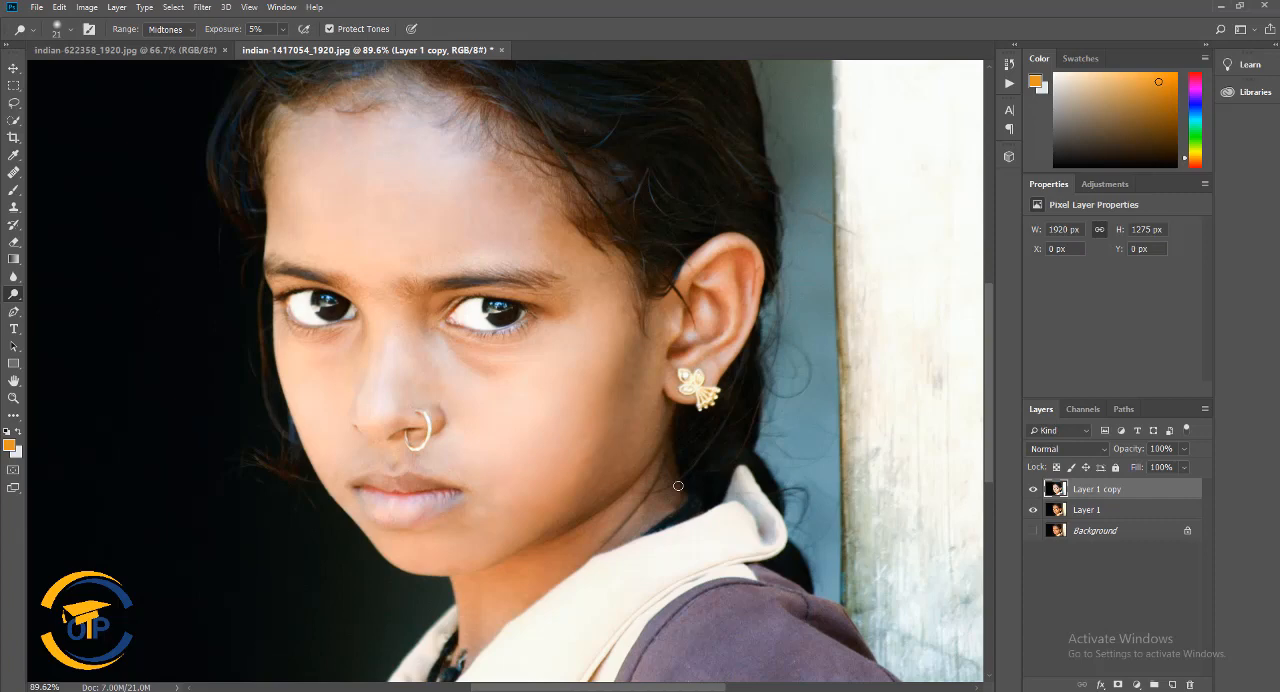
pyautogui.rightClick(15, 297)
pyautogui.click(48, 296)
pyautogui.scroll(-3, 570, 393)
pyautogui.rightClick(628, 398)
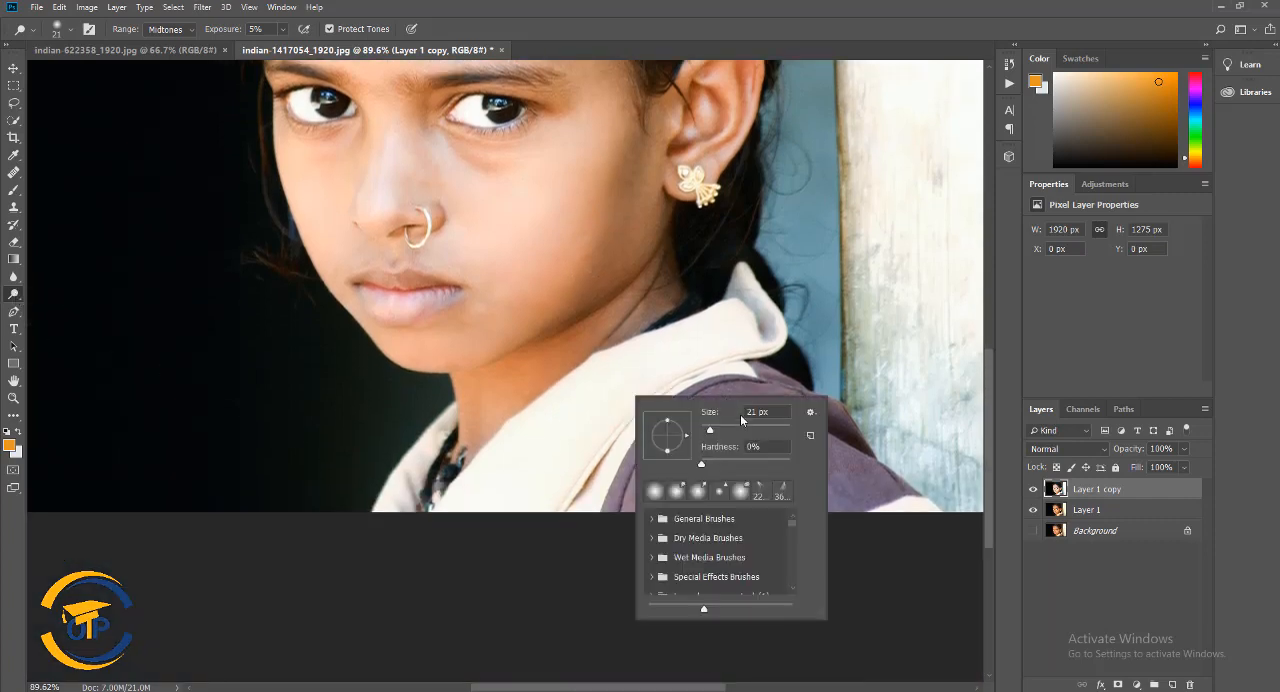
pyautogui.click(739, 427)
pyautogui.click(724, 340)
pyautogui.rightClick(258, 88)
pyautogui.click(282, 30)
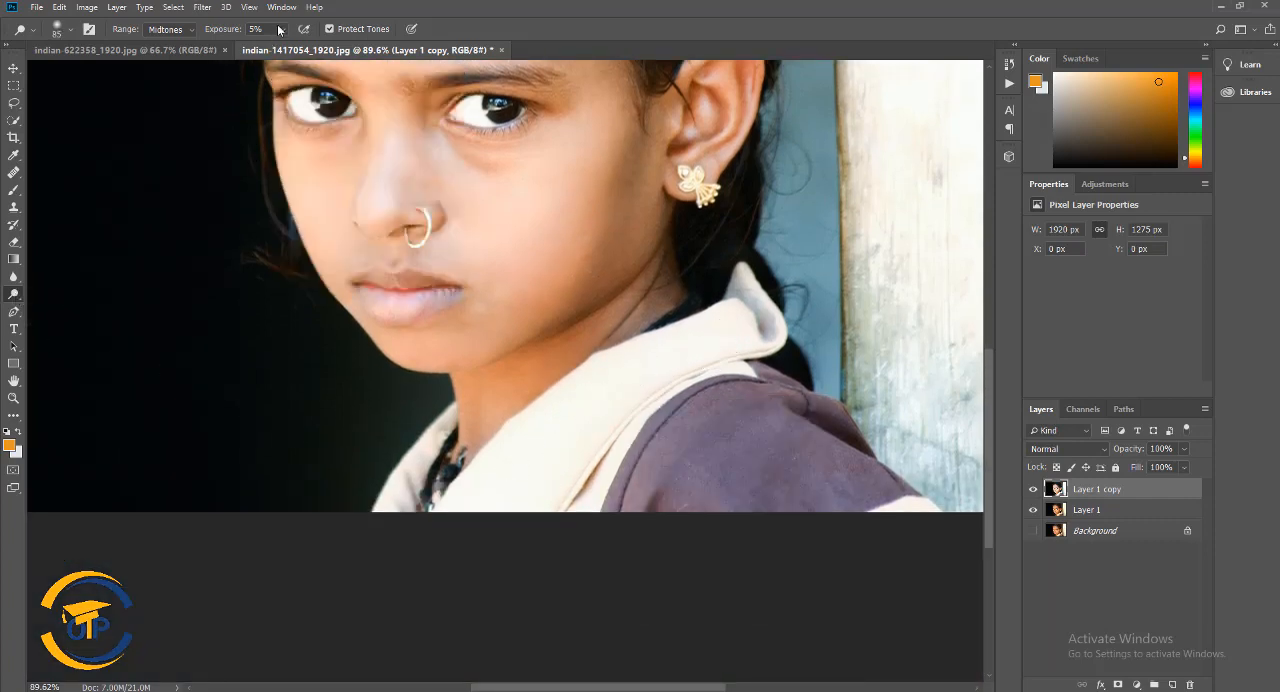
pyautogui.click(289, 47)
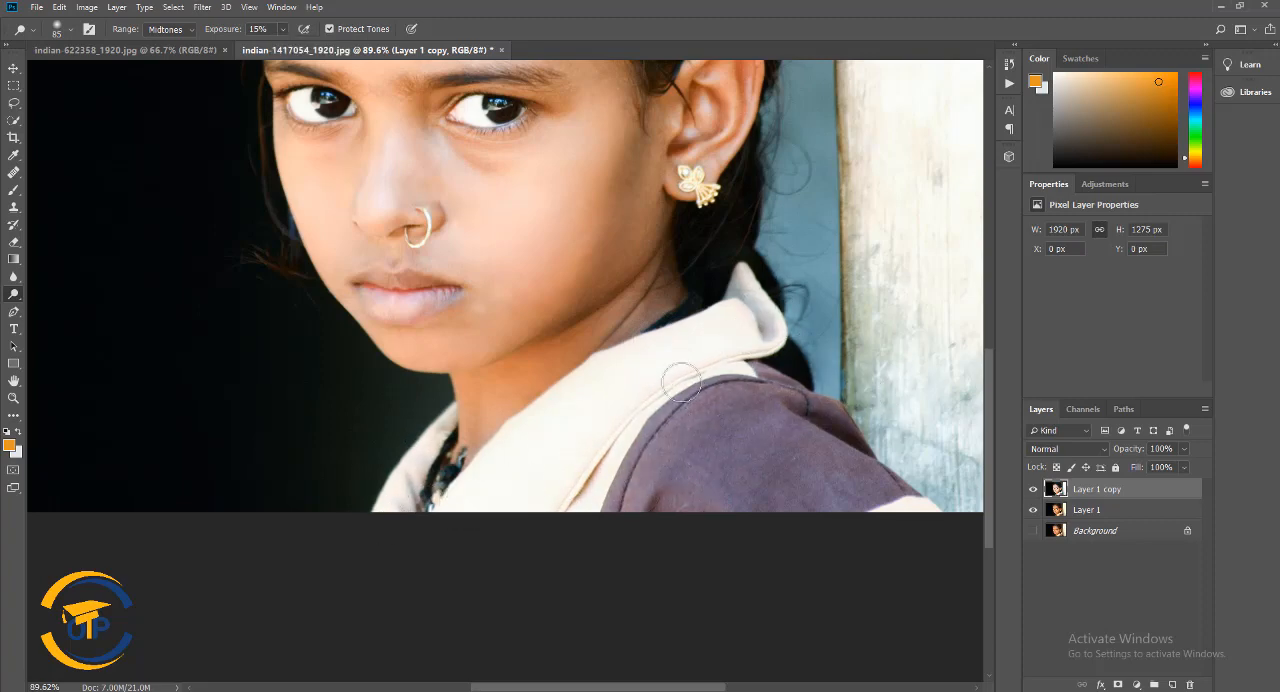
# Burn the midtones of the shirt, hair and background edge with a soft 108 px brush at 5% exposure
pyautogui.rightClick(13, 294)
pyautogui.click(58, 307)
pyautogui.rightClick(683, 430)
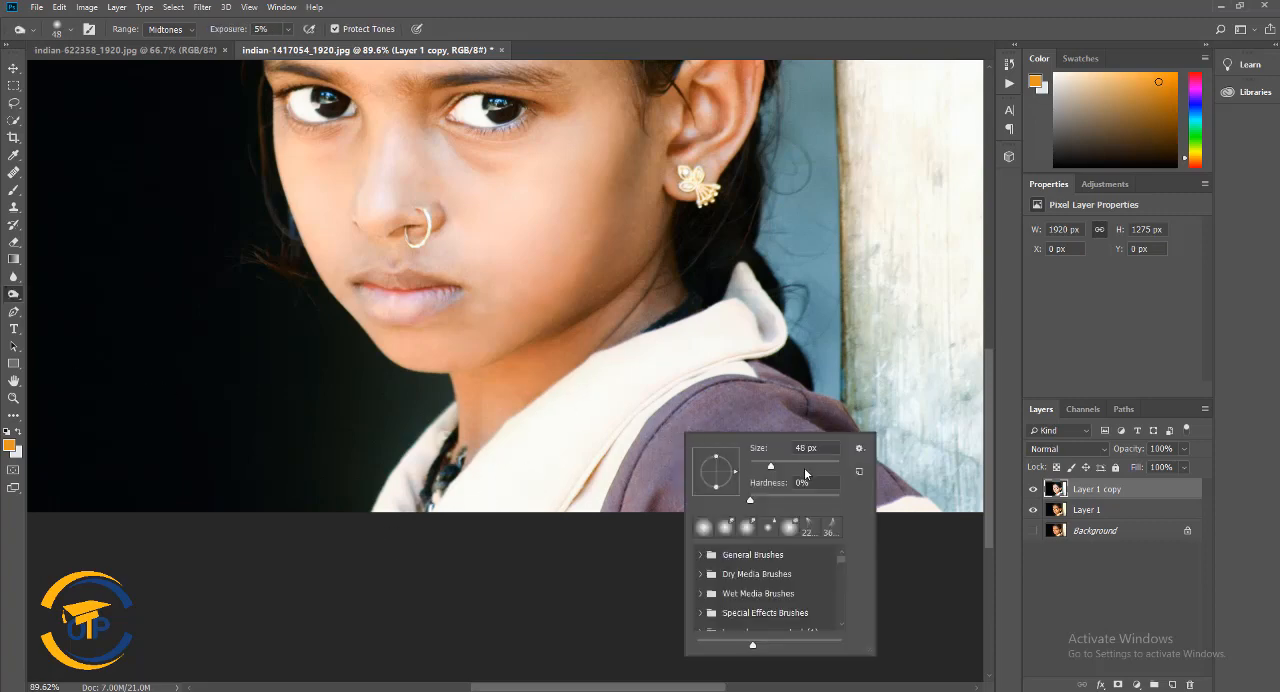
pyautogui.click(793, 465)
pyautogui.click(611, 510)
pyautogui.scroll(4, 720, 400)
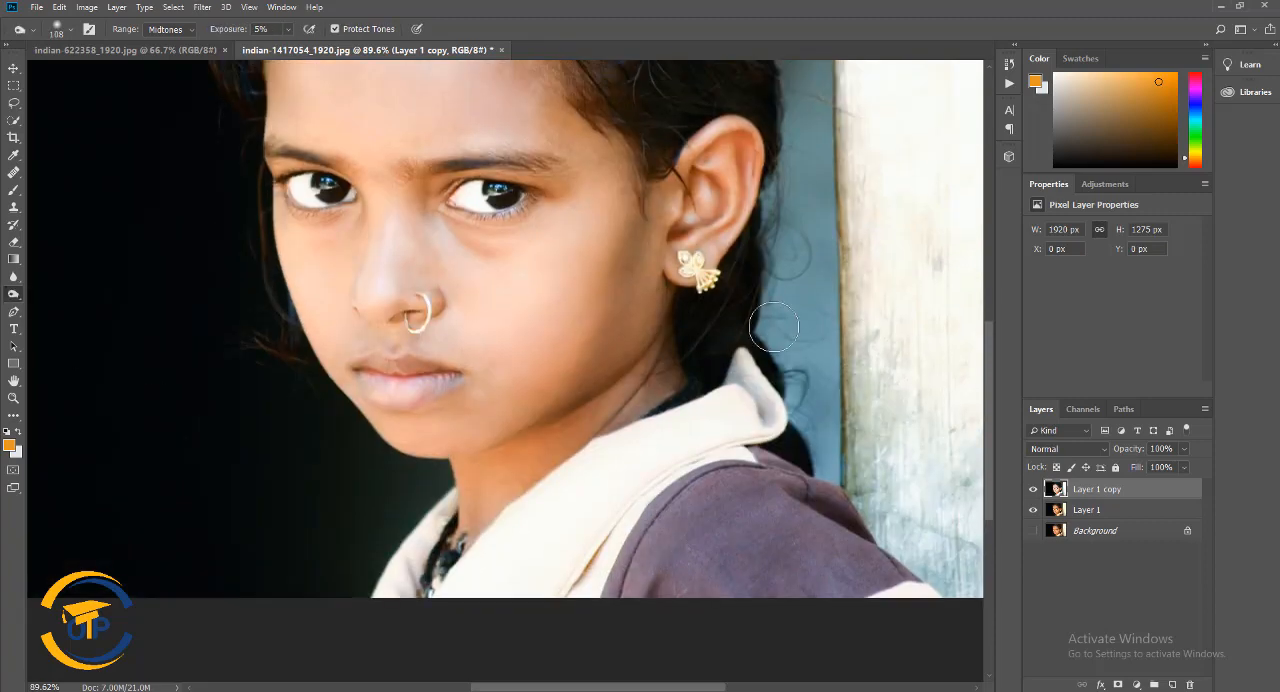
pyautogui.scroll(4, 720, 330)
pyautogui.scroll(3, 651, 191)
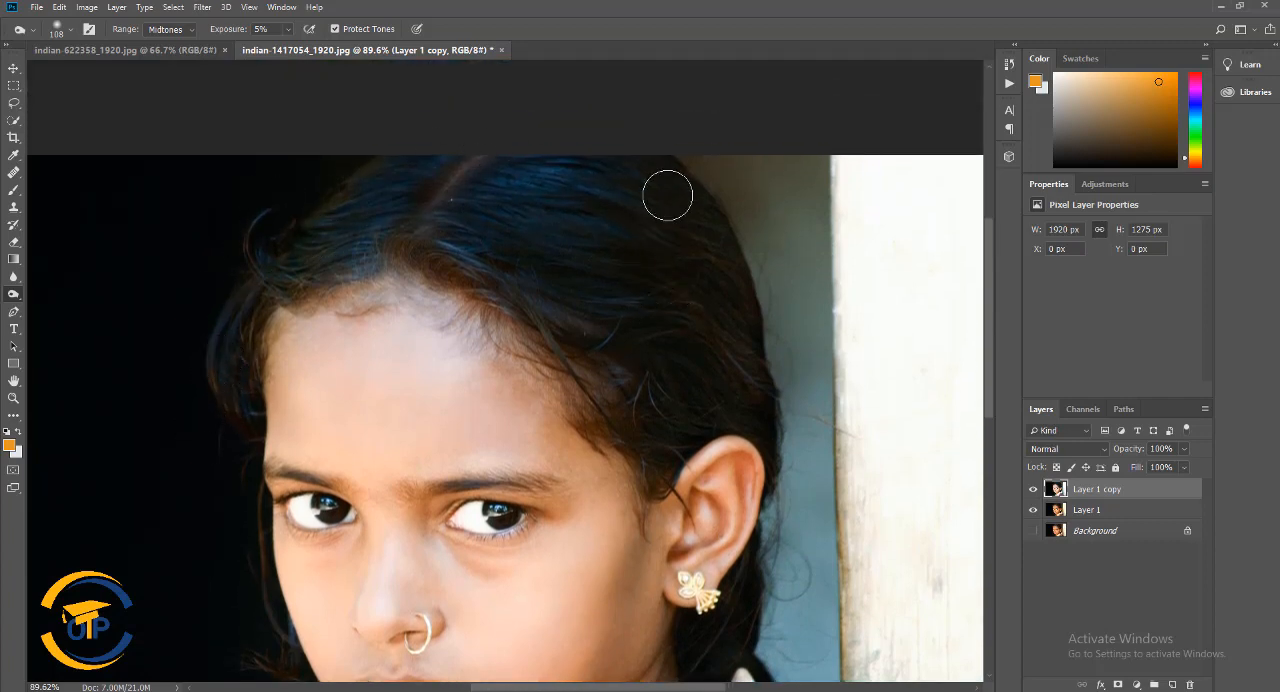
pyautogui.scroll(-1, 667, 290)
pyautogui.scroll(-5, 667, 290)
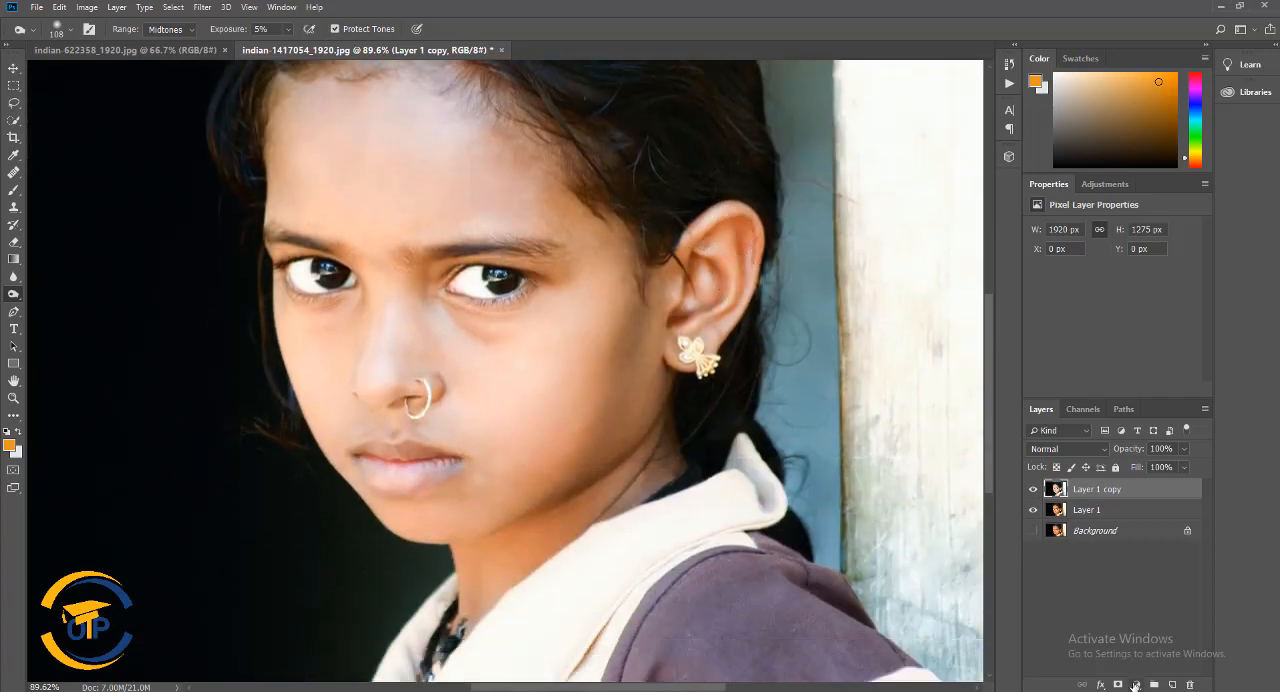
# Add a Brightness/Contrast adjustment layer above the retouched layer and set its brightness to 5
pyautogui.click(1136, 685)
pyautogui.click(1180, 498)
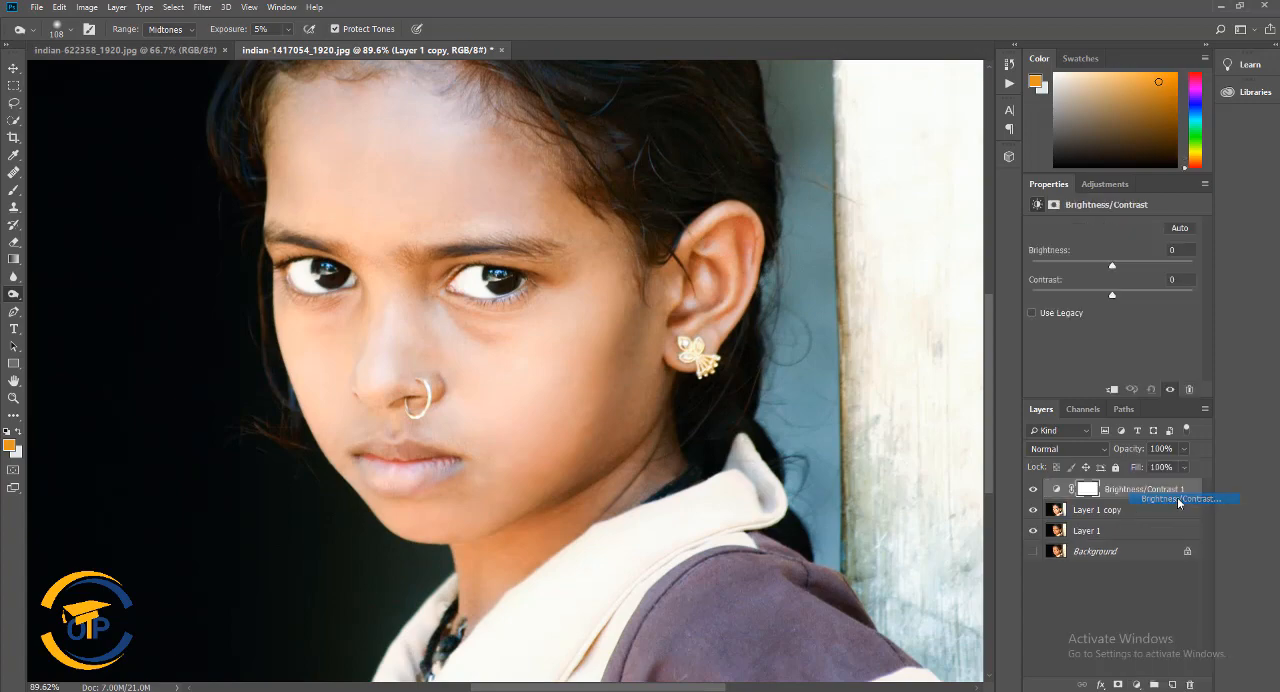
pyautogui.moveTo(1113, 264)
pyautogui.mouseDown()
pyautogui.moveTo(1125, 264)
pyautogui.moveTo(1100, 267)
pyautogui.moveTo(1115, 262)
pyautogui.mouseUp()
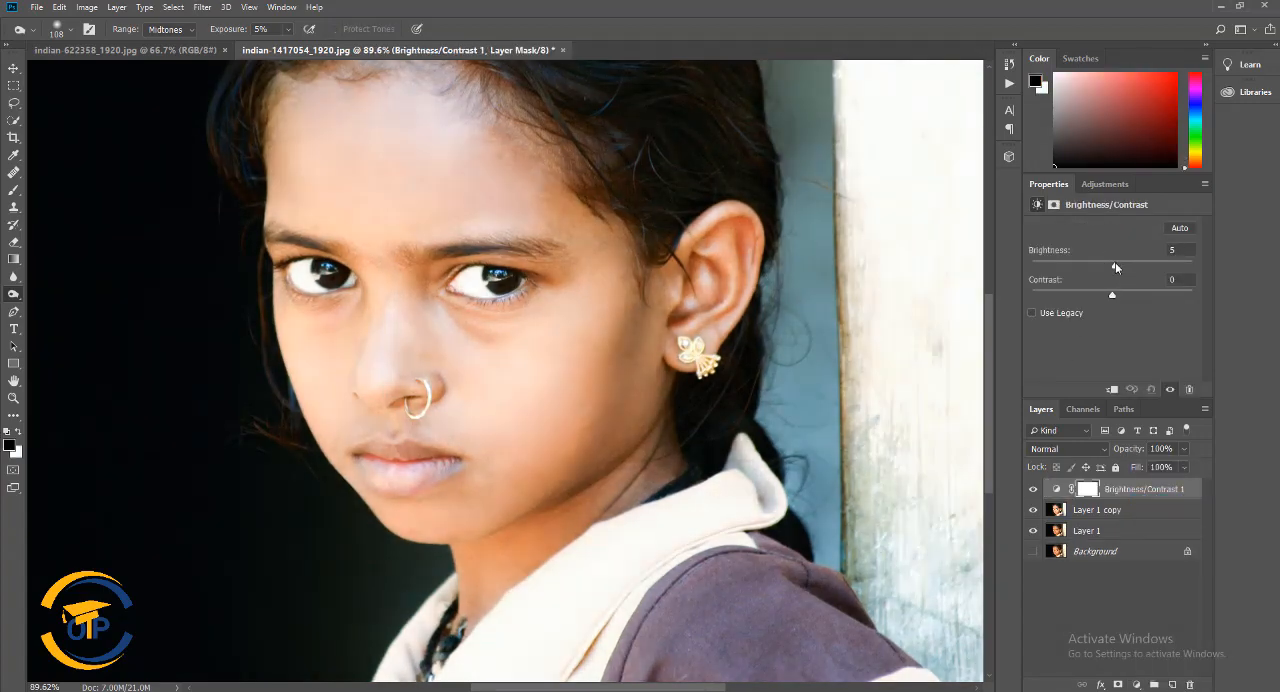
# Add a Curves adjustment layer and place a control point near the middle of the RGB curve
pyautogui.click(1136, 685)
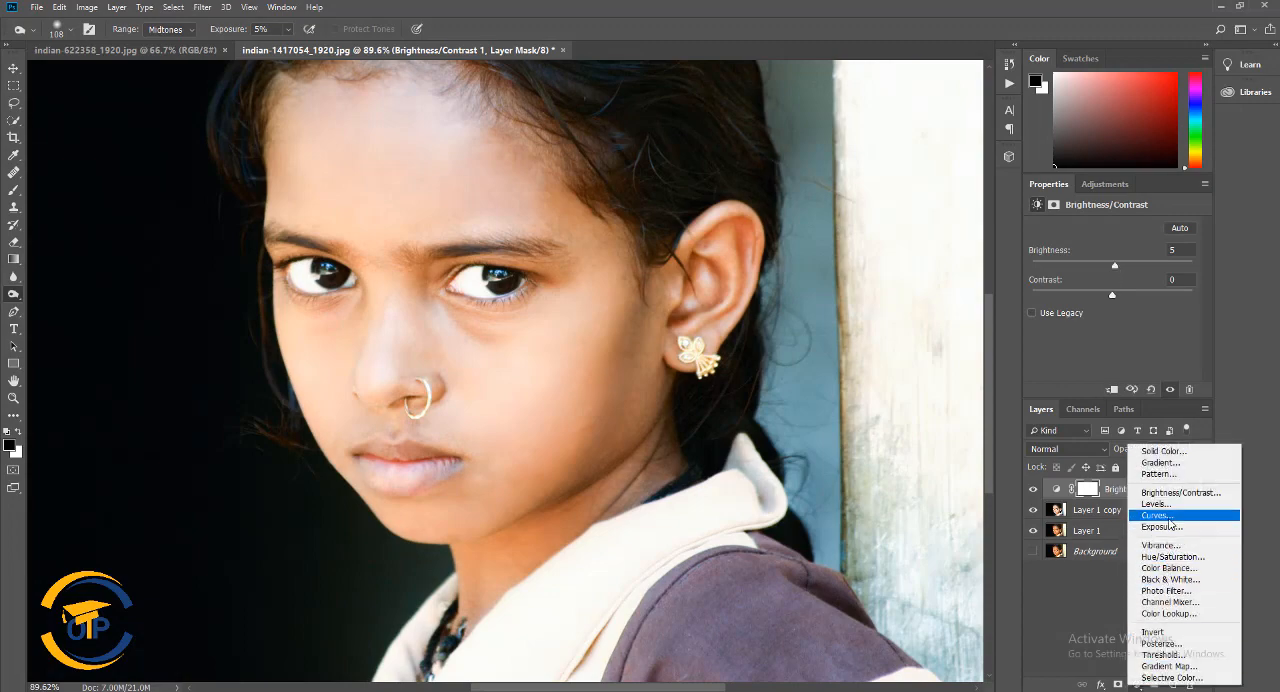
pyautogui.click(1157, 515)
pyautogui.moveTo(1124, 322); pyautogui.dragTo(1122, 322)
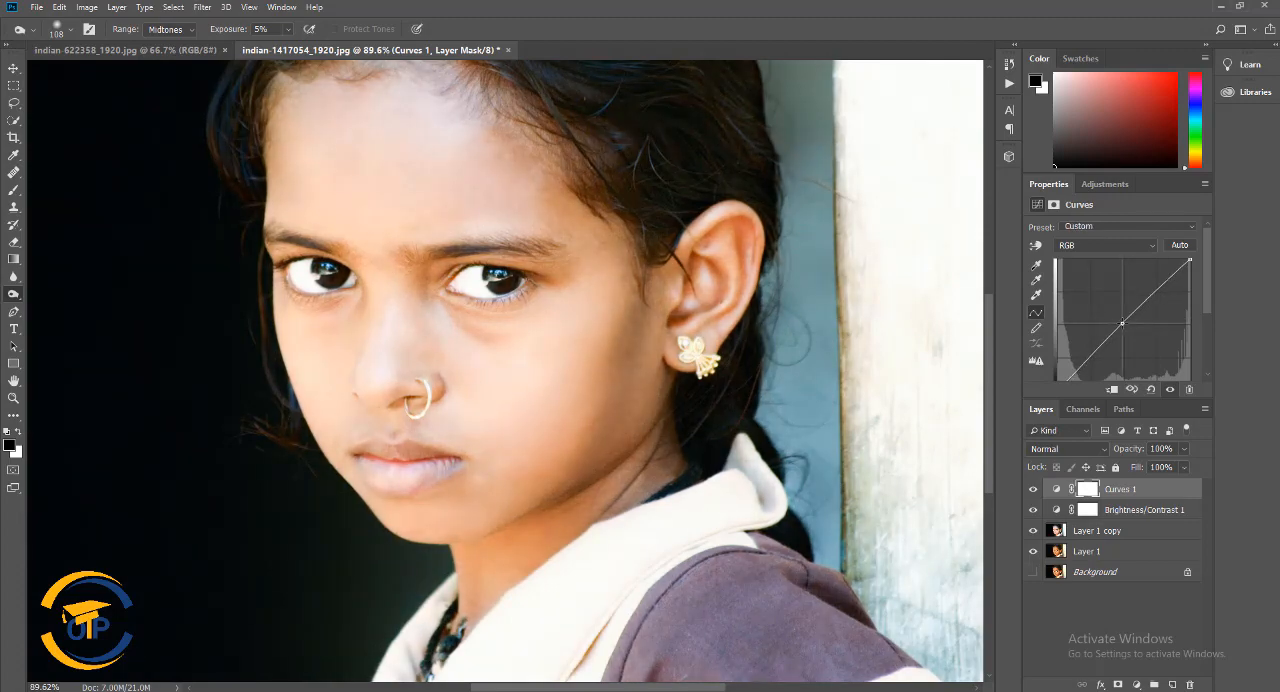
# Try an Exposure adjustment layer with a slightly raised exposure, and undo both changes
pyautogui.click(1135, 685)
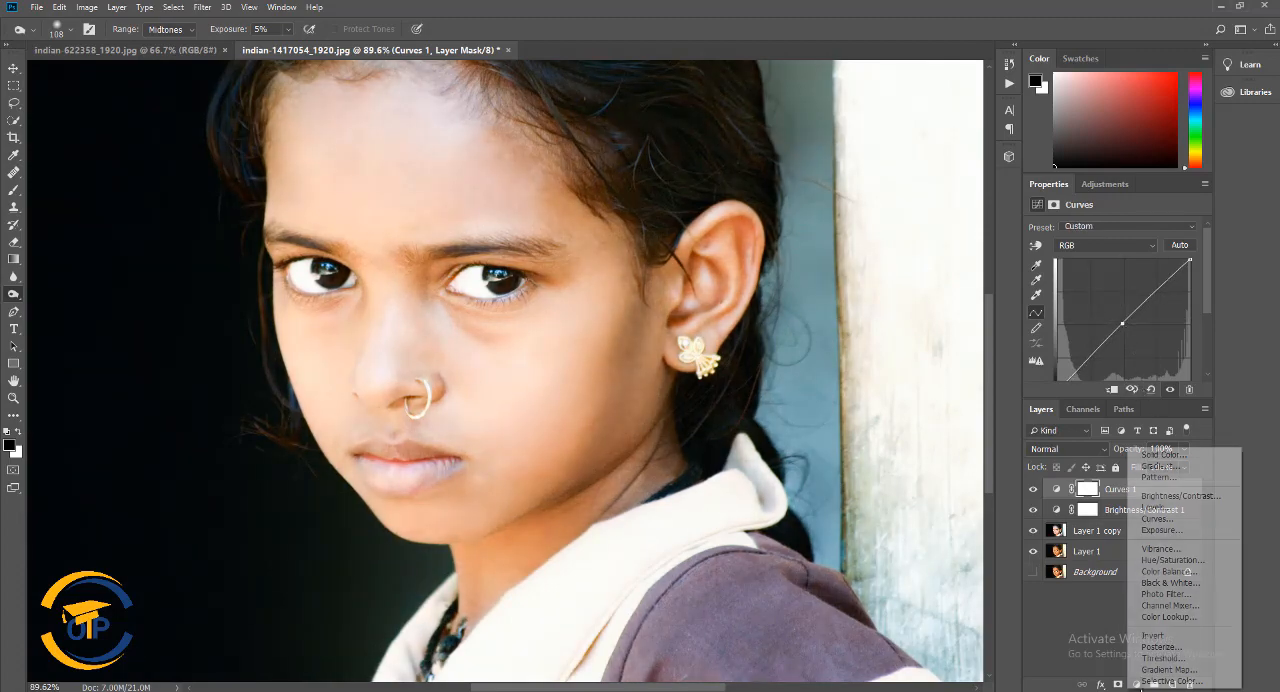
pyautogui.click(1155, 538)
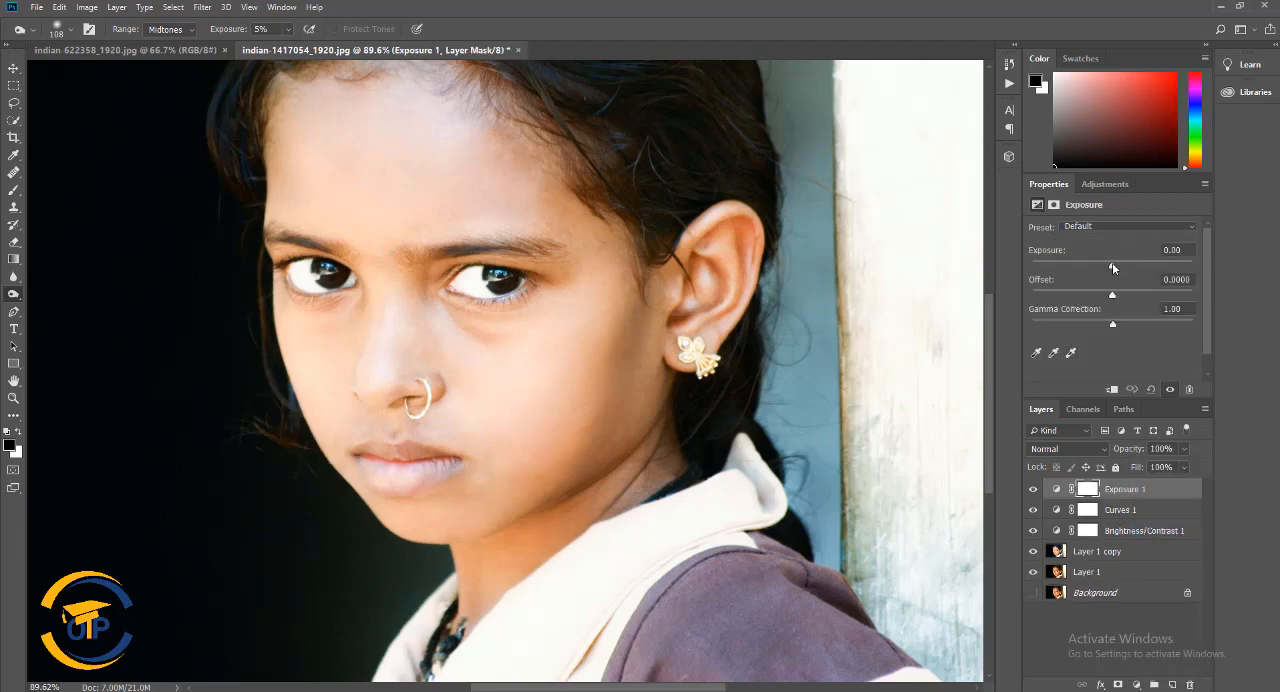
pyautogui.moveTo(1113, 268); pyautogui.dragTo(1120, 268)
pyautogui.hotkey('ctrl', 'z')
pyautogui.hotkey('ctrl', 'z')
# Add a Color Lookup adjustment layer above Curves 1 and load the Fuji ETERNA 250D Kodak 2395 3D LUT
pyautogui.click(1137, 685)
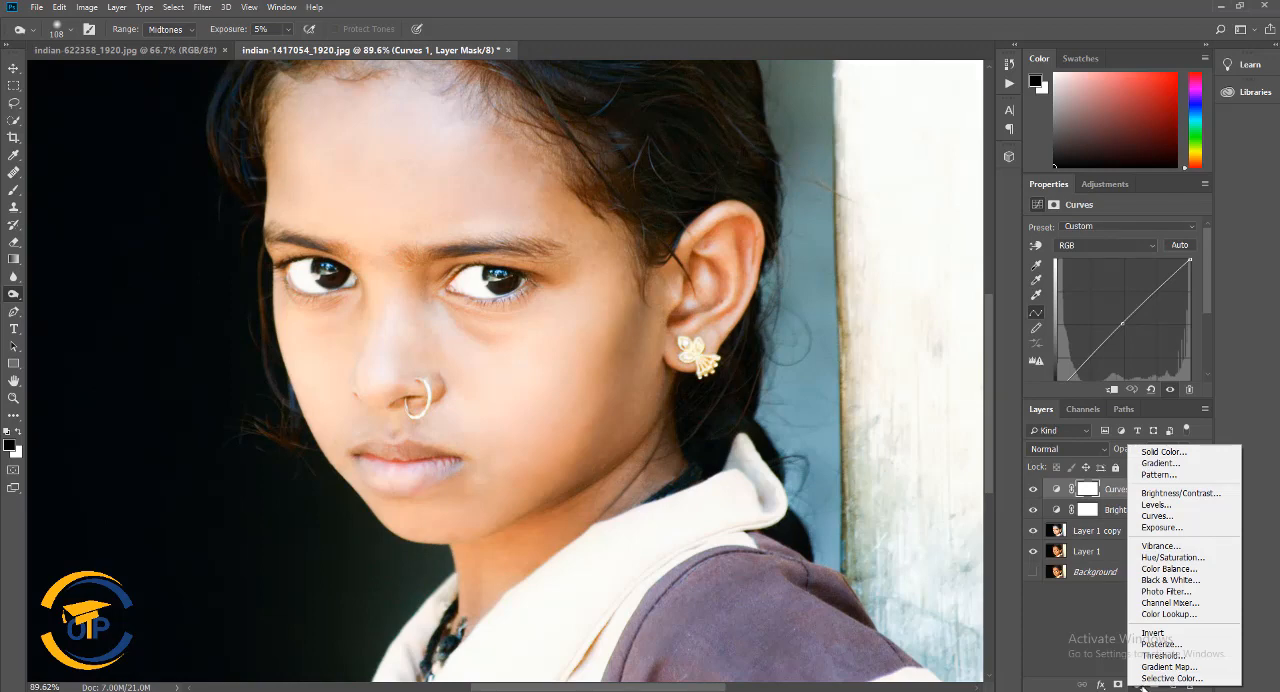
pyautogui.click(1160, 614)
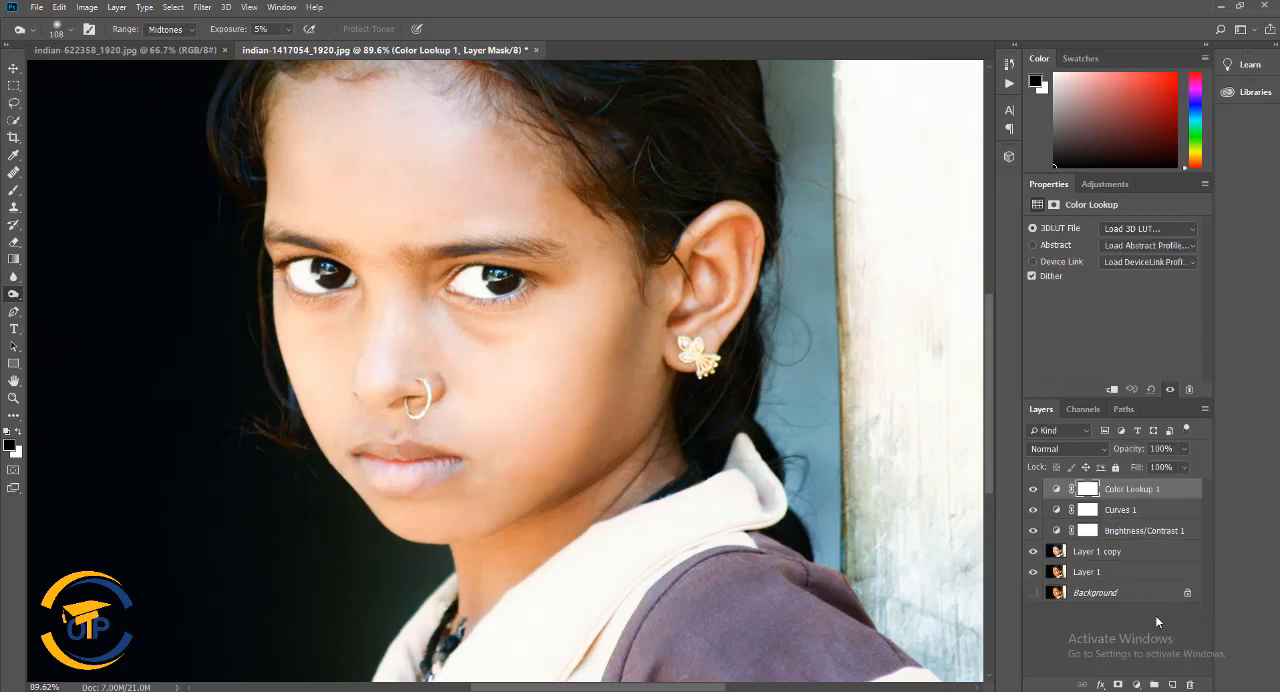
pyautogui.click(1190, 233)
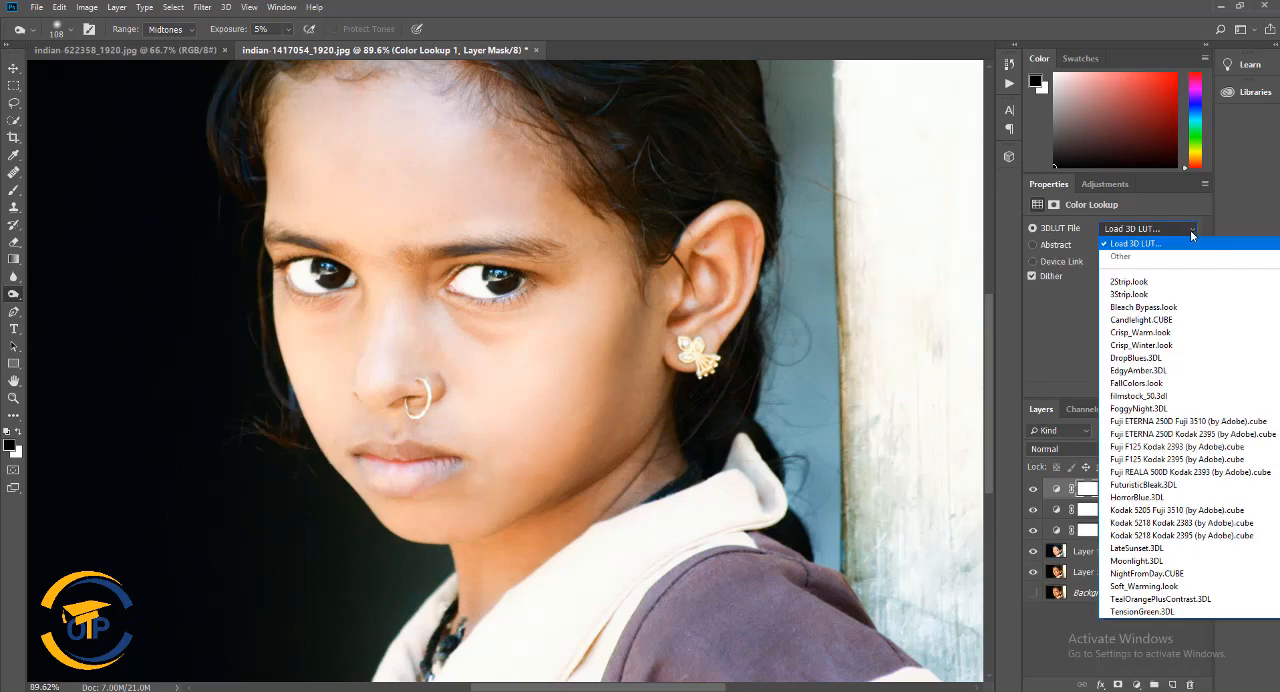
pyautogui.click(1176, 421)
pyautogui.click(1179, 234)
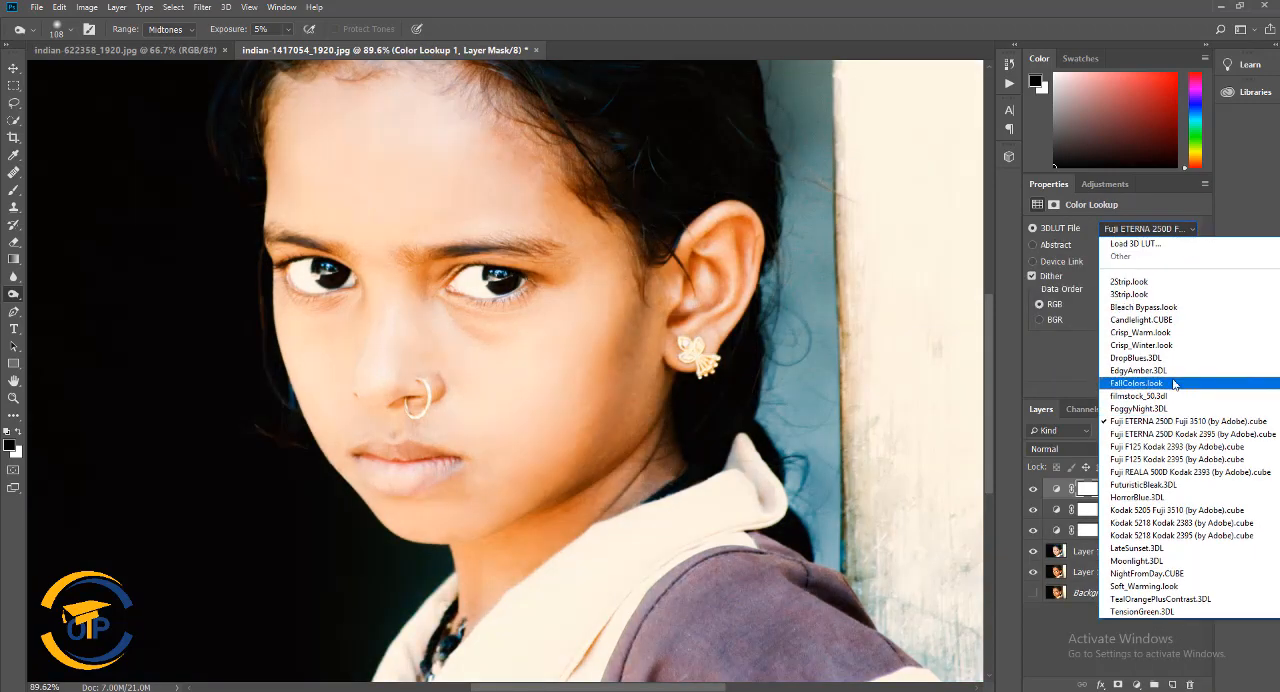
pyautogui.click(1170, 434)
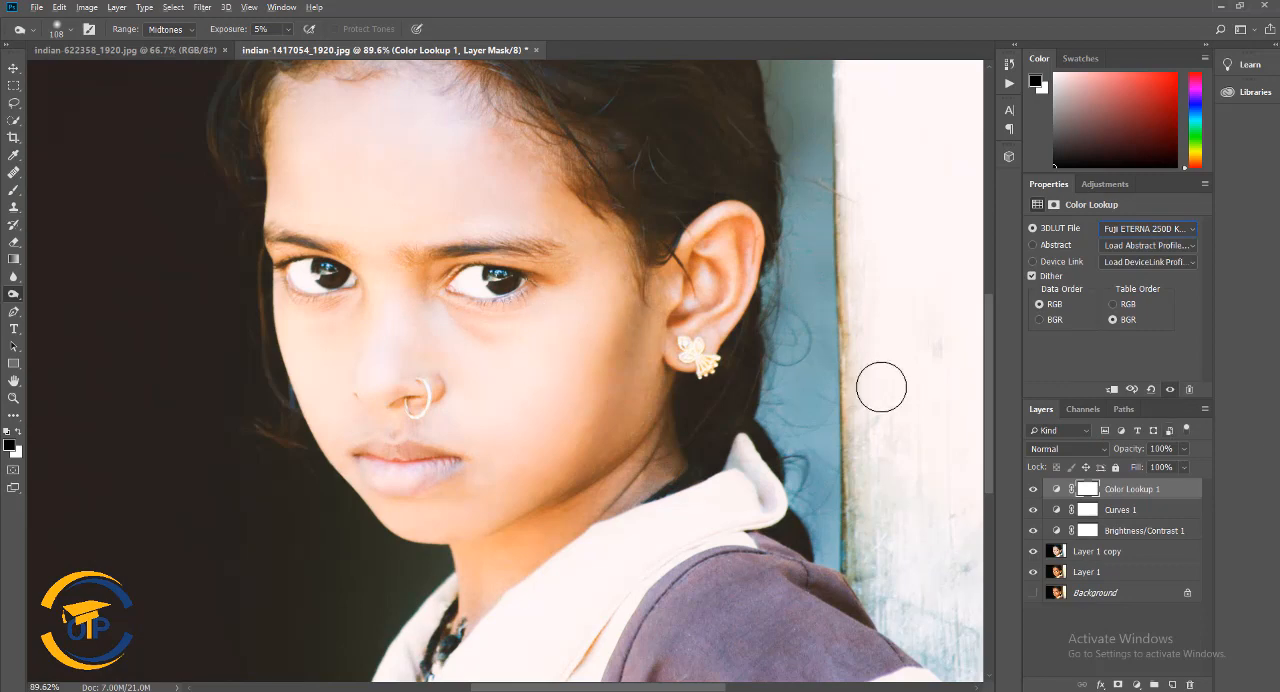
# Clip the Color Lookup, Curves and Brightness/Contrast adjustment layers to Layer 1 copy
pyautogui.click(17, 67)
pyautogui.scroll(-5, 162, 214)
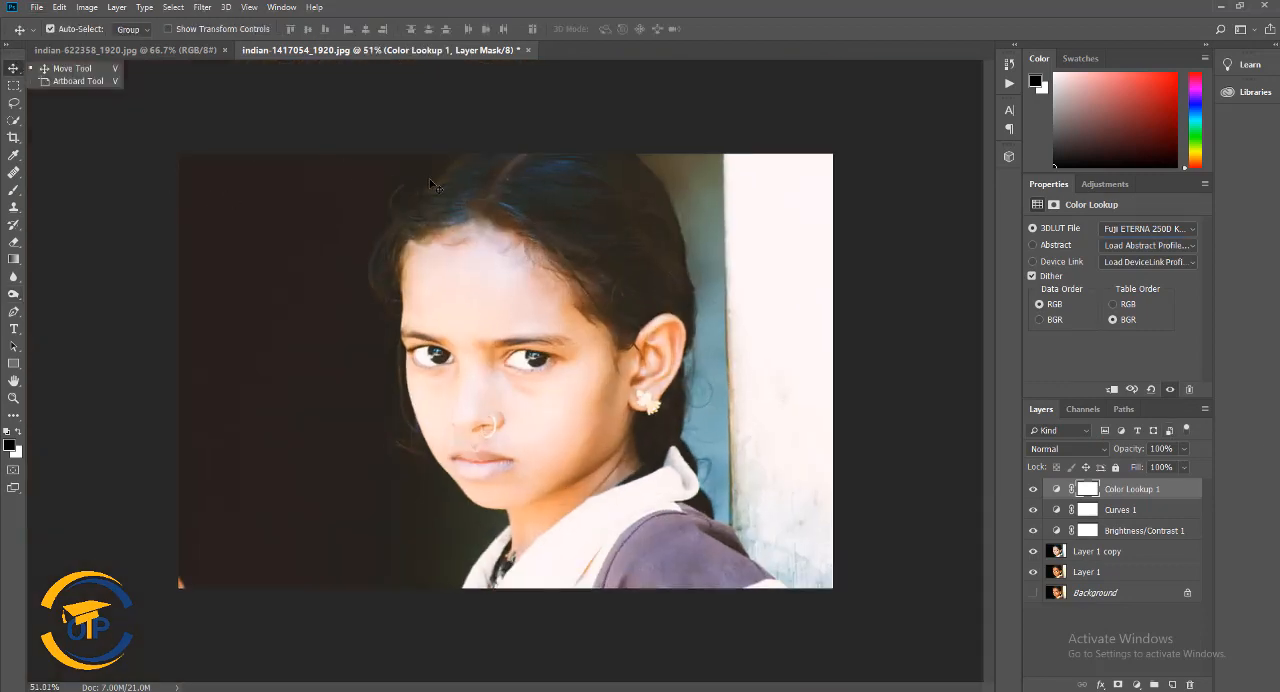
pyautogui.hotkey('ctrl', 'alt', 'g')
pyautogui.keyDown('alt'); pyautogui.click(1057, 512); pyautogui.keyUp('alt')
pyautogui.keyDown('alt'); pyautogui.click(1057, 544); pyautogui.keyUp('alt')
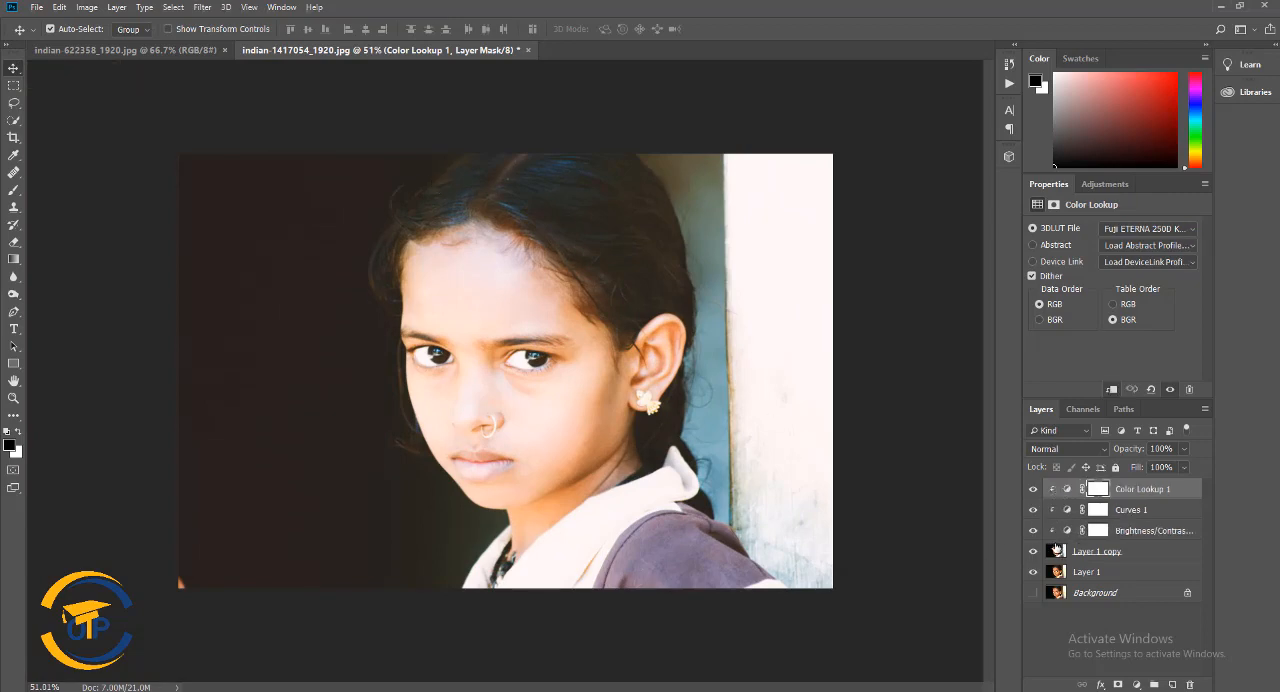
# Try several Fuji 3D LUTs on the Color Lookup layer and settle on Fuji F125 Kodak 2395
pyautogui.click(1183, 233)
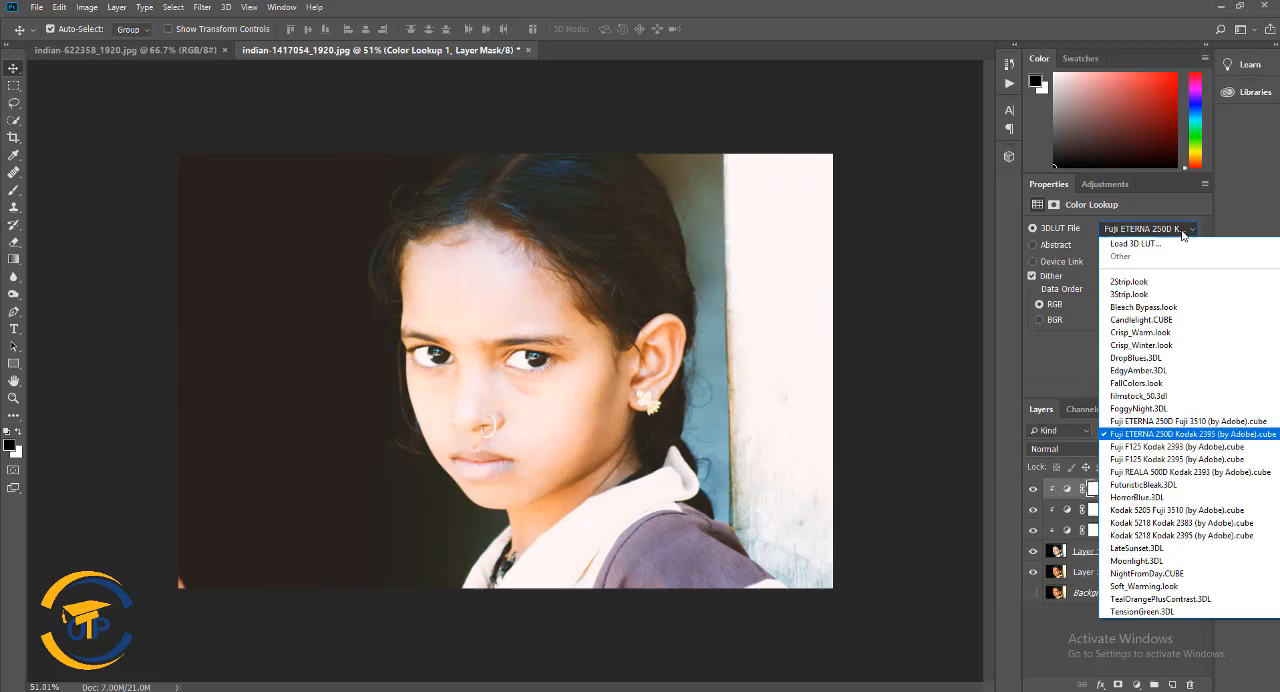
pyautogui.click(1206, 447)
pyautogui.click(1148, 229)
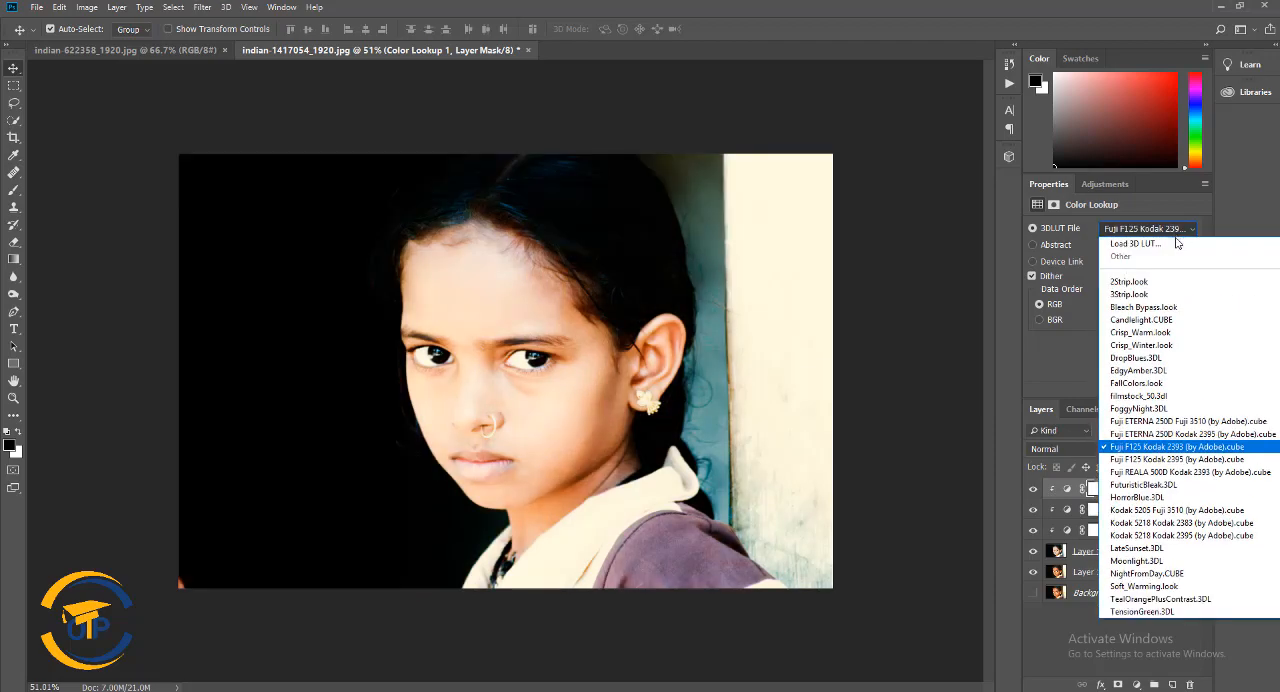
pyautogui.click(1159, 460)
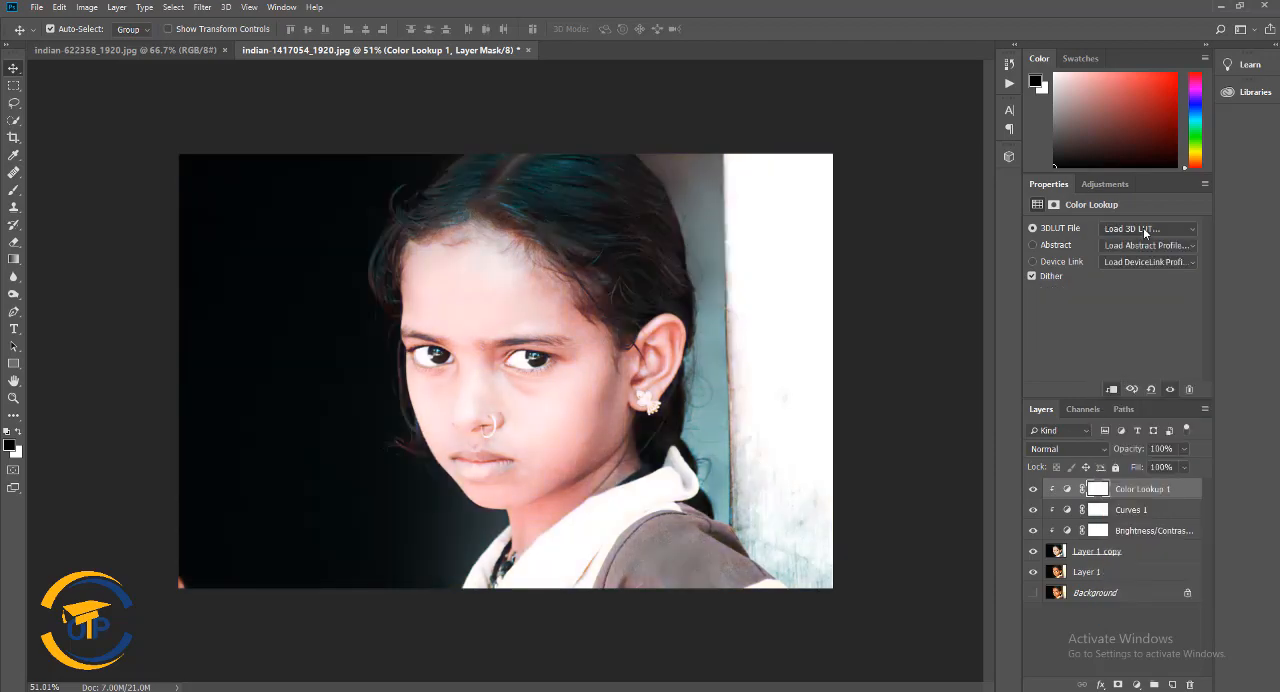
pyautogui.click(1148, 229)
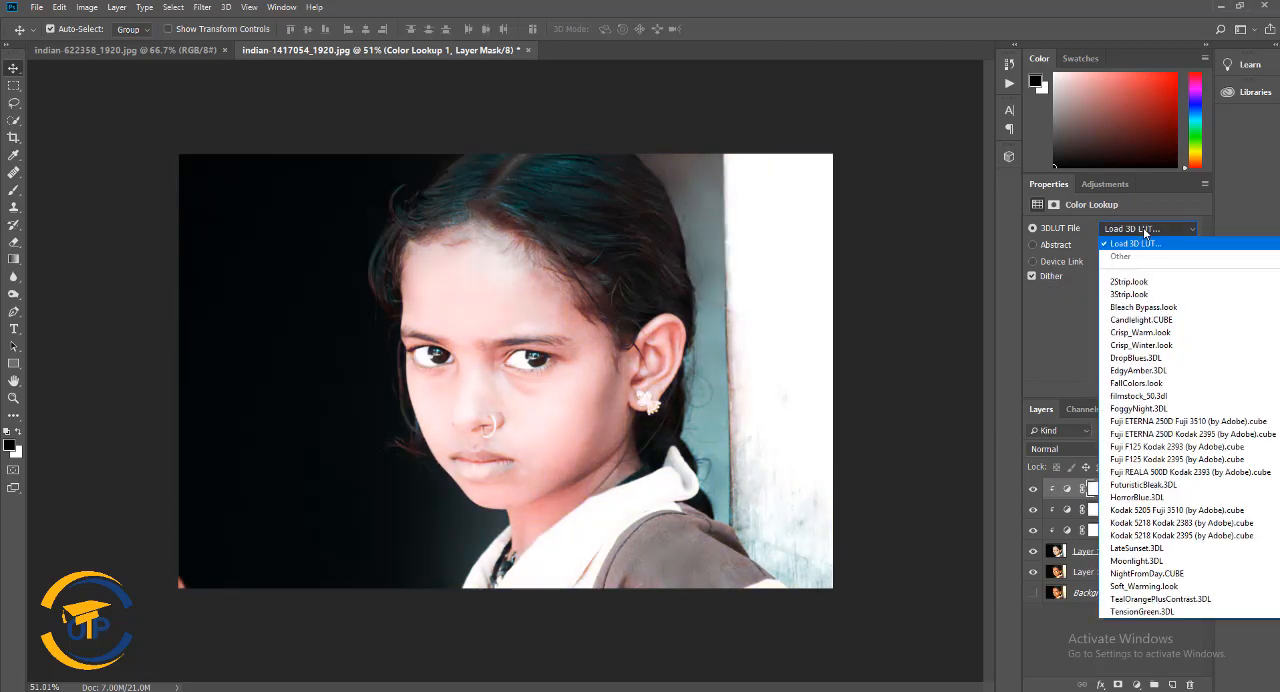
pyautogui.click(1197, 434)
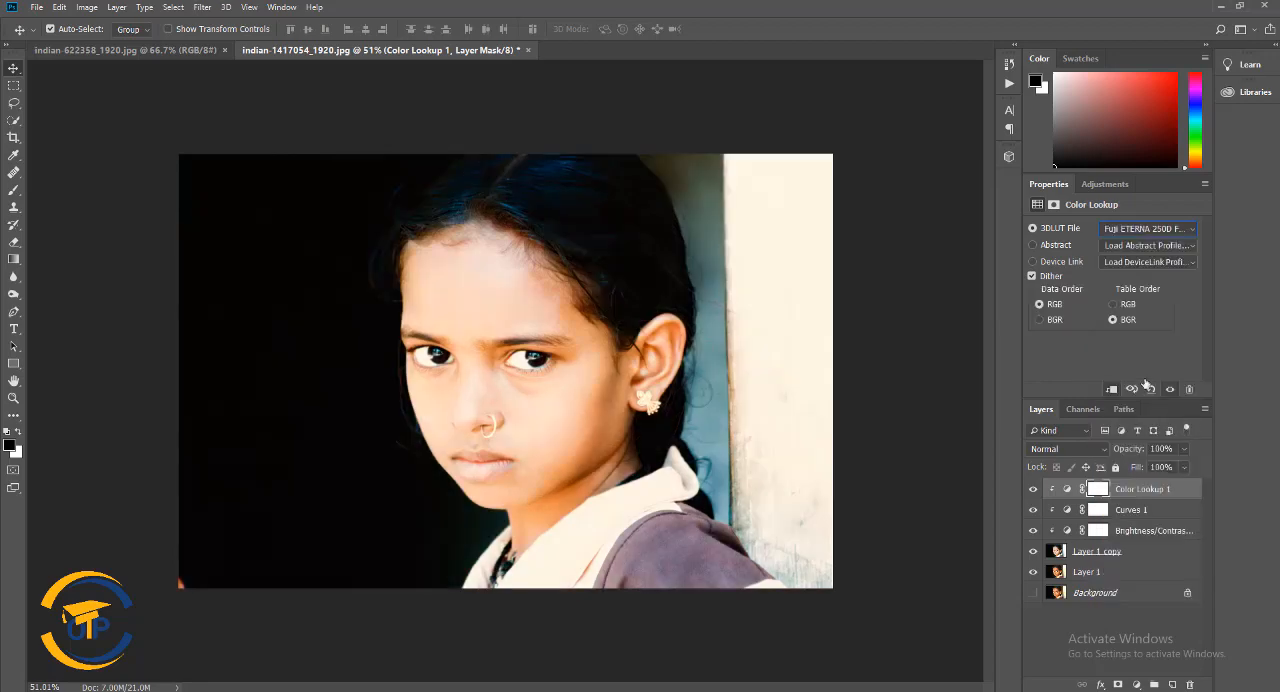
pyautogui.click(1148, 229)
pyautogui.click(1181, 429)
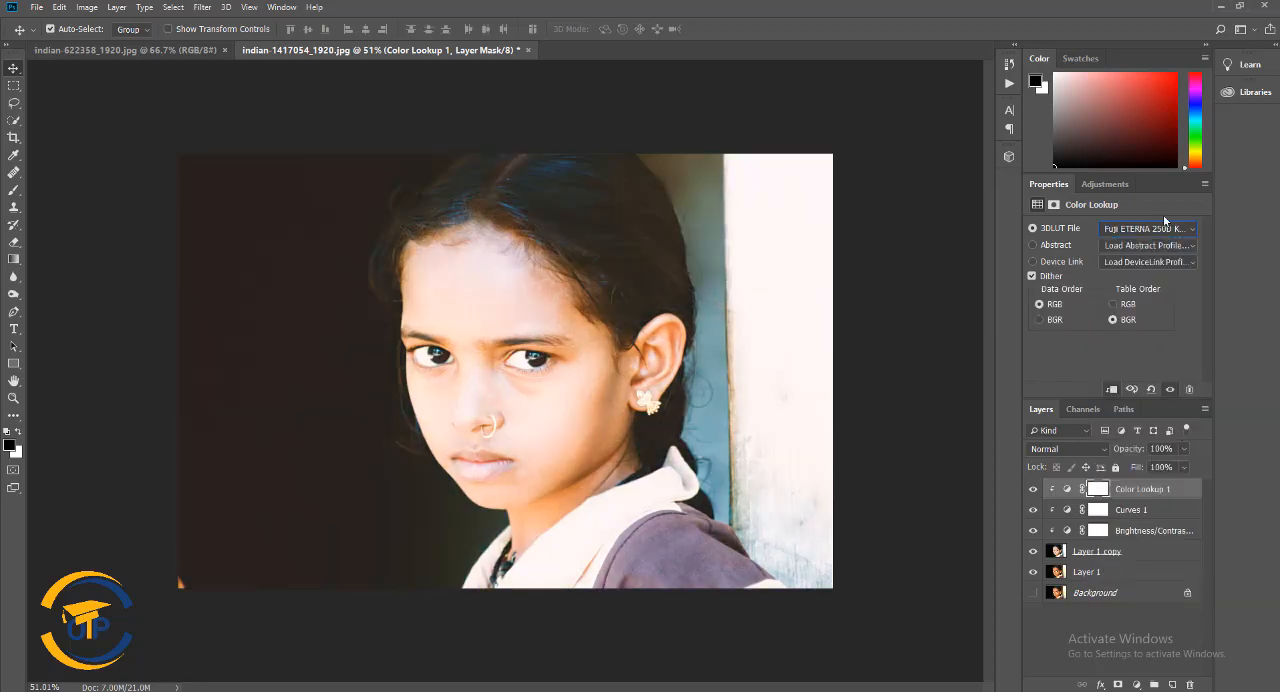
pyautogui.click(1166, 227)
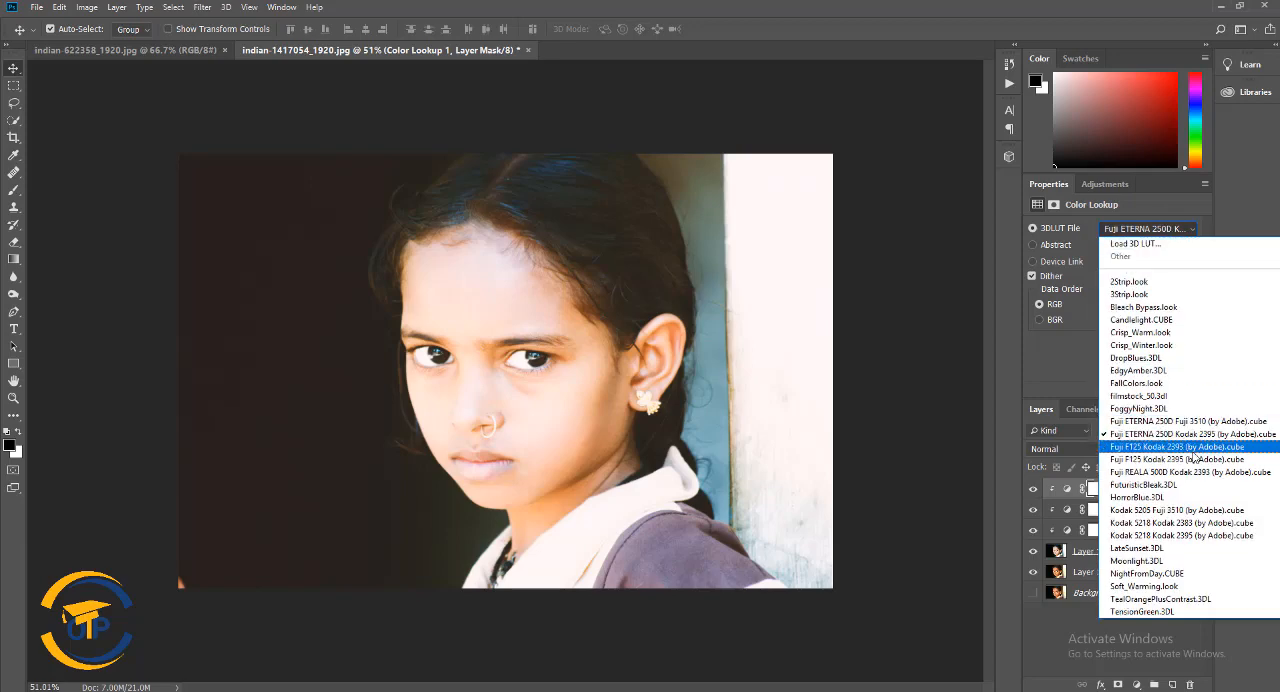
pyautogui.click(1199, 447)
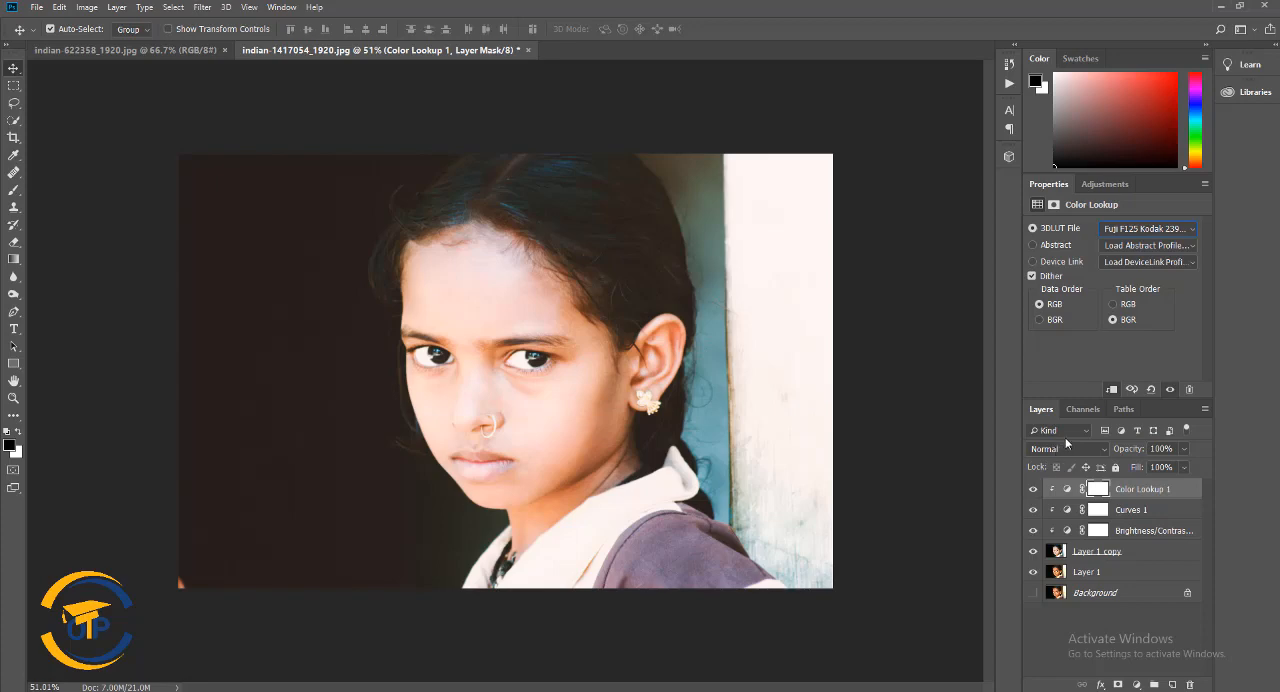
# Group the three clipped adjustment layers together with Layer 1 copy
pyautogui.keyDown('shift'); pyautogui.click(1138, 530); pyautogui.keyUp('shift')
pyautogui.hotkey('ctrl', 'g')
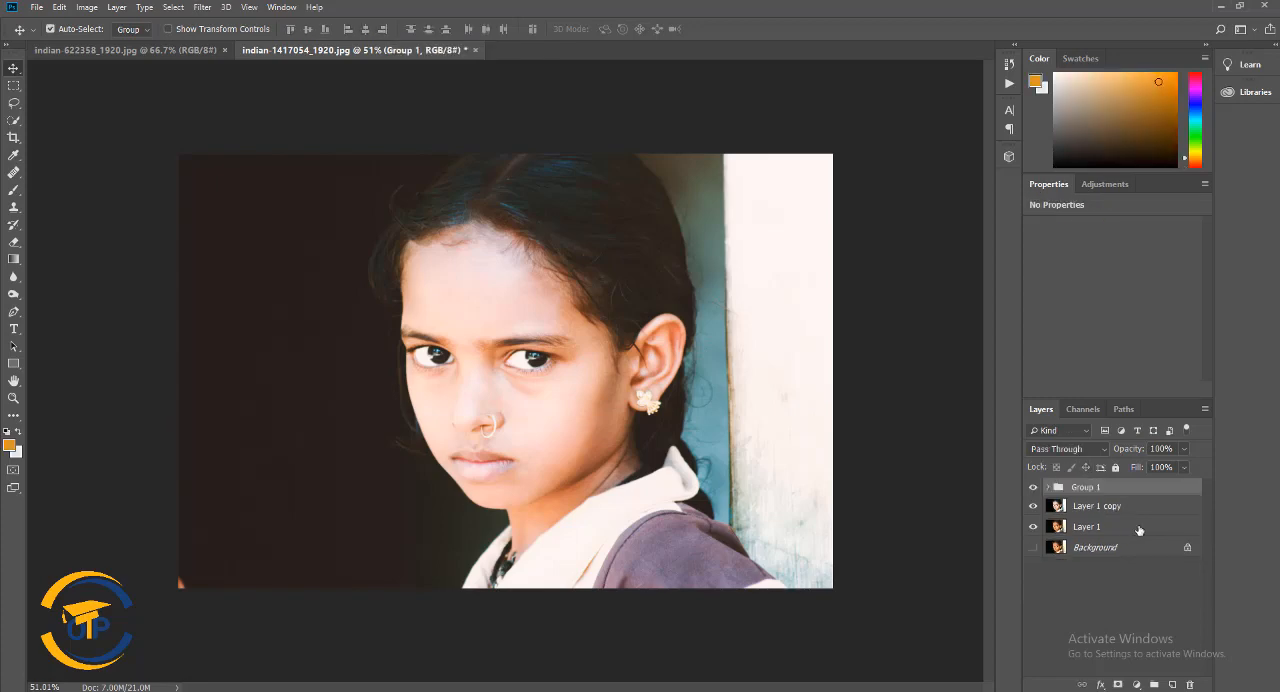
pyautogui.hotkey('ctrl', 'z')
pyautogui.keyDown('shift'); pyautogui.click(1132, 550); pyautogui.keyUp('shift')
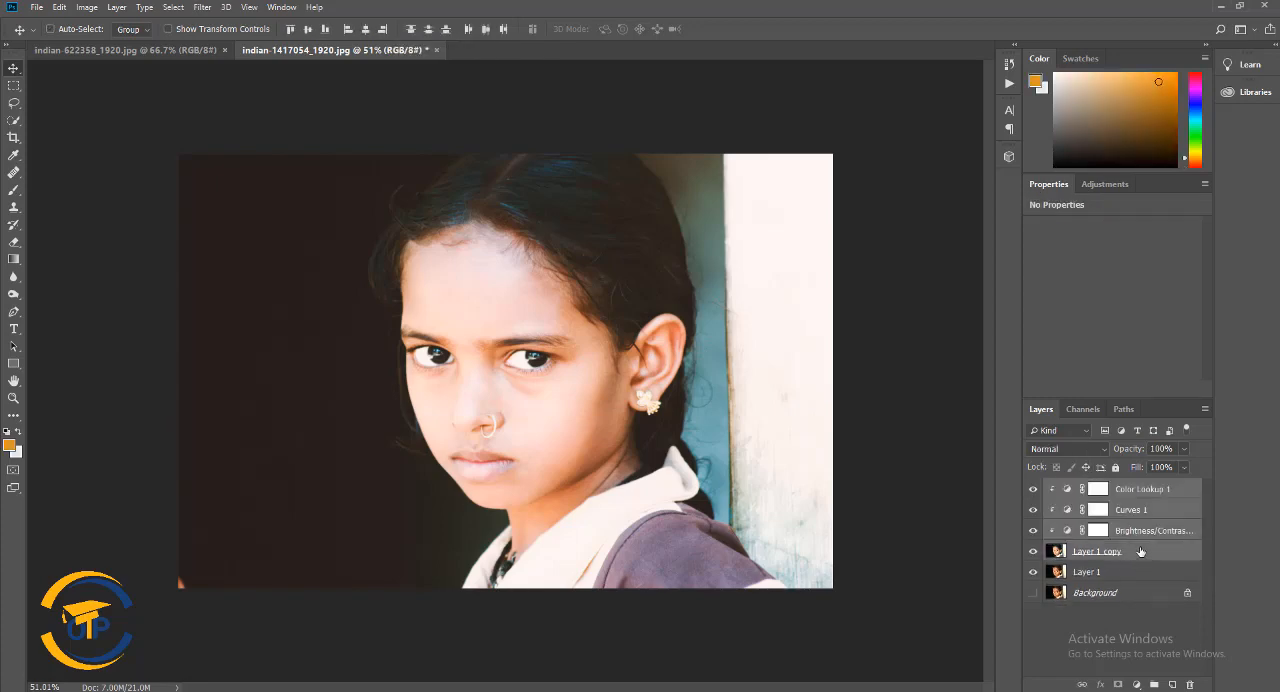
pyautogui.hotkey('ctrl', 'g')
# Toggle the visibility of Group 1 repeatedly to compare the portrait before and after the retouch
pyautogui.click(1034, 489)
pyautogui.click(1034, 489)
pyautogui.click(1034, 489)
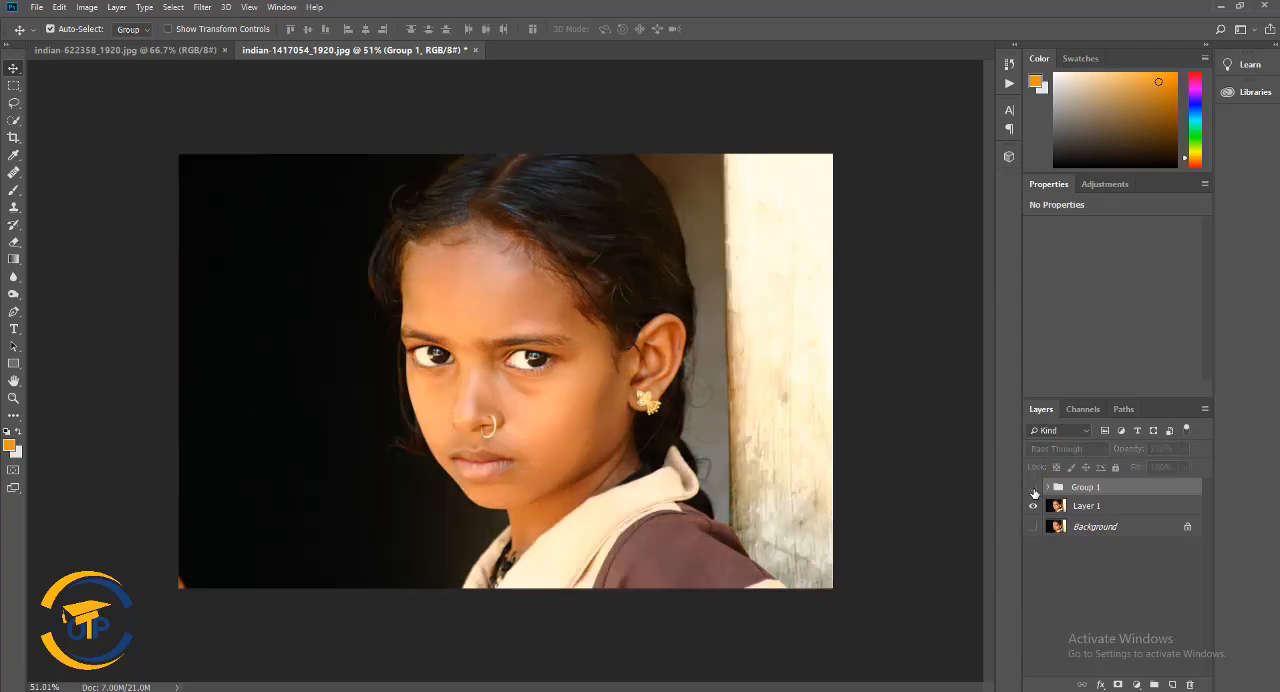
pyautogui.click(1034, 489)
pyautogui.click(1034, 489)
pyautogui.click(1034, 489)
pyautogui.click(1034, 489)
pyautogui.click(1034, 489)
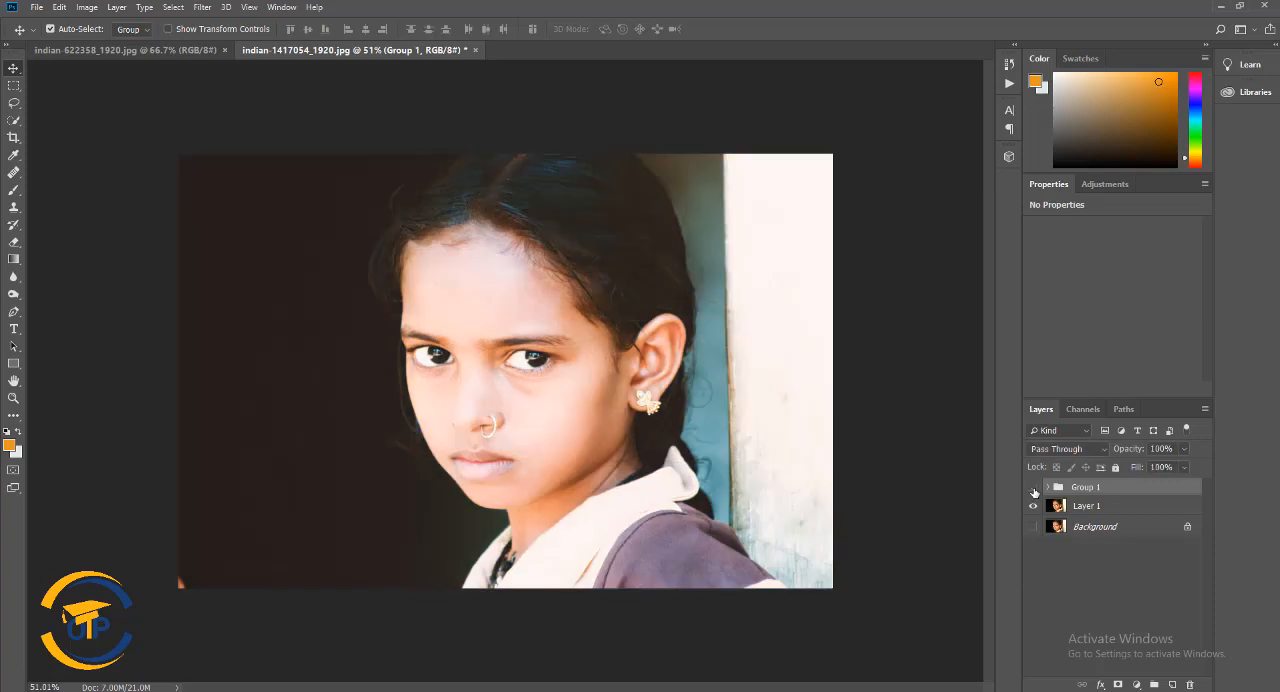
pyautogui.click(1034, 489)
pyautogui.click(1034, 489)
# Expand Group 1 and compare the Fuji ETERNA 250D and F125 LUTs on its Color Lookup layer, ending on Fuji F125 Kodak 2395
pyautogui.click(1048, 487)
pyautogui.click(1158, 508)
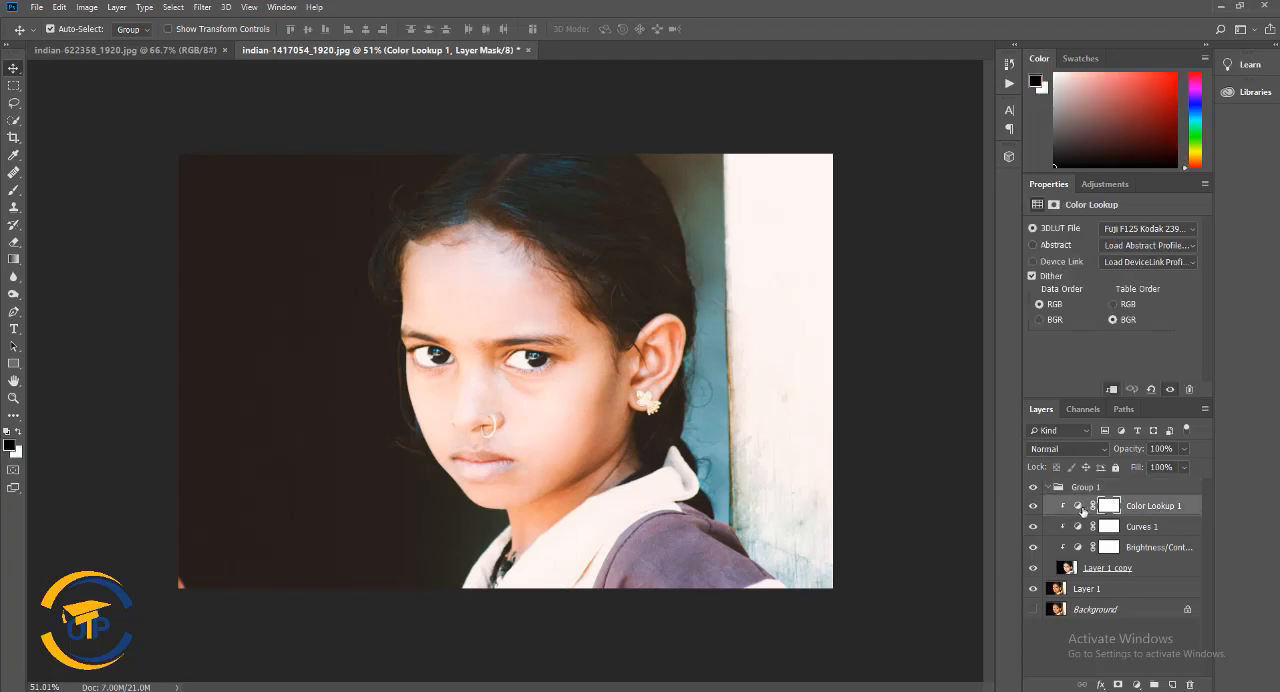
pyautogui.click(1171, 230)
pyautogui.click(1192, 432)
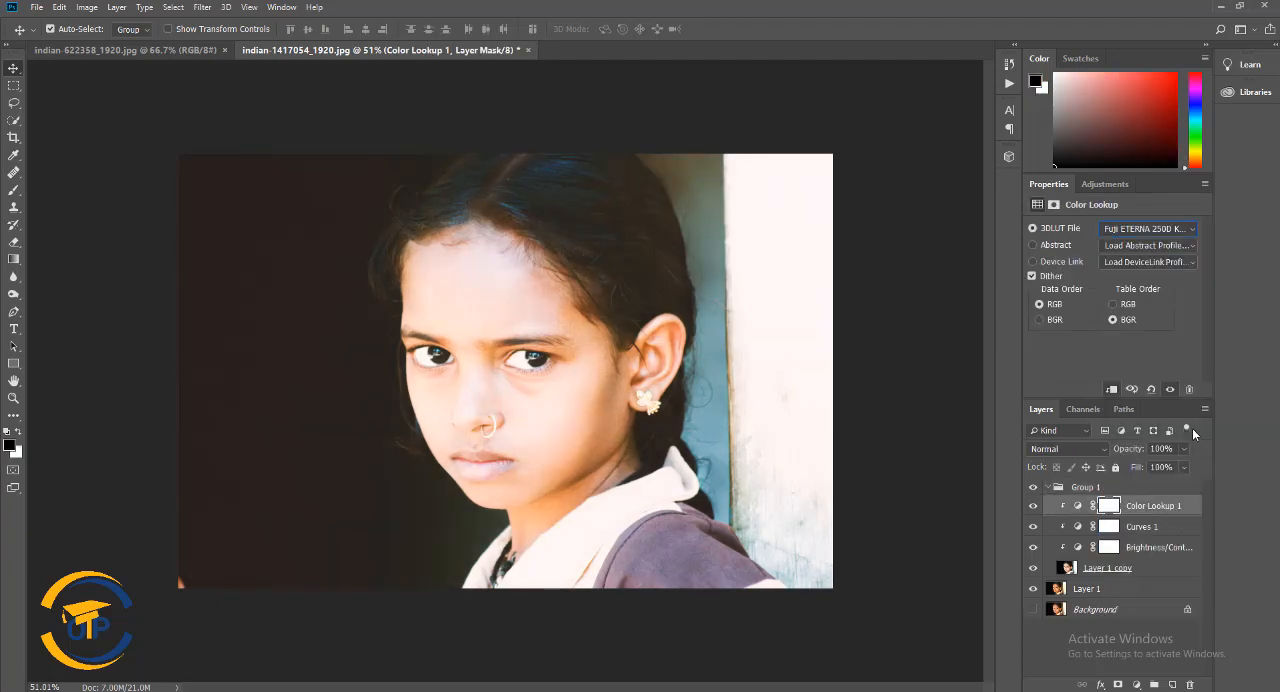
pyautogui.click(1176, 228)
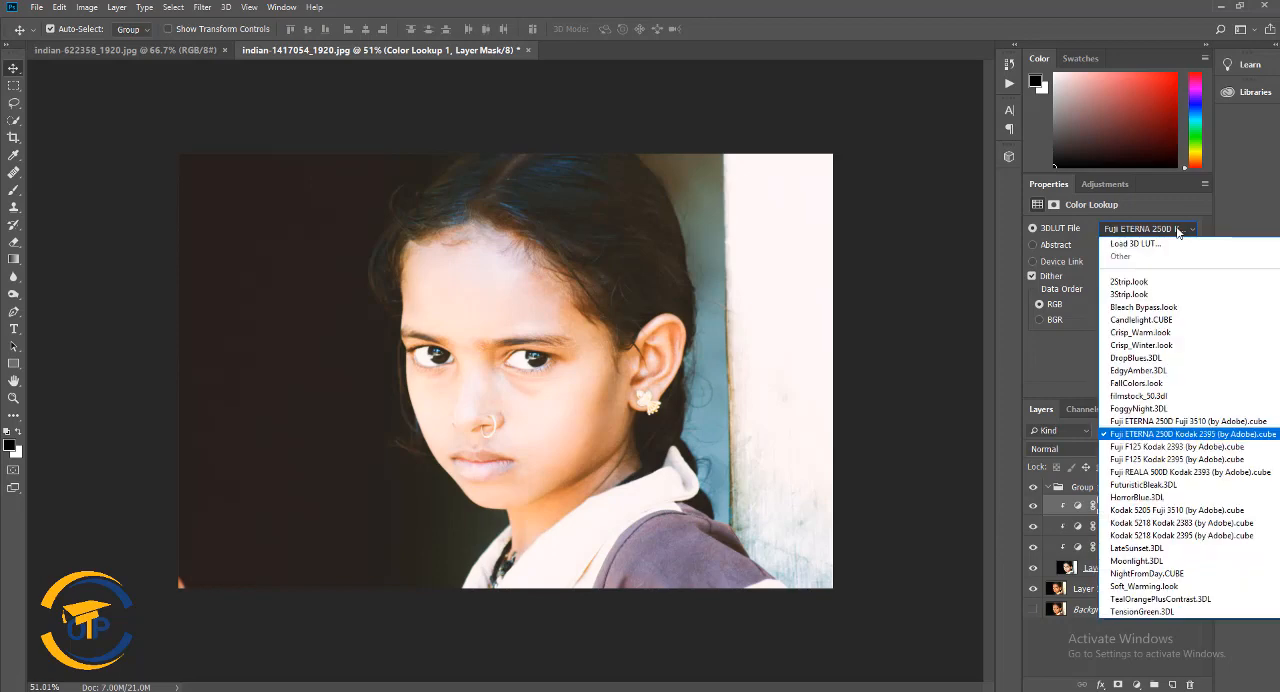
pyautogui.click(1203, 460)
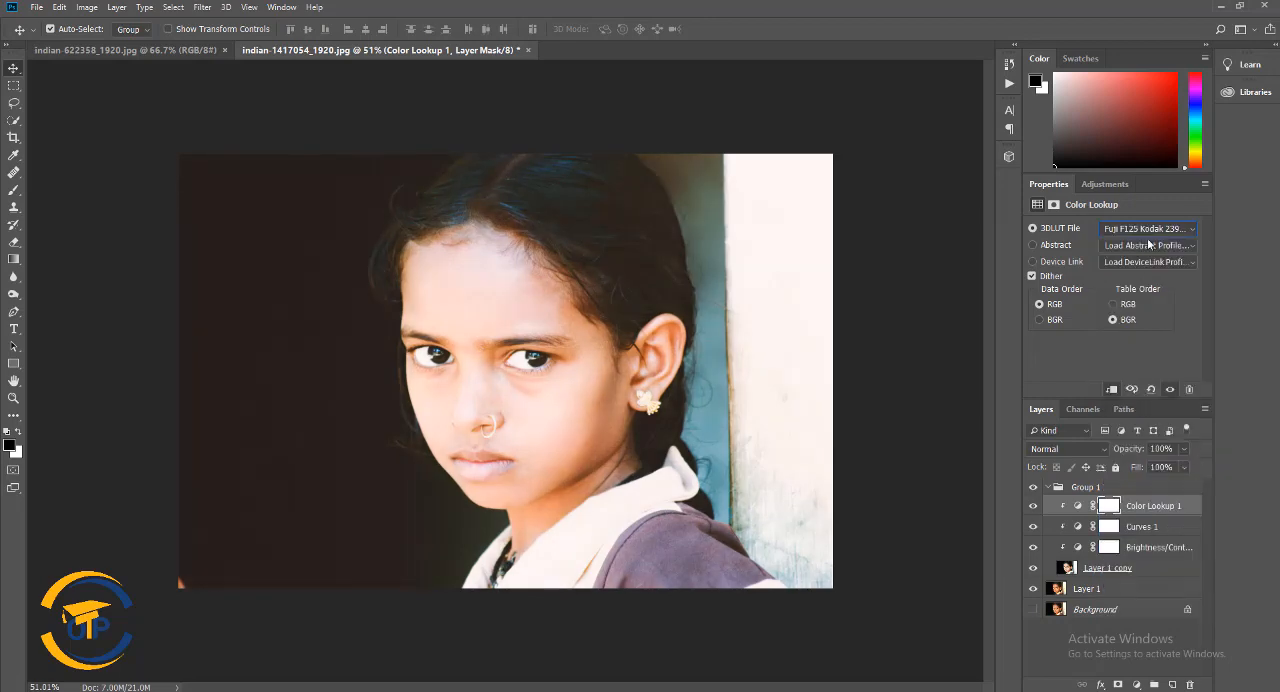
pyautogui.click(1147, 230)
pyautogui.click(1153, 449)
pyautogui.click(1147, 228)
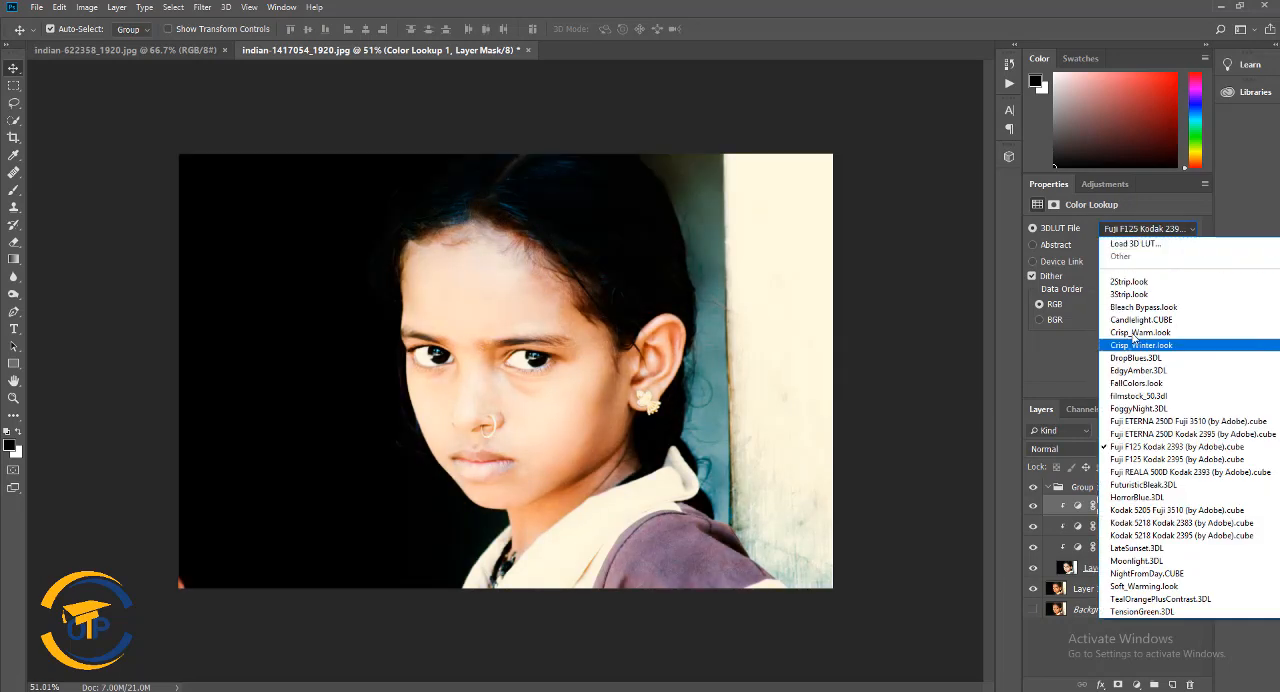
pyautogui.click(1155, 434)
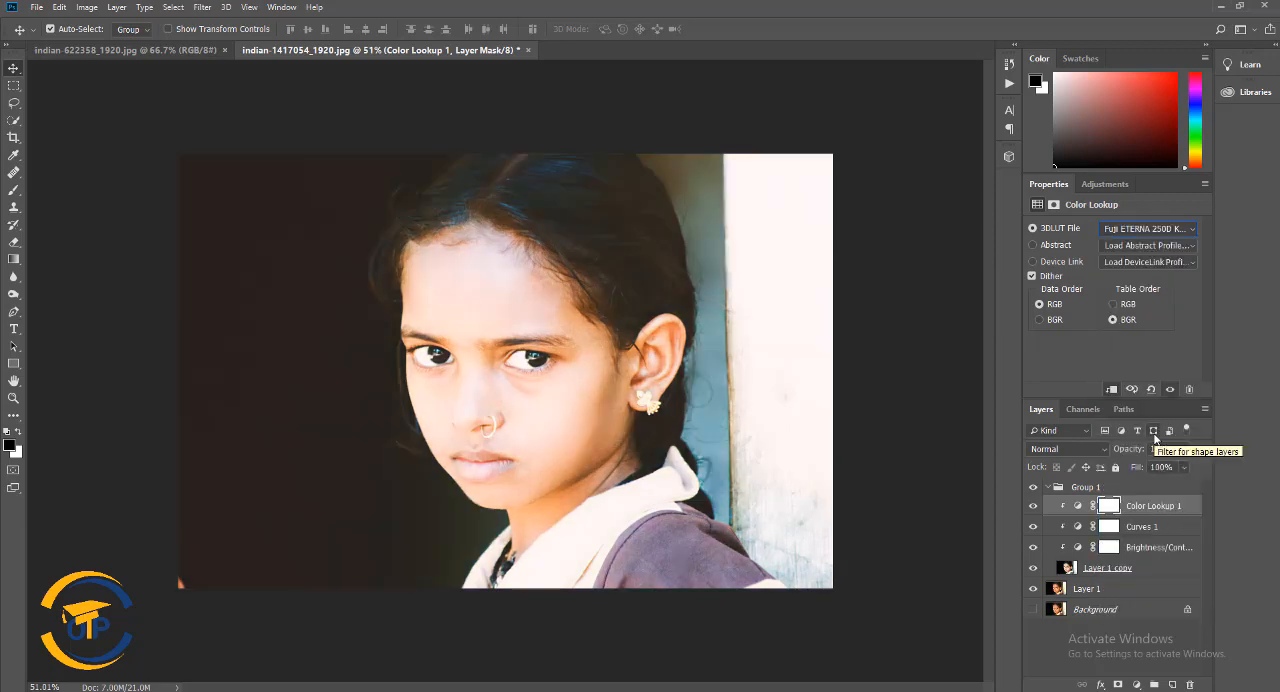
pyautogui.click(1147, 228)
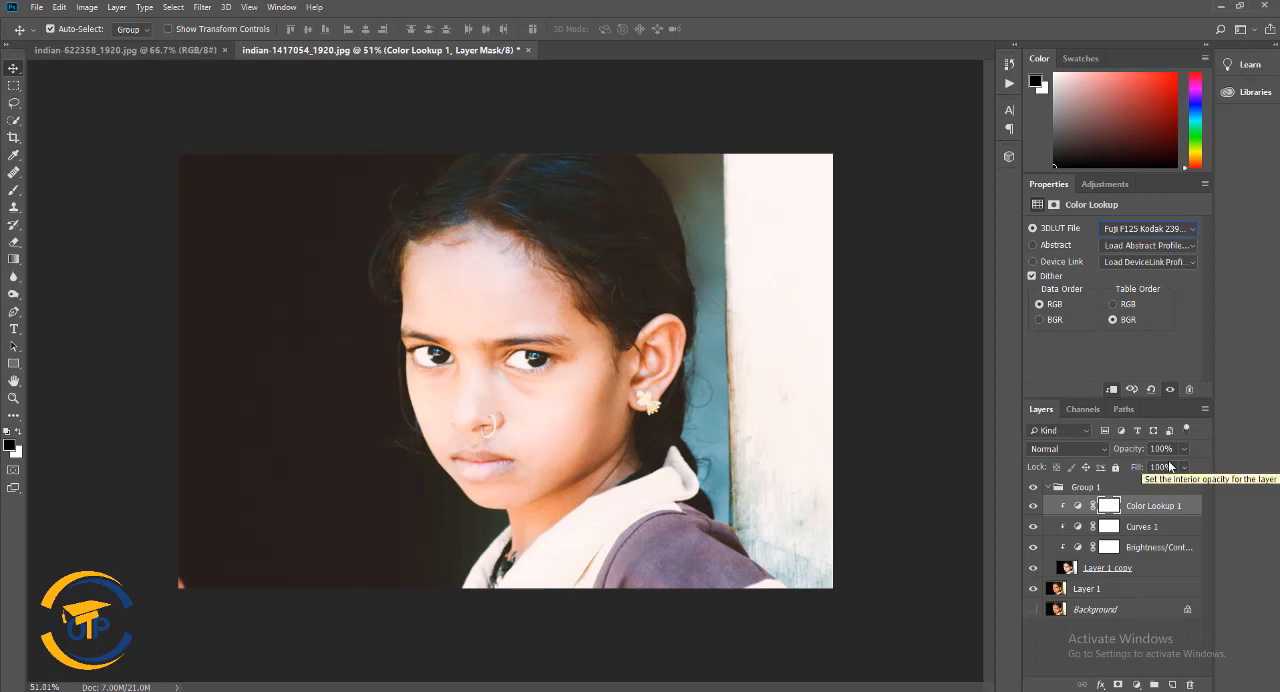
pyautogui.click(1165, 229)
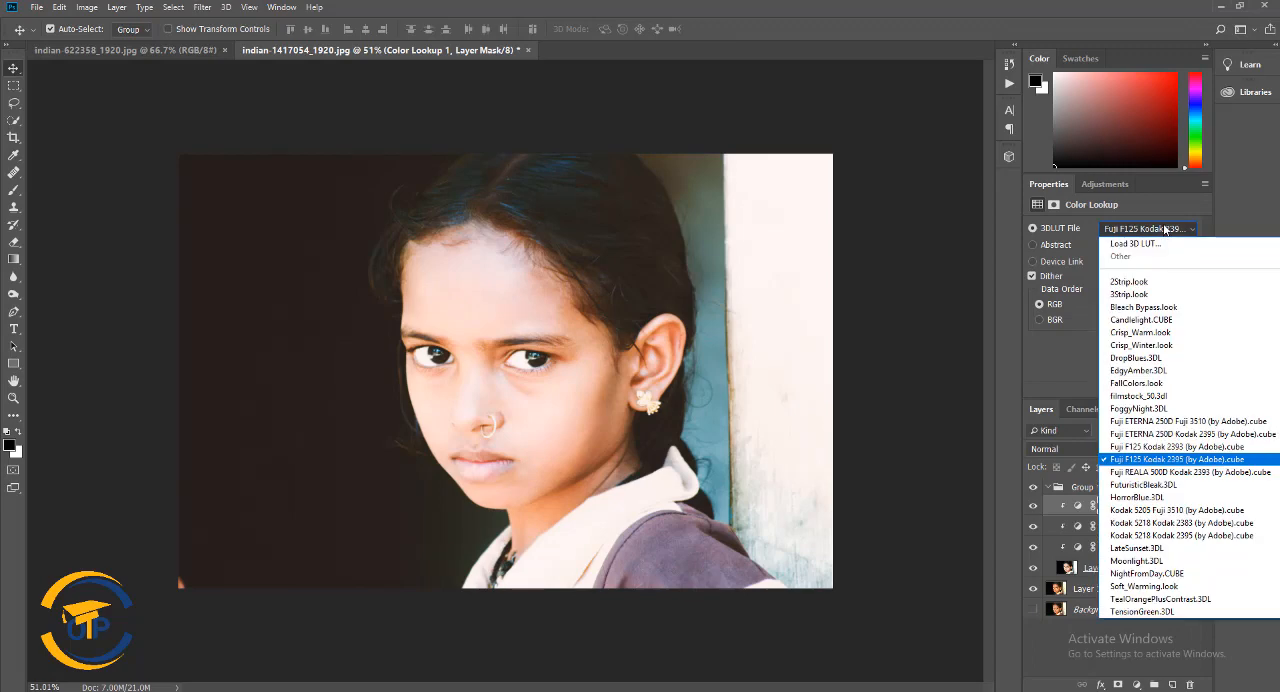
pyautogui.click(1161, 228)
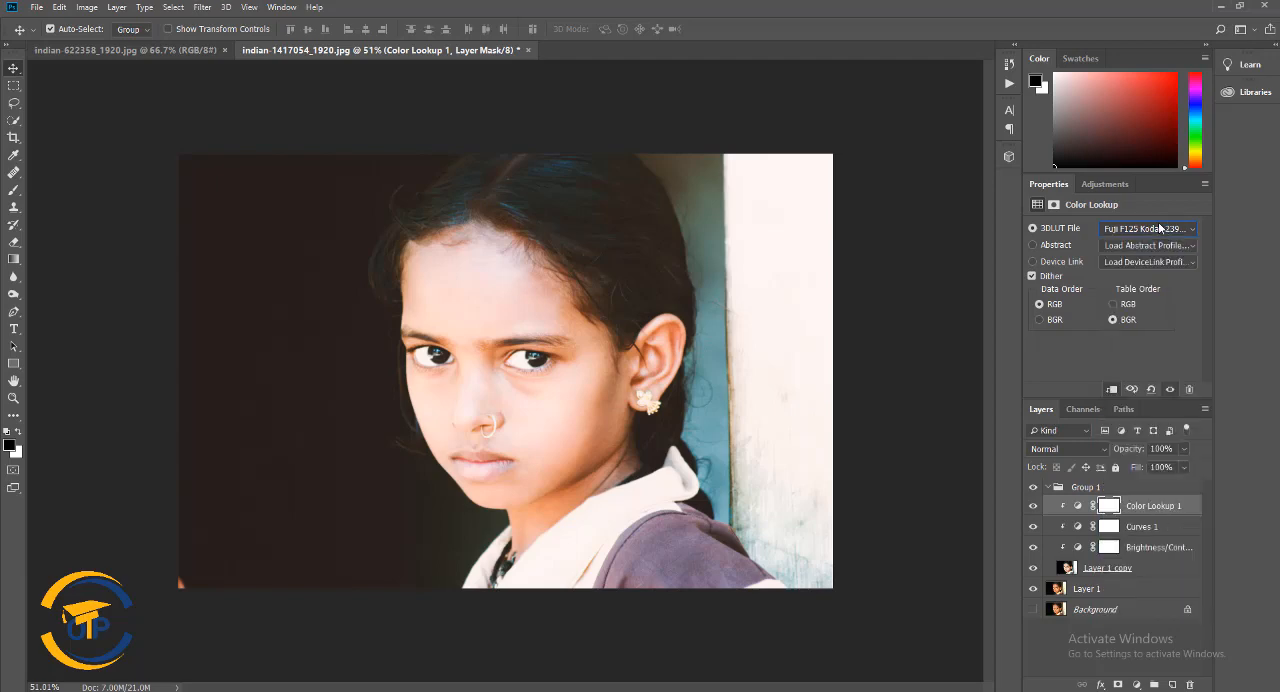
# Add a Photo Filter adjustment layer above Color Lookup 1, try Cooling Filter (80) and set the density to 10%
pyautogui.click(1138, 685)
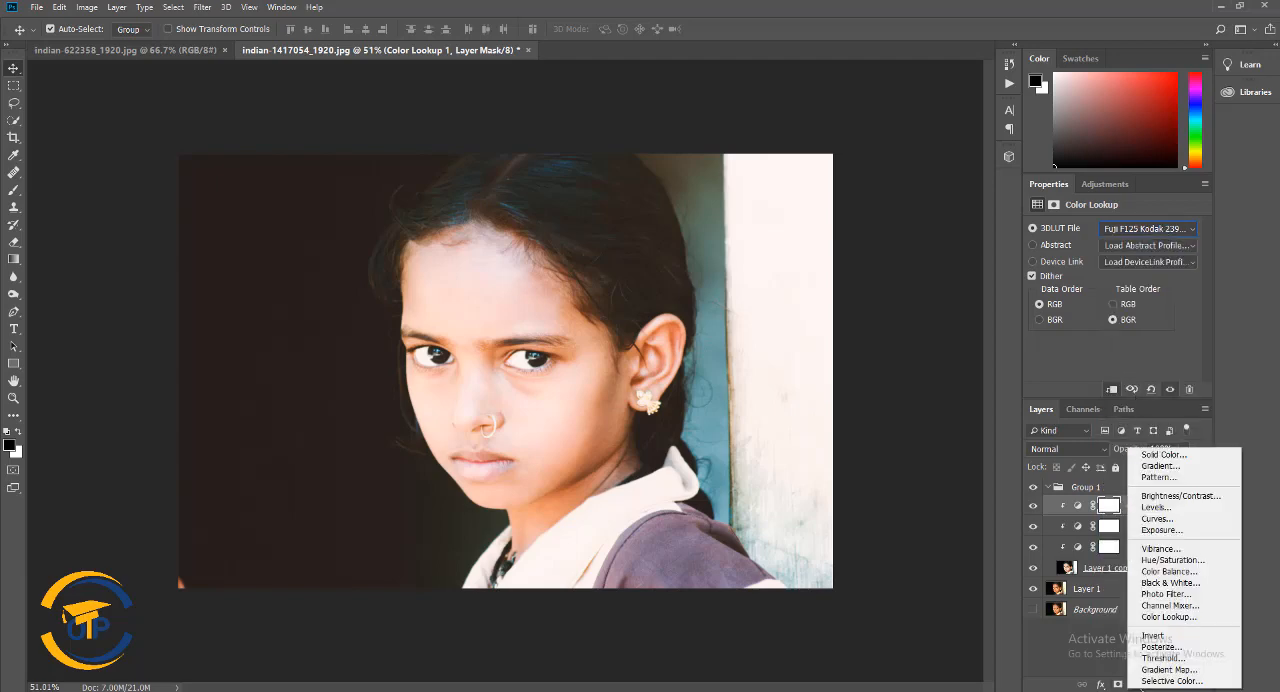
pyautogui.click(1166, 594)
pyautogui.click(1150, 227)
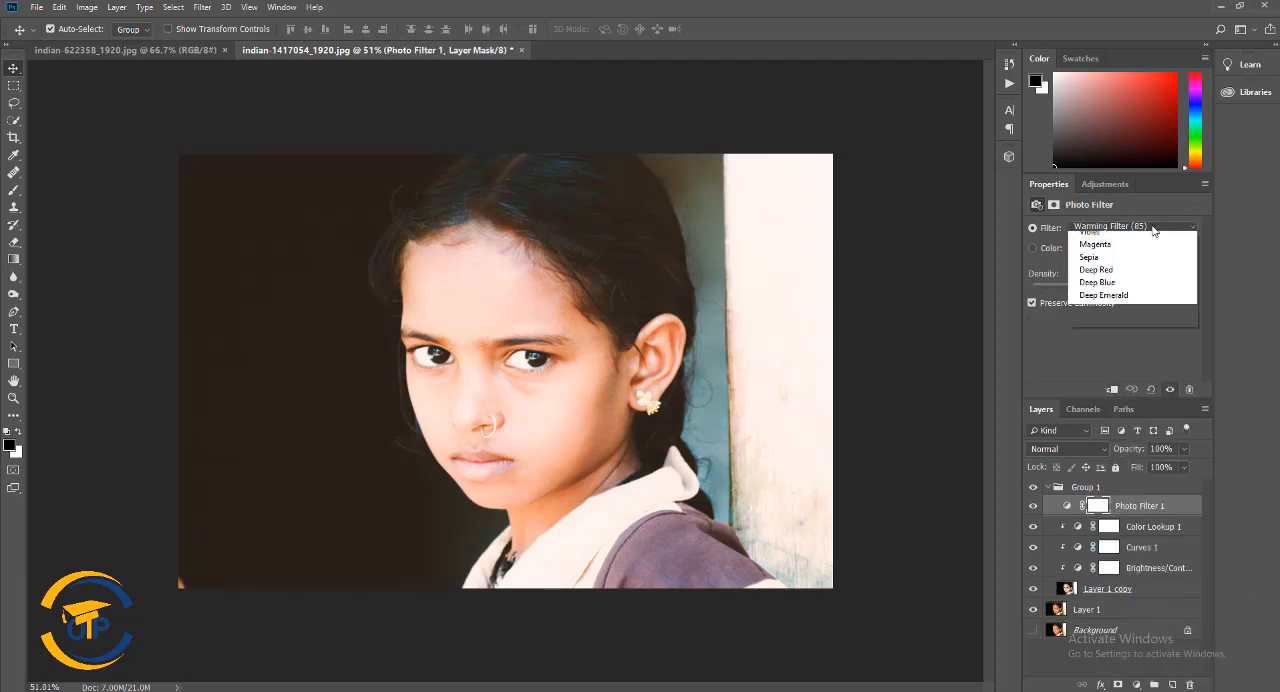
pyautogui.click(1152, 227)
pyautogui.press('Down')
pyautogui.press('Down')
pyautogui.press('Down')
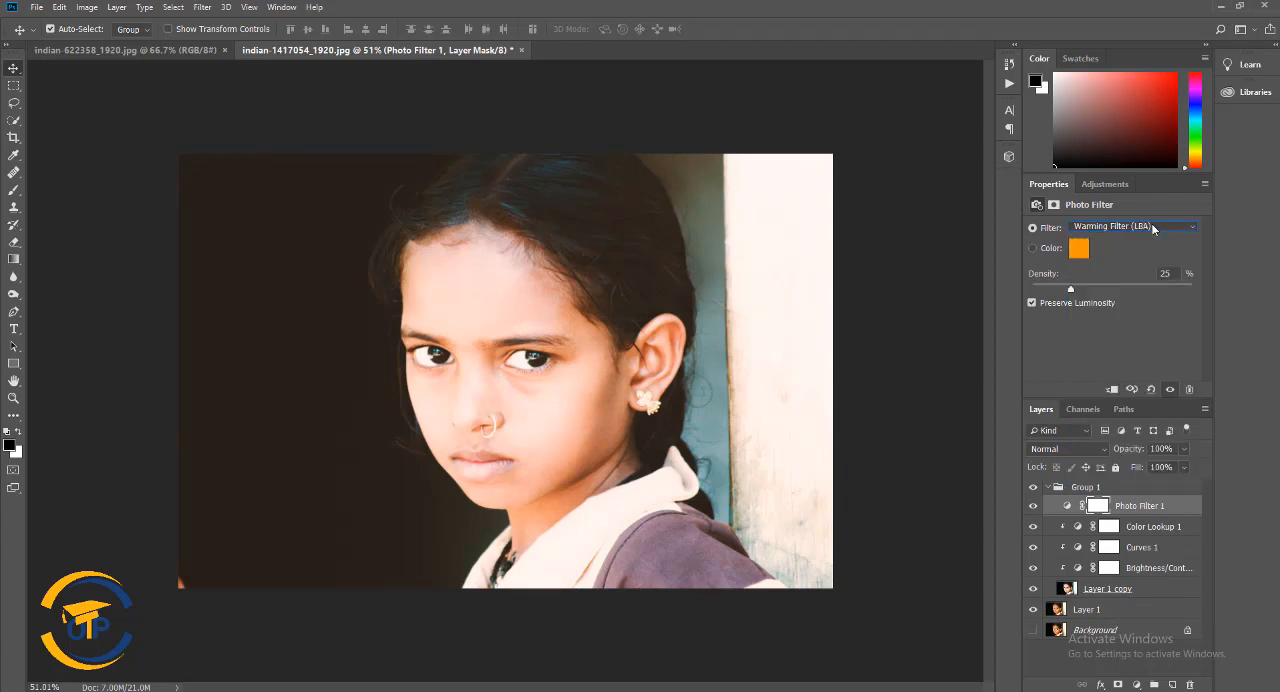
pyautogui.press('Up')
pyautogui.press('Down')
pyautogui.moveTo(1071, 289); pyautogui.dragTo(1060, 291)
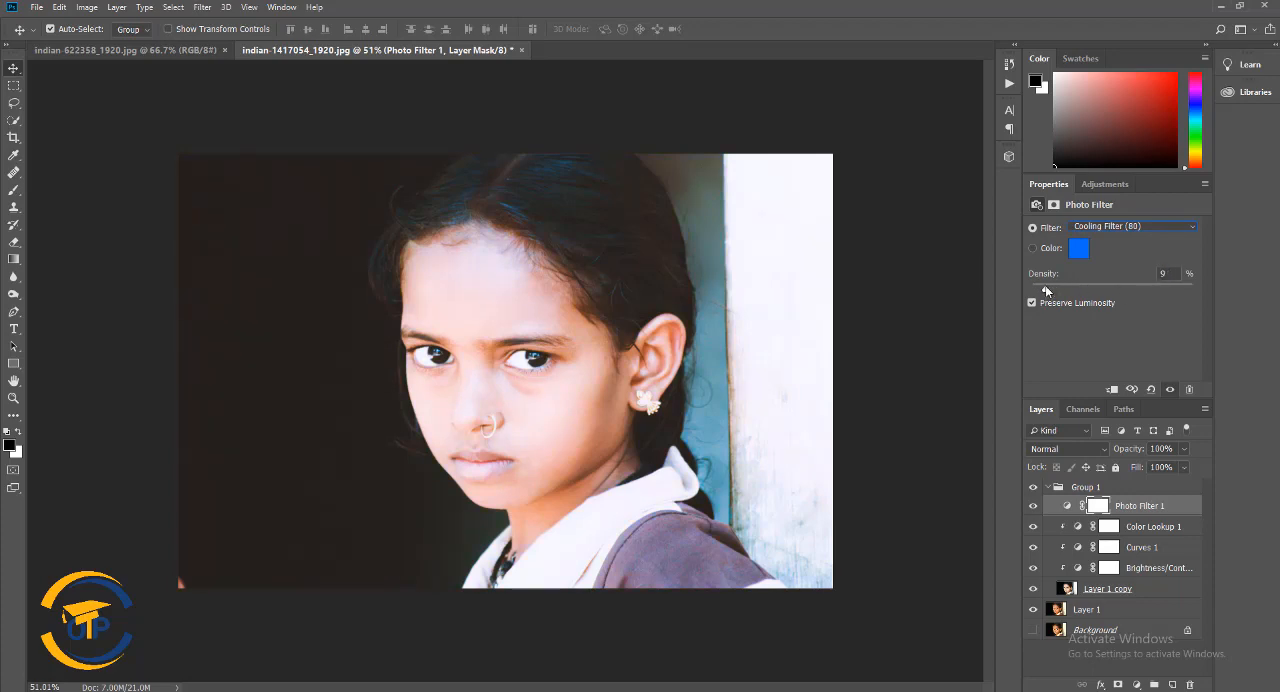
pyautogui.moveTo(1046, 289)
pyautogui.mouseDown()
pyautogui.moveTo(1144, 289)
pyautogui.moveTo(1044, 287)
pyautogui.mouseUp()
# Change the Photo Filter layer's preset to Warming Filter (85)
pyautogui.click(1136, 228)
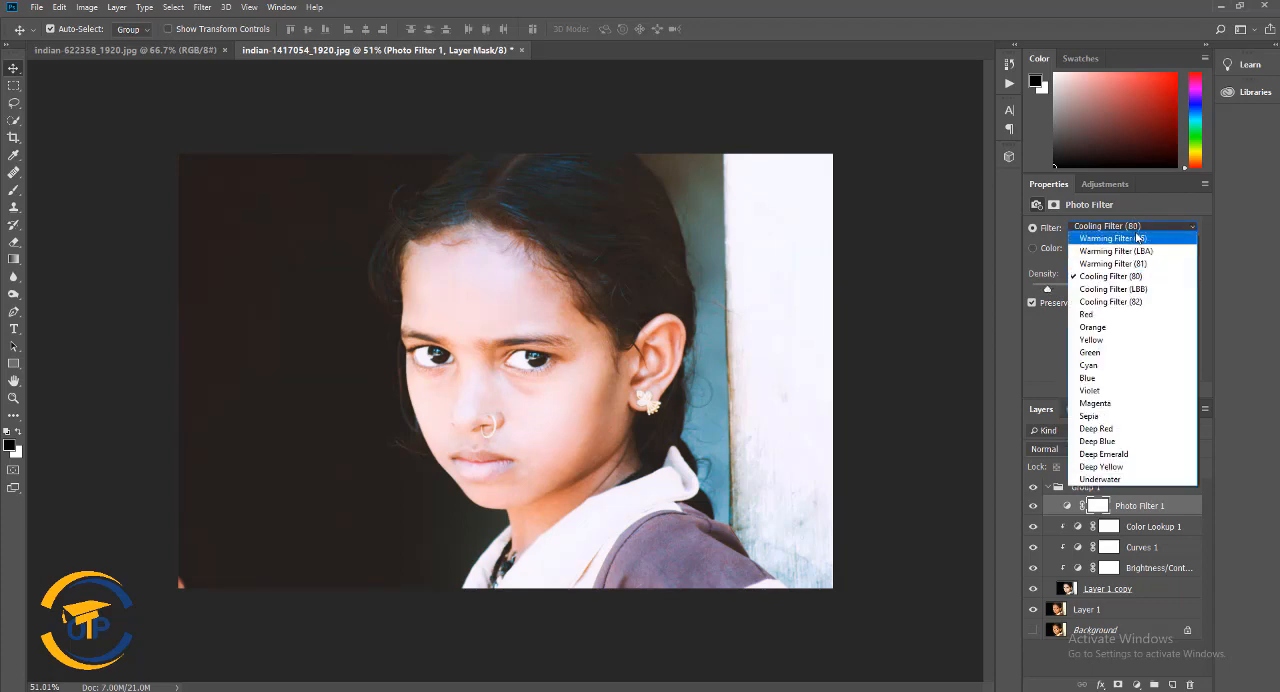
pyautogui.click(1111, 303)
pyautogui.press('Up')
pyautogui.press('Up')
pyautogui.press('Up')
pyautogui.press('Up')
pyautogui.press('Up')
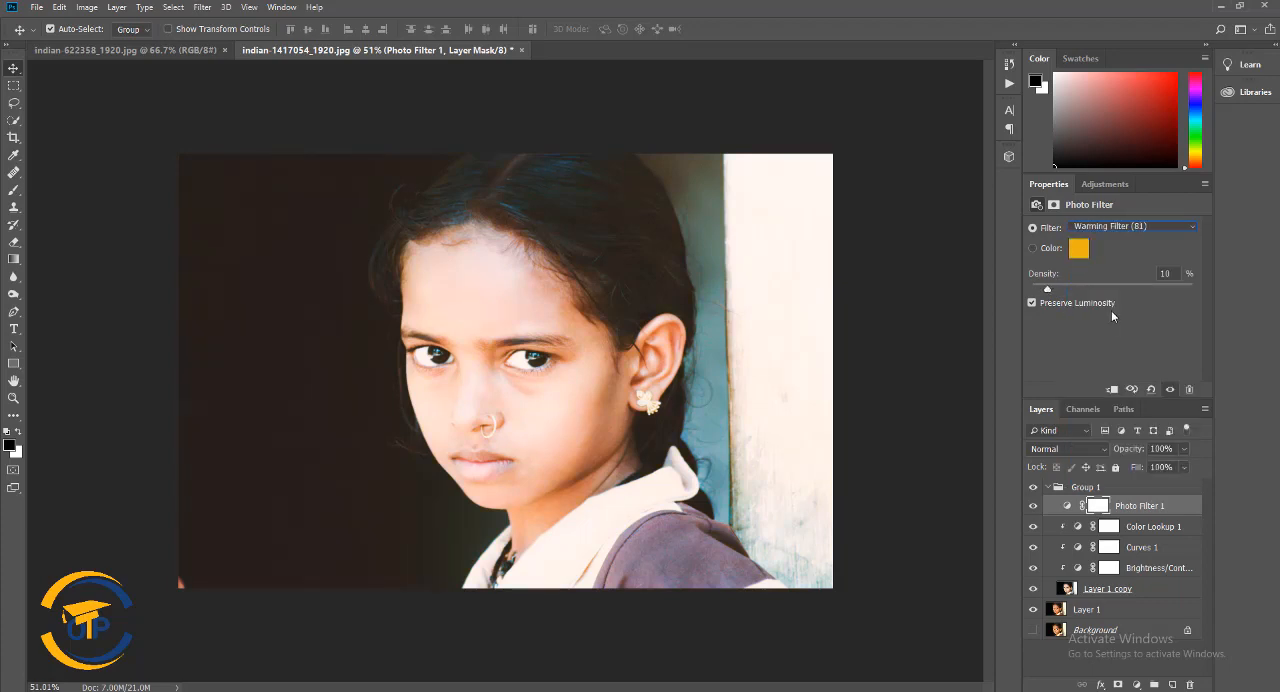
pyautogui.click(1146, 511)
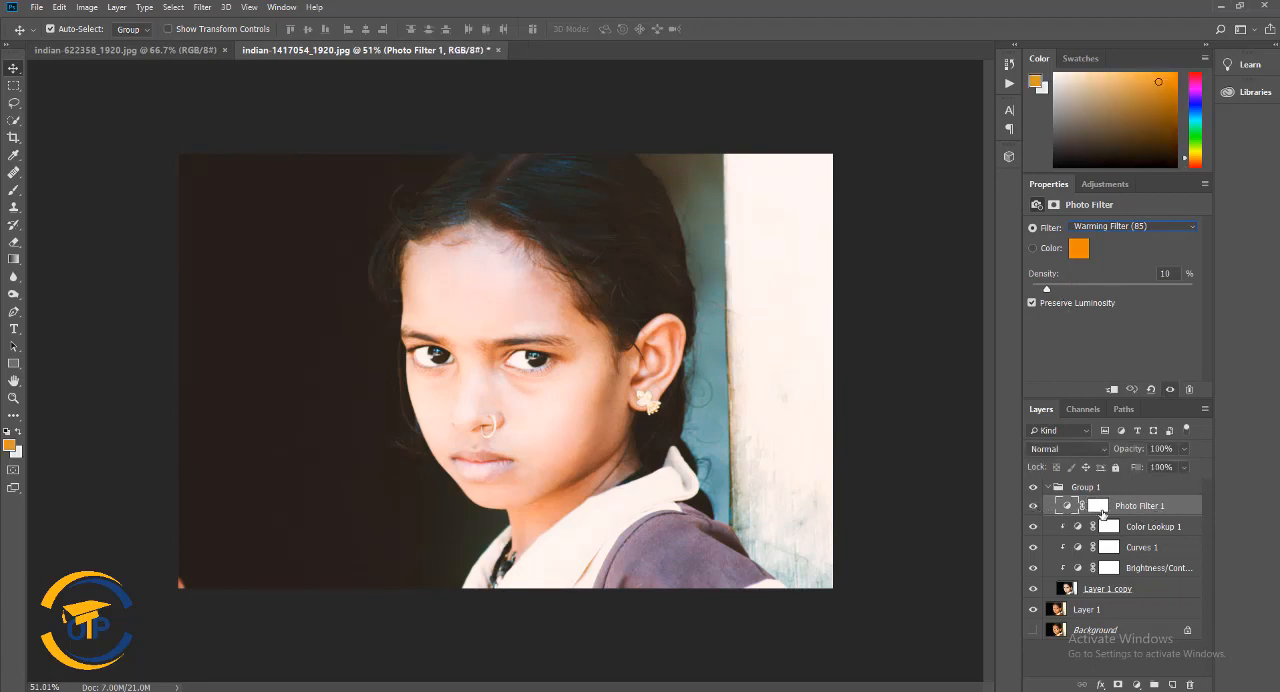
# Clip the Photo Filter layer to the layer below and try Warming Filter (81) and (LBA), ending on Warming Filter (85)
pyautogui.keyDown('alt'); pyautogui.click(1068, 515); pyautogui.keyUp('alt')
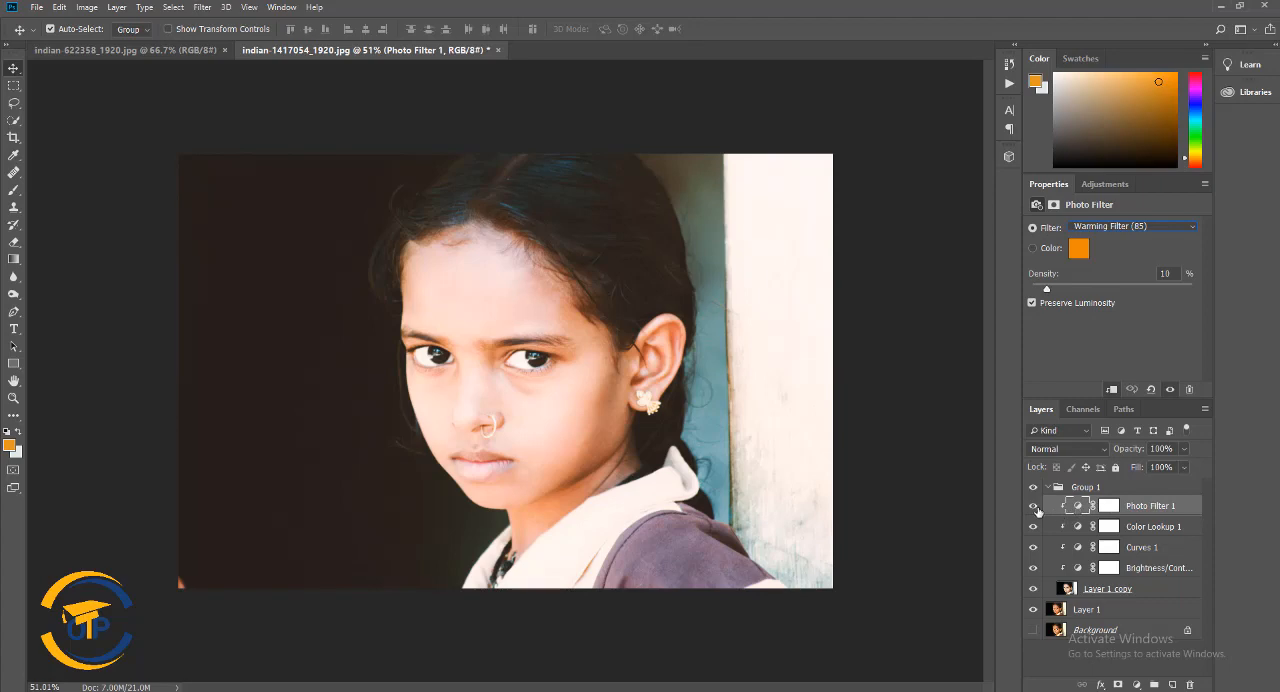
pyautogui.click(1130, 227)
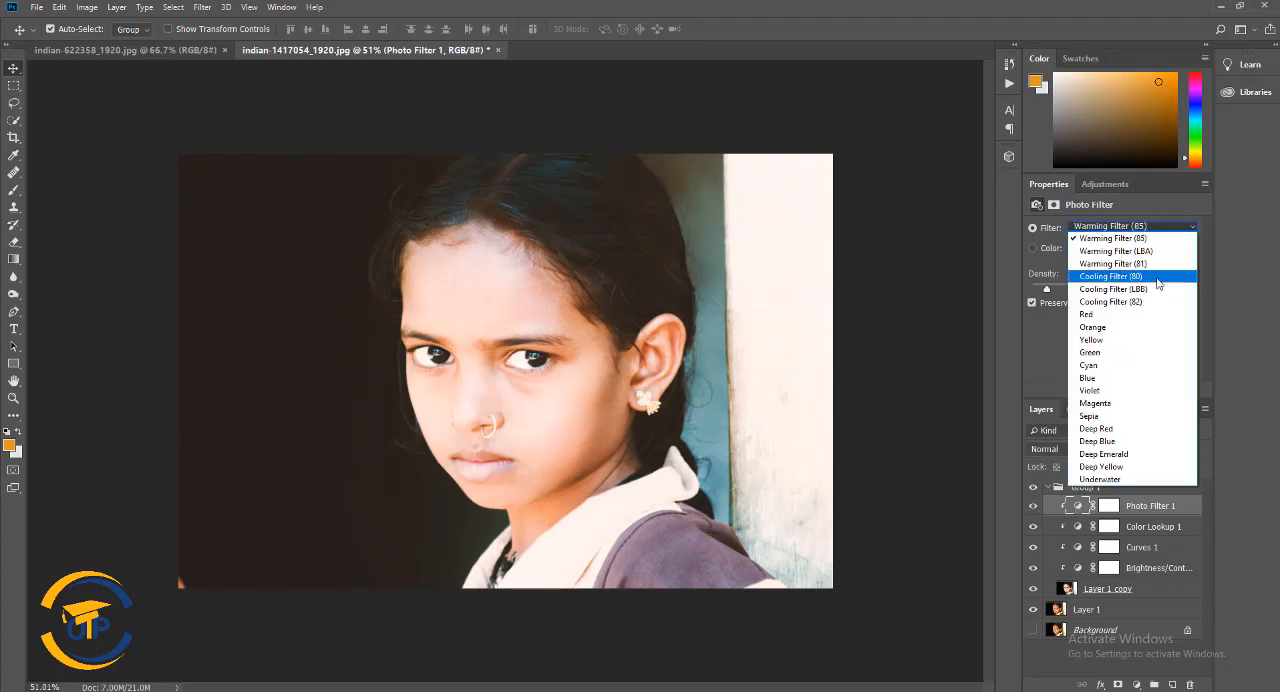
pyautogui.click(1150, 263)
pyautogui.click(1145, 231)
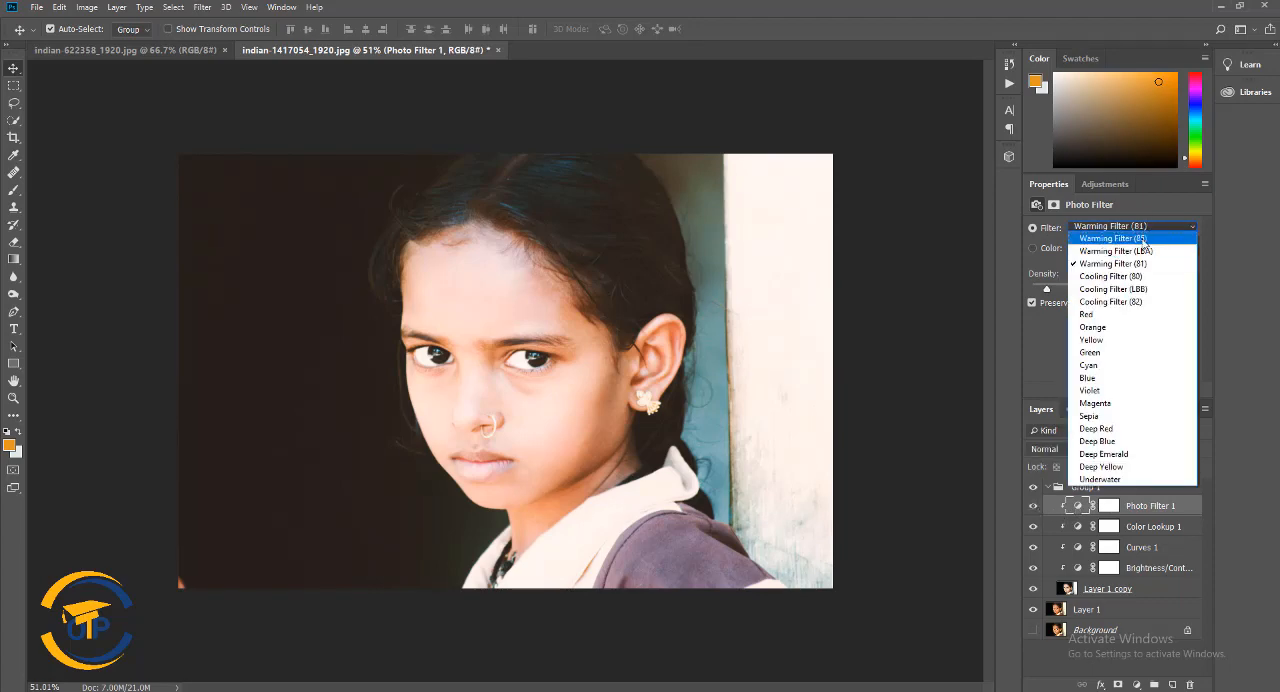
pyautogui.click(1122, 250)
pyautogui.click(1125, 227)
pyautogui.click(1127, 239)
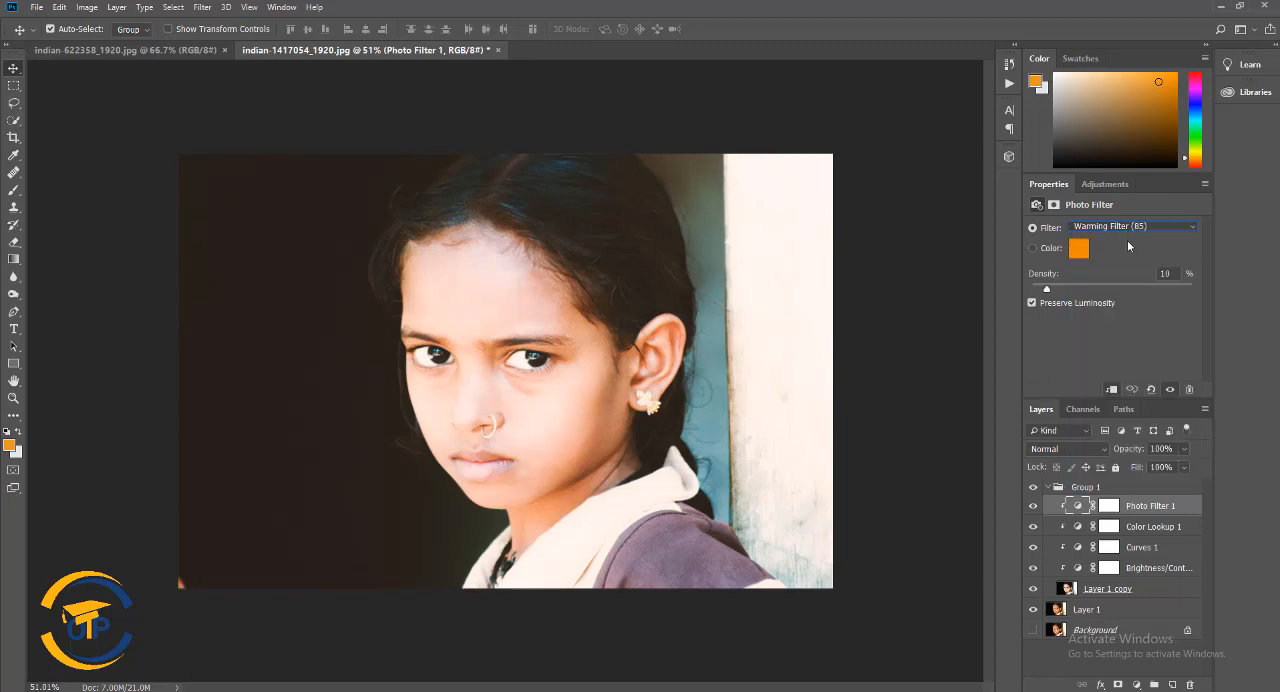
# Try Warming Filter (81) and Cooling Filter (82) on the Photo Filter layer, ending on Cooling Filter (LBB) with 31% density
pyautogui.click(1113, 228)
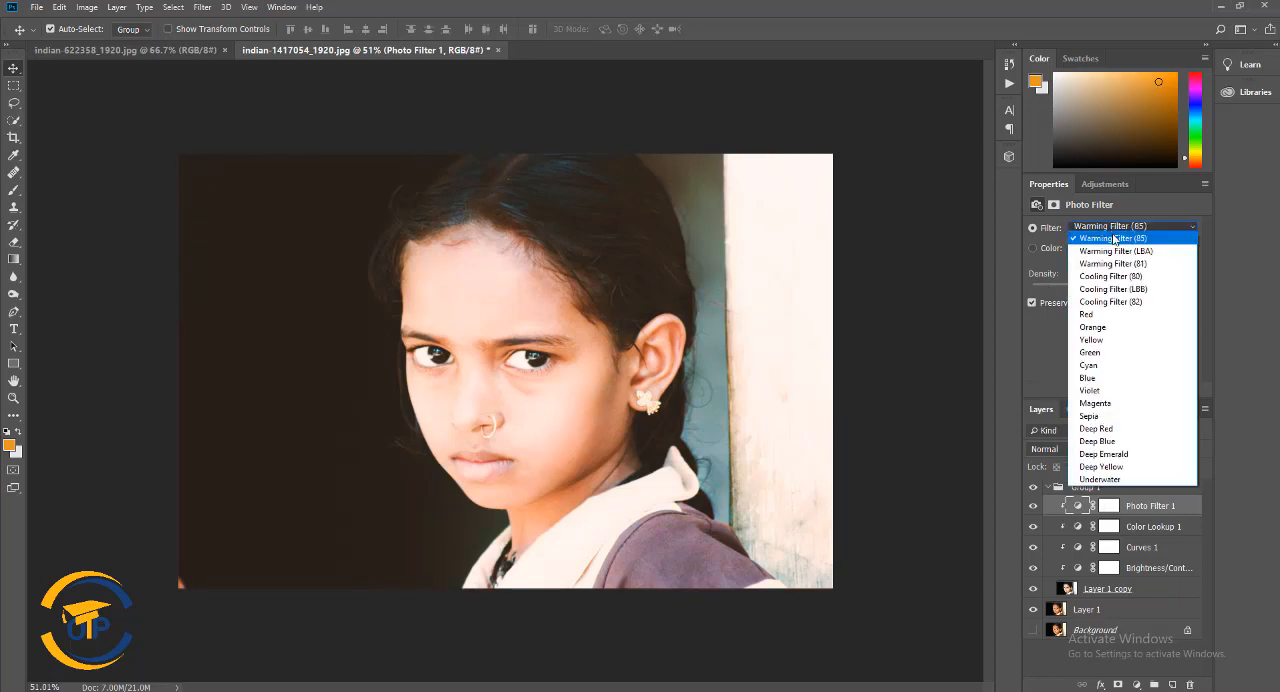
pyautogui.click(1123, 263)
pyautogui.click(1127, 227)
pyautogui.click(1118, 301)
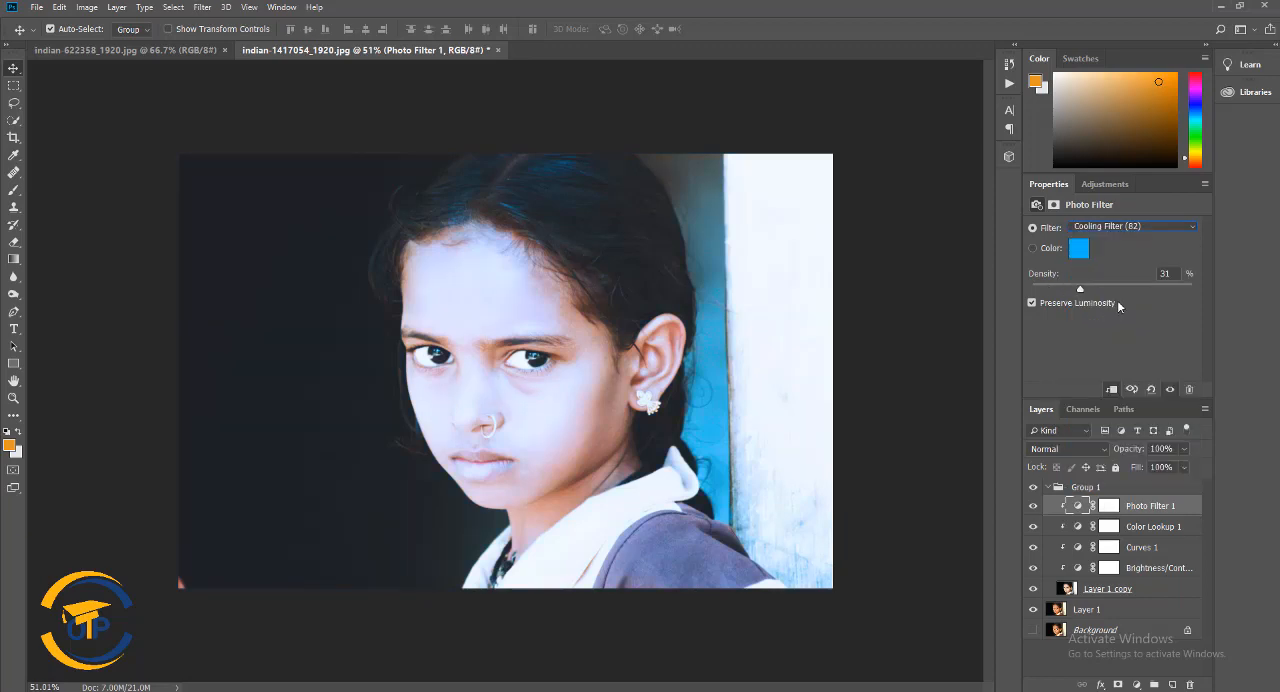
pyautogui.click(1126, 224)
pyautogui.click(1132, 293)
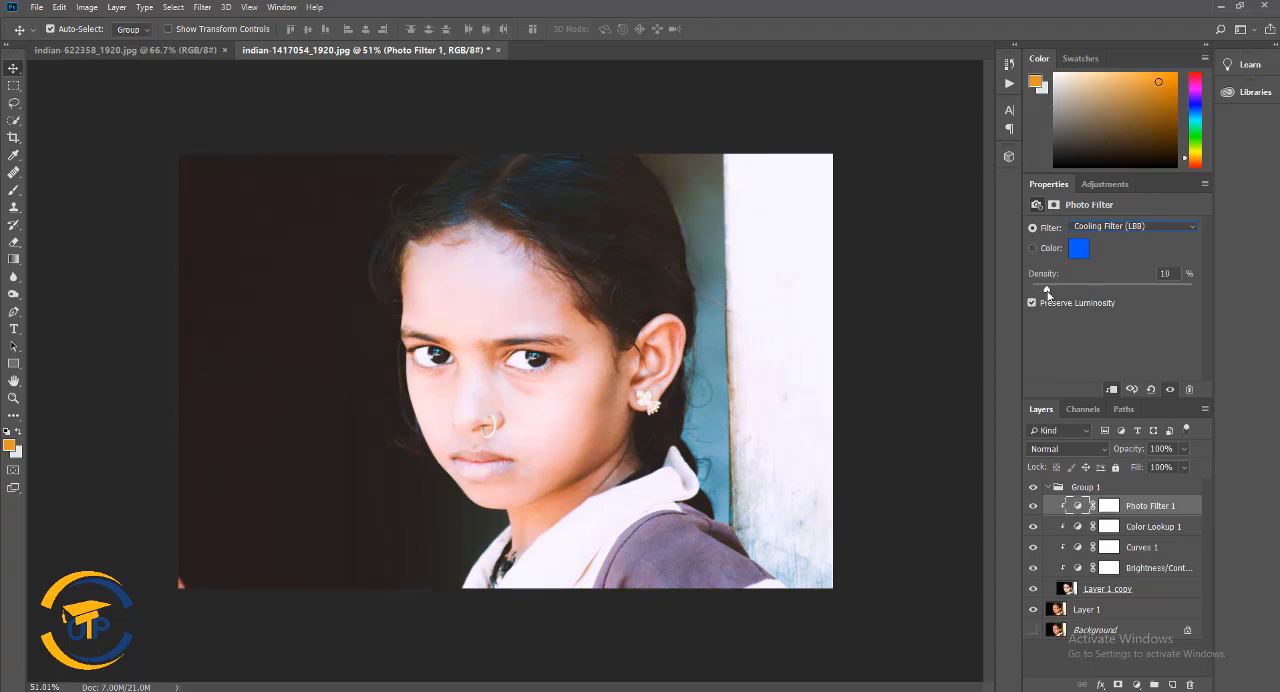
# Try Warming Filter (81) on the Photo Filter layer, ending on Cooling Filter (80)
pyautogui.click(1128, 226)
pyautogui.click(1128, 275)
pyautogui.click(1143, 226)
pyautogui.click(1112, 263)
pyautogui.click(1128, 226)
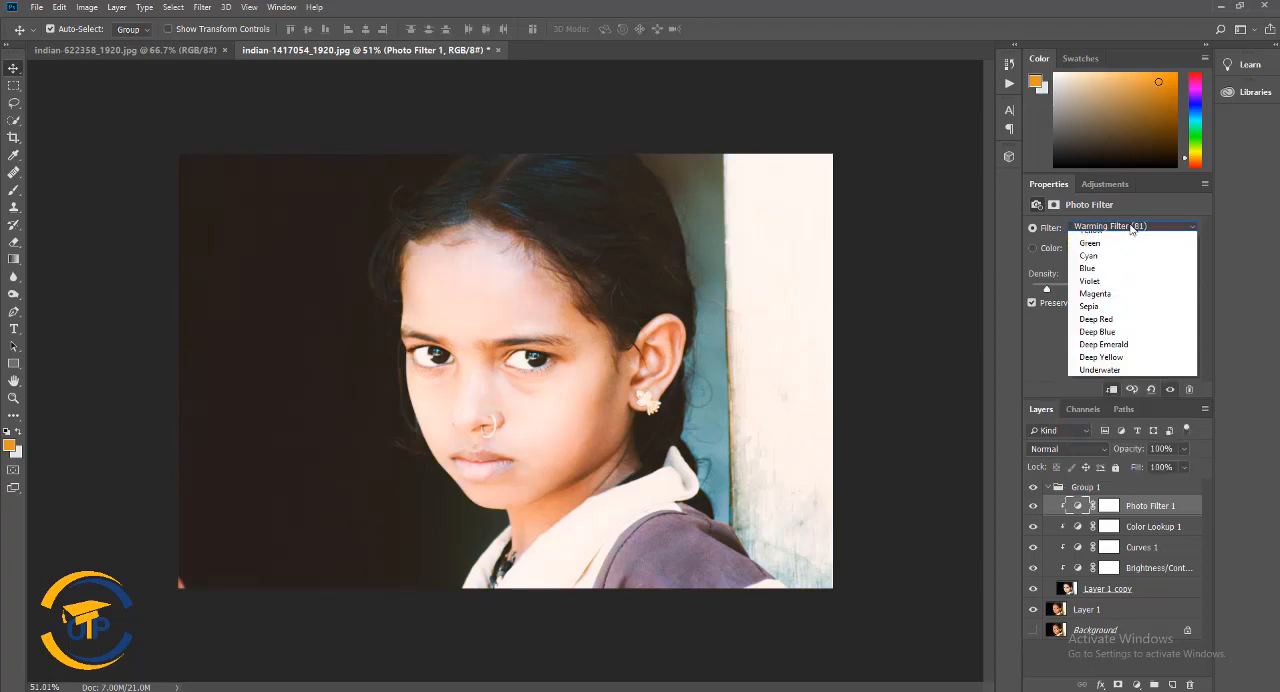
pyautogui.click(1128, 277)
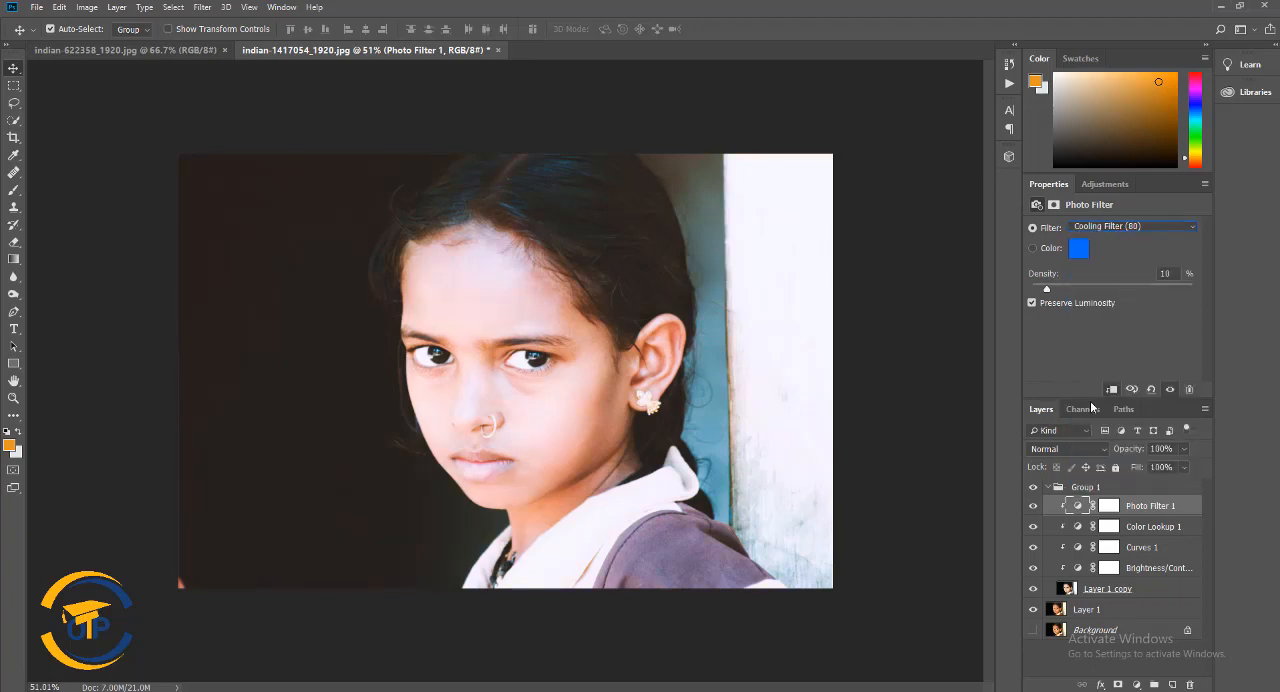
# Collapse Group 1 and add a new blank layer above it
pyautogui.click(1049, 487)
pyautogui.scroll(7, 700, 434)
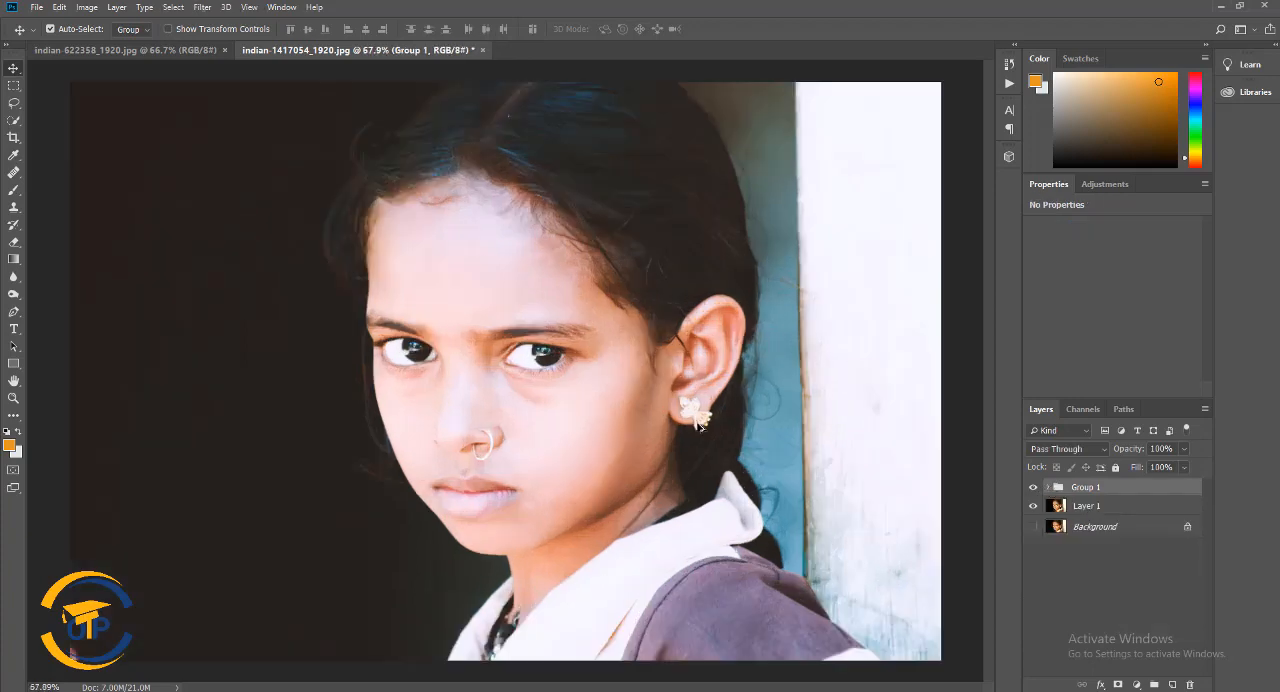
pyautogui.click(1173, 685)
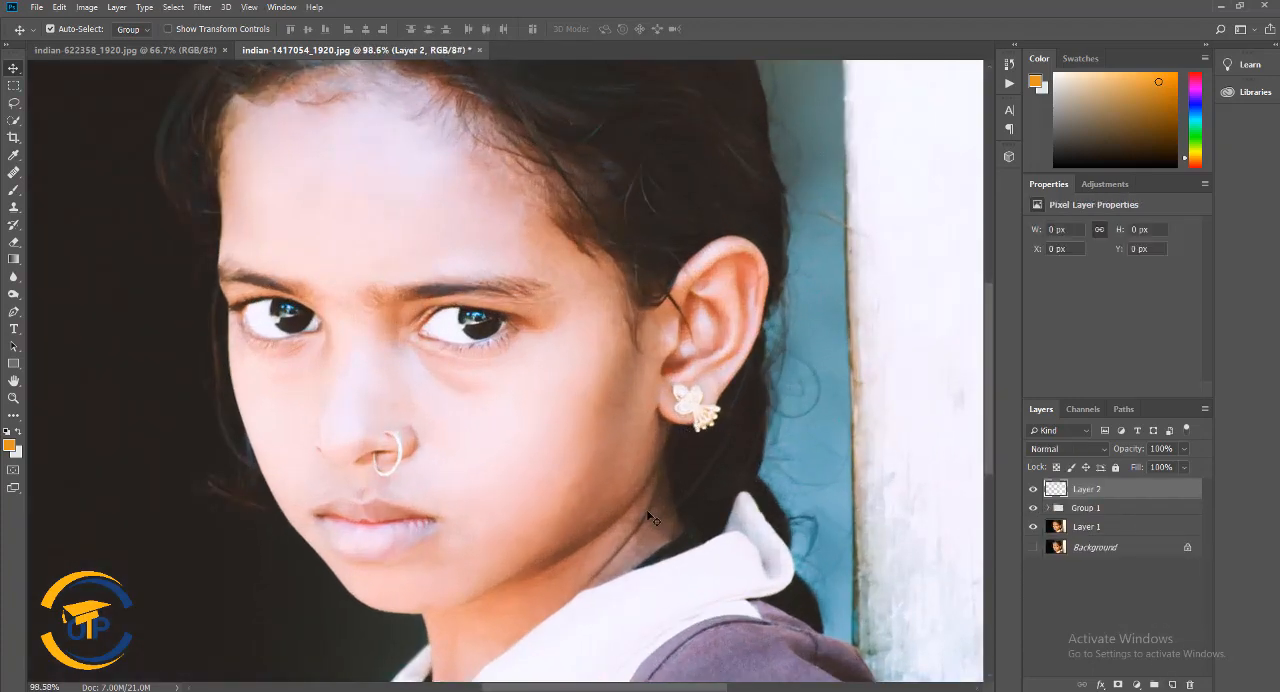
pyautogui.scroll(-1, 646, 509)
# Set up a soft 25 px Brush and choose the pinkish red e70e47 as the foreground color
pyautogui.rightClick(15, 190)
pyautogui.click(73, 190)
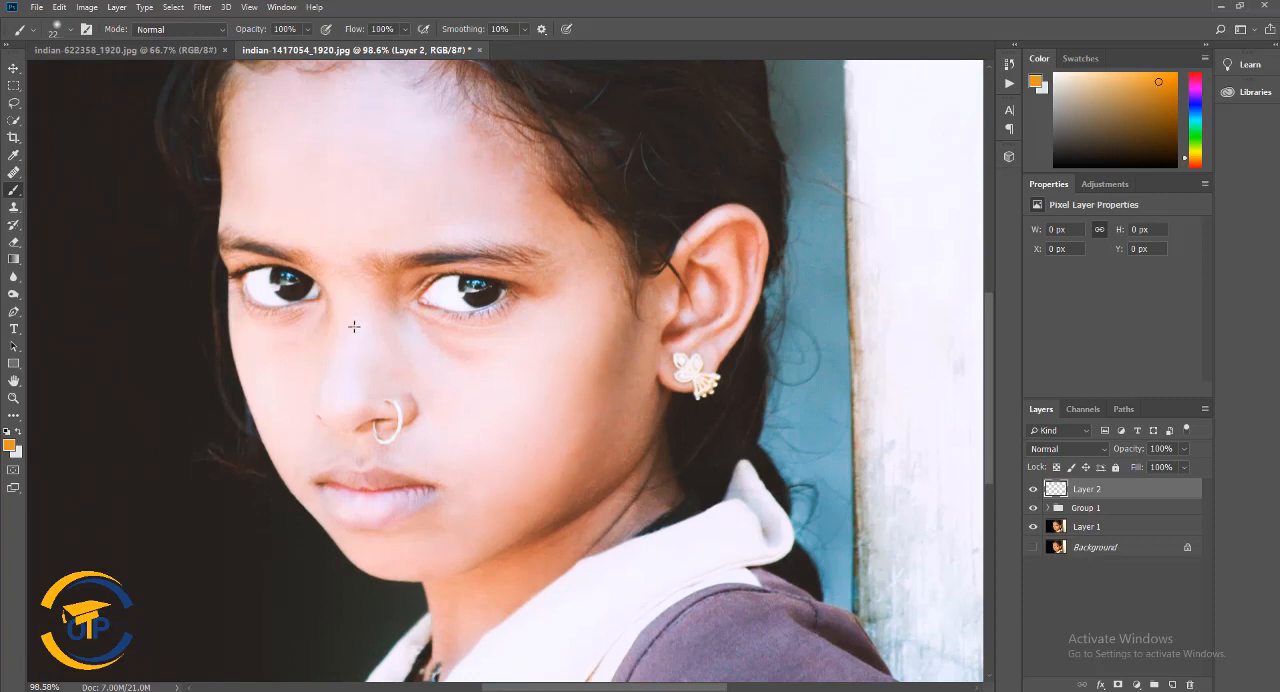
pyautogui.rightClick(351, 326)
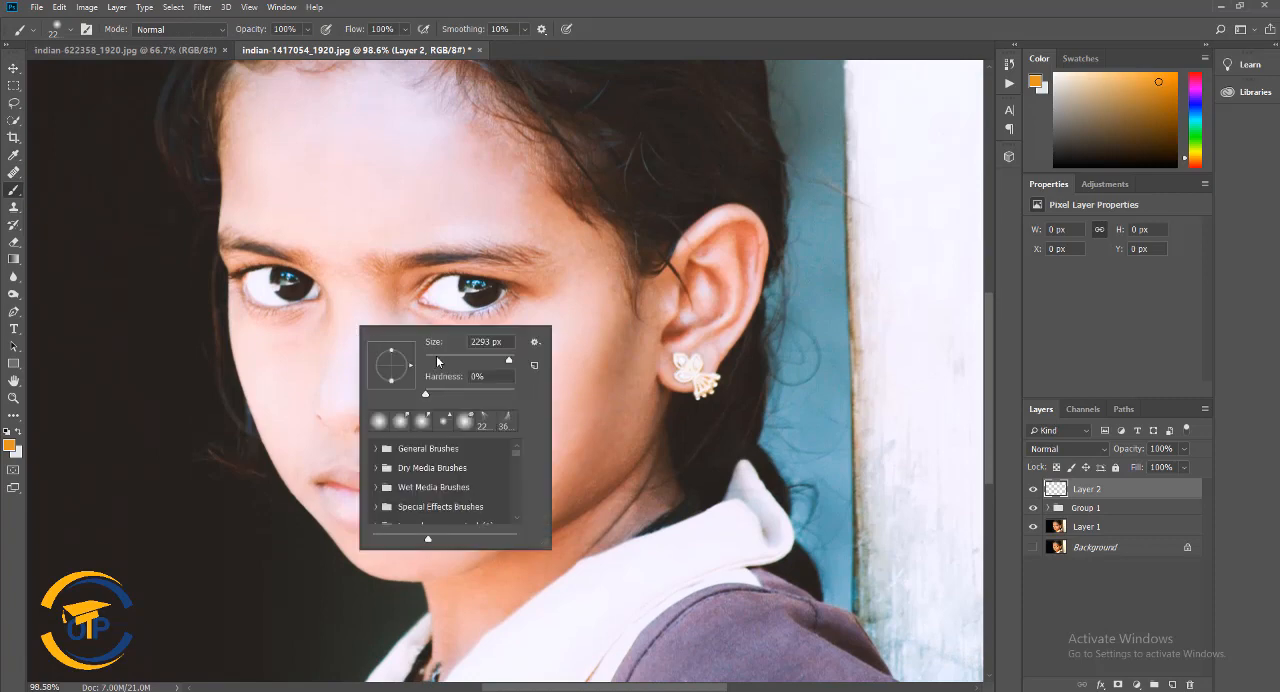
pyautogui.click(9, 445)
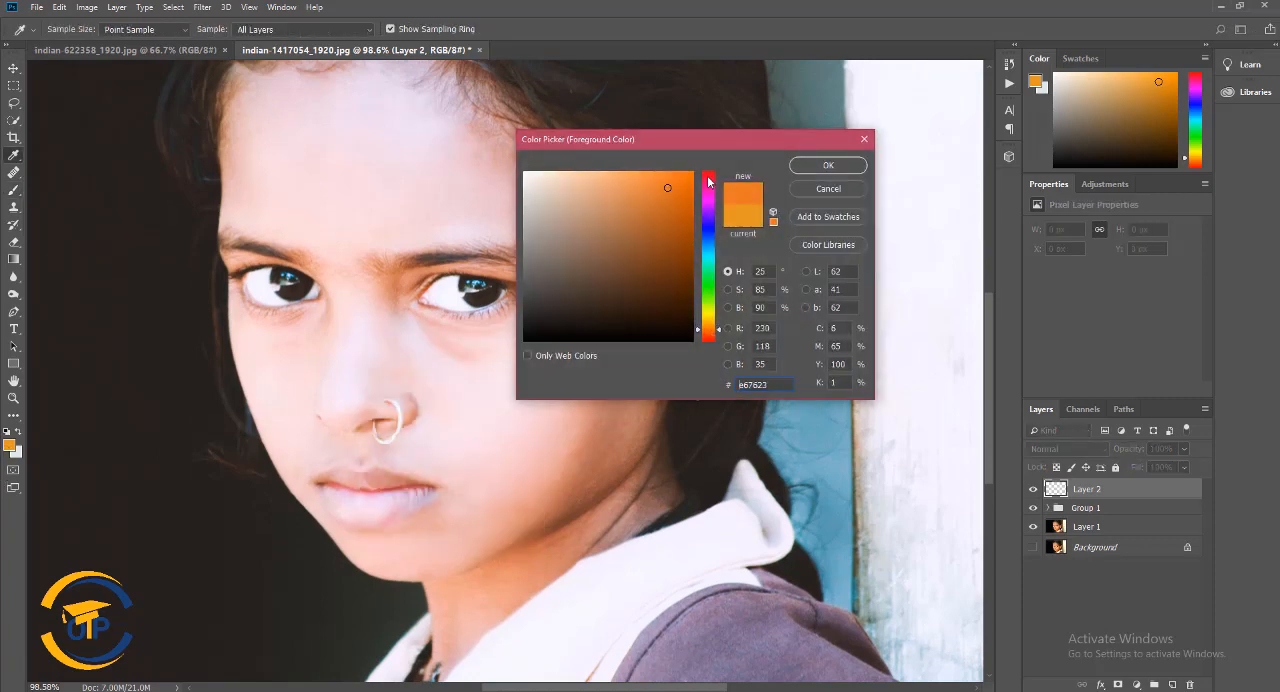
pyautogui.click(708, 181)
pyautogui.click(683, 187)
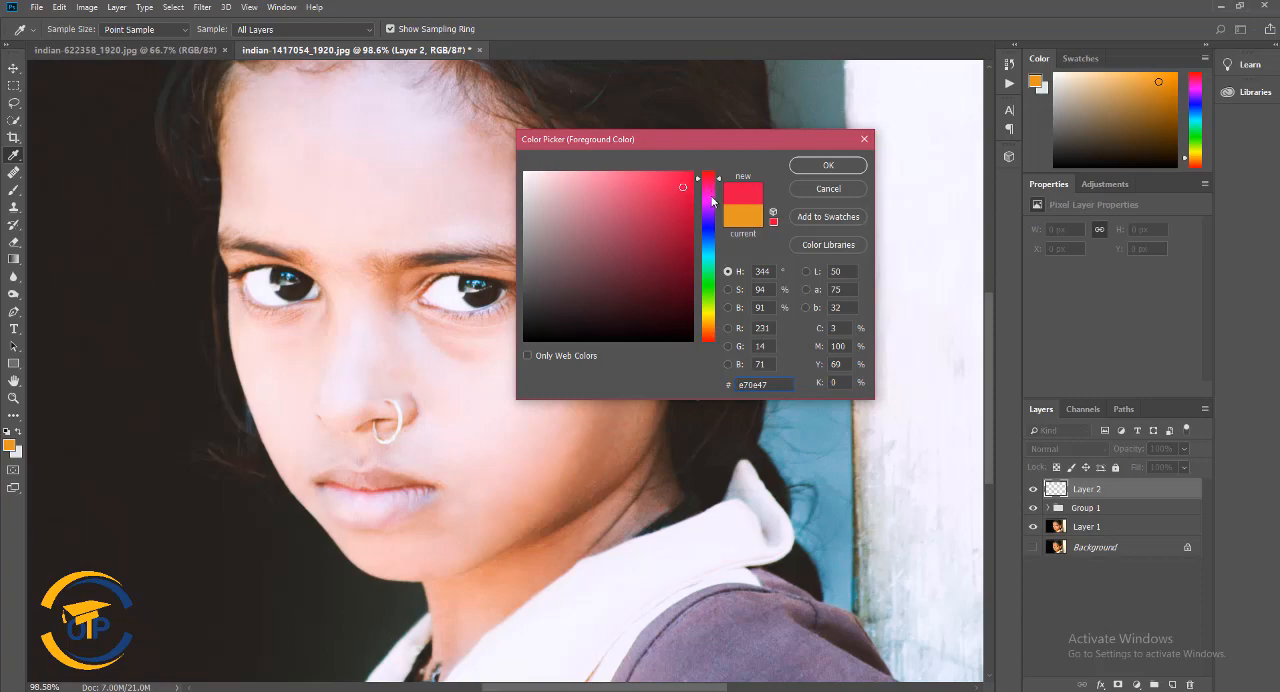
pyautogui.click(800, 168)
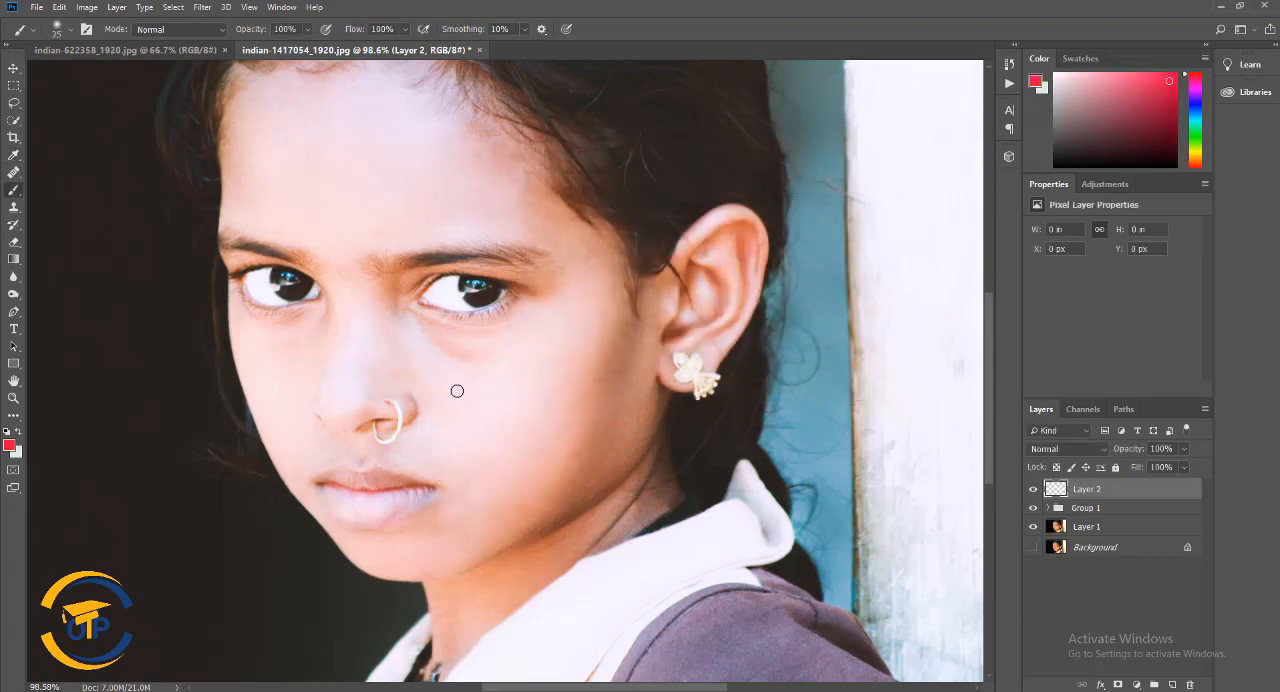
# Paint the girl's upper and lower lips with the pinkish red brush on Layer 2
pyautogui.scroll(5, 457, 386)
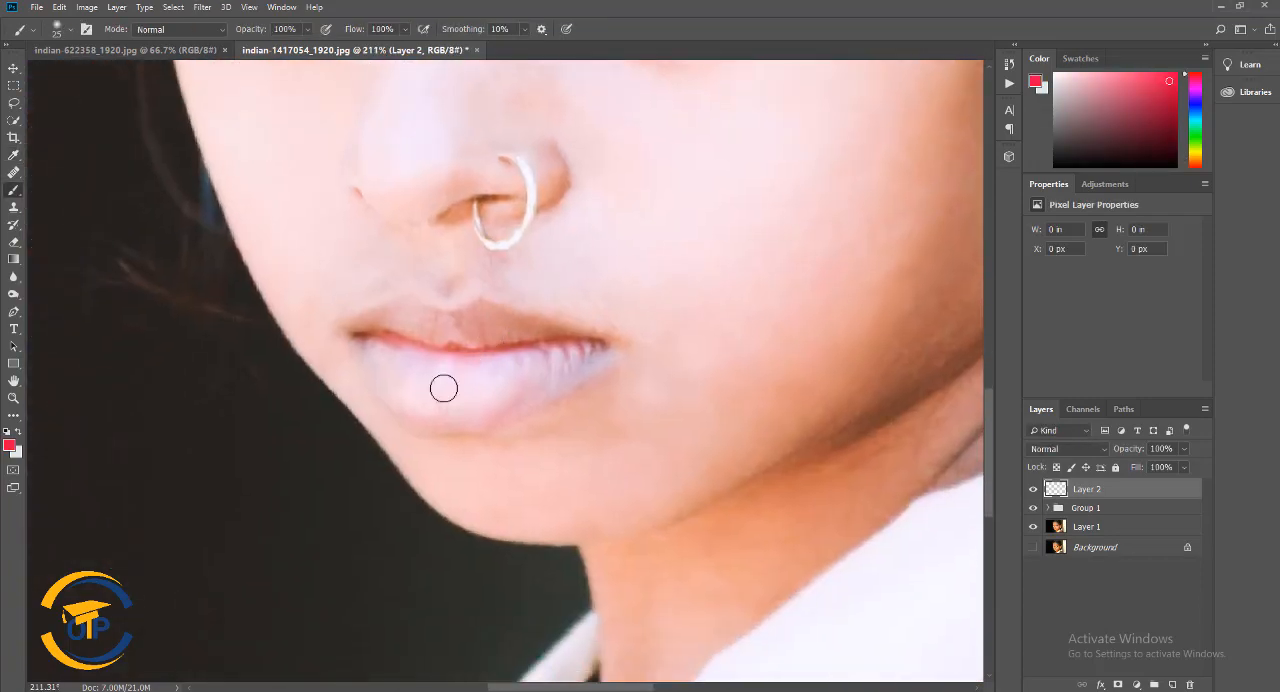
pyautogui.moveTo(360, 323)
pyautogui.mouseDown()
pyautogui.moveTo(420, 311)
pyautogui.moveTo(446, 330)
pyautogui.moveTo(483, 315)
pyautogui.moveTo(598, 338)
pyautogui.mouseUp()
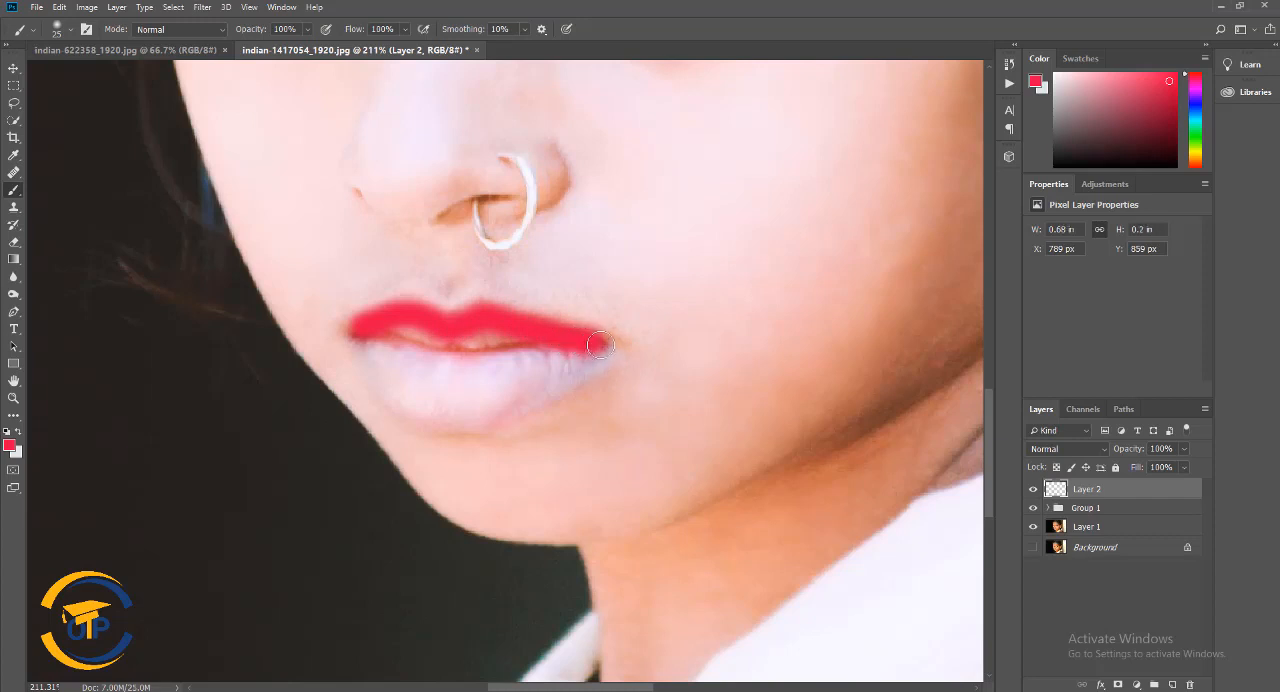
pyautogui.hotkey('ctrl', 'z')
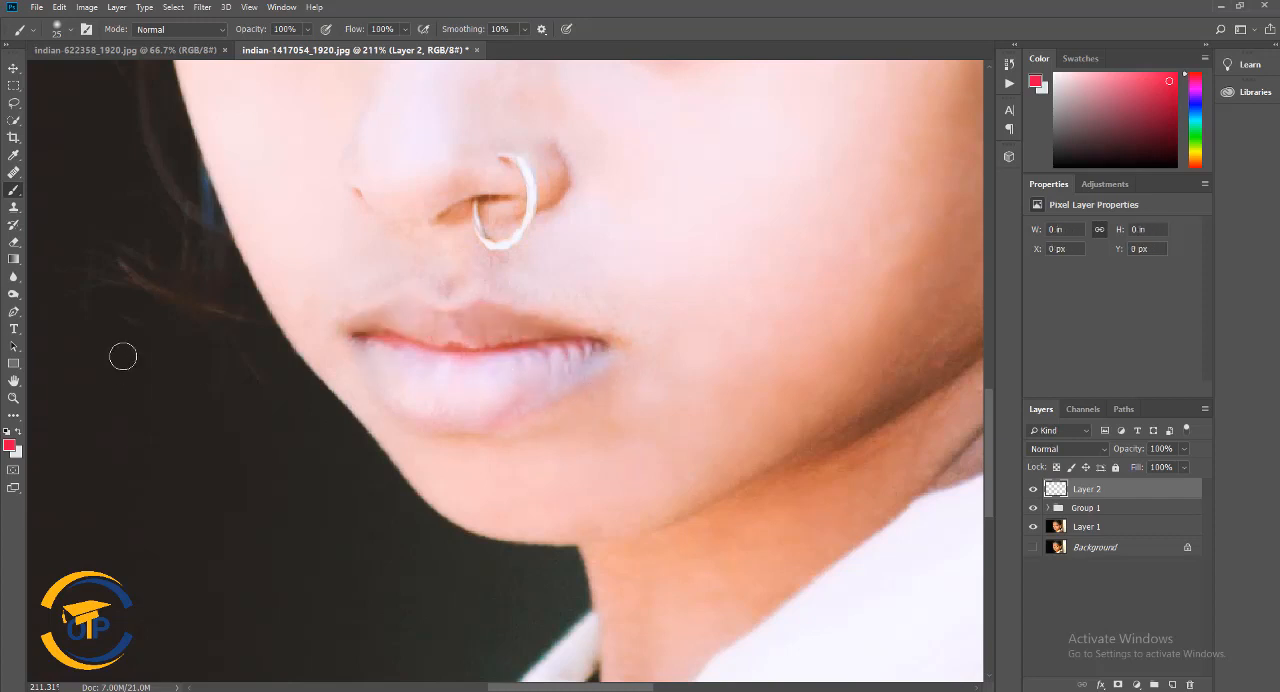
pyautogui.moveTo(360, 331)
pyautogui.mouseDown()
pyautogui.moveTo(409, 314)
pyautogui.moveTo(443, 329)
pyautogui.moveTo(497, 318)
pyautogui.moveTo(594, 347)
pyautogui.mouseUp()
pyautogui.moveTo(371, 338)
pyautogui.mouseDown()
pyautogui.moveTo(588, 352)
pyautogui.moveTo(482, 369)
pyautogui.moveTo(361, 345)
pyautogui.moveTo(430, 381)
pyautogui.moveTo(499, 385)
pyautogui.moveTo(601, 356)
pyautogui.moveTo(474, 397)
pyautogui.moveTo(348, 354)
pyautogui.moveTo(363, 381)
pyautogui.moveTo(478, 414)
pyautogui.moveTo(580, 367)
pyautogui.moveTo(386, 391)
pyautogui.moveTo(350, 338)
pyautogui.mouseUp()
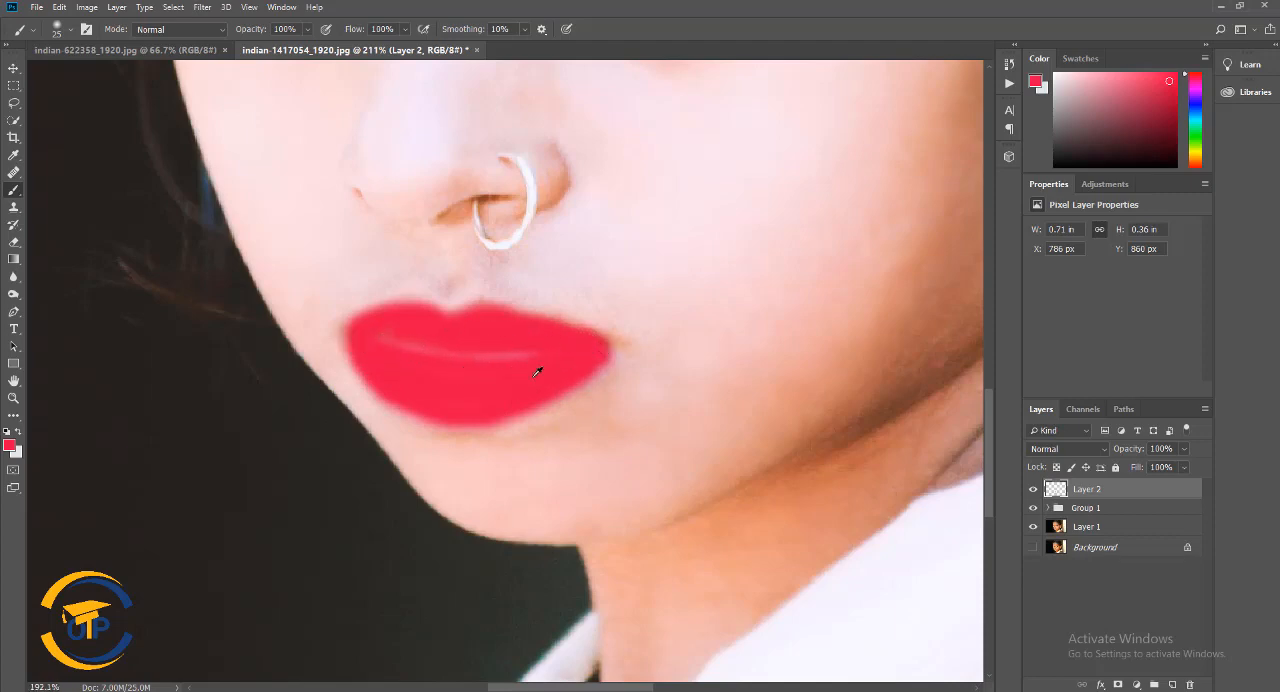
pyautogui.scroll(-3, 537, 366)
pyautogui.scroll(2, 543, 366)
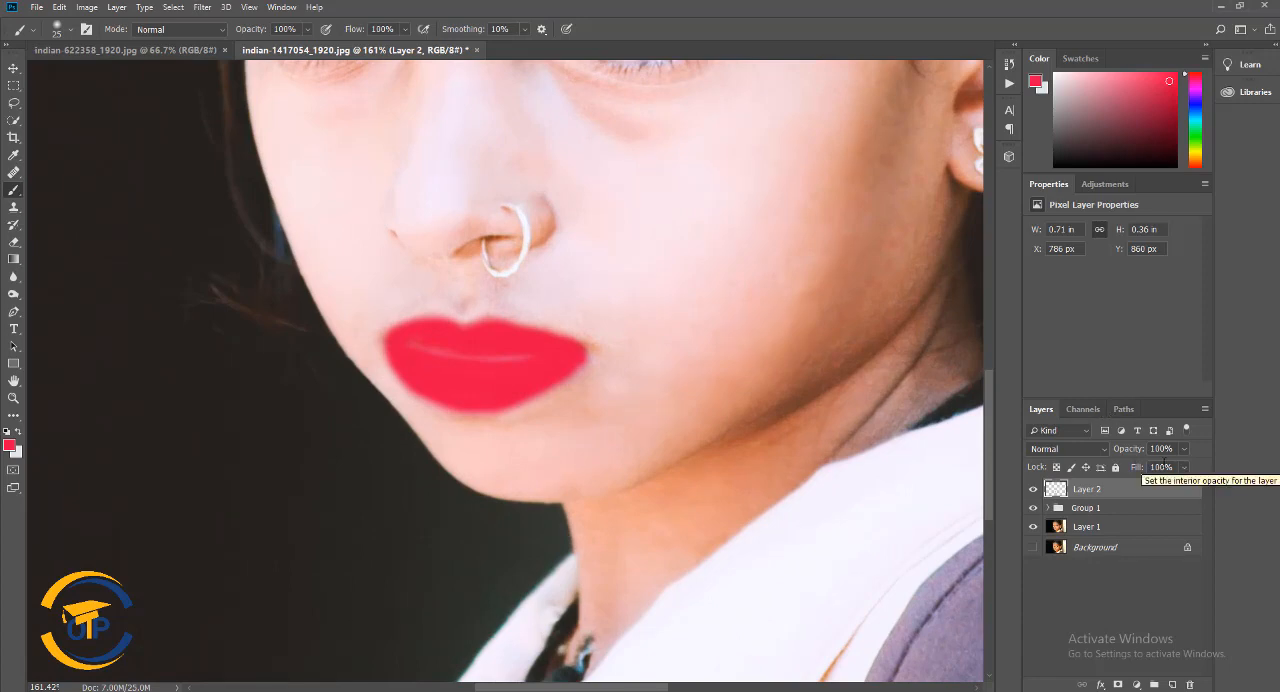
# Reduce the opacity of the lip color layer to 51%, and further to 27%
pyautogui.moveTo(1176, 458); pyautogui.dragTo(1152, 466)
pyautogui.scroll(-7, 783, 423)
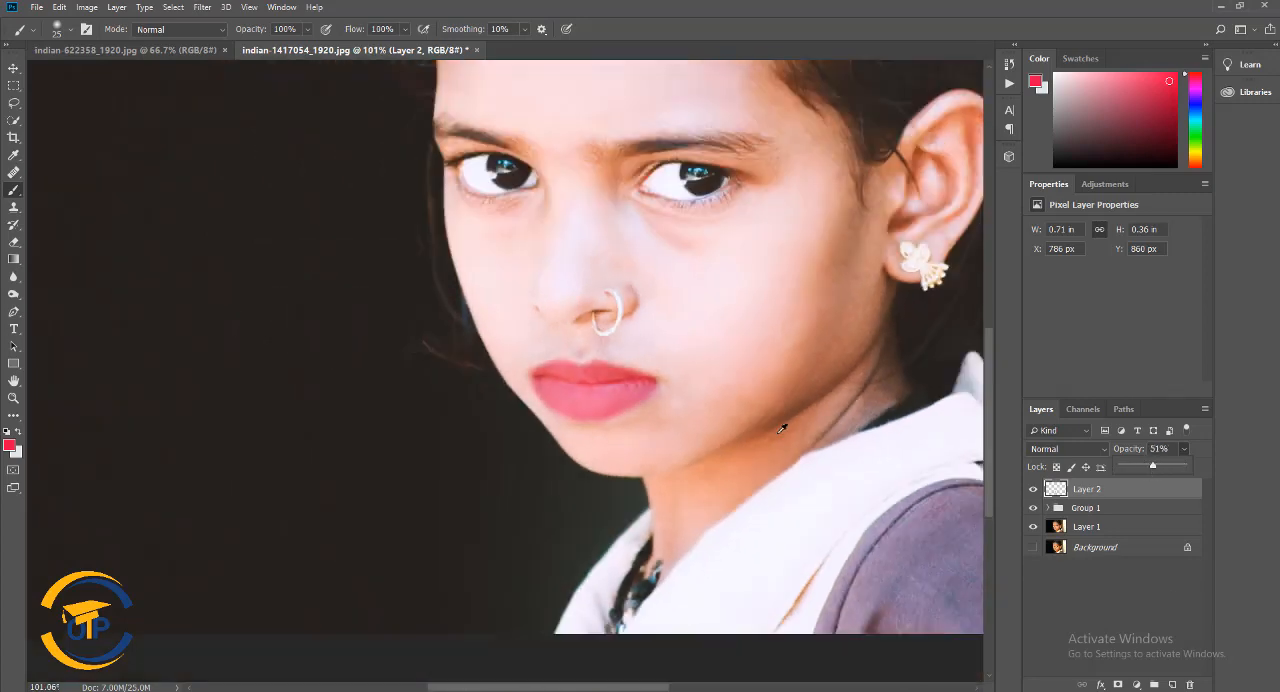
pyautogui.moveTo(772, 342); pyautogui.dragTo(560, 350)
pyautogui.scroll(3, 634, 346)
pyautogui.scroll(-2, 609, 416)
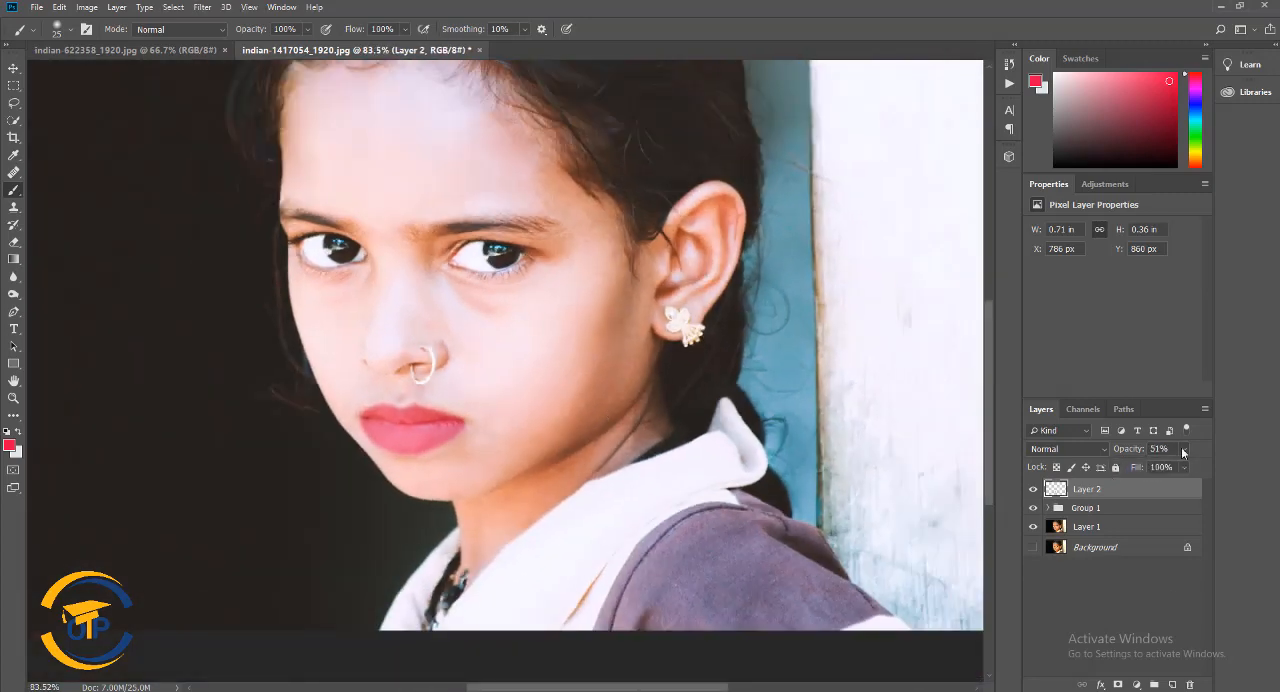
pyautogui.moveTo(1151, 469); pyautogui.dragTo(1158, 467)
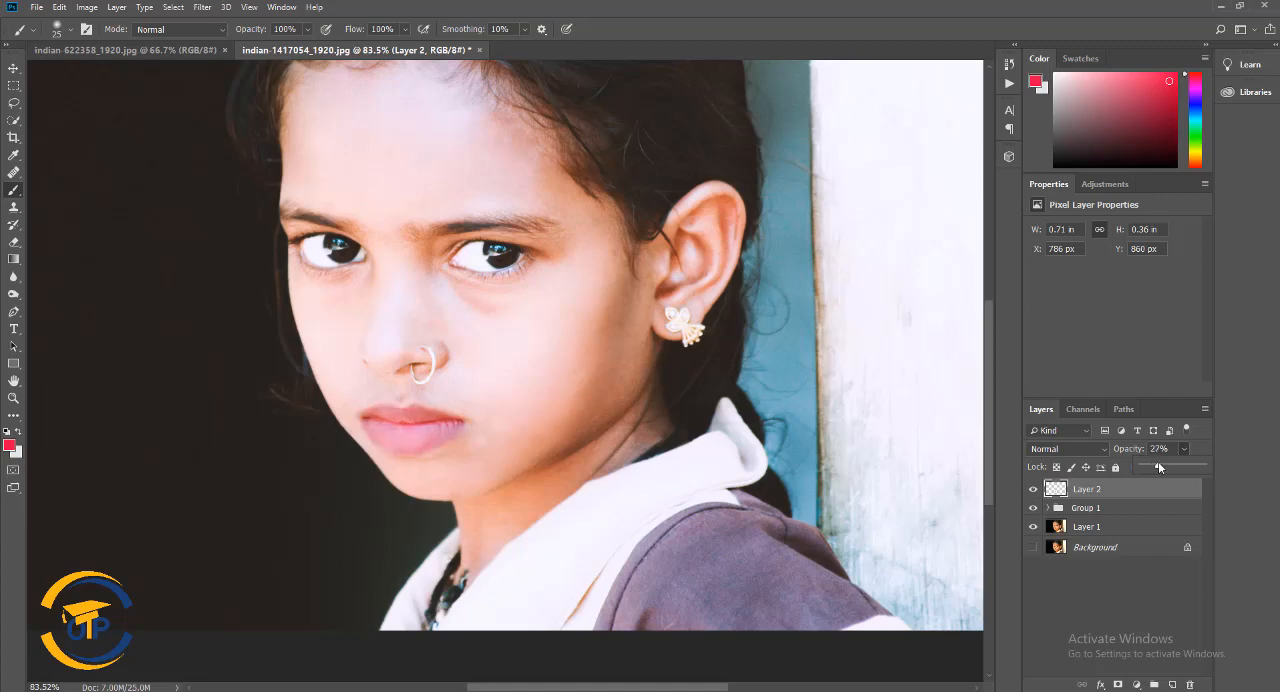
# Set the foreground color to ff0042 and raise the lip color layer's opacity back to 100%
pyautogui.click(9, 445)
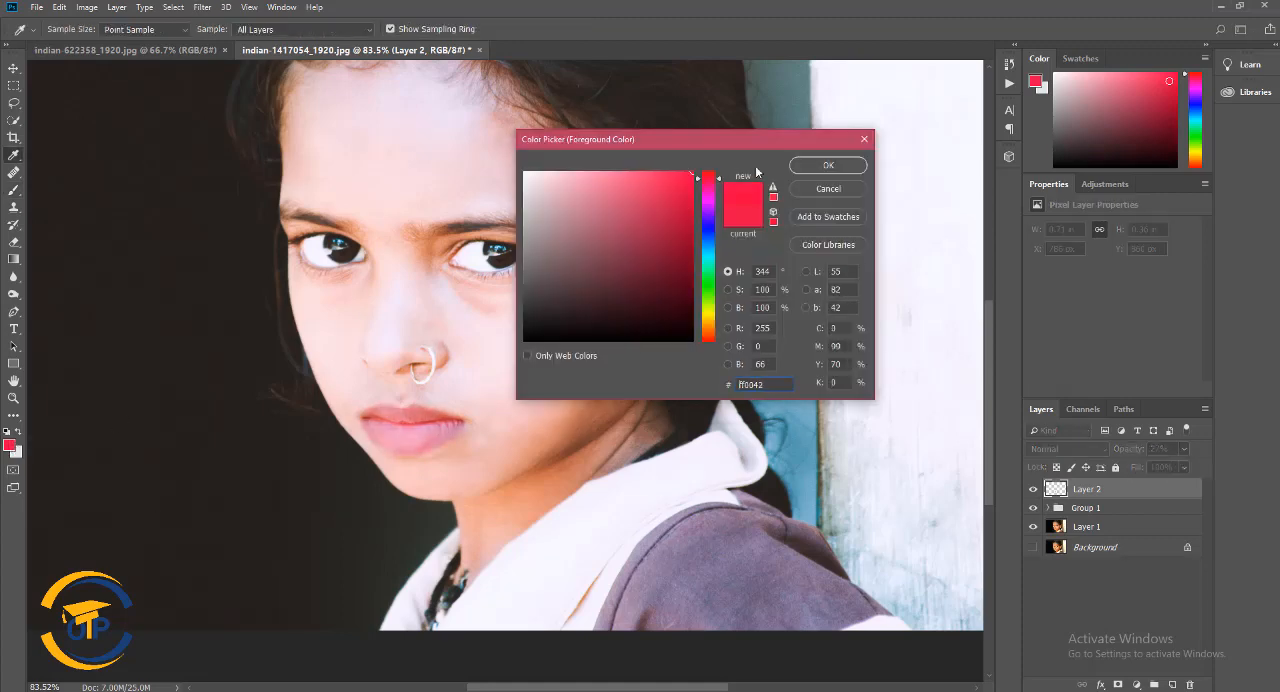
pyautogui.click(832, 171)
pyautogui.click(1184, 449)
pyautogui.moveTo(1158, 467); pyautogui.dragTo(1205, 465)
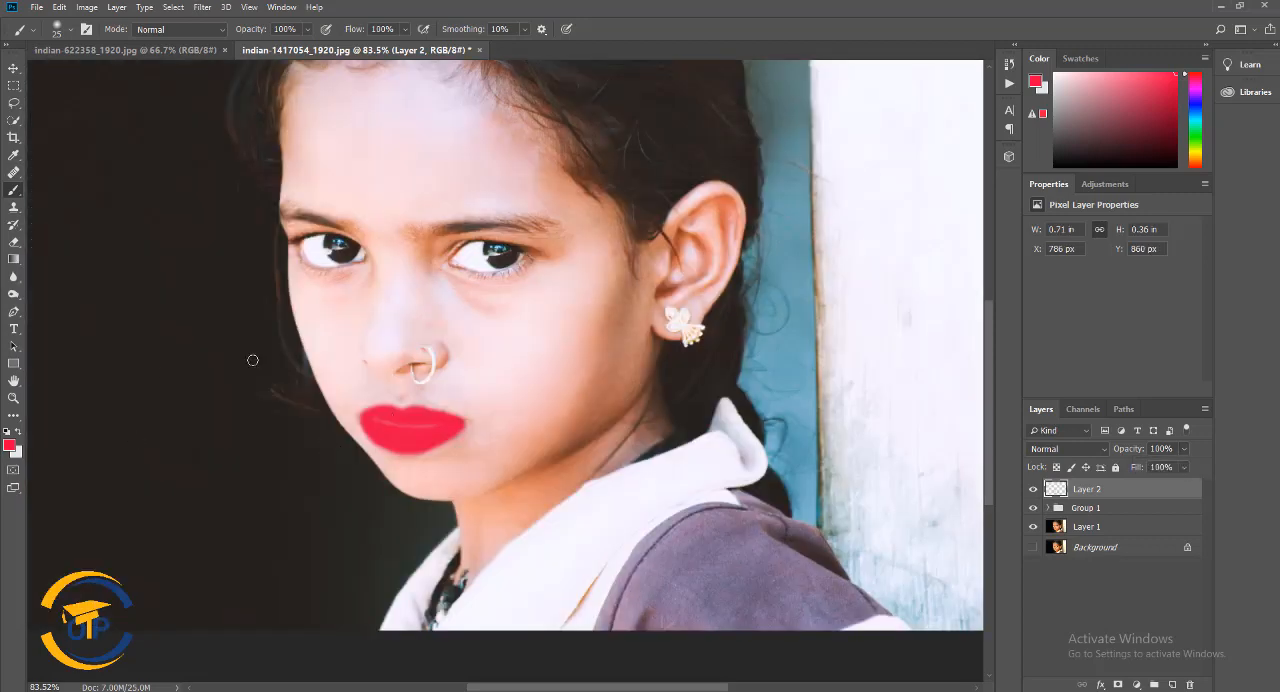
# Load the painted lips on Layer 2 as a selection, try the background color as fill, and fill with the foreground color
pyautogui.keyDown('alt'); pyautogui.click(1060, 498); pyautogui.keyUp('alt')
pyautogui.hotkey('ctrl', 'z')
pyautogui.keyDown('ctrl'); pyautogui.click(1058, 492); pyautogui.keyUp('ctrl')
pyautogui.hotkey('ctrl', 'BackSpace')
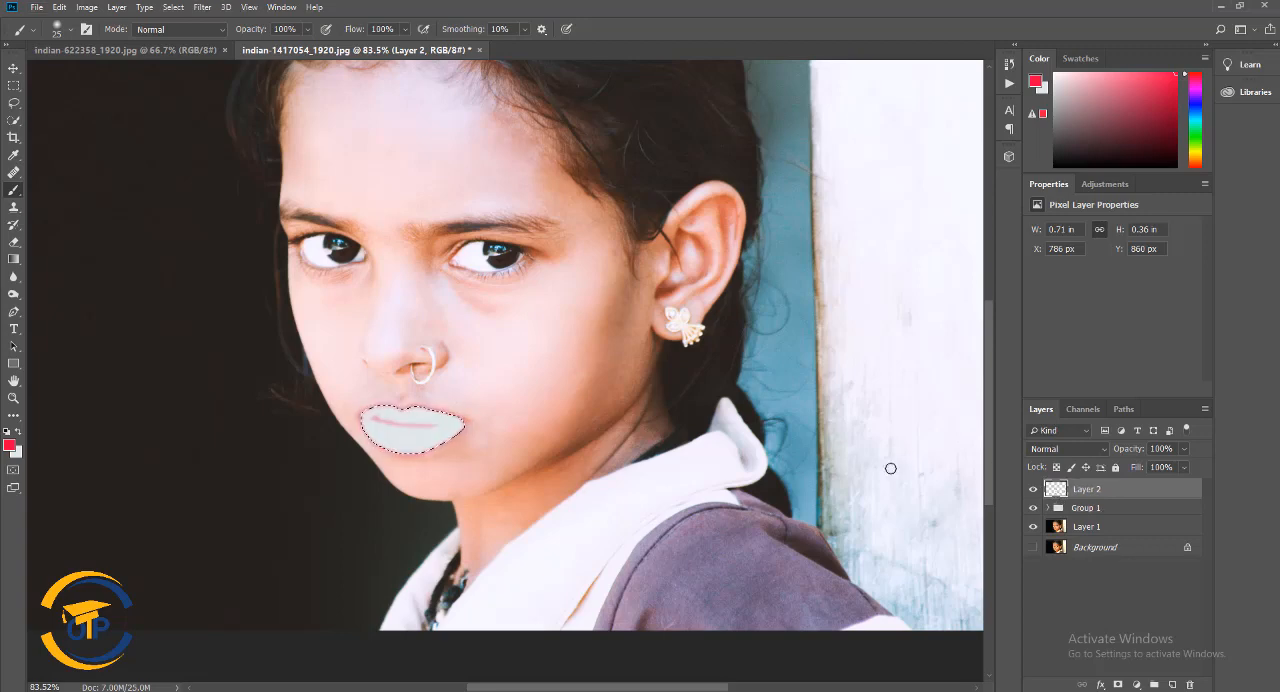
pyautogui.hotkey('alt', 'BackSpace')
# Change the foreground color to bright red ff0006, fill the lip selection with it and deselect
pyautogui.click(10, 443)
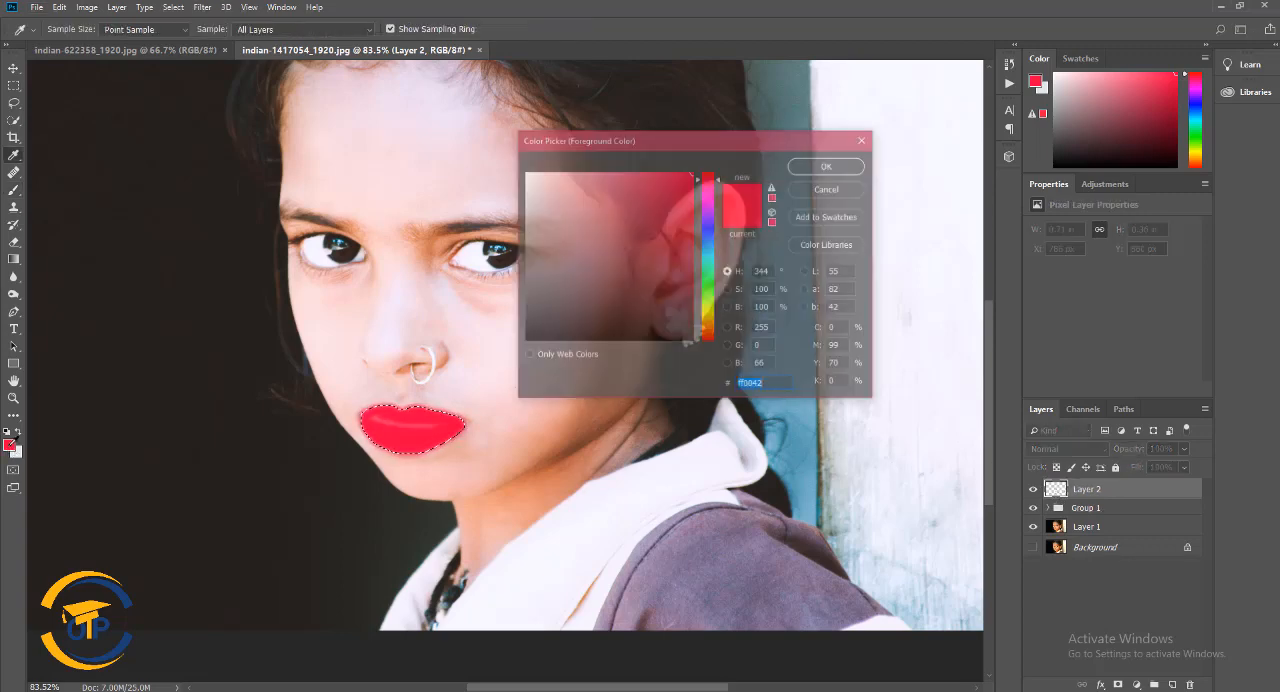
pyautogui.click(708, 174)
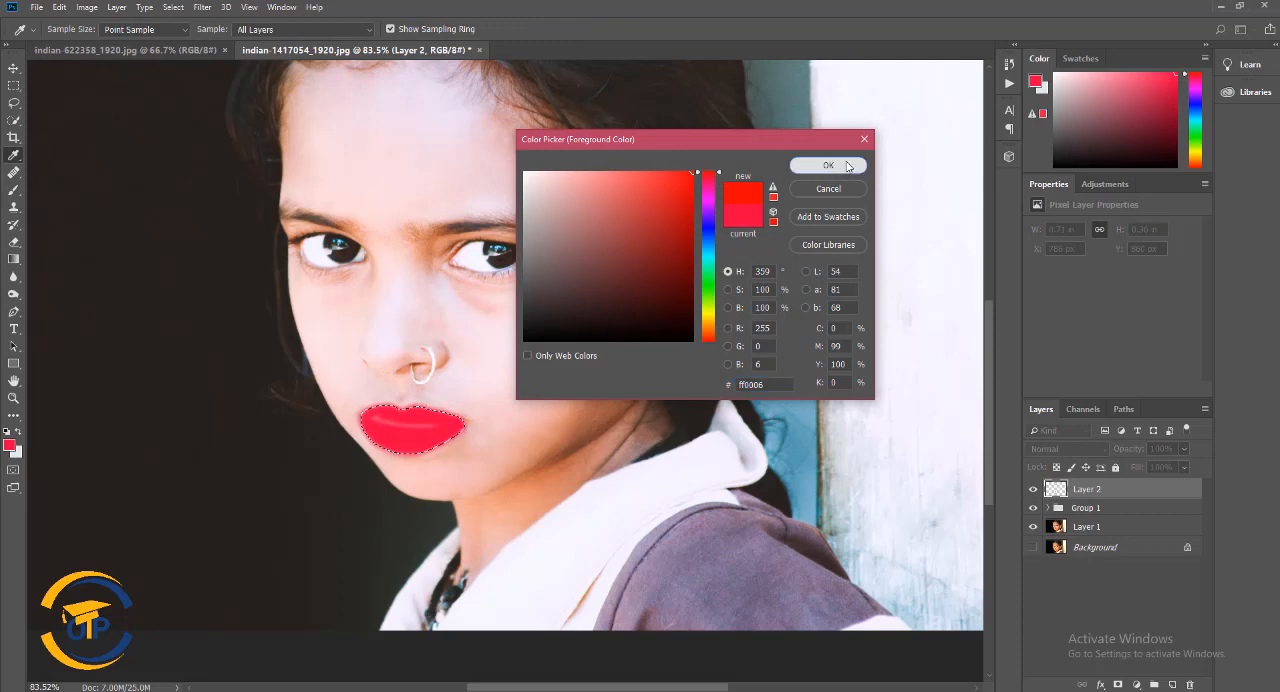
pyautogui.click(828, 165)
pyautogui.press('b')
pyautogui.hotkey('alt', 'BackSpace')
pyautogui.click(173, 7)
pyautogui.click(200, 35)
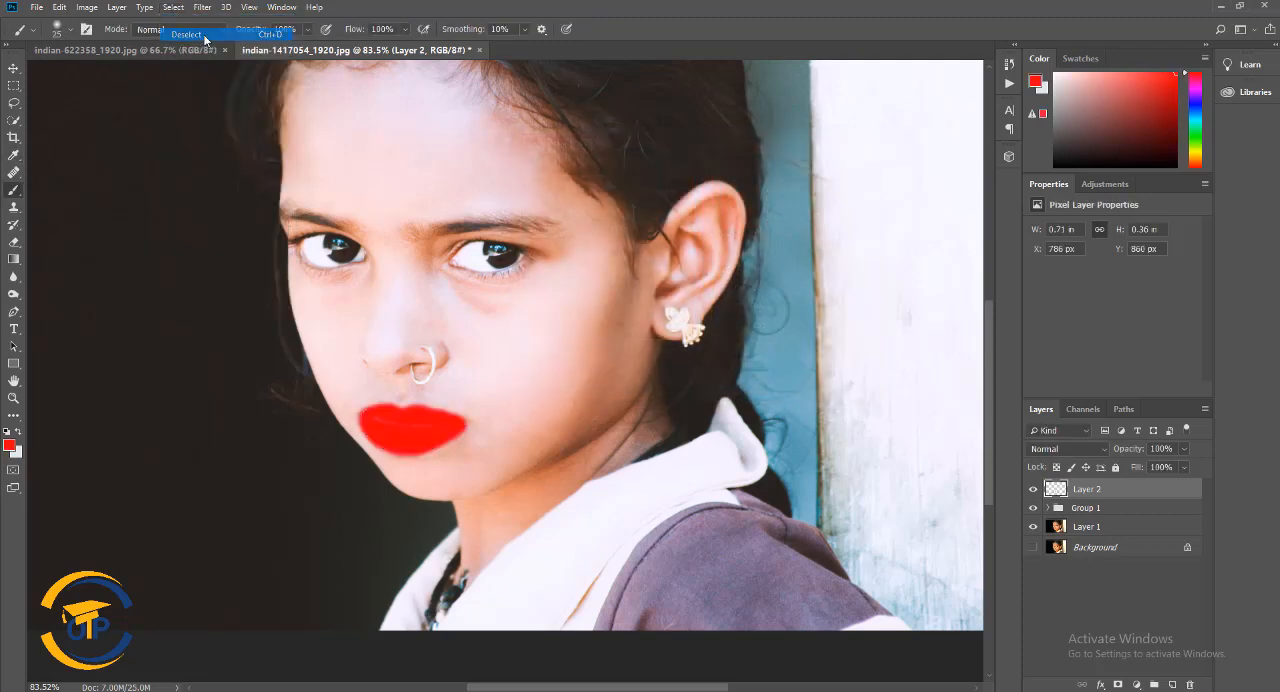
# Lower the opacity of the red lip layer to 42% and check the lips against the whole face
pyautogui.moveTo(1166, 467); pyautogui.dragTo(1147, 466)
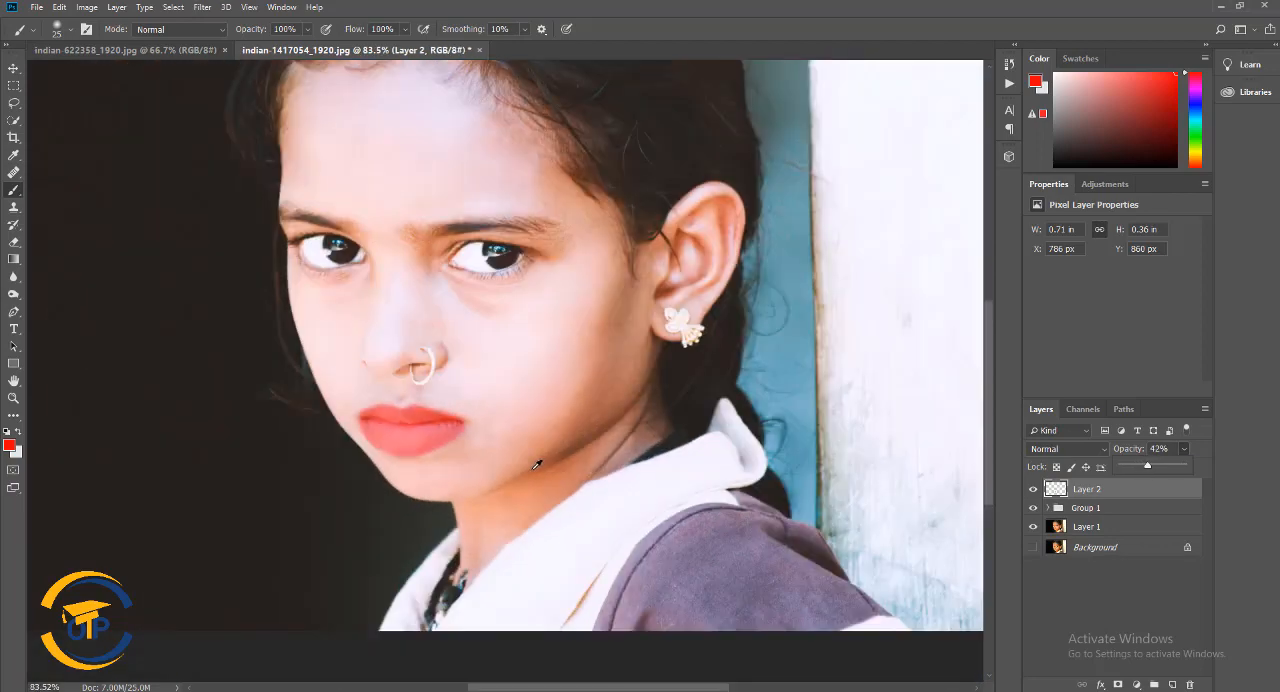
pyautogui.scroll(-3, 535, 465)
pyautogui.scroll(3, 540, 466)
pyautogui.scroll(-3, 574, 480)
pyautogui.scroll(4, 598, 485)
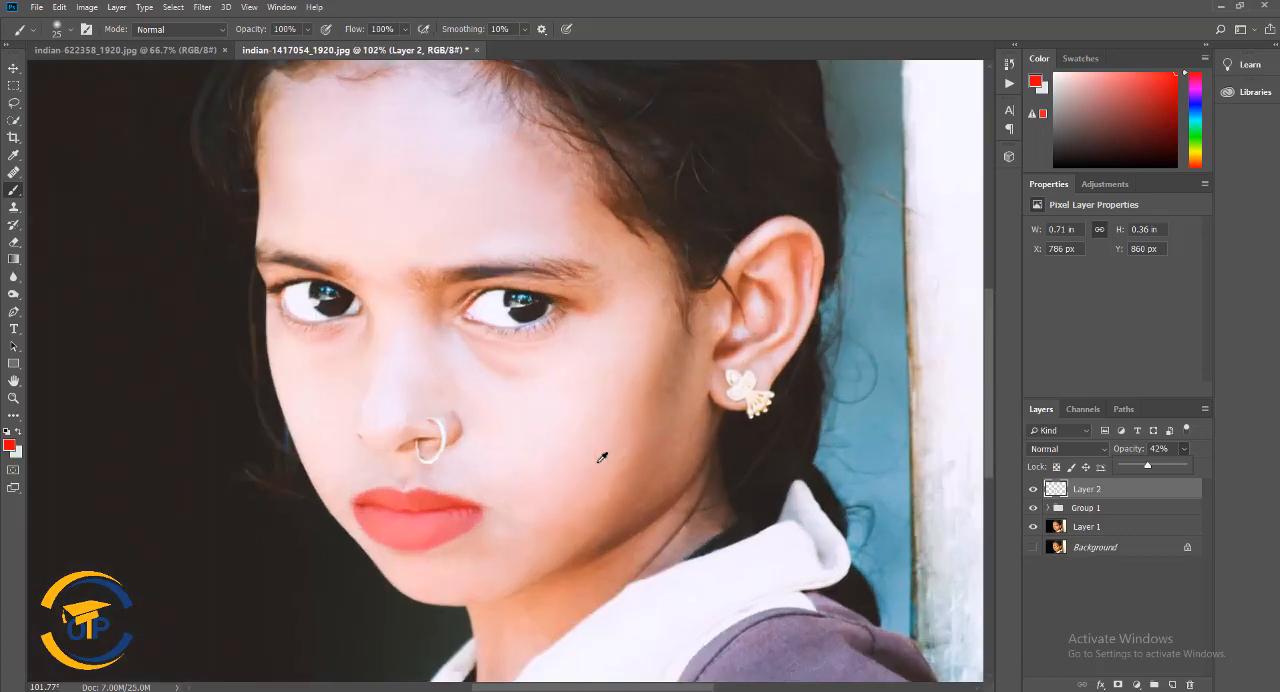
# Set up the Eraser with a soft 40 px brush at 0% hardness for cleaning the lip edges
pyautogui.scroll(5, 602, 457)
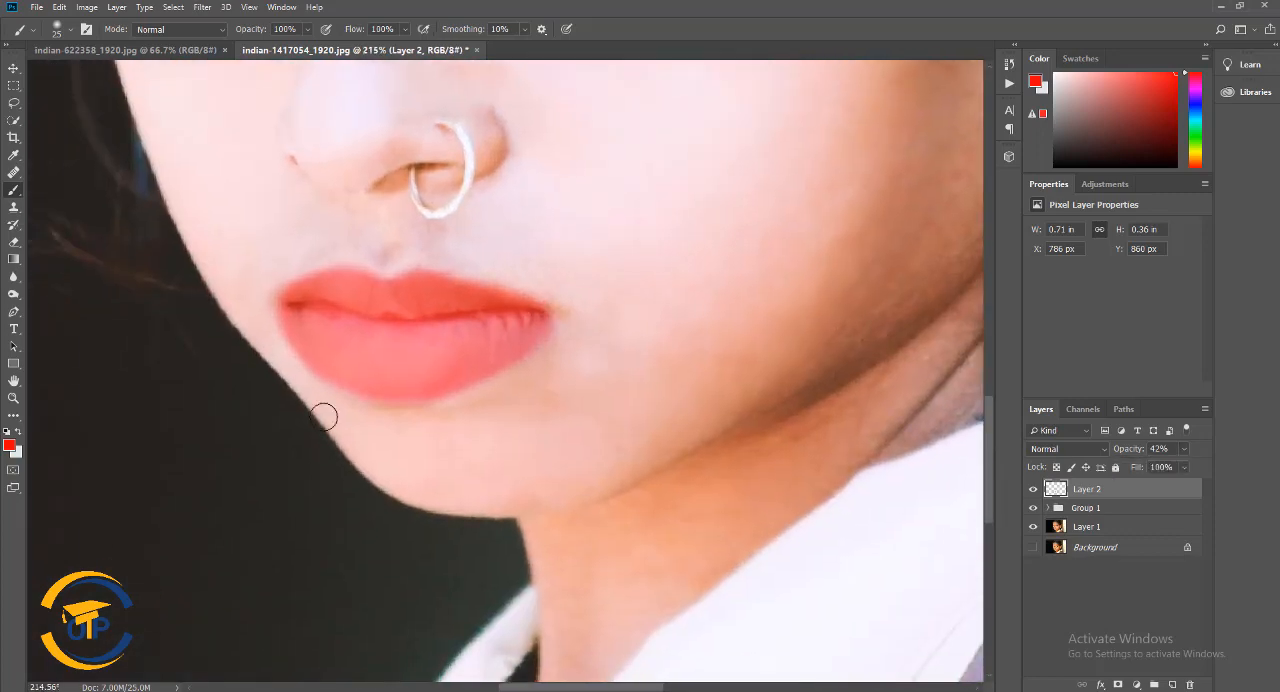
pyautogui.click(13, 243)
pyautogui.rightClick(13, 243)
pyautogui.click(59, 243)
pyautogui.rightClick(585, 272)
pyautogui.click(672, 303)
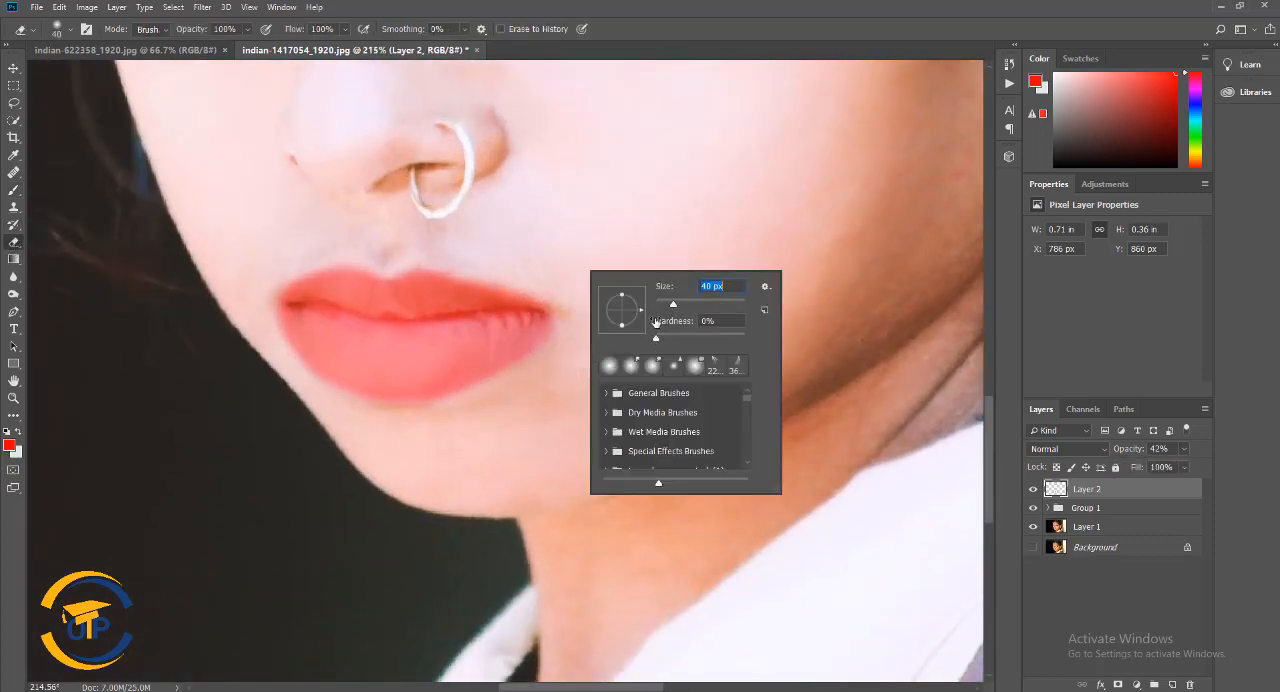
pyautogui.click(440, 246)
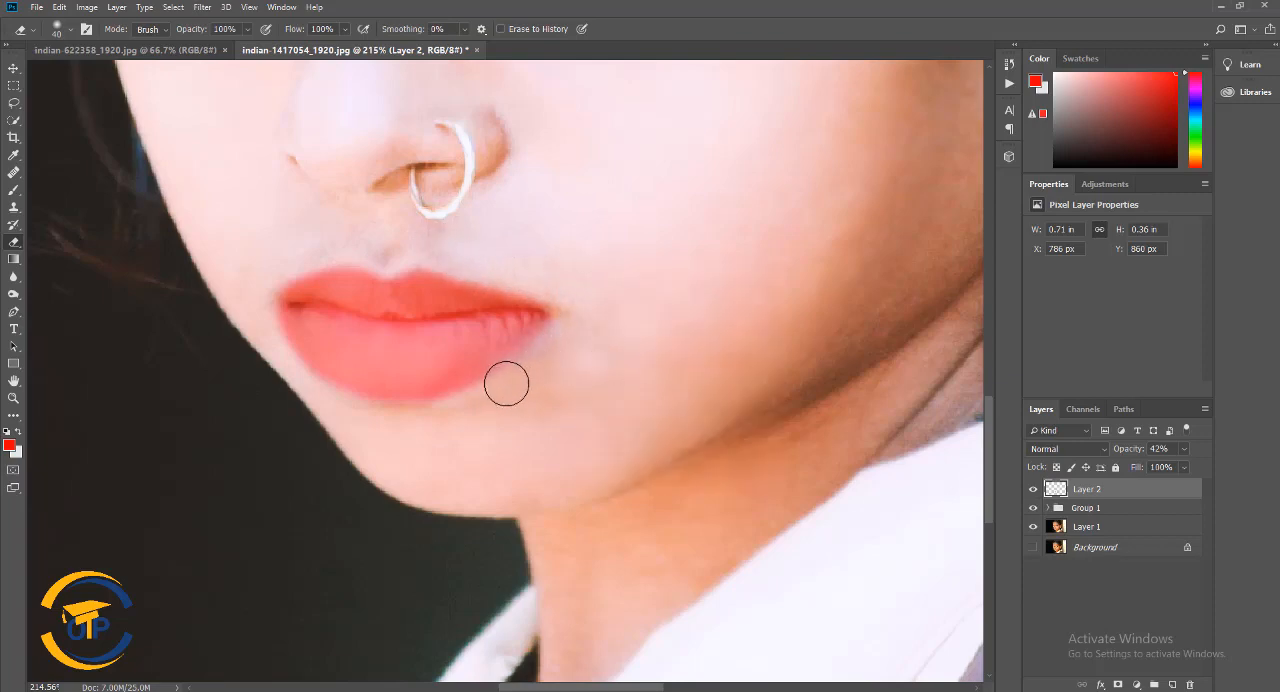
# Erase red spill along the lower lip's edge, undo those strokes and erase again more lightly
pyautogui.moveTo(436, 413)
pyautogui.mouseDown()
pyautogui.moveTo(315, 398)
pyautogui.moveTo(271, 348)
pyautogui.moveTo(239, 274)
pyautogui.moveTo(349, 242)
pyautogui.moveTo(385, 250)
pyautogui.moveTo(290, 257)
pyautogui.moveTo(250, 285)
pyautogui.moveTo(245, 319)
pyautogui.moveTo(300, 372)
pyautogui.moveTo(353, 397)
pyautogui.moveTo(429, 408)
pyautogui.moveTo(559, 367)
pyautogui.moveTo(547, 359)
pyautogui.moveTo(396, 407)
pyautogui.mouseUp()
pyautogui.scroll(-5, 617, 383)
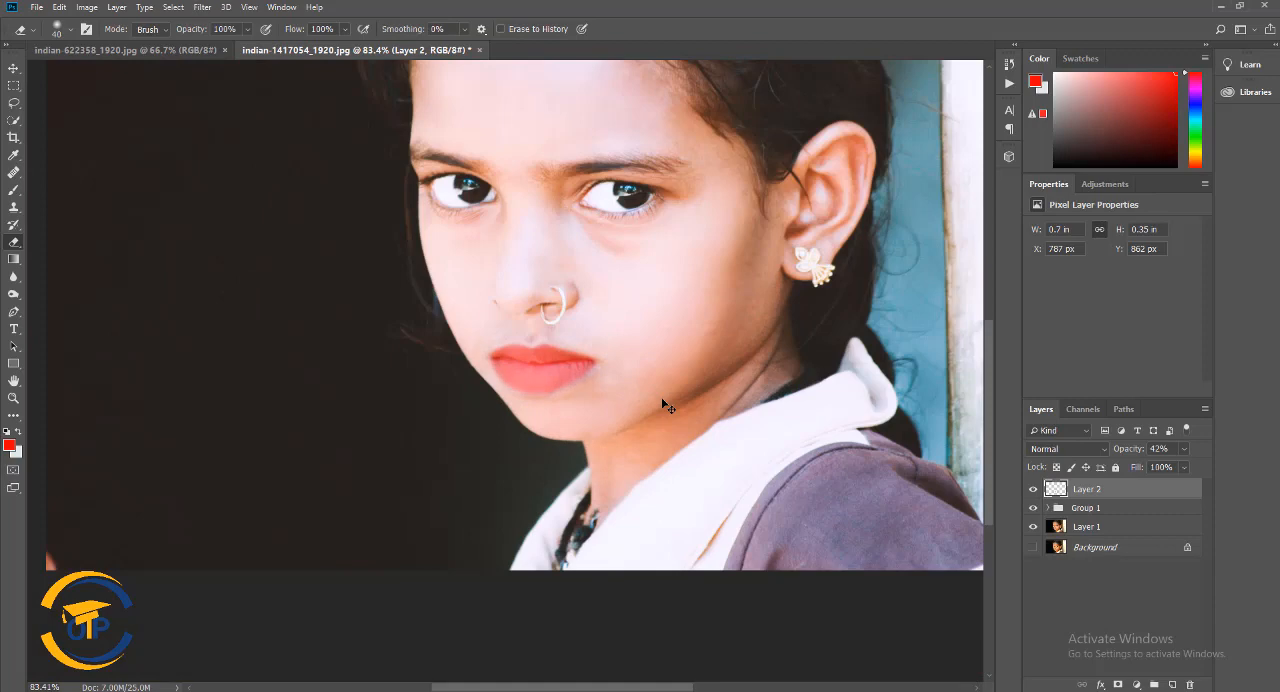
pyautogui.hotkey('ctrl', 'z')
pyautogui.hotkey('ctrl', 'z')
pyautogui.scroll(5, 663, 400)
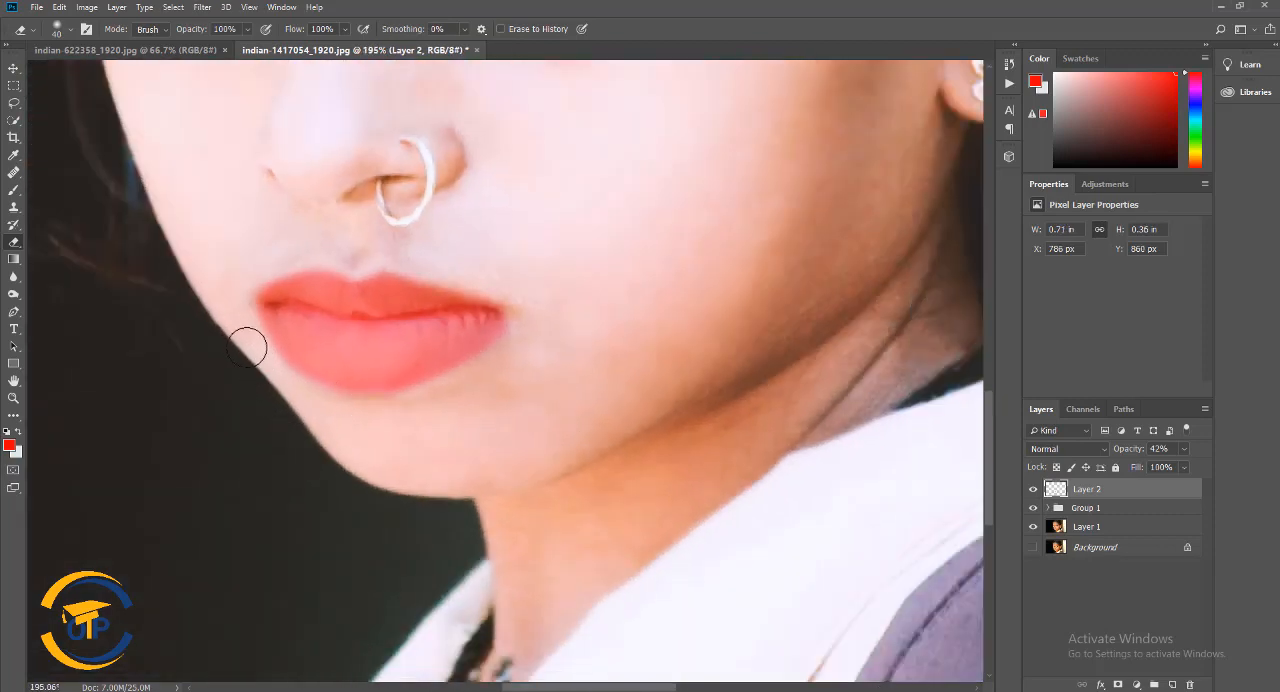
pyautogui.moveTo(302, 412); pyautogui.dragTo(363, 468)
# Switch to the Dodge tool for midtones at 15% exposure, trying a 15 px brush and ending on 42 px
pyautogui.rightClick(14, 295)
pyautogui.click(74, 294)
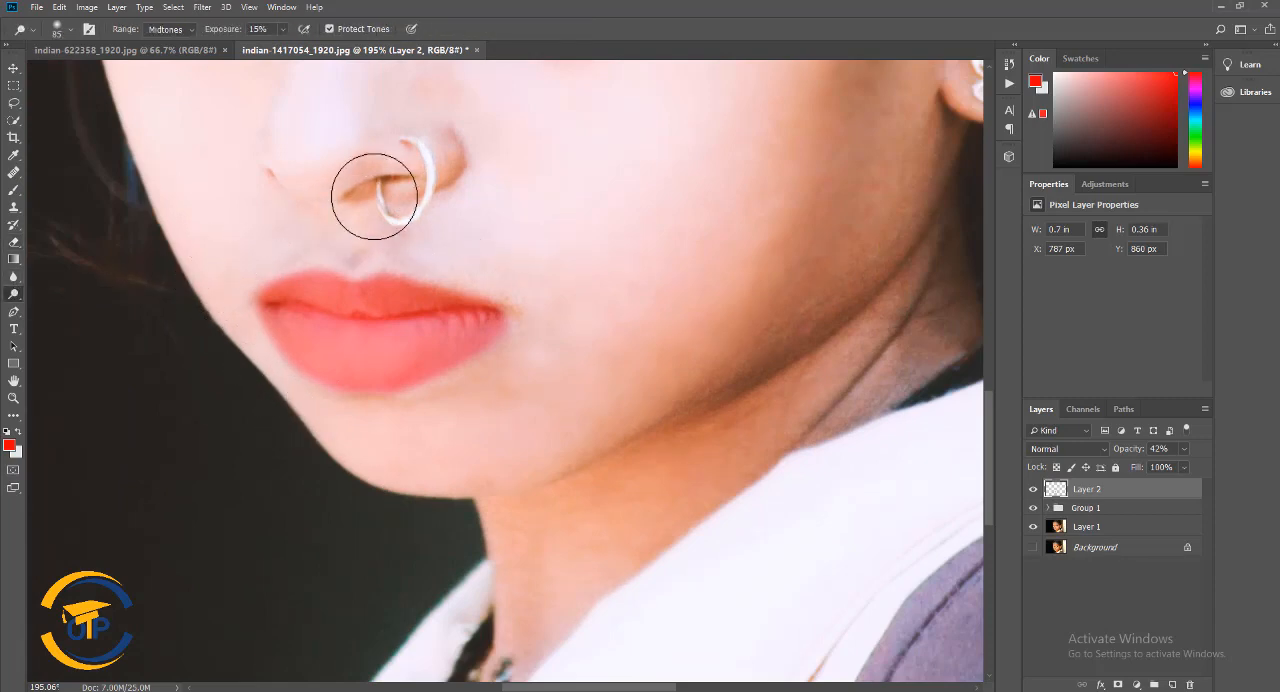
pyautogui.rightClick(375, 194)
pyautogui.moveTo(462, 229); pyautogui.dragTo(450, 229)
pyautogui.click(357, 184)
pyautogui.rightClick(325, 329)
pyautogui.moveTo(400, 358); pyautogui.dragTo(414, 356)
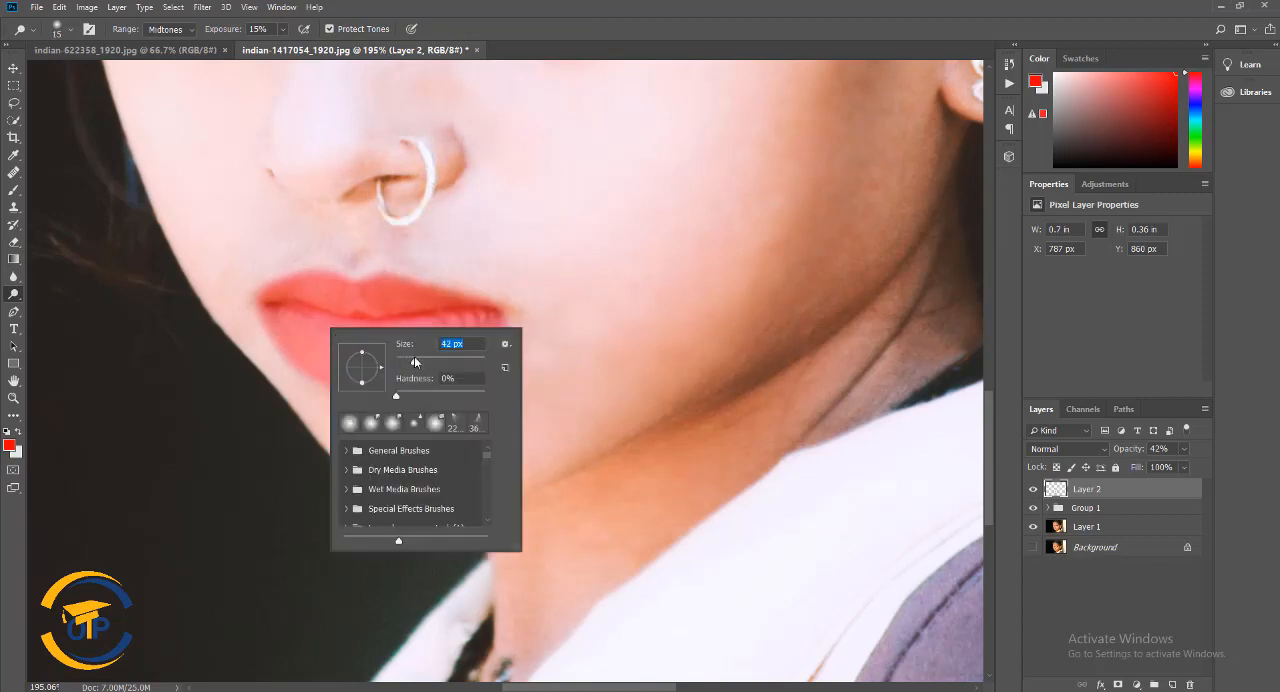
pyautogui.click(306, 324)
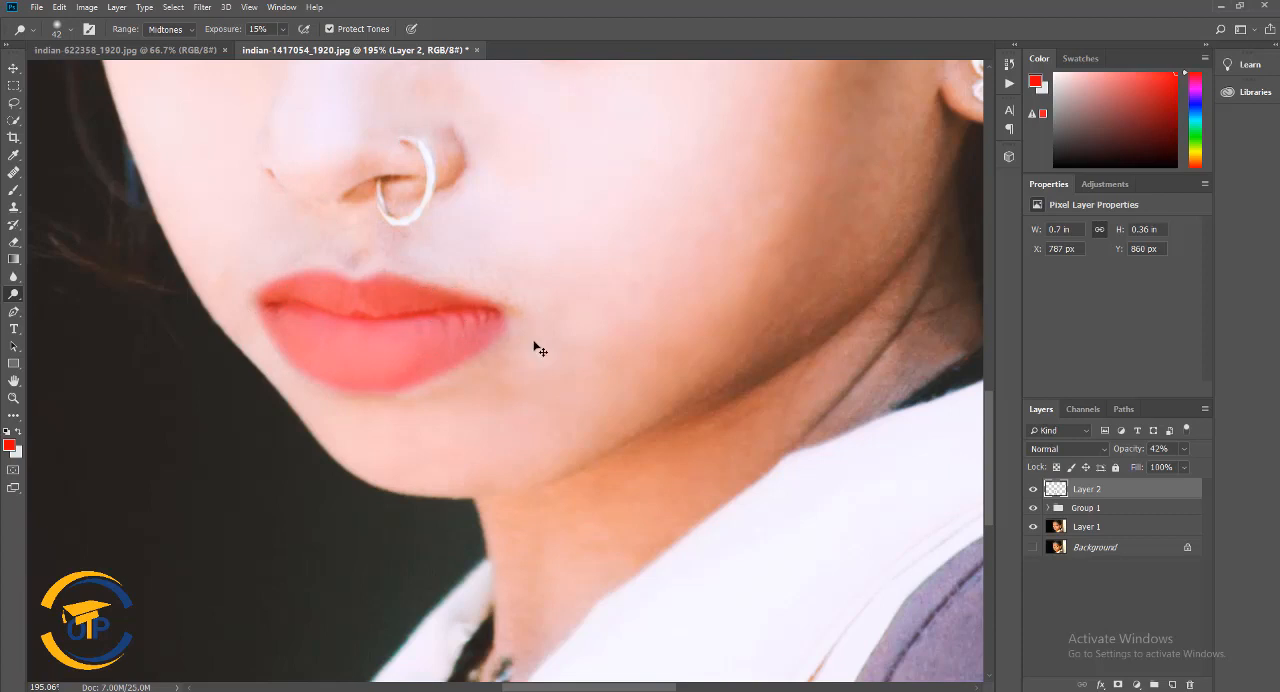
# Expand Group 1, make the Layer 1 copy inside it active and switch to the Blur tool
pyautogui.scroll(-1, 447, 323)
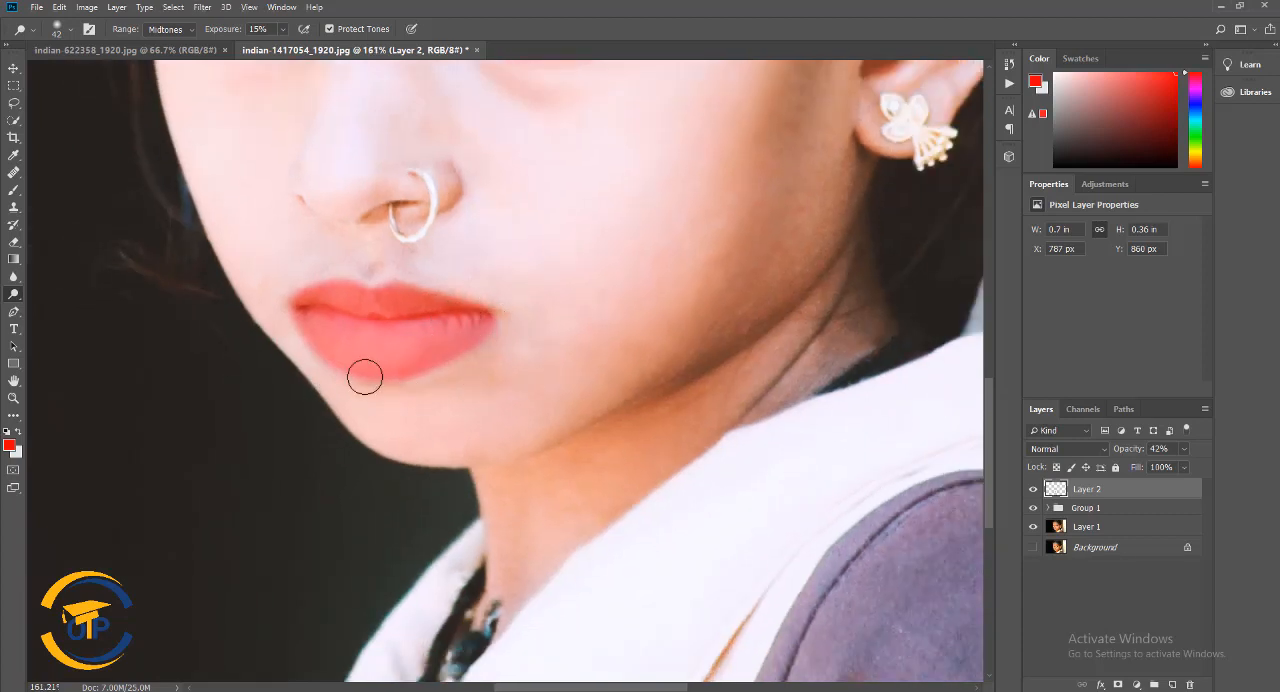
pyautogui.click(1047, 508)
pyautogui.click(1066, 610)
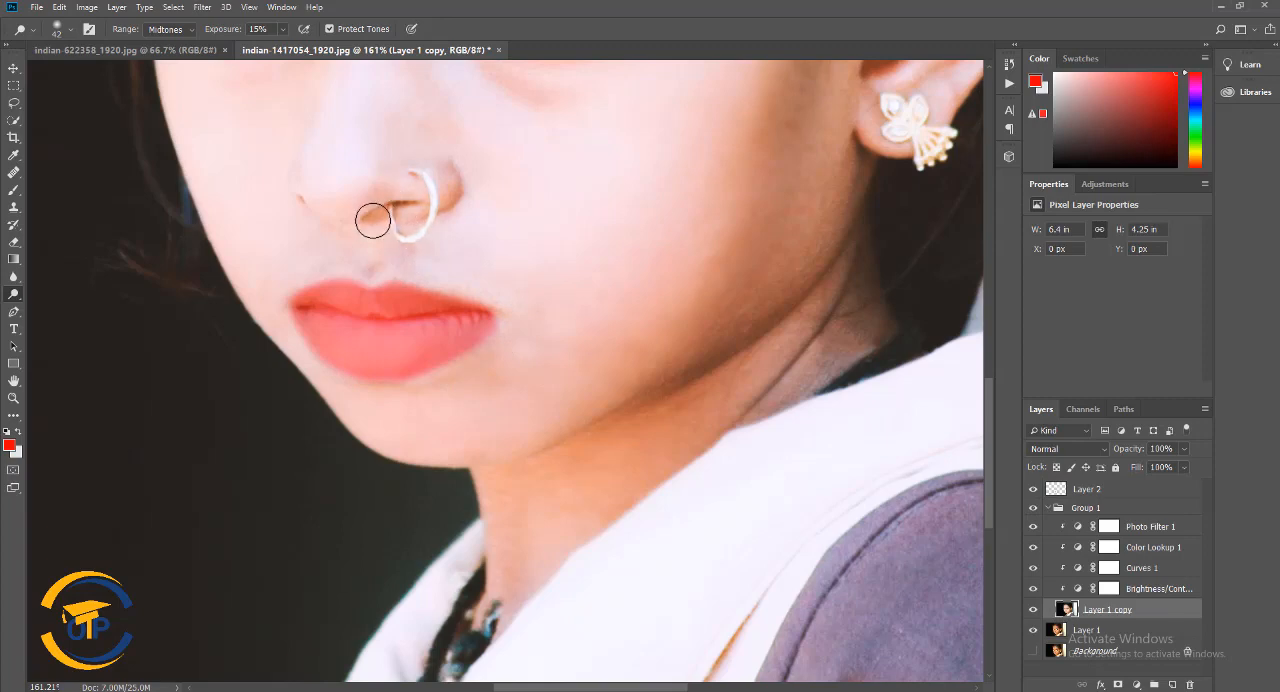
pyautogui.scroll(-5, 287, 320)
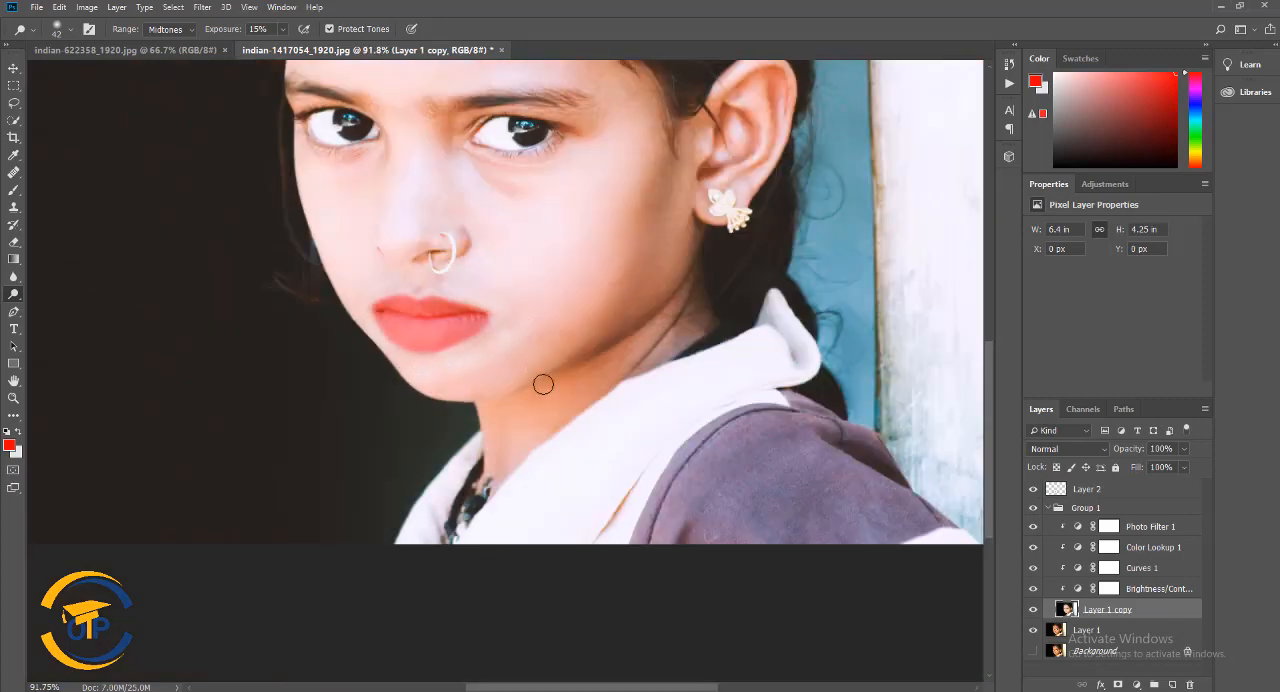
pyautogui.scroll(-2, 753, 385)
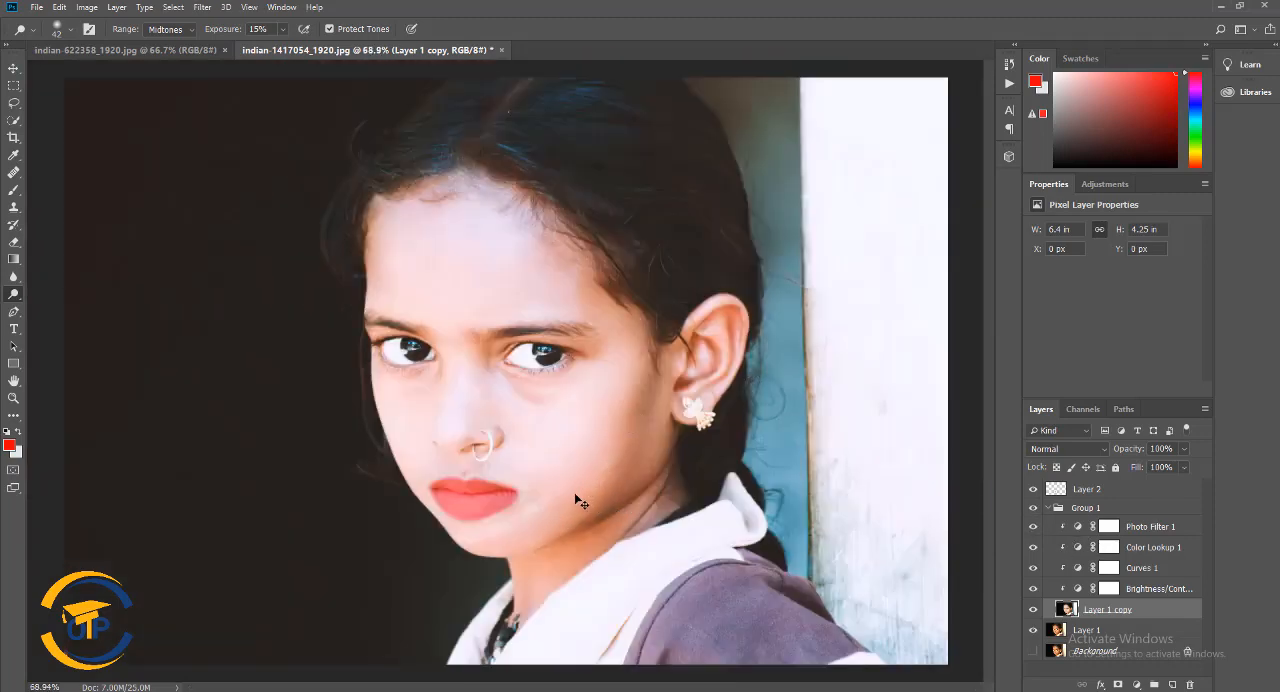
pyautogui.scroll(2, 490, 447)
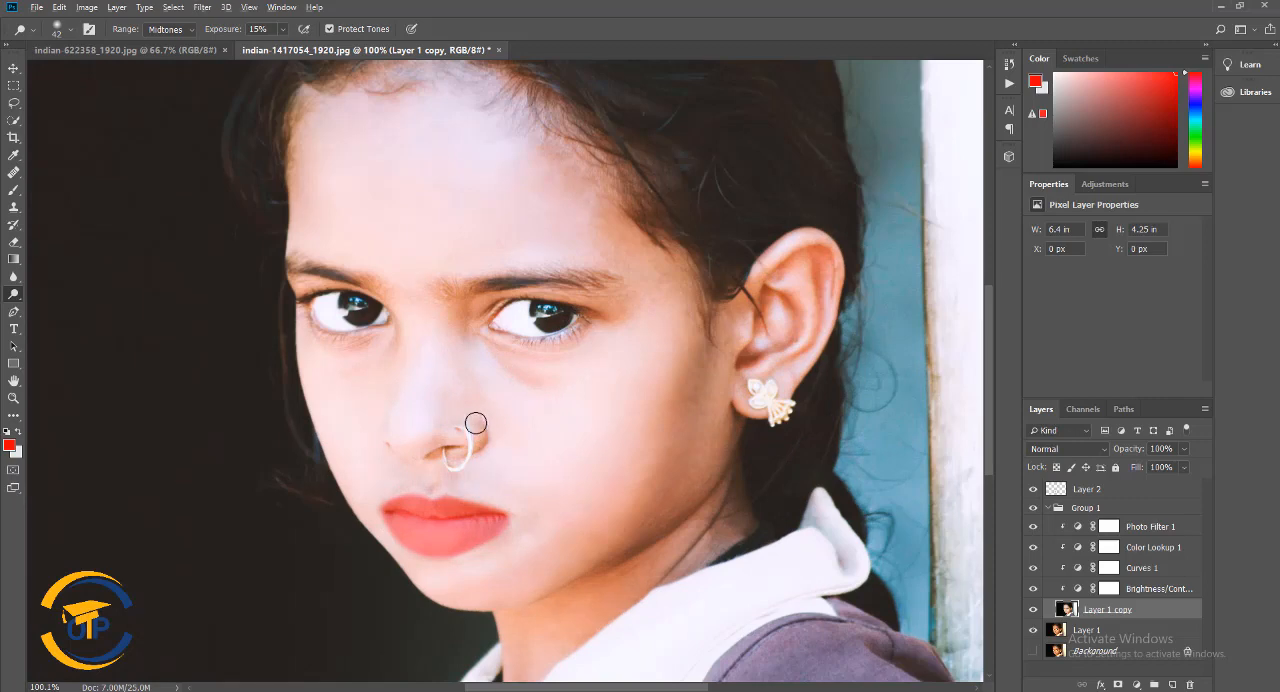
pyautogui.rightClick(13, 277)
pyautogui.click(60, 278)
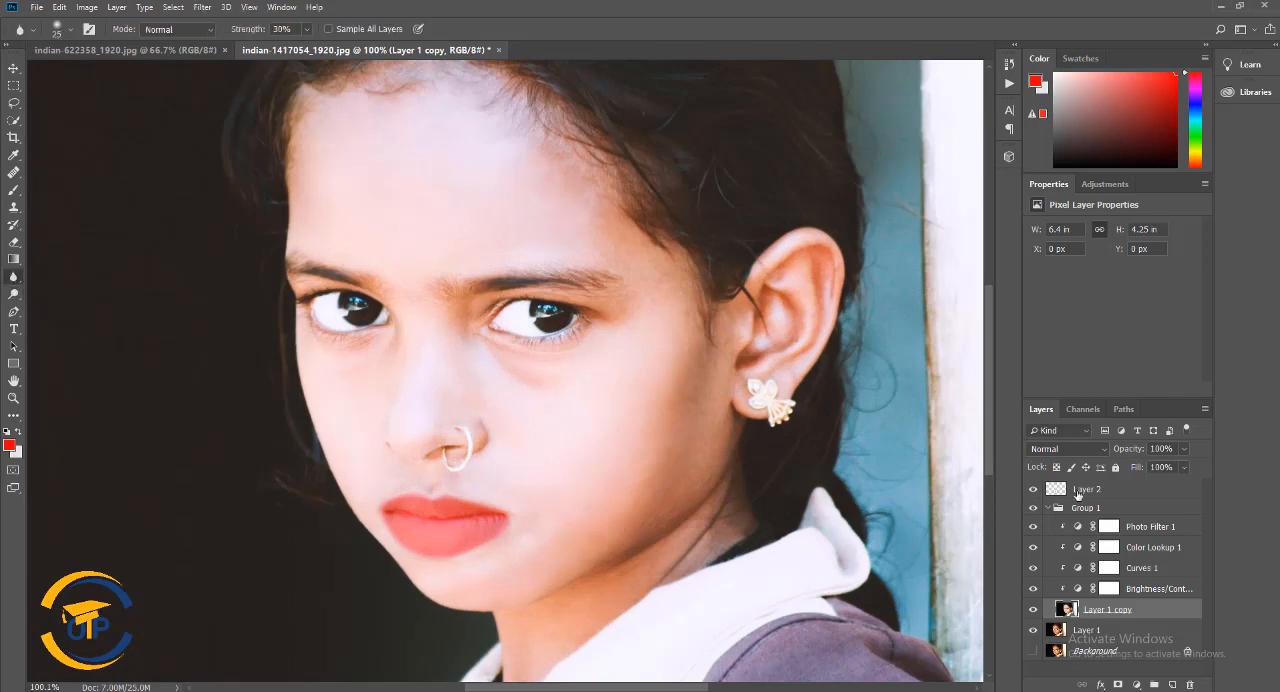
# Compare the portrait with the Photo Filter, Color Lookup and Curves adjustments off and on, and lower the red lip layer's opacity to 23%
pyautogui.click(1032, 527)
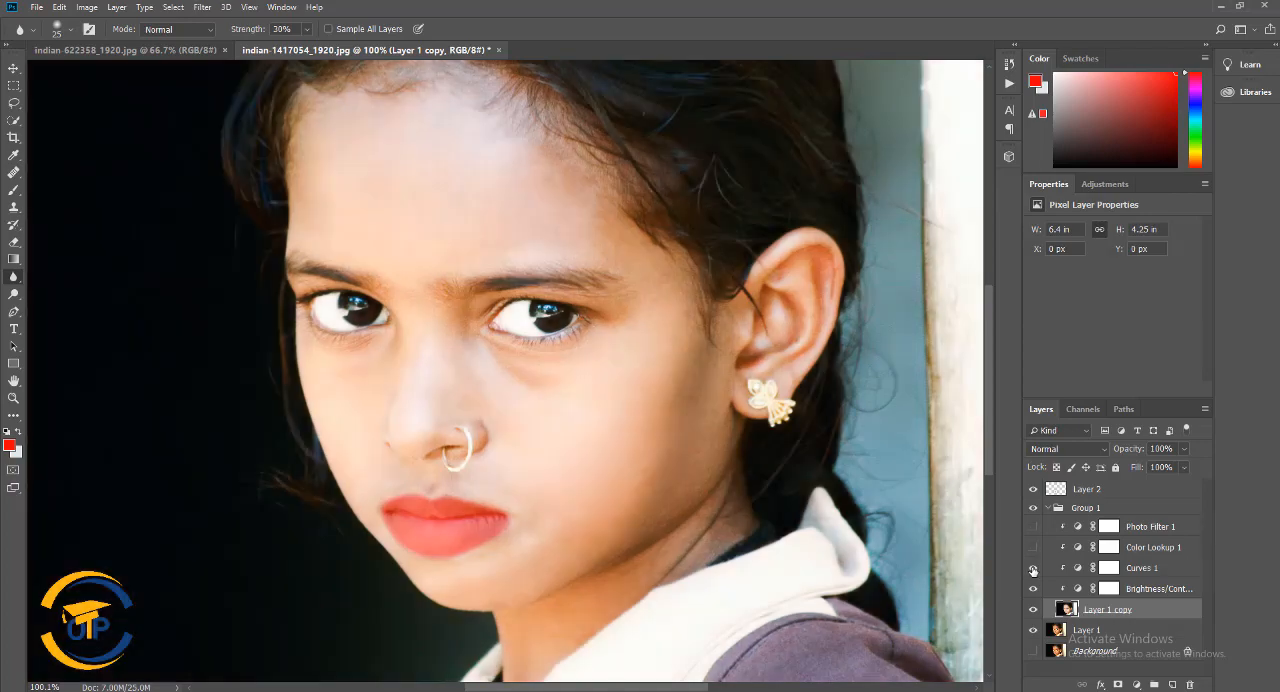
pyautogui.click(1033, 568)
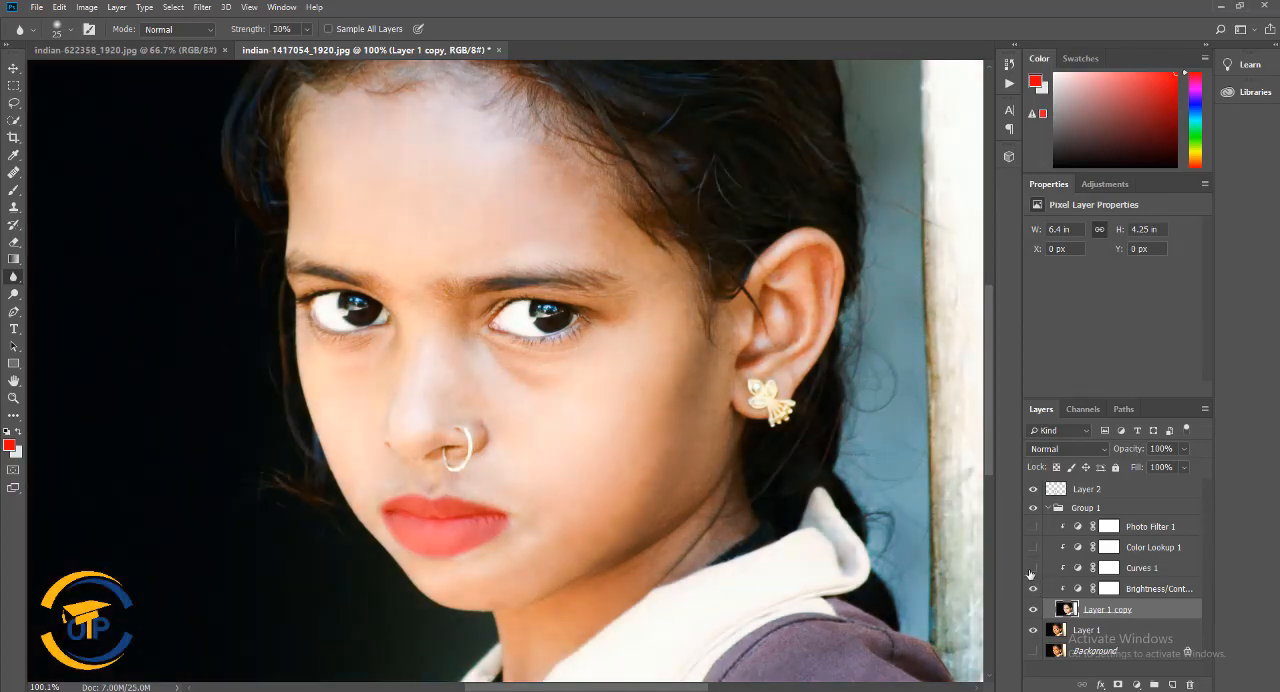
pyautogui.click(1033, 567)
pyautogui.click(1031, 527)
pyautogui.click(1033, 547)
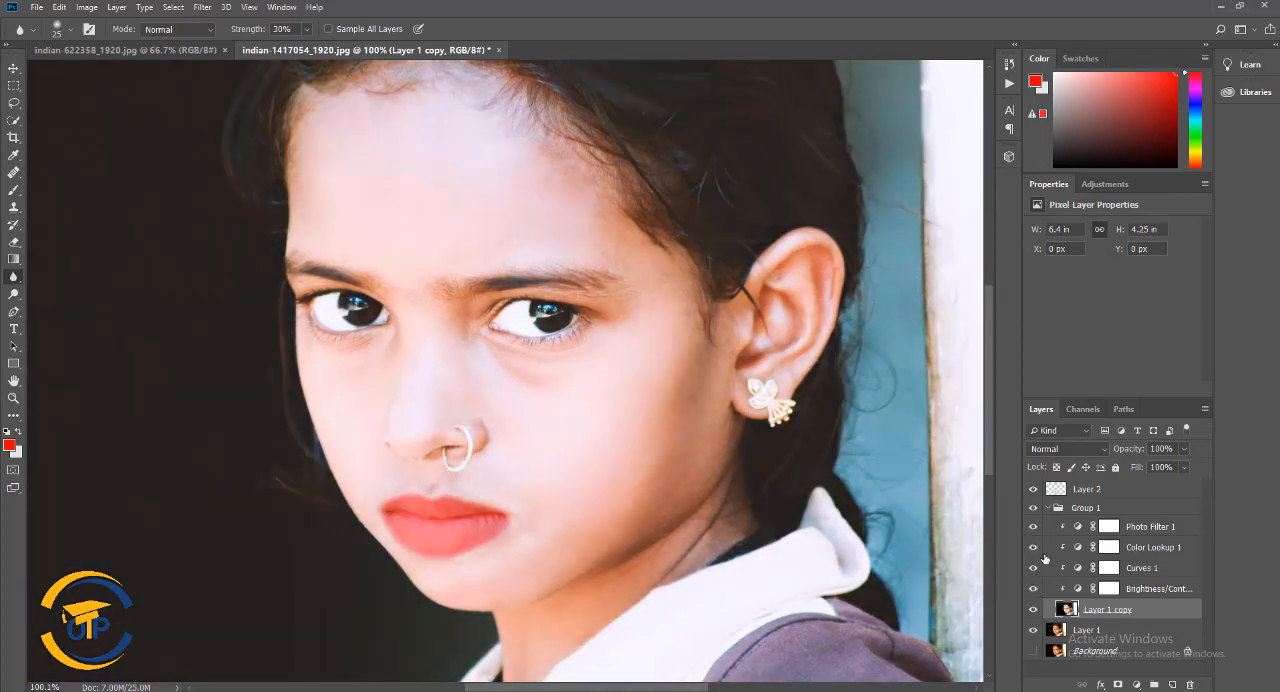
pyautogui.click(1052, 512)
pyautogui.click(1075, 486)
pyautogui.scroll(-2, 695, 472)
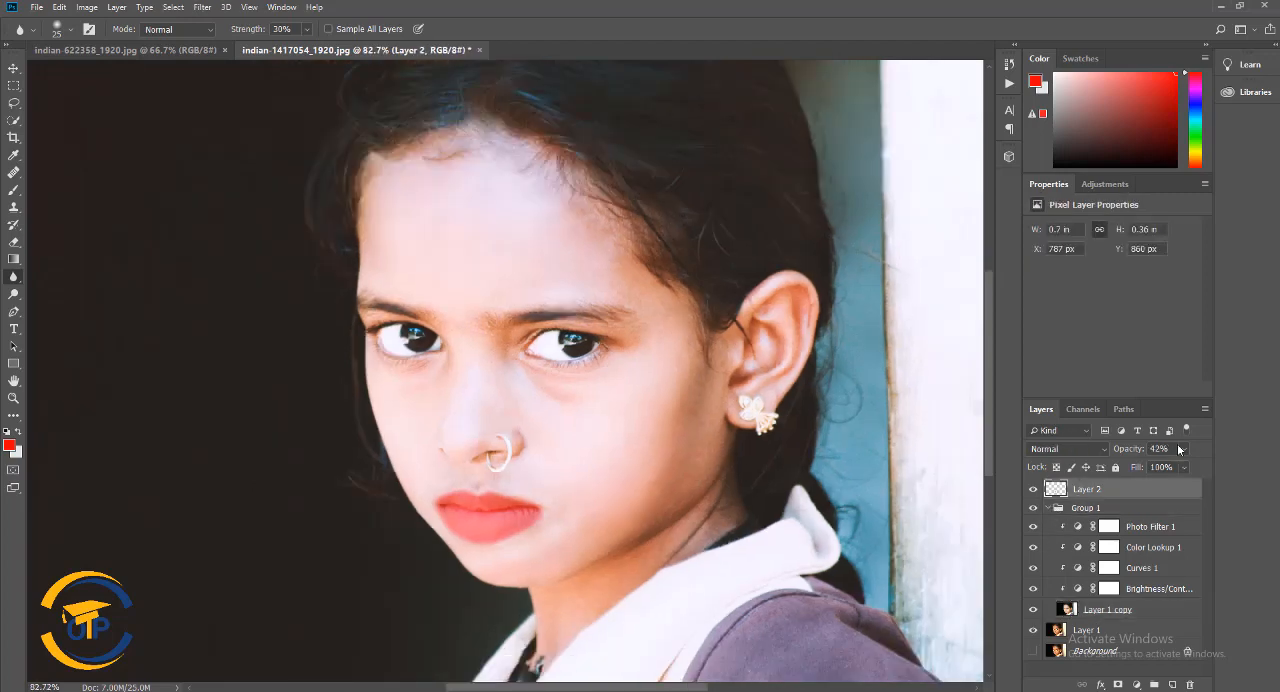
pyautogui.moveTo(1165, 467); pyautogui.dragTo(1157, 468)
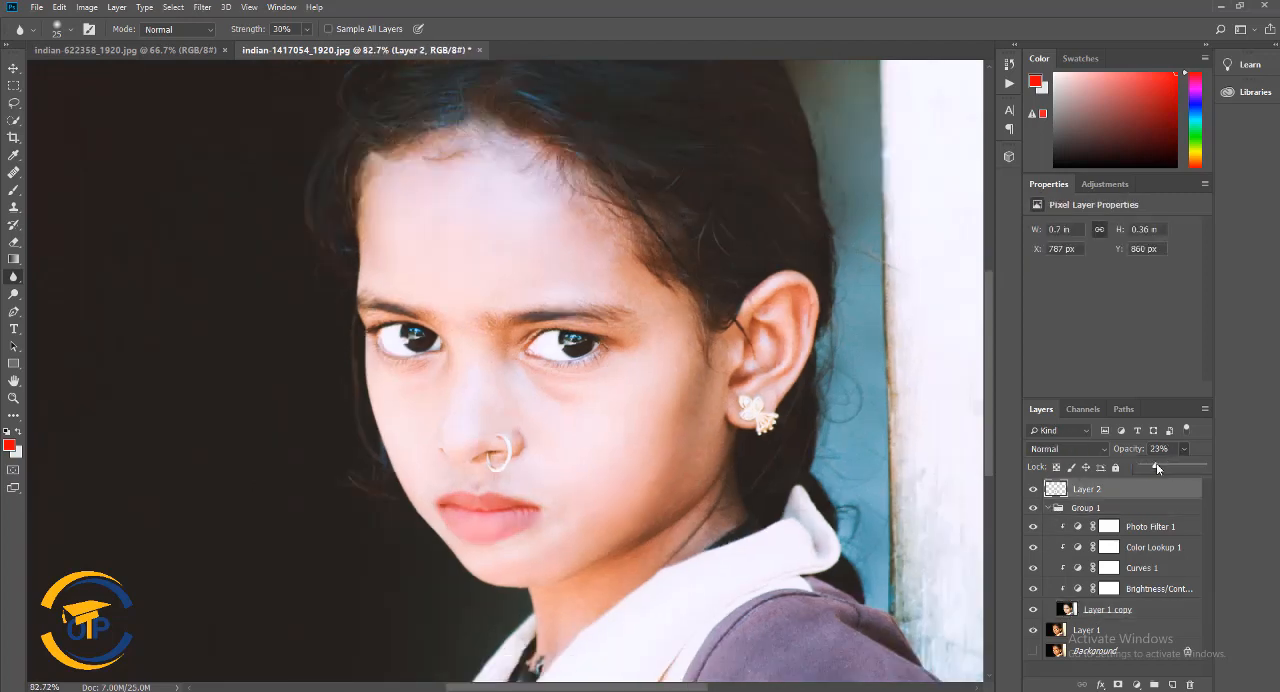
# Move the red lip layer into Group 1, collapse the group and compare the portrait with the group hidden and shown
pyautogui.keyDown('ctrl'); pyautogui.click(1149, 612); pyautogui.keyUp('ctrl')
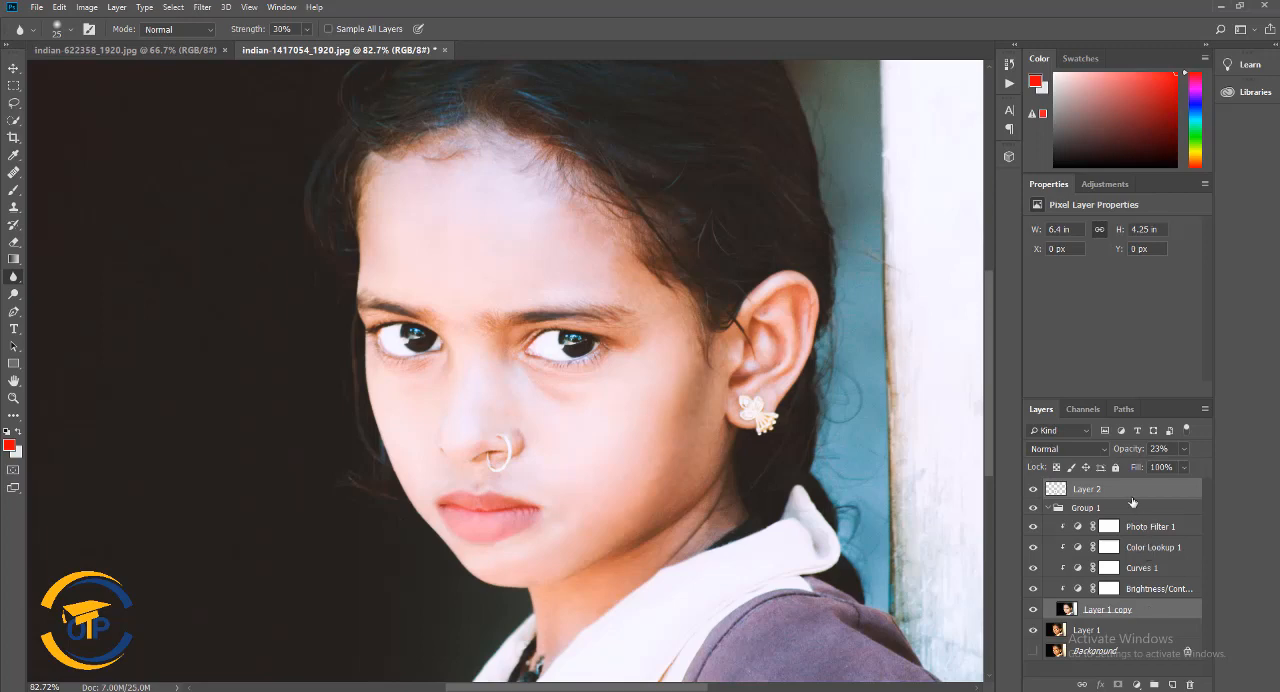
pyautogui.moveTo(1110, 489); pyautogui.dragTo(1075, 507)
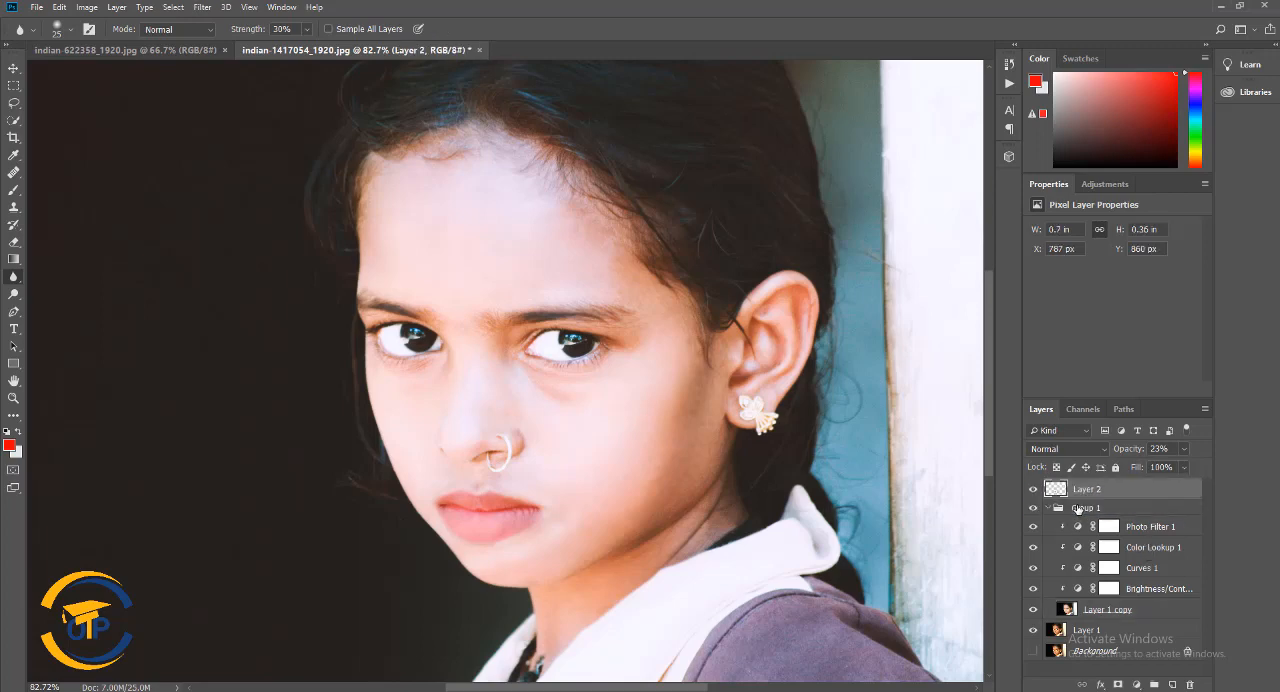
pyautogui.click(1047, 487)
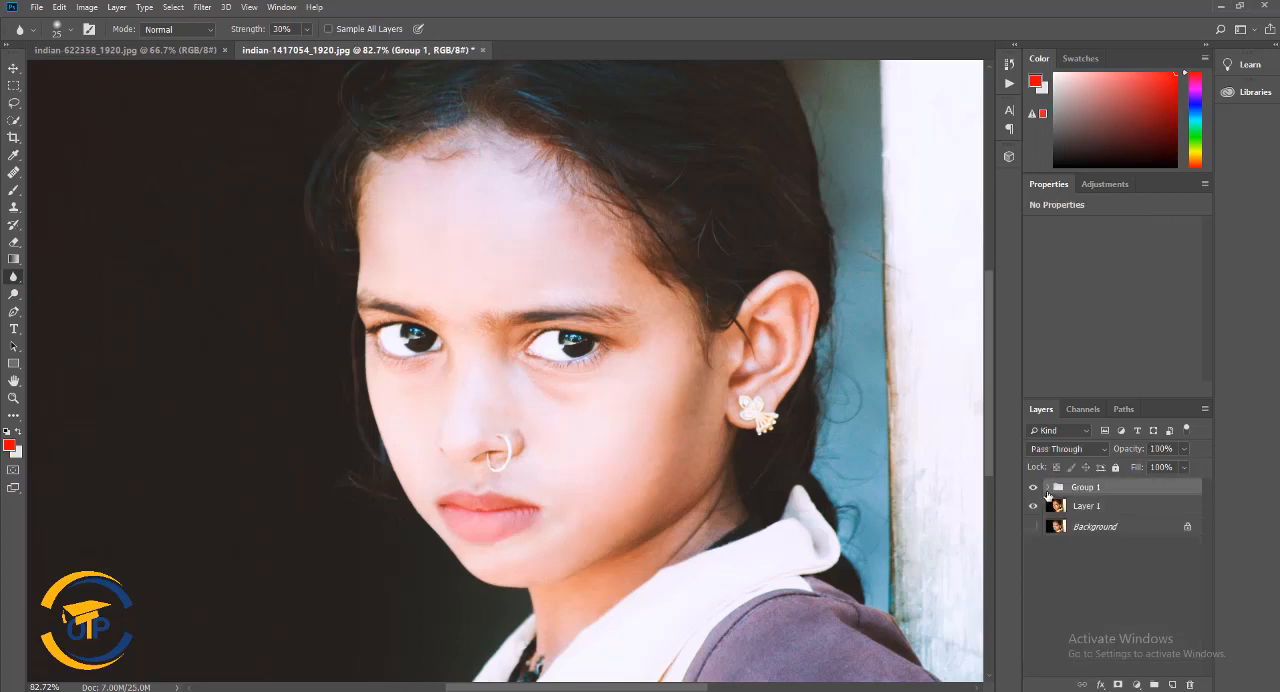
pyautogui.click(1034, 488)
pyautogui.click(1034, 488)
pyautogui.click(1034, 488)
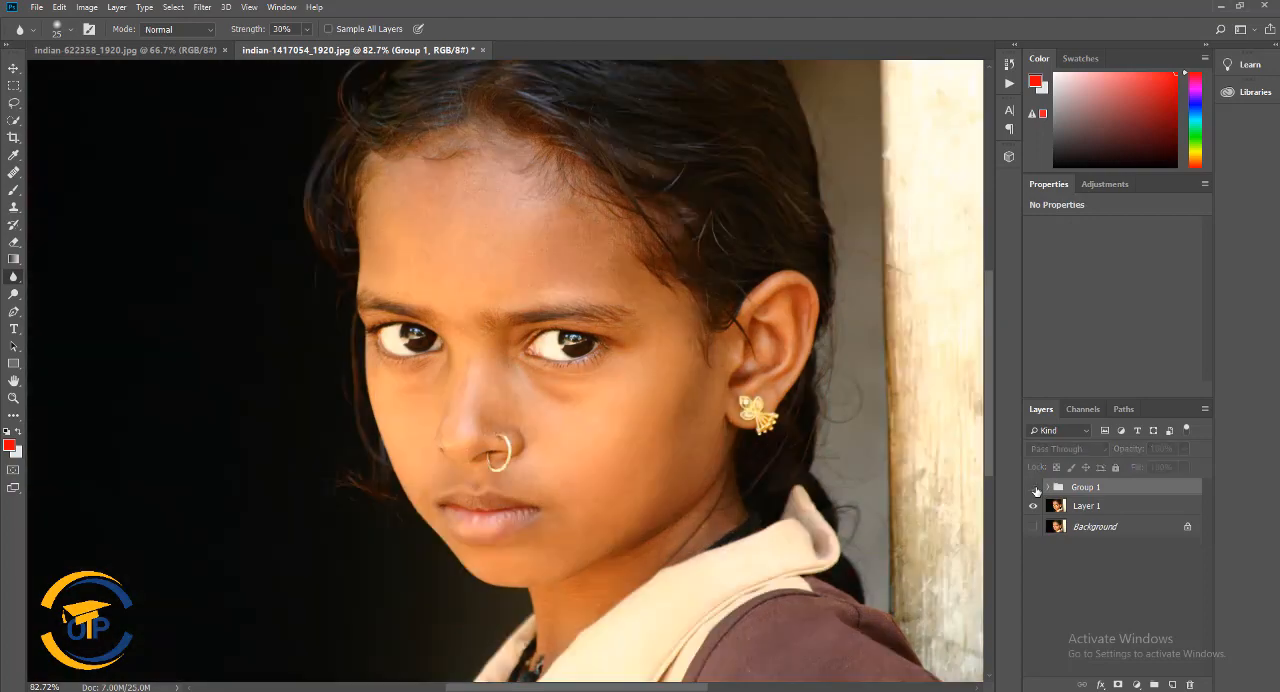
pyautogui.click(1034, 488)
pyautogui.scroll(-3, 728, 457)
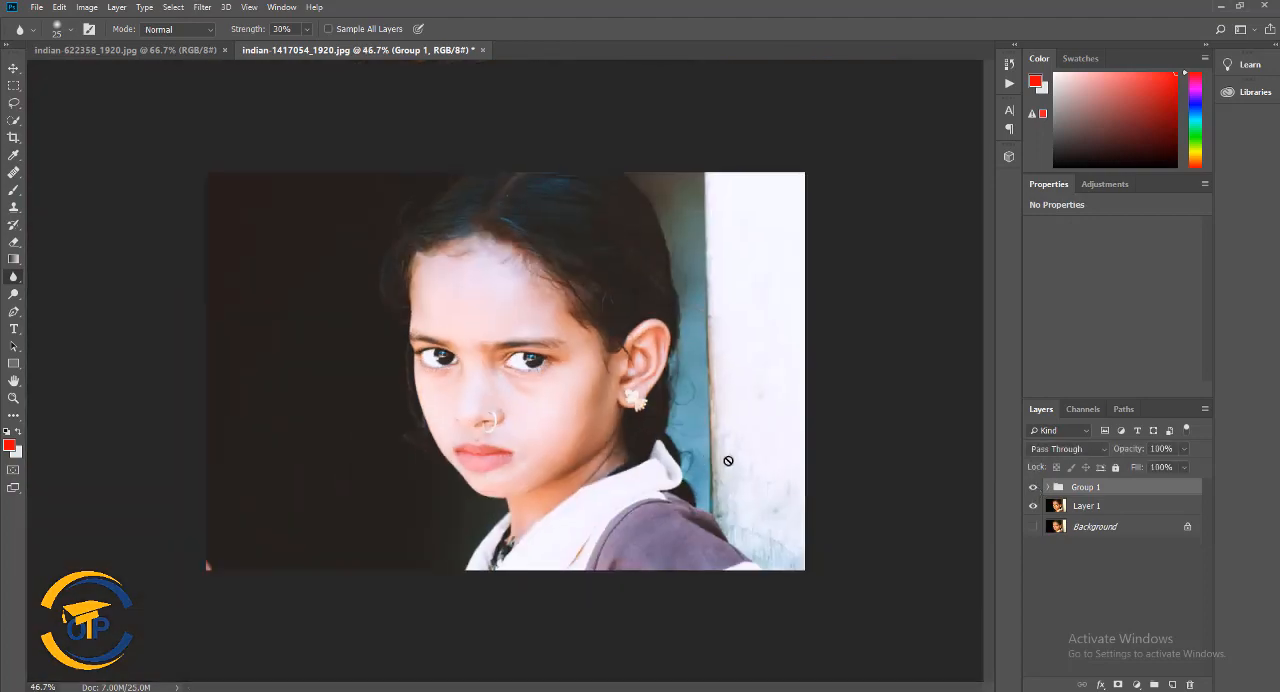
# Lasso the small reddish spot in the photo's lower-left corner and remove it with the Patch tool on the Layer 1 copy
pyautogui.click(13, 102)
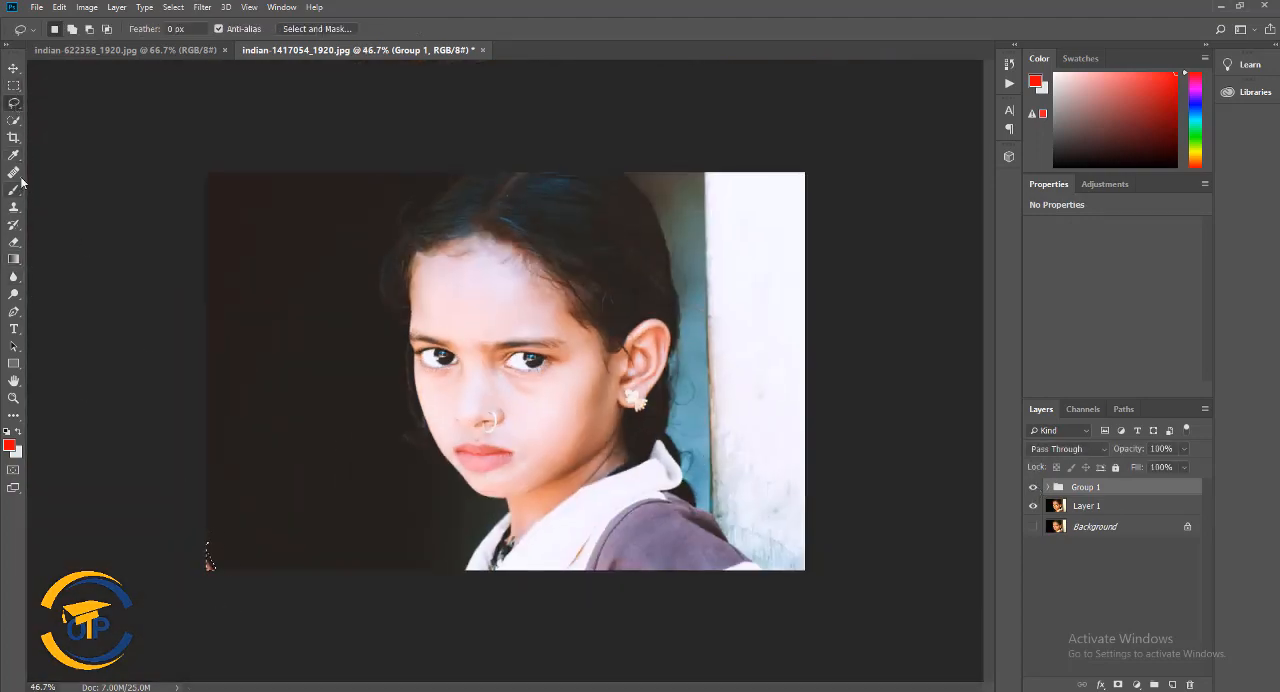
pyautogui.moveTo(13, 172); pyautogui.dragTo(77, 208)
pyautogui.click(1047, 487)
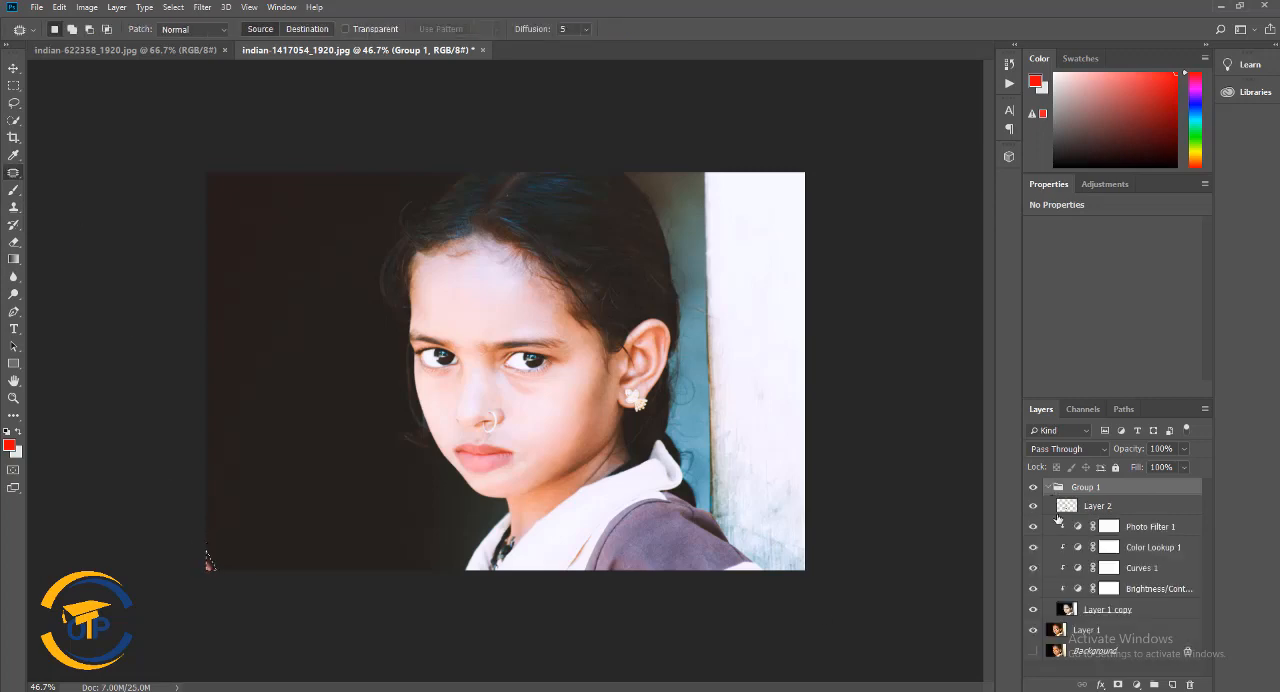
pyautogui.click(1082, 612)
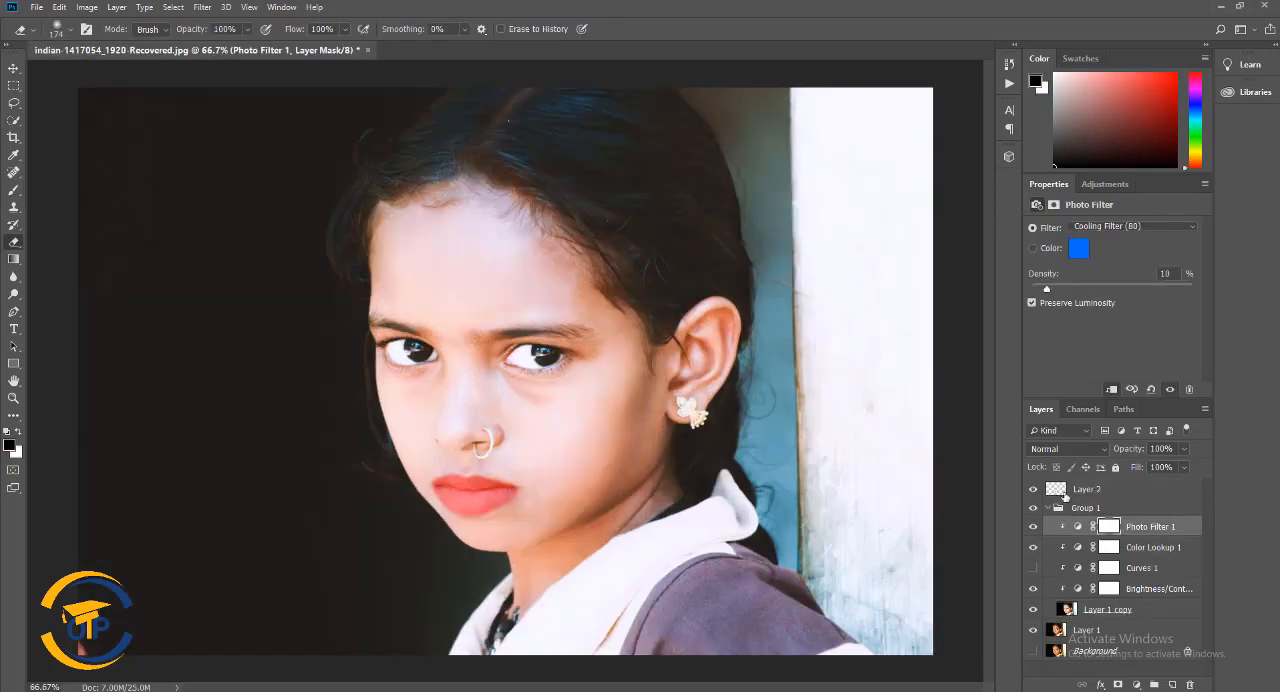
# In the recovered portrait file, compare the lips with Layer 2 hidden and shown, and set that layer's opacity to 40%
pyautogui.click(1033, 490)
pyautogui.click(1033, 490)
pyautogui.click(1033, 490)
pyautogui.click(1033, 490)
pyautogui.click(1095, 494)
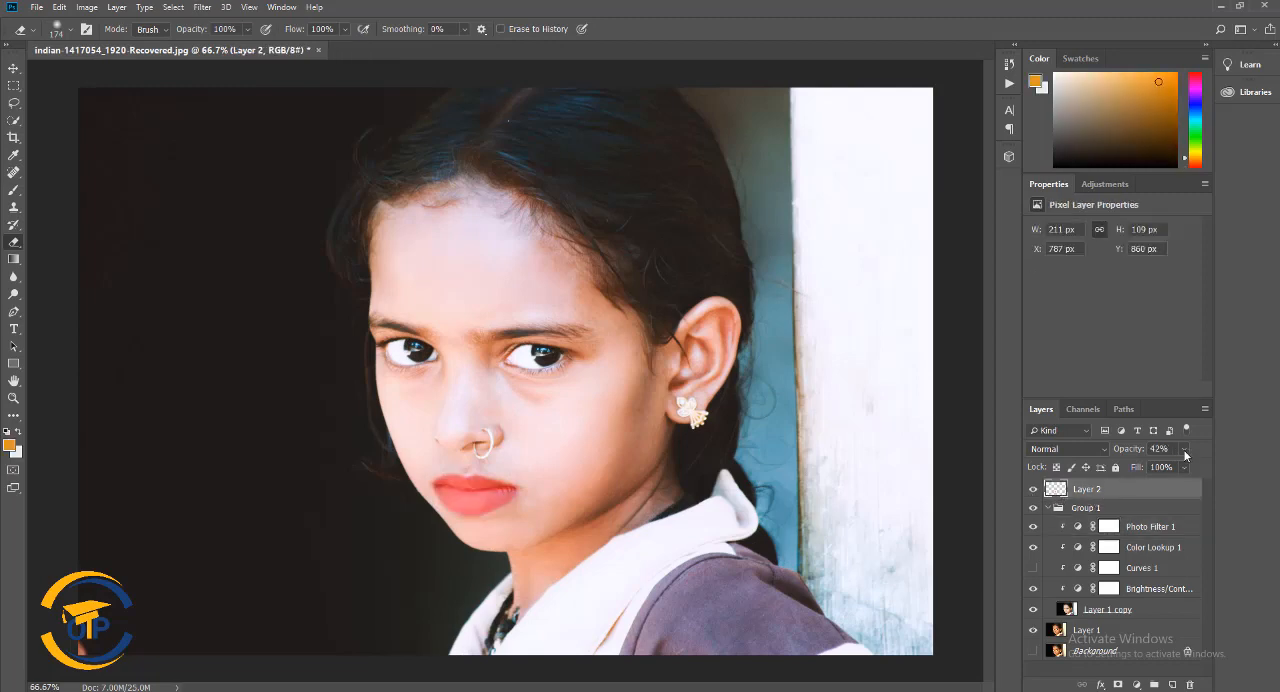
pyautogui.click(1184, 449)
pyautogui.moveTo(1164, 464)
pyautogui.mouseDown()
pyautogui.moveTo(1183, 466)
pyautogui.moveTo(1163, 468)
pyautogui.mouseUp()
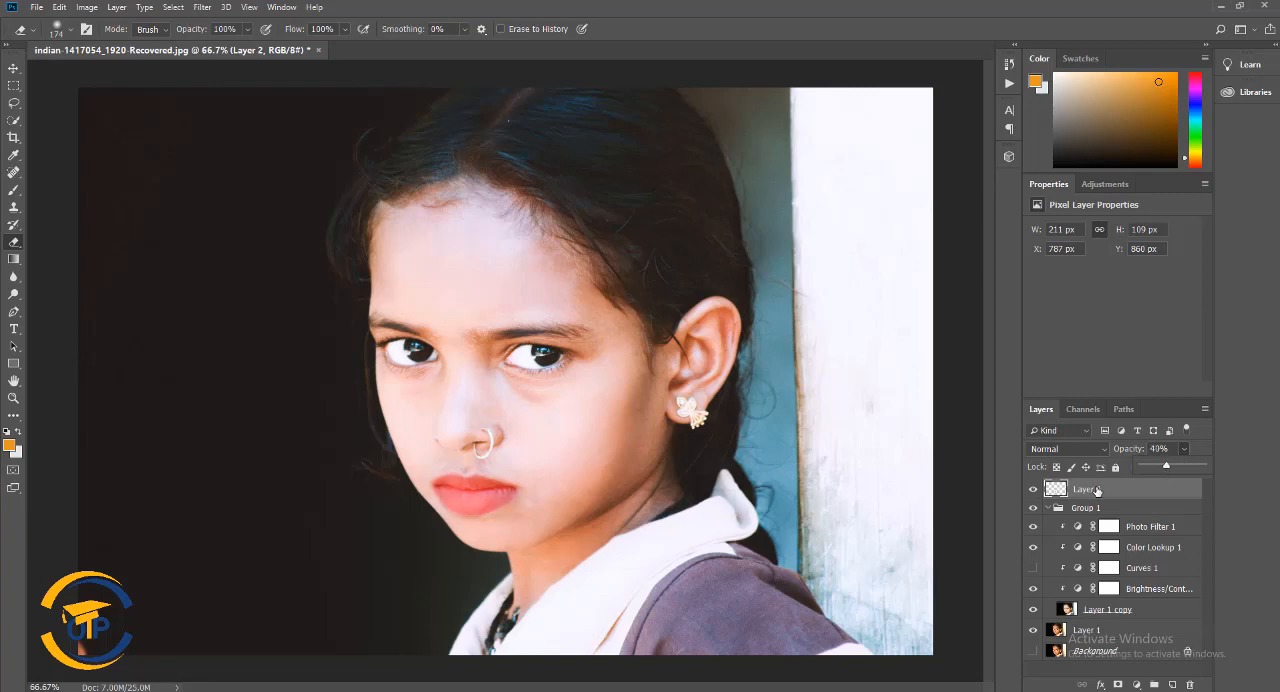
# Move Layer 2 to the top of Group 1 and clip it to the layers below
pyautogui.moveTo(1097, 491); pyautogui.dragTo(1072, 518)
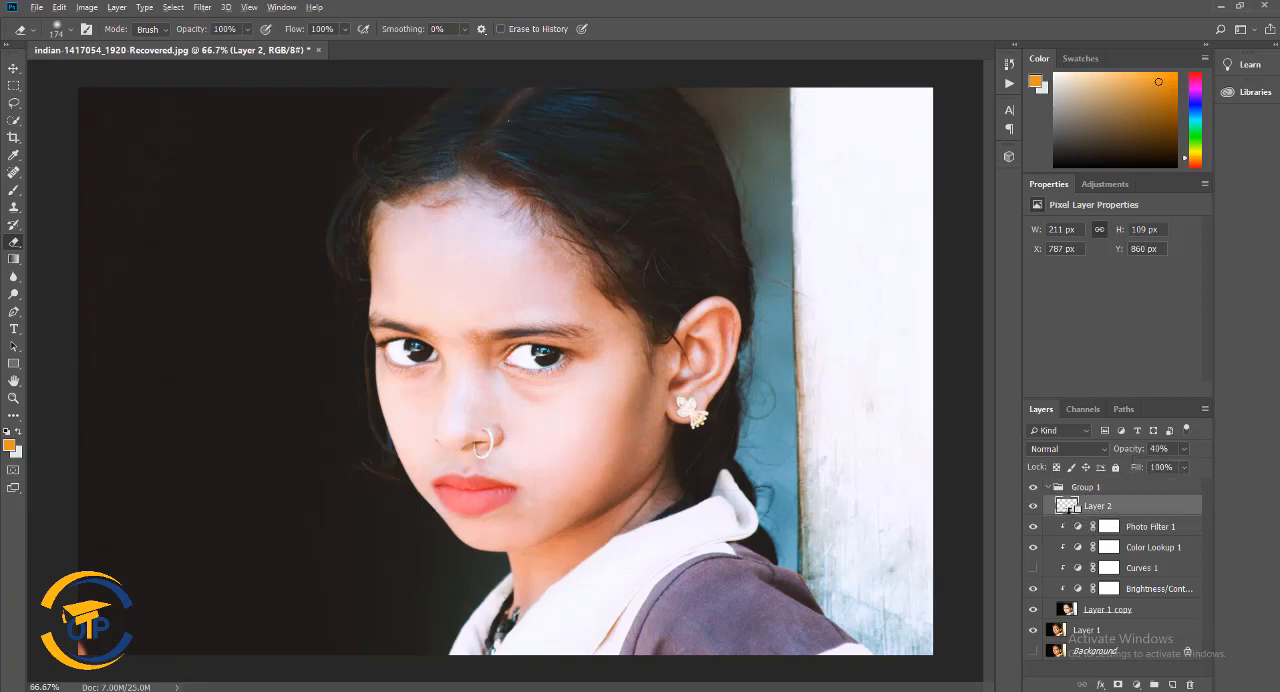
pyautogui.keyDown('alt'); pyautogui.click(1071, 516); pyautogui.keyUp('alt')
# Lower the opacity of the Photo Filter 1 adjustment layer to 50%
pyautogui.click(1093, 533)
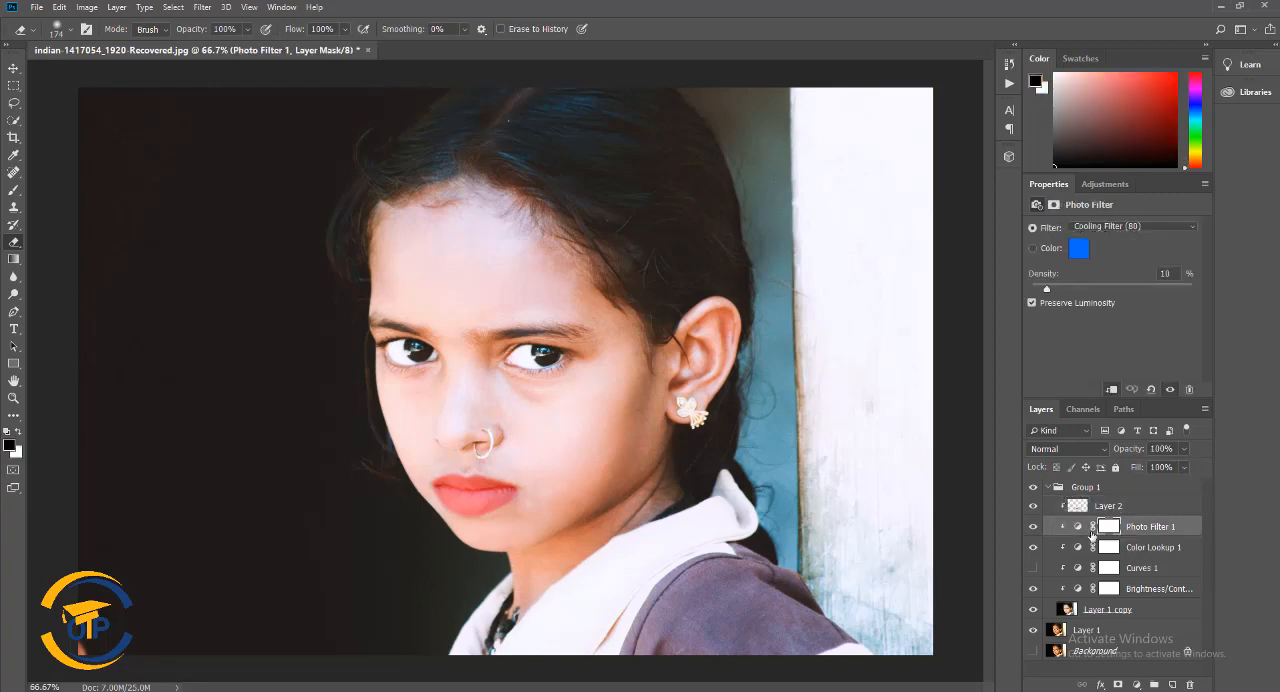
pyautogui.click(1184, 449)
pyautogui.moveTo(1173, 467)
pyautogui.mouseDown()
pyautogui.moveTo(1156, 466)
pyautogui.moveTo(1188, 466)
pyautogui.moveTo(1145, 470)
pyautogui.moveTo(1204, 477)
pyautogui.moveTo(1152, 468)
pyautogui.mouseUp()
pyautogui.click(1183, 450)
# Lower the opacity of the Color Lookup 1 adjustment layer
pyautogui.click(1127, 548)
pyautogui.click(1077, 548)
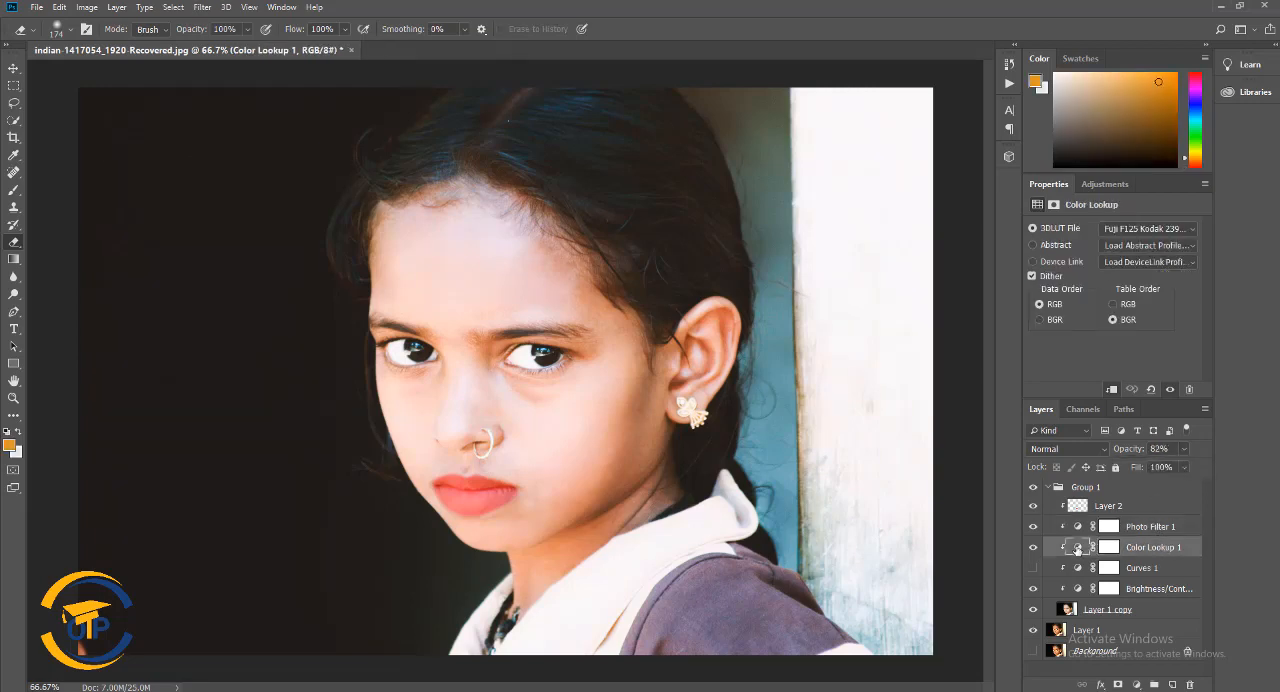
pyautogui.click(1109, 548)
pyautogui.click(1185, 450)
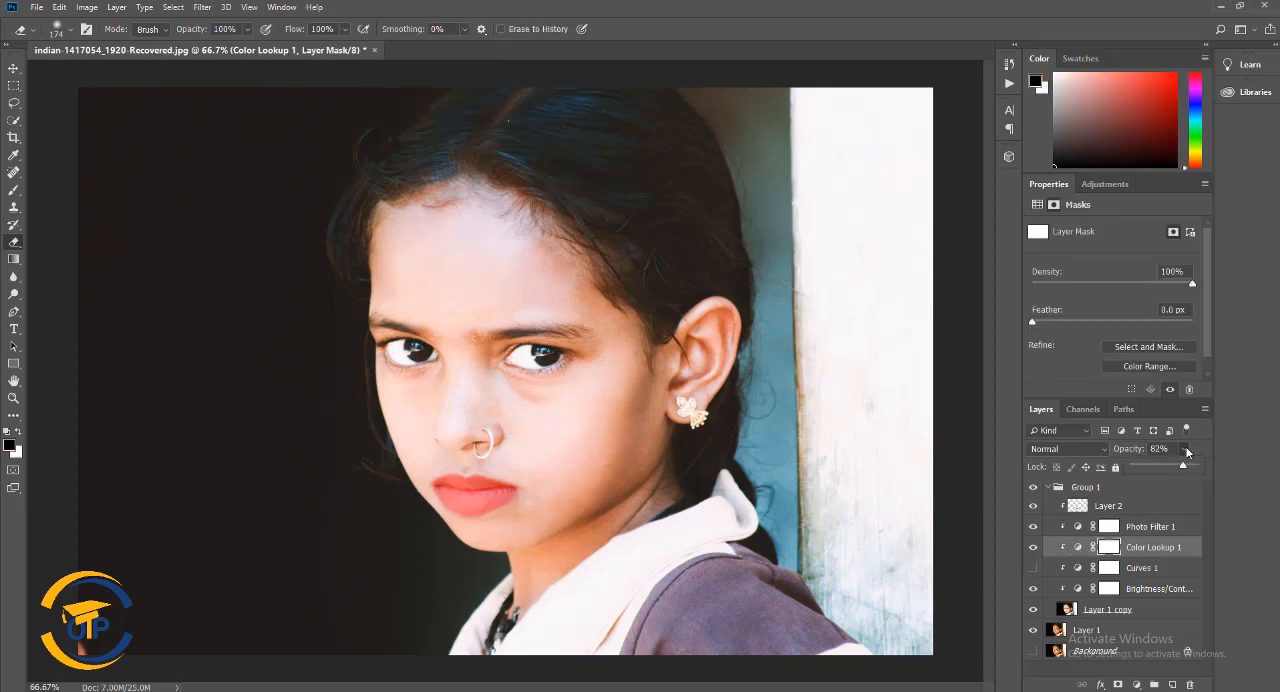
pyautogui.moveTo(1185, 468)
pyautogui.mouseDown()
pyautogui.moveTo(1138, 468)
pyautogui.moveTo(1164, 471)
pyautogui.mouseUp()
# Make the hidden Curves 1 adjustment layer visible and reduce its opacity
pyautogui.click(1138, 567)
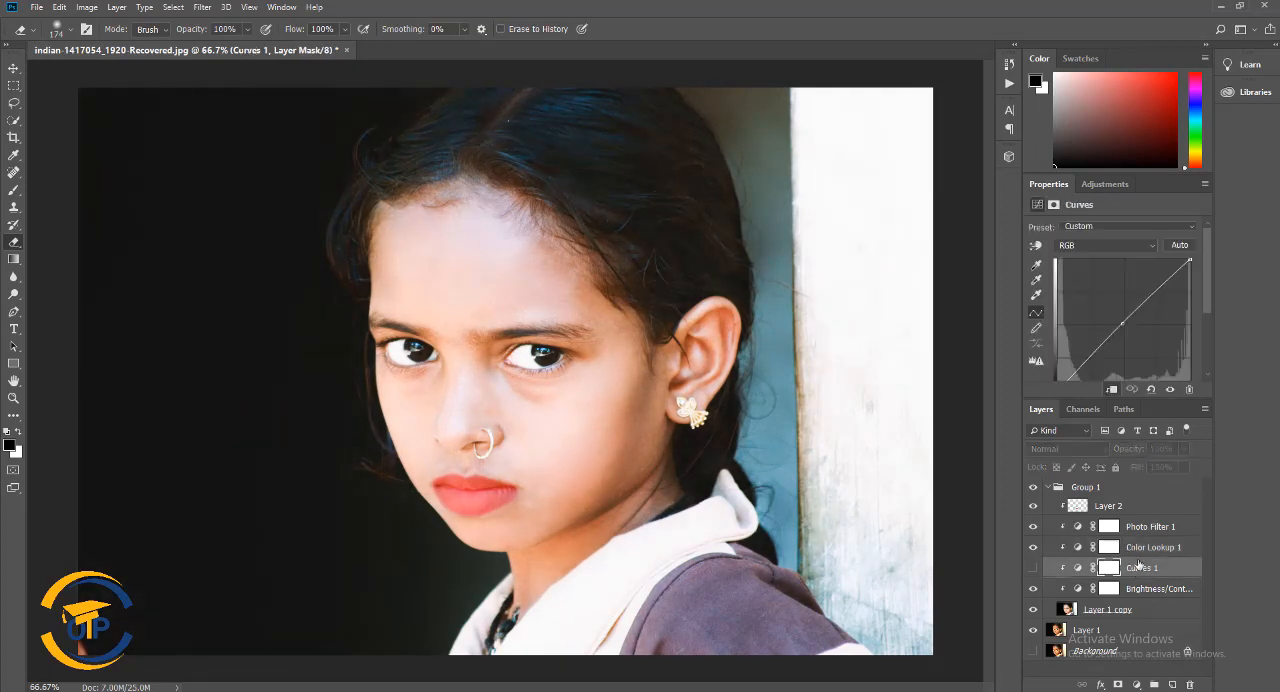
pyautogui.click(1033, 568)
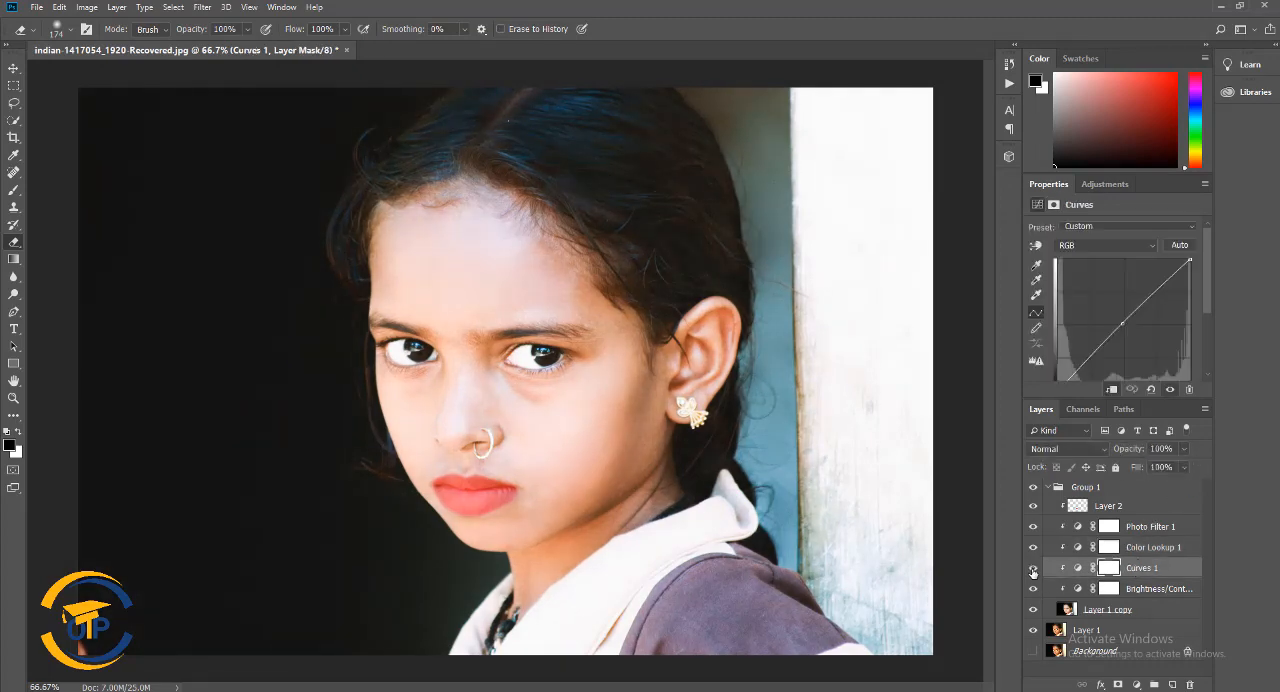
pyautogui.click(1184, 449)
pyautogui.moveTo(1184, 469); pyautogui.dragTo(1166, 469)
# Adjust the layer opacity of the Brightness/Contrast adjustment in Group 1
pyautogui.click(1150, 588)
pyautogui.click(1184, 449)
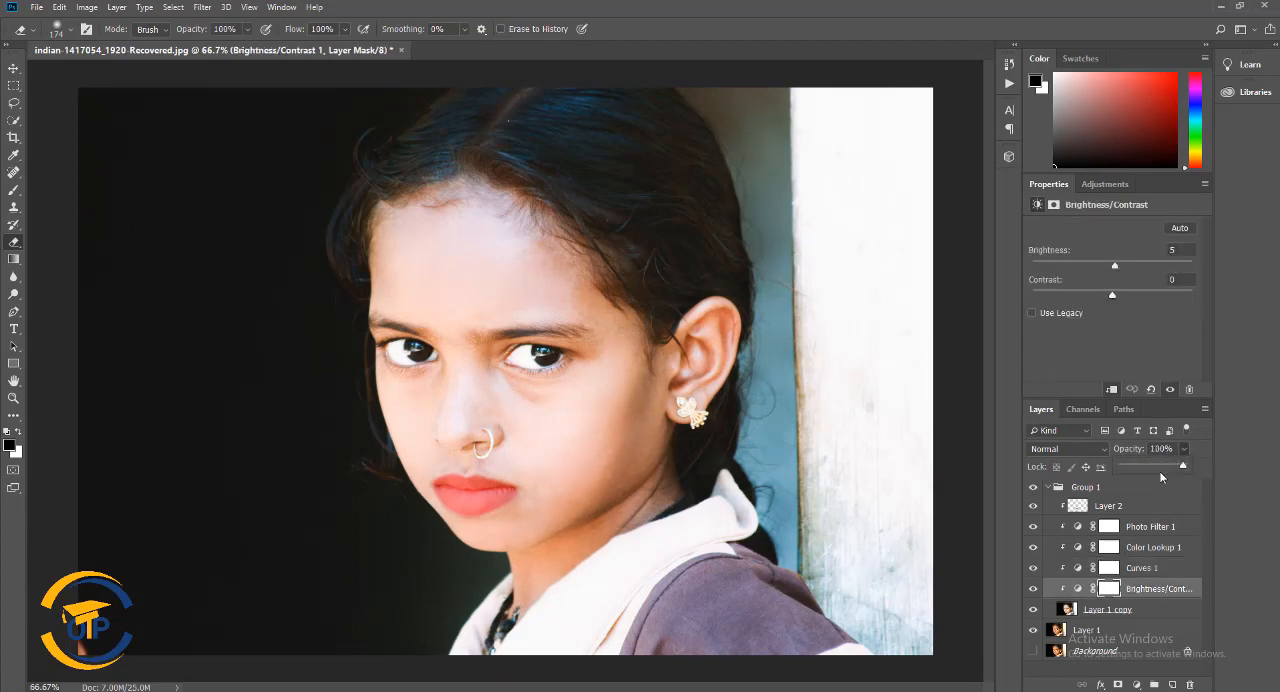
pyautogui.moveTo(1183, 468)
pyautogui.mouseDown()
pyautogui.moveTo(1154, 467)
pyautogui.moveTo(1203, 471)
pyautogui.mouseUp()
# Collapse Group 1 and compare the portrait before and after by hiding and showing the whole group
pyautogui.click(1050, 490)
pyautogui.click(1050, 489)
pyautogui.click(1033, 488)
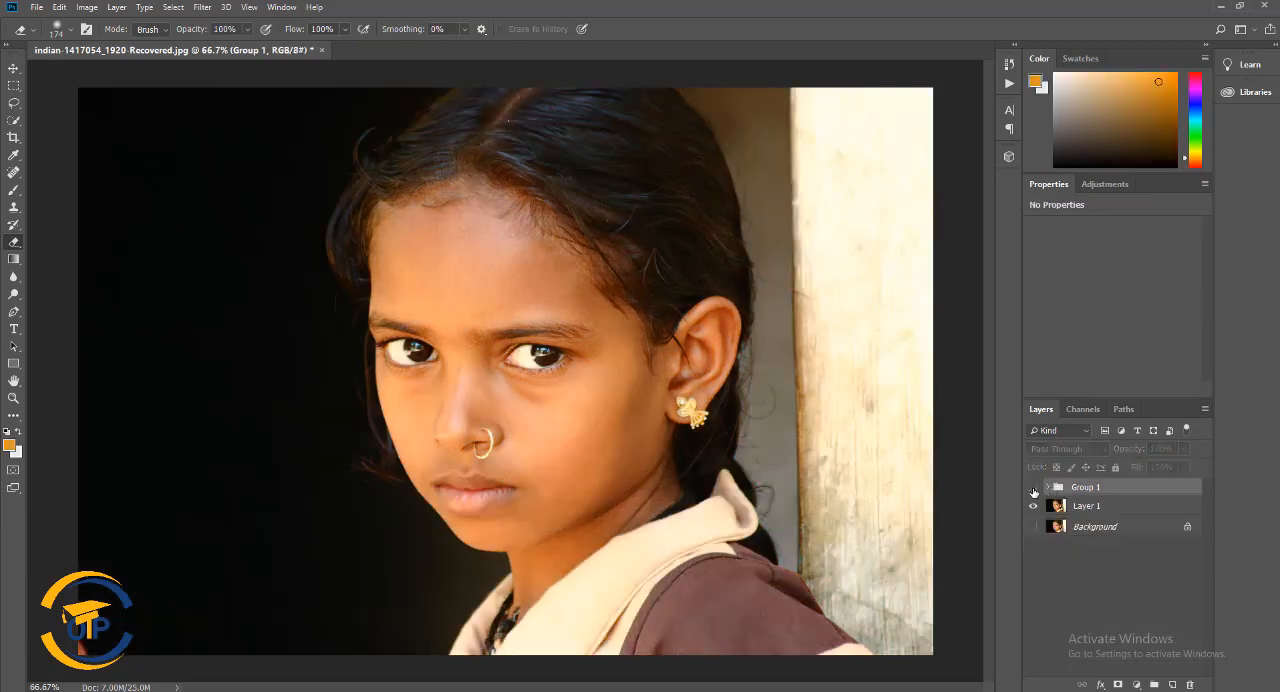
pyautogui.click(1033, 489)
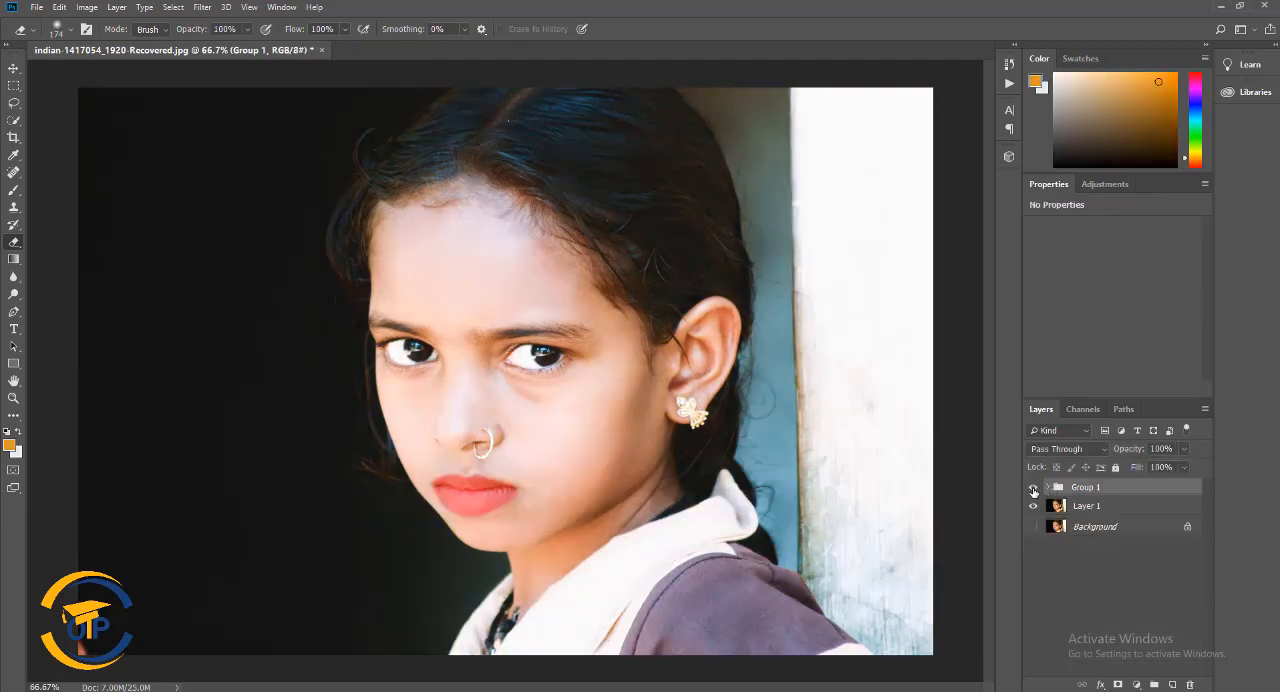
pyautogui.click(1034, 489)
pyautogui.click(1035, 489)
pyautogui.click(1034, 489)
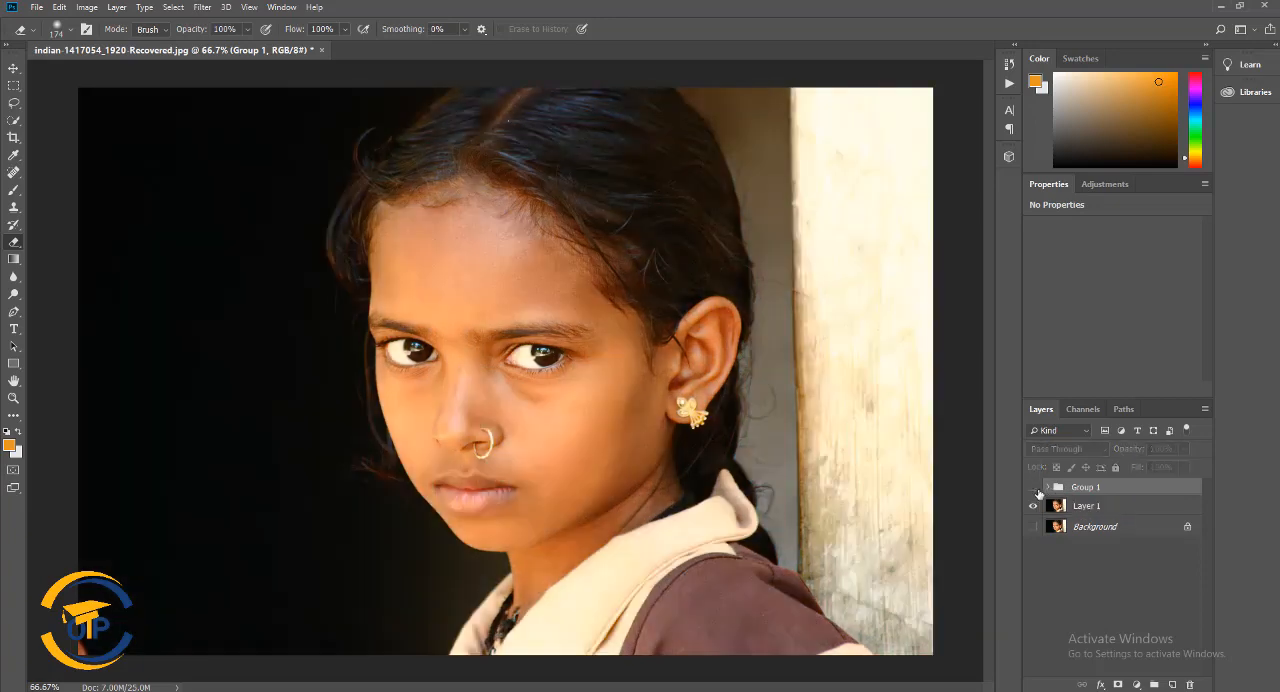
pyautogui.click(1034, 489)
# Expand Group 1 and fine-tune the layer opacities of the Photo Filter 1 and Color Lookup 1 adjustments
pyautogui.click(1047, 488)
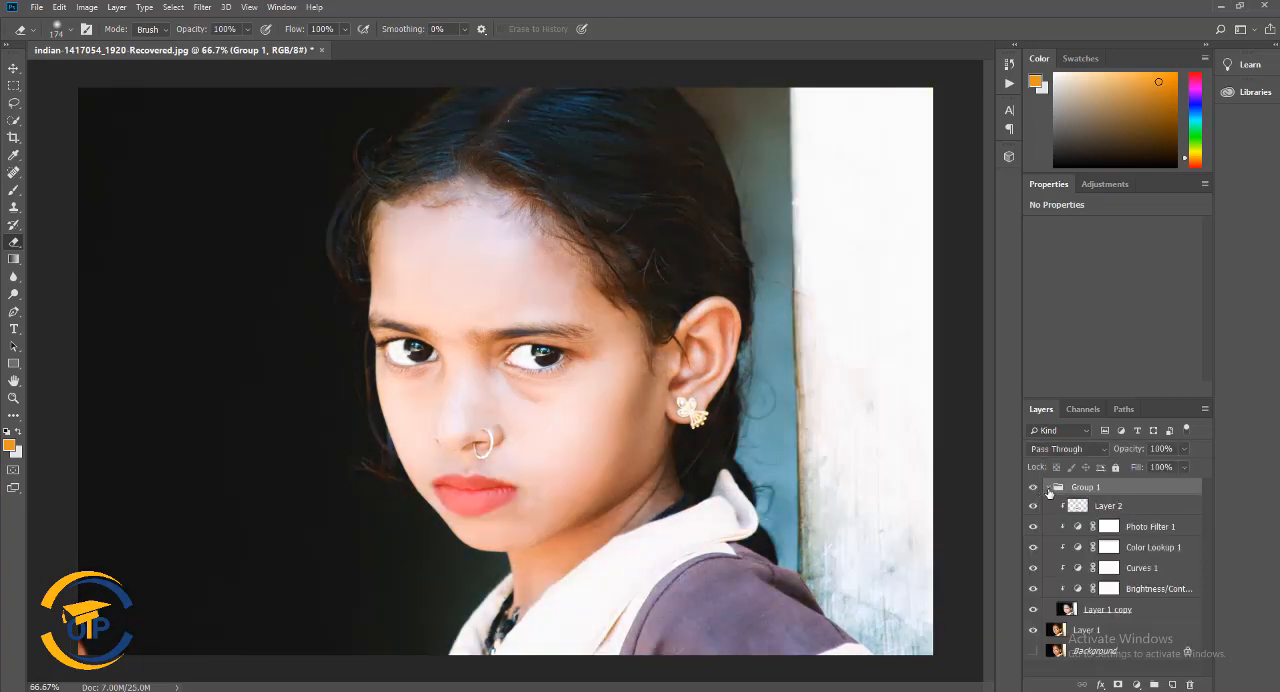
pyautogui.click(1156, 531)
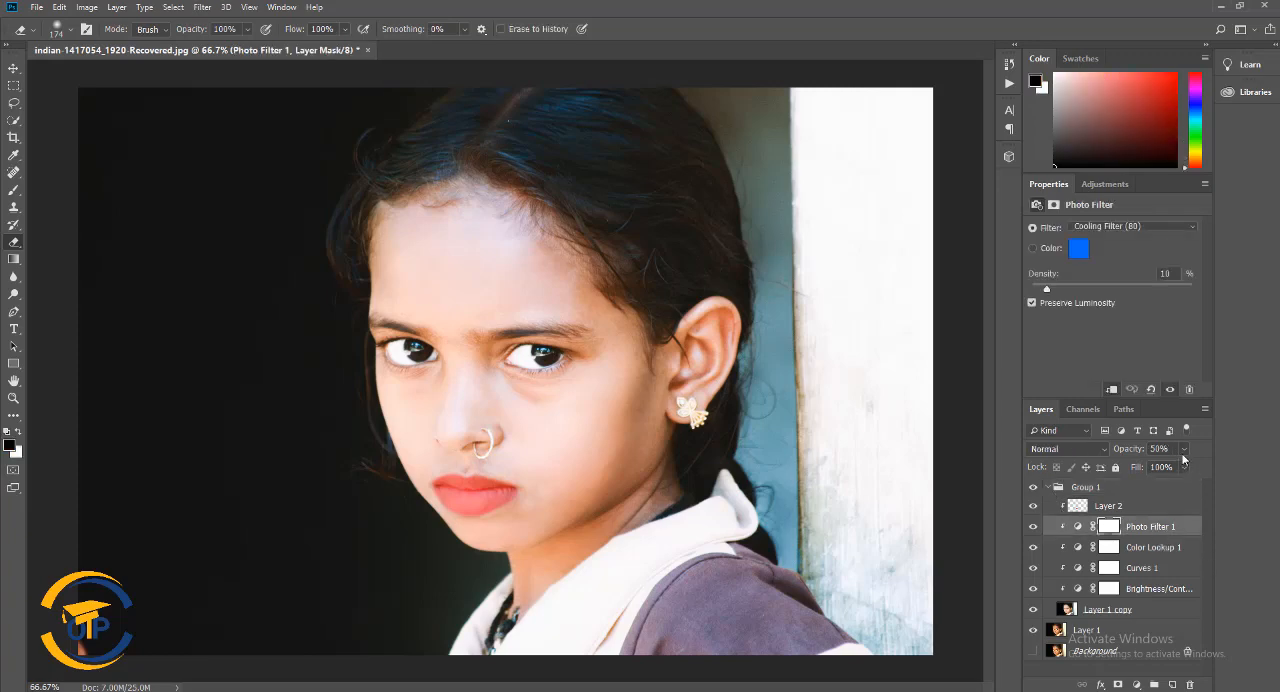
pyautogui.moveTo(1184, 452)
pyautogui.mouseDown()
pyautogui.moveTo(1160, 468)
pyautogui.moveTo(1259, 470)
pyautogui.moveTo(1170, 470)
pyautogui.mouseUp()
pyautogui.click(1187, 546)
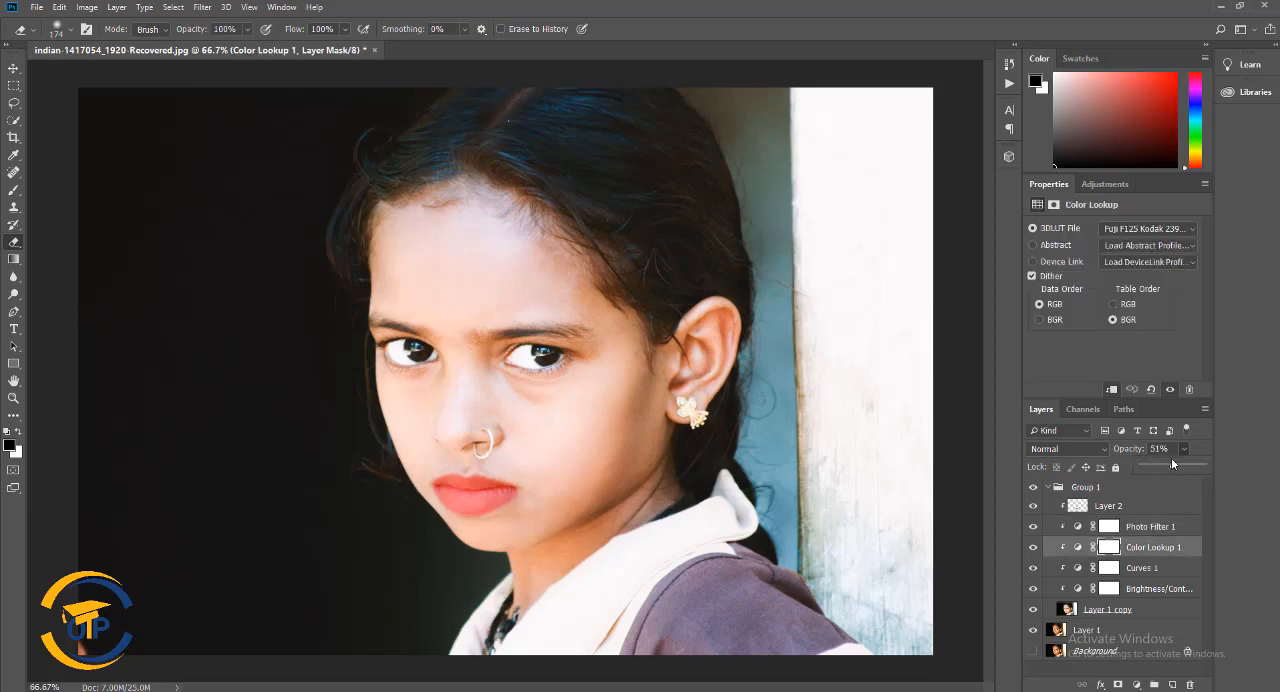
pyautogui.moveTo(1148, 468); pyautogui.dragTo(1172, 485)
pyautogui.click(1158, 578)
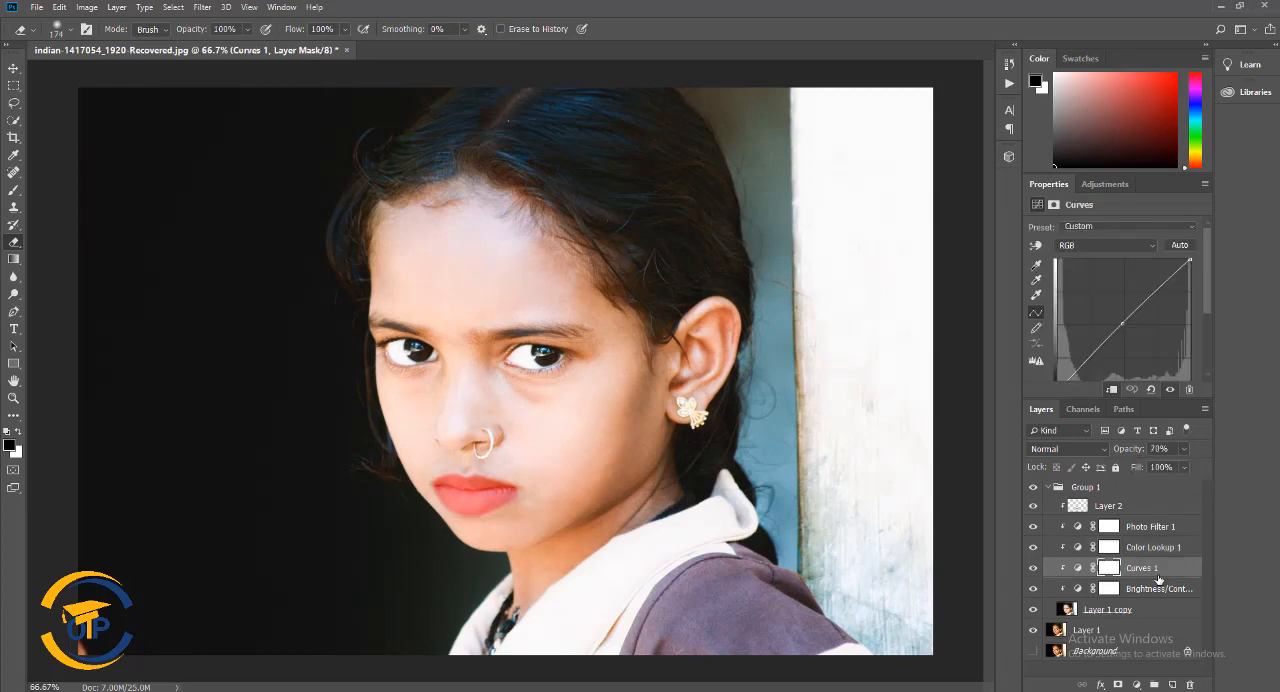
# Lower the opacity of the lip color layer, Layer 2, to 32% and collapse Group 1
pyautogui.click(1048, 488)
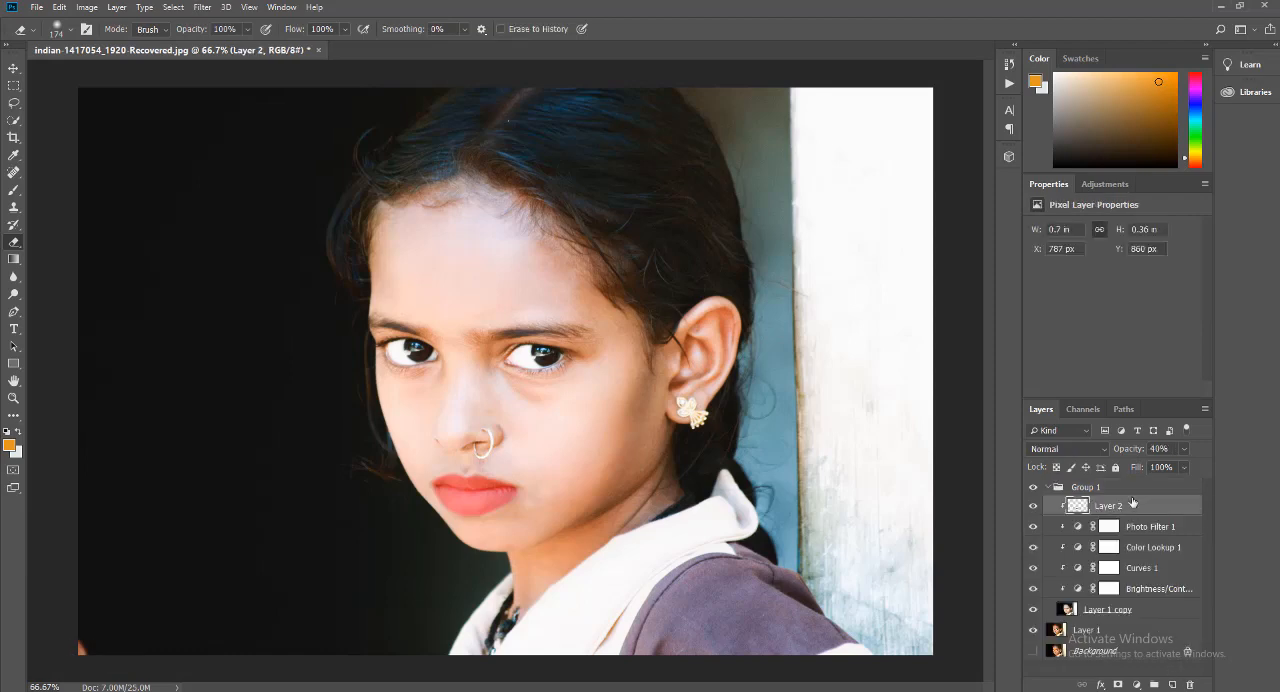
pyautogui.click(1183, 449)
pyautogui.moveTo(1165, 467)
pyautogui.mouseDown()
pyautogui.moveTo(1148, 468)
pyautogui.moveTo(1160, 472)
pyautogui.mouseUp()
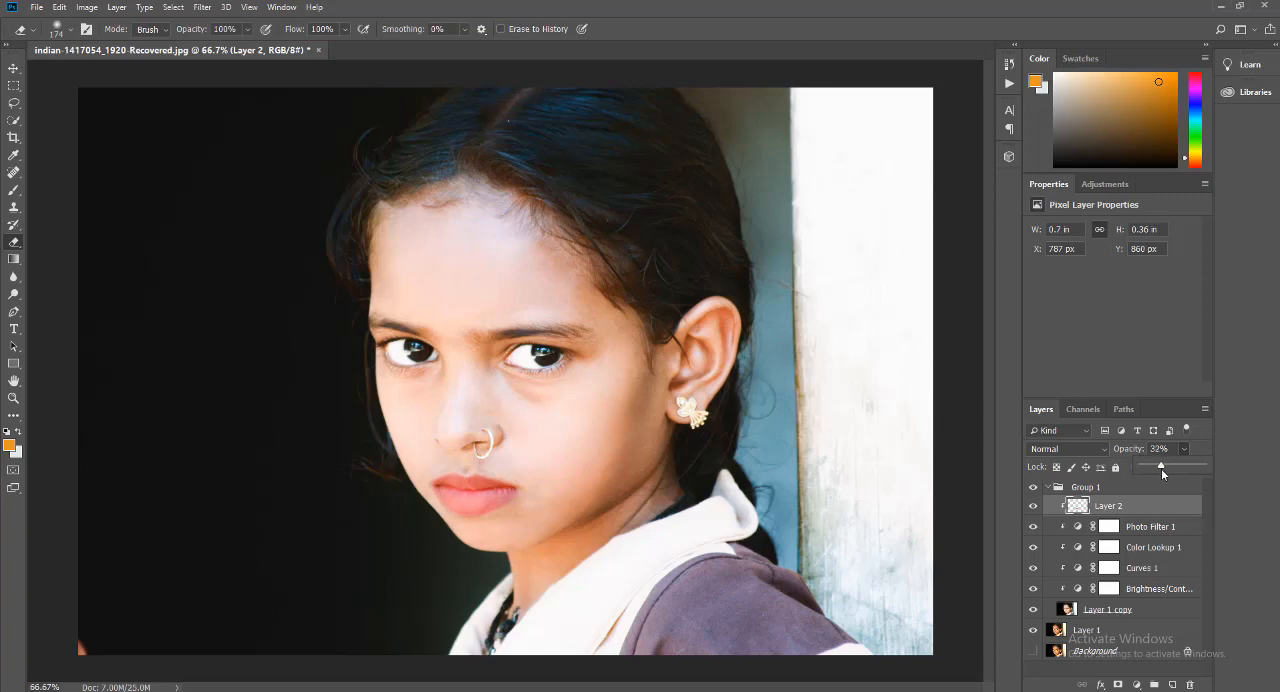
pyautogui.click(1048, 488)
pyautogui.click(1048, 487)
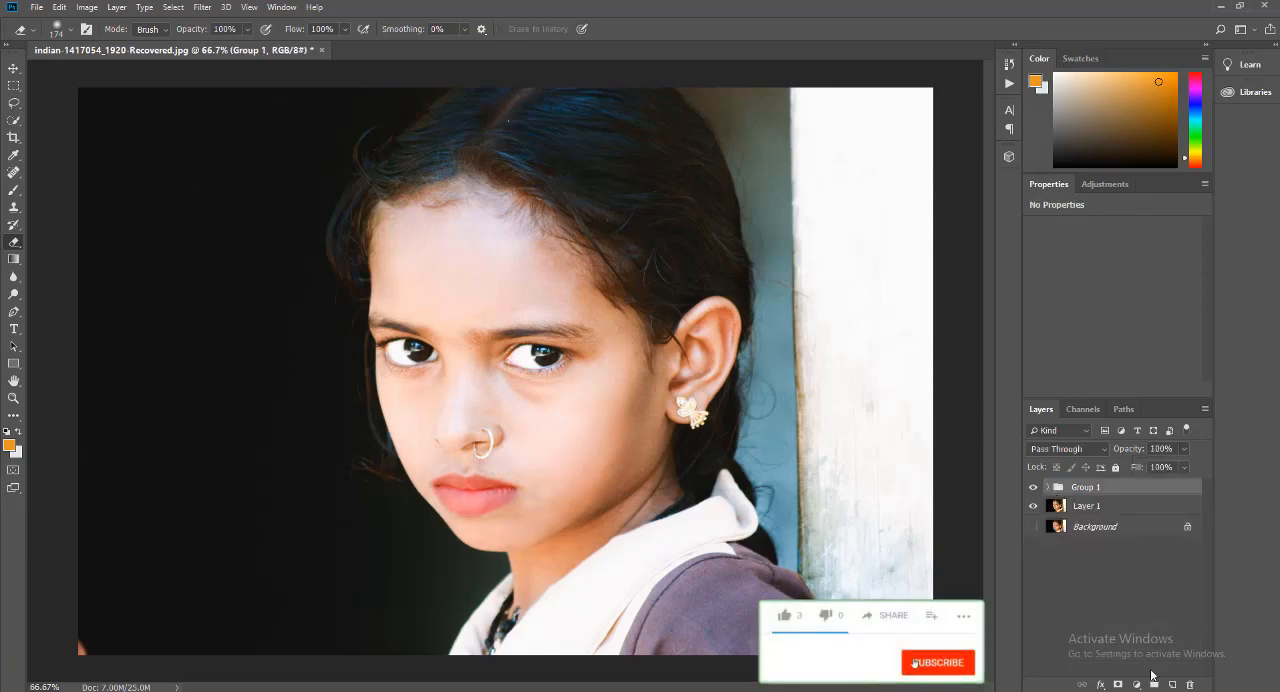
# Add a new empty layer above Group 1 and fill it with the merged image using Apply Image
pyautogui.click(1154, 684)
pyautogui.click(87, 7)
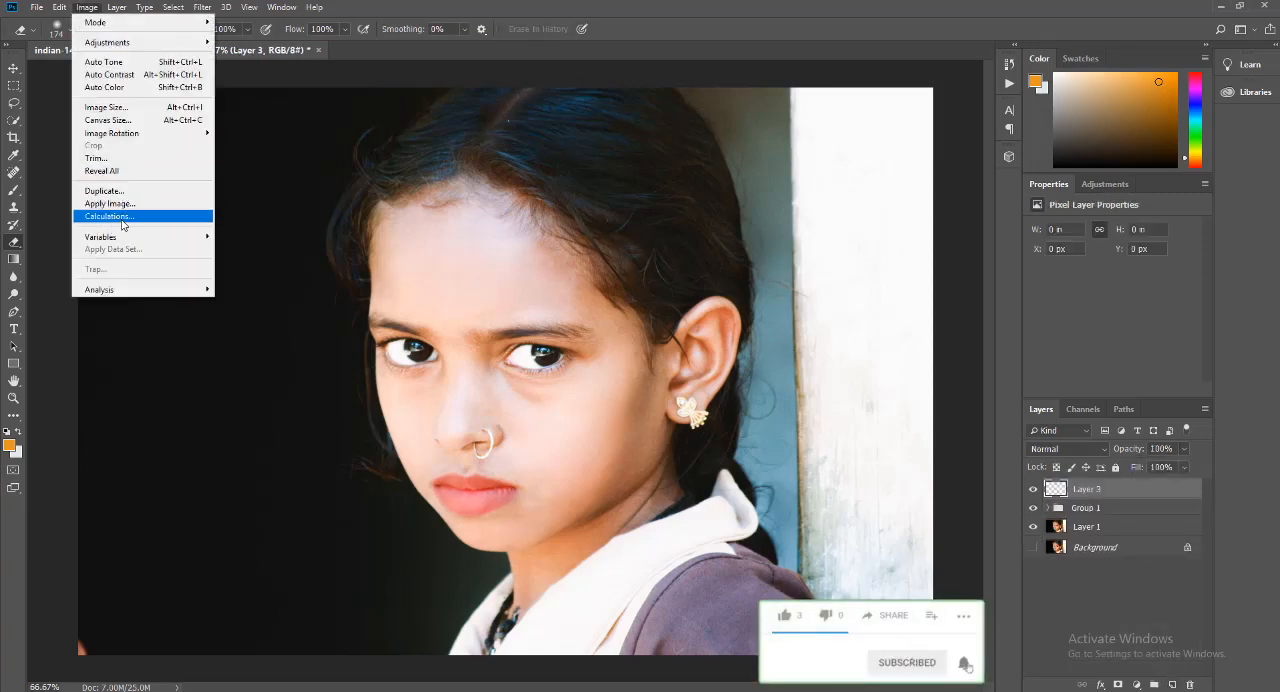
pyautogui.click(122, 218)
pyautogui.click(757, 186)
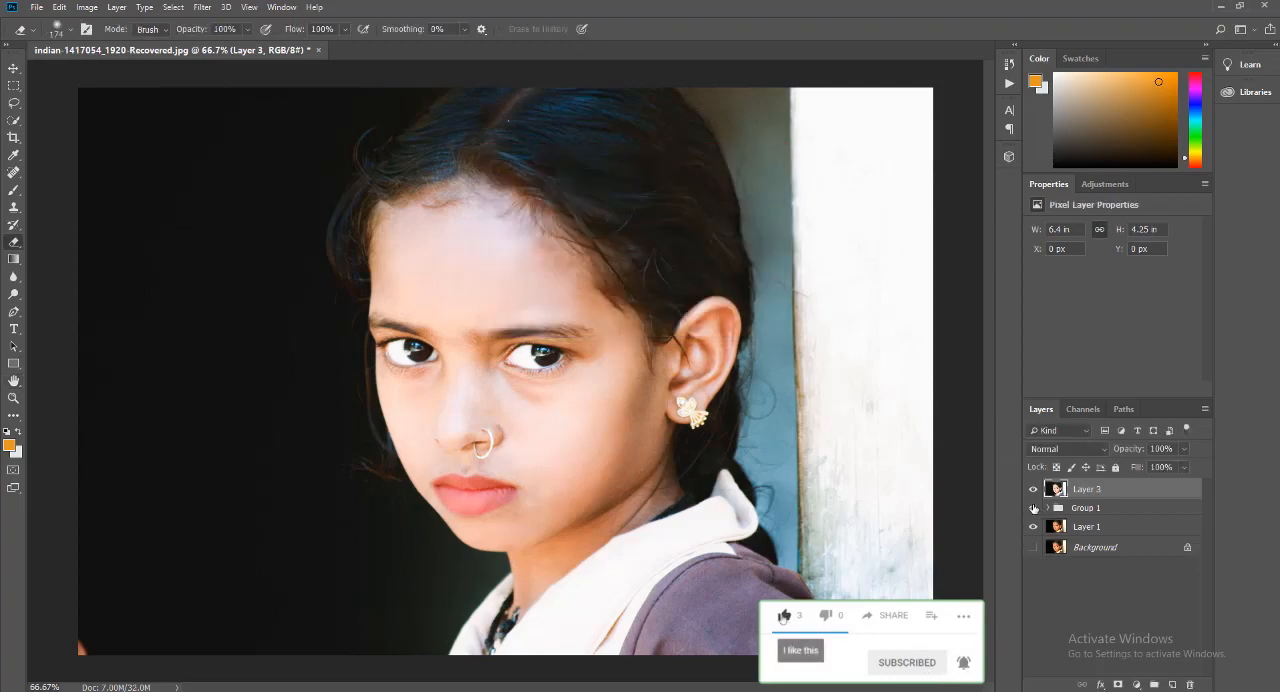
# Hide Group 1 and compare the portrait before and after by toggling the visibility of the merged Layer 3
pyautogui.click(1034, 508)
pyautogui.click(1033, 489)
pyautogui.click(1033, 489)
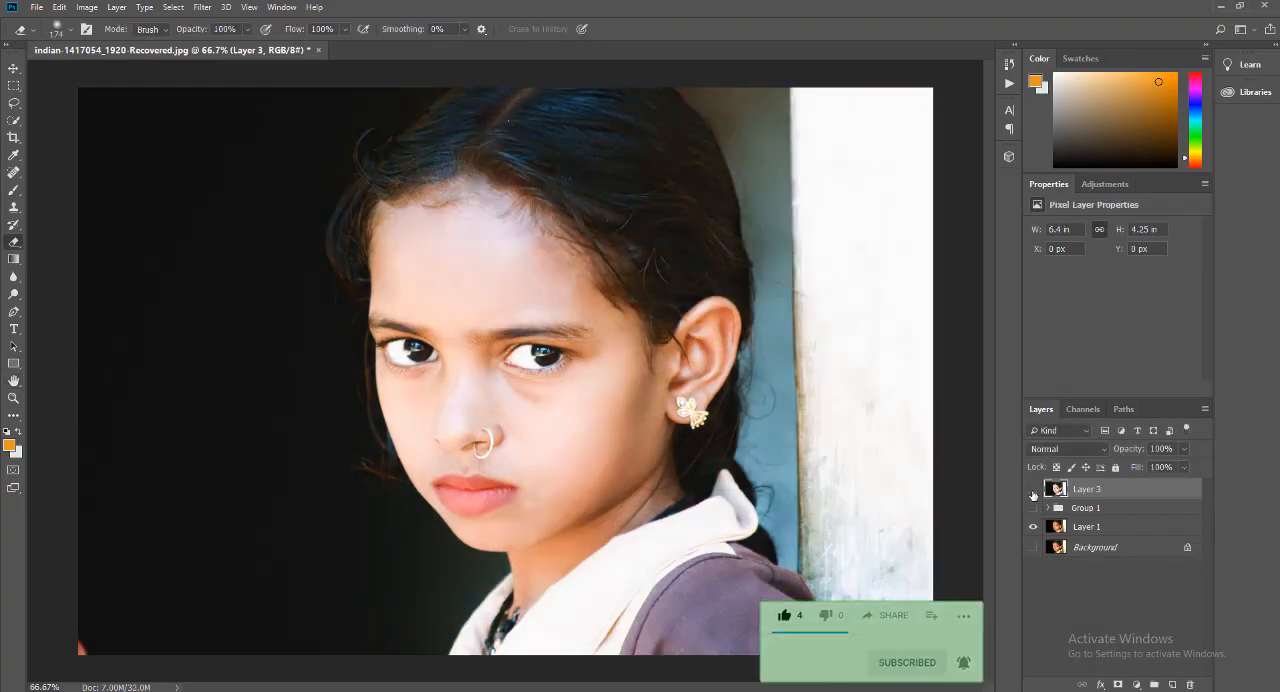
pyautogui.click(1033, 489)
pyautogui.click(1033, 490)
pyautogui.click(1033, 490)
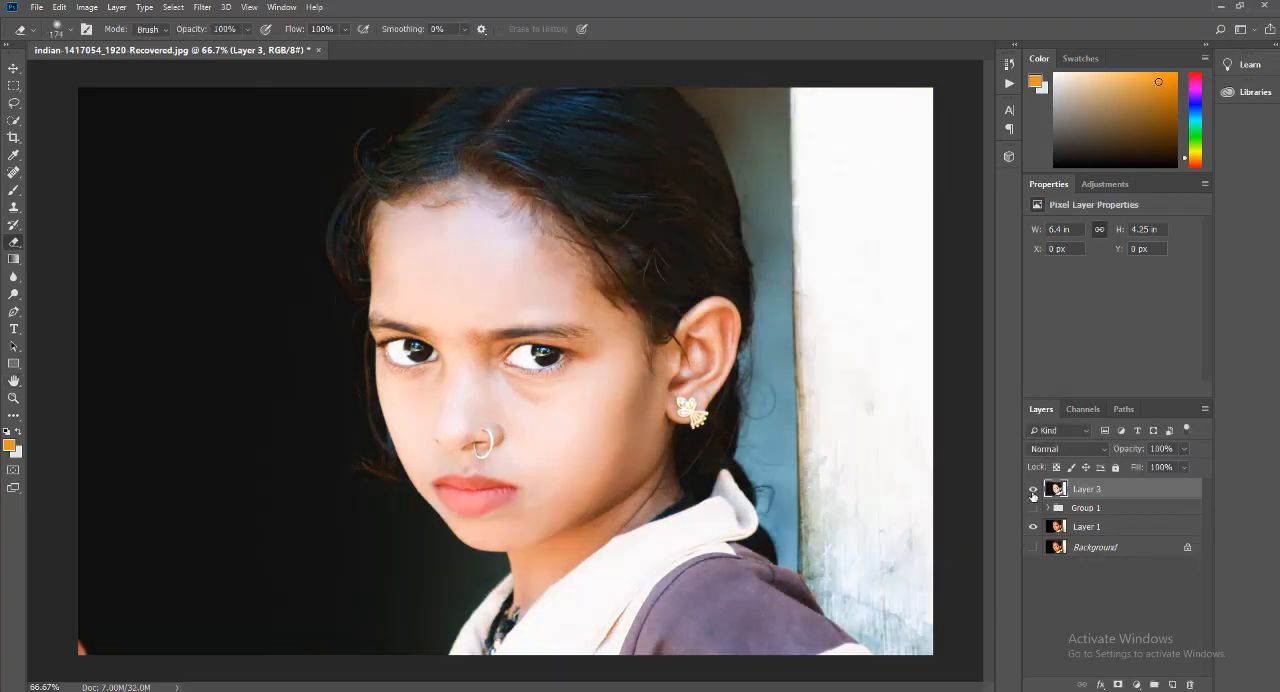